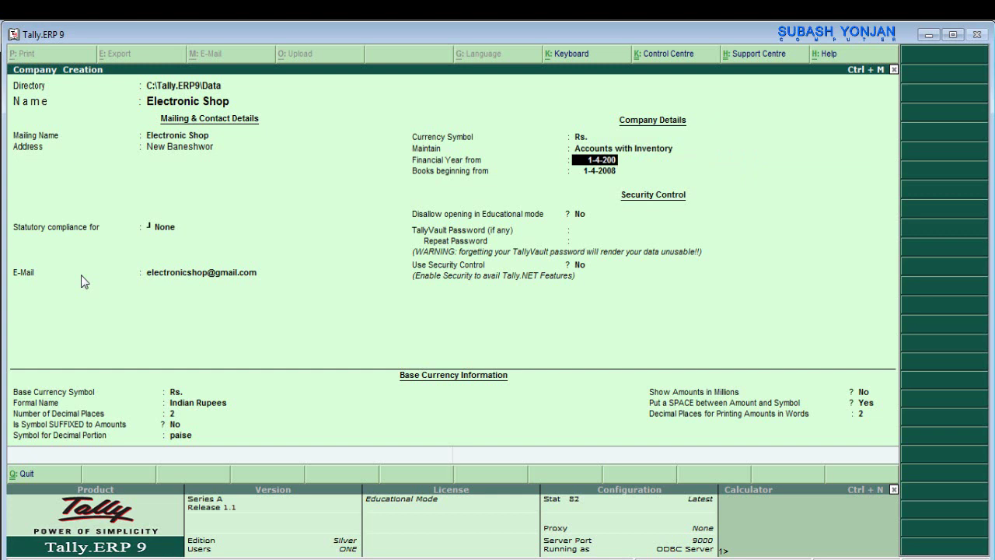
key("BackSpace")
- Change the financial year and books beginning date to 1-4-2021
type("21")
key("Return")
key("Return")
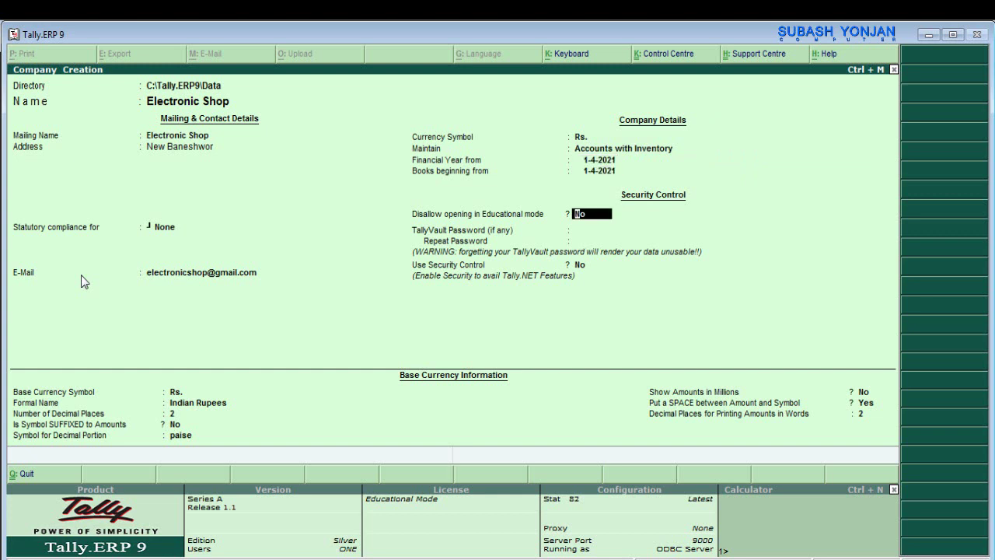
key("Return")
- Set the base currency formal name to Nepali Rupess with decimal symbol Paisa
key("Return")
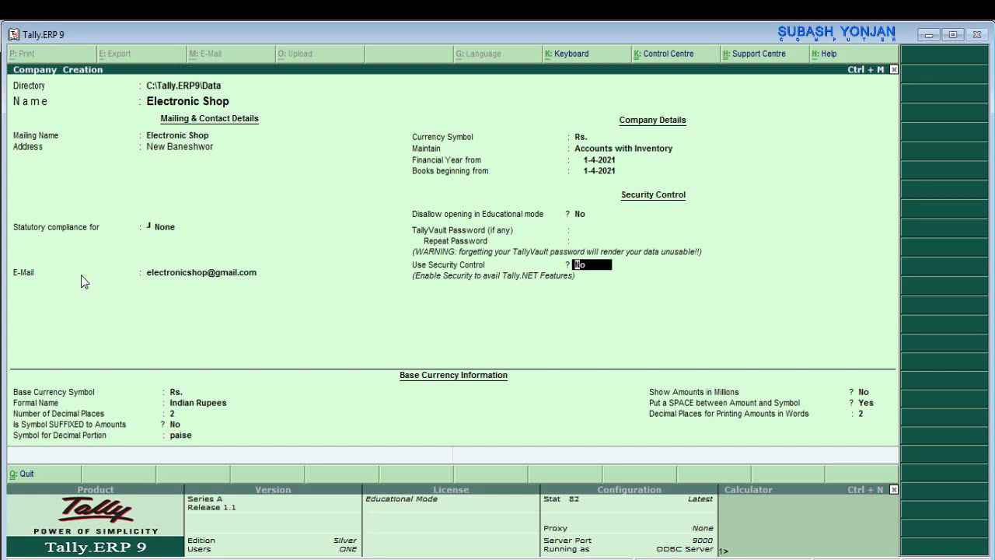
key("Return")
key("Return")
type("Ne")
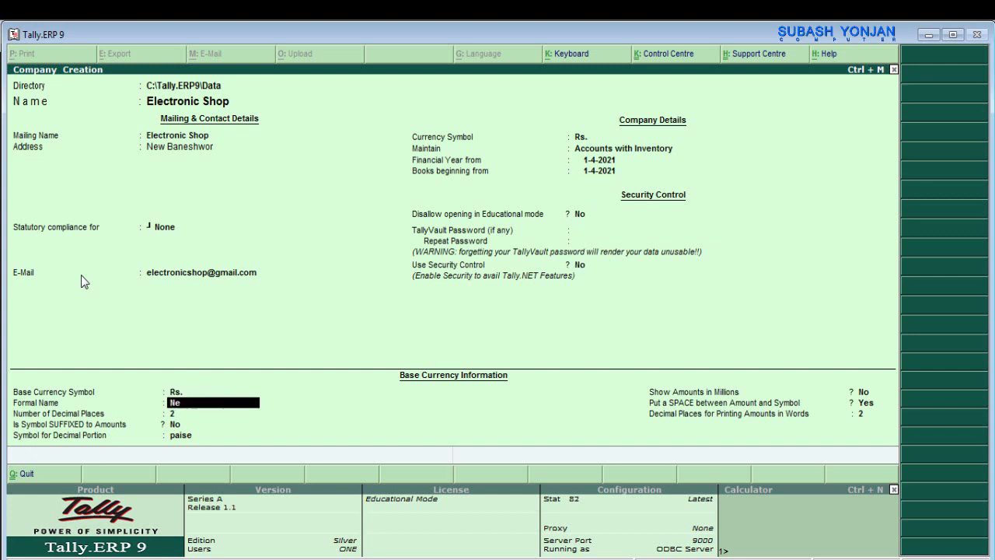
type("pali Rupess")
key("Return")
key("Return")
key("Return")
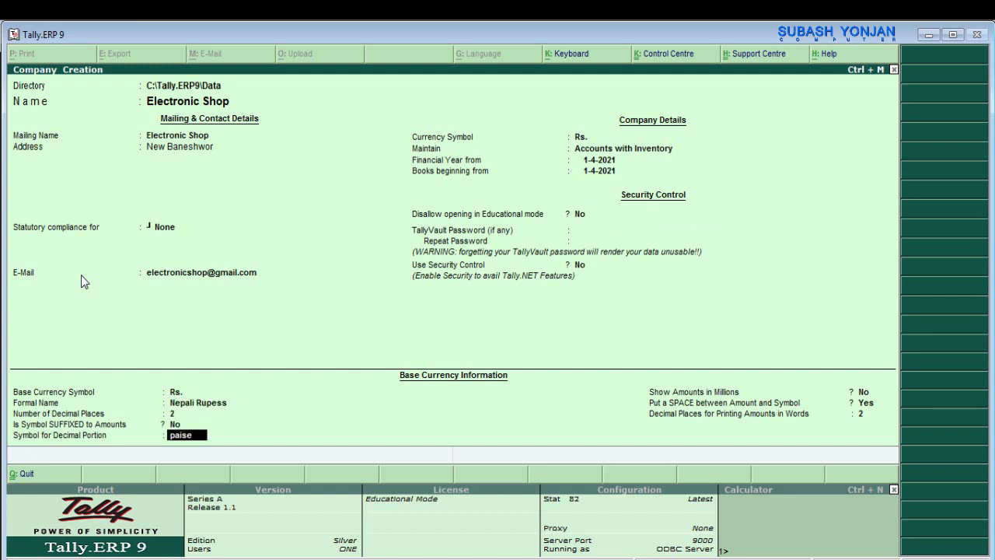
type("Pais")
key("Return")
key("Return")
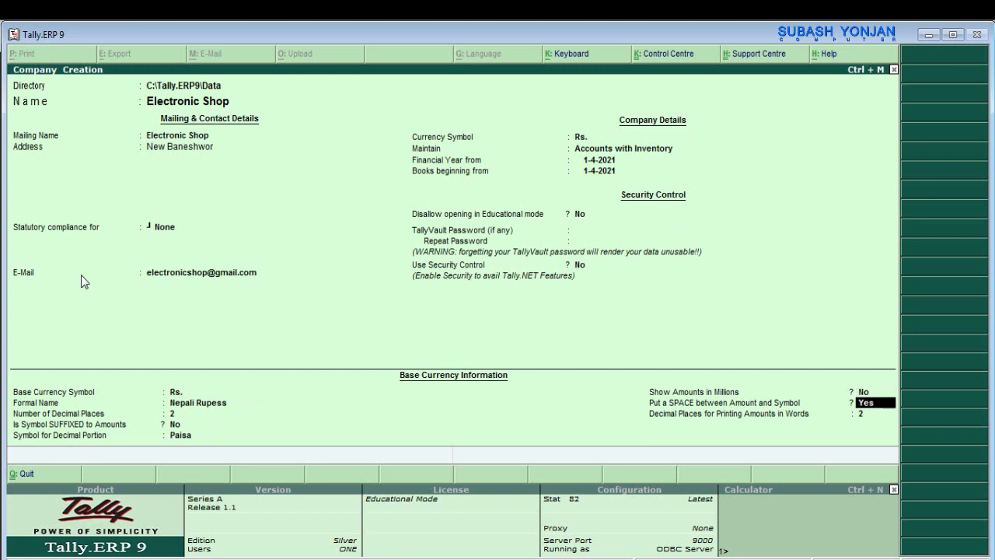
key("Return")
key("Return")
key("Return")
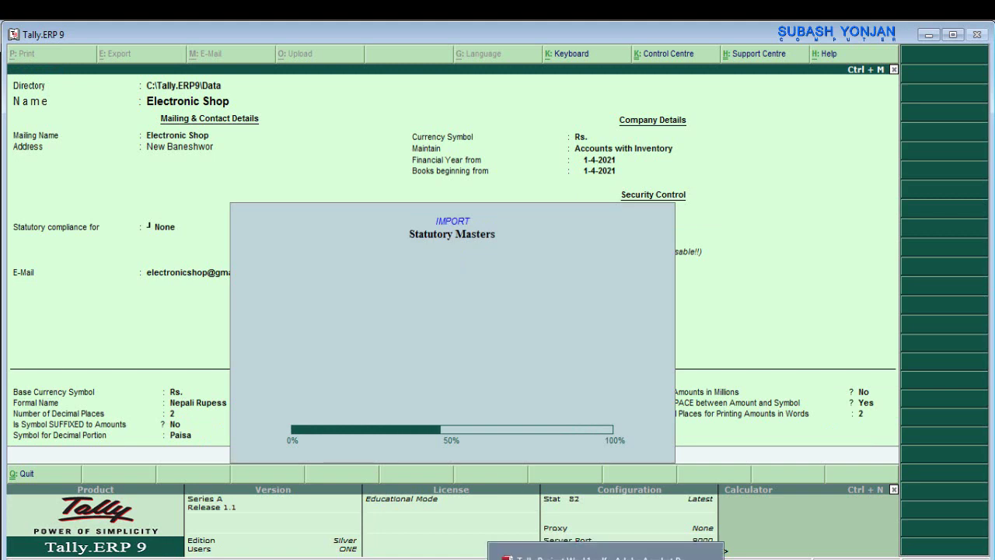
- Review the transaction list PDF, then open Accounting Vouchers from the Gateway of Tally
key("alt+Tab")
scroll(325, 242, "up", 2)
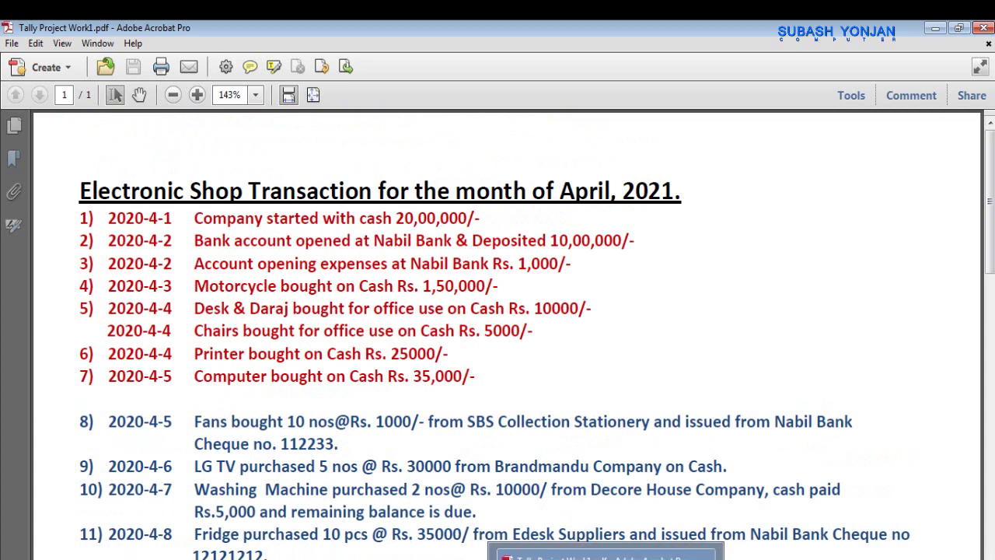
key("alt+Tab")
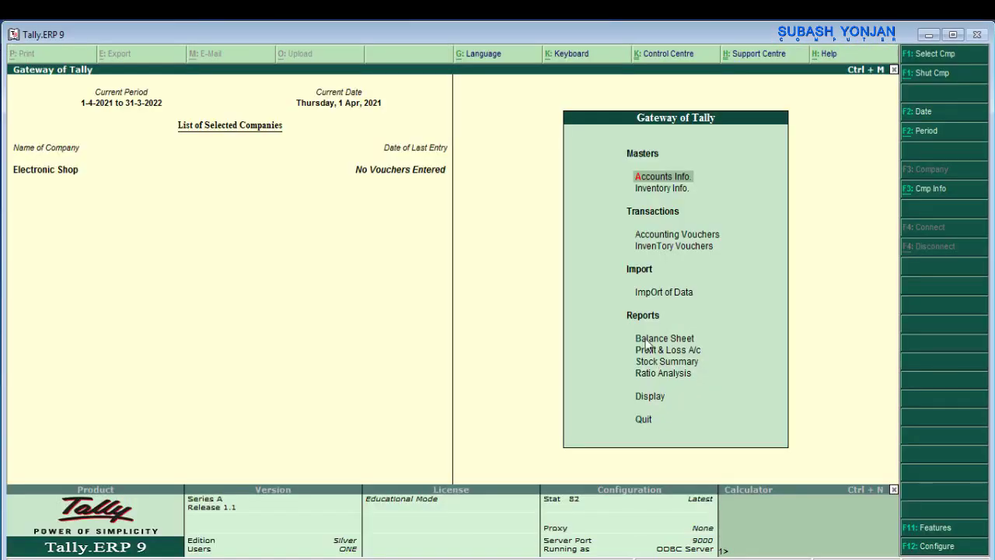
key("Down")
key("Down")
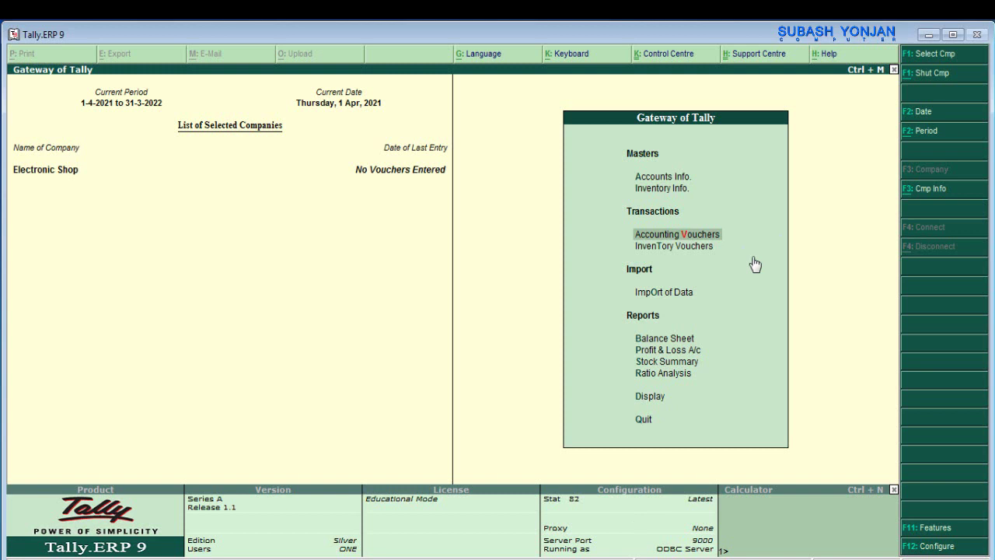
key("Return")
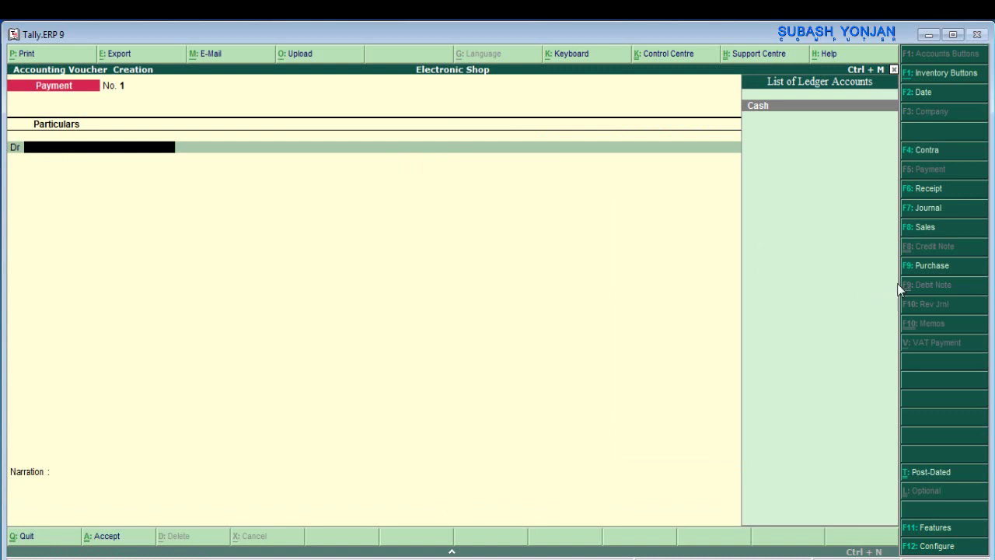
- Switch to a Receipt voucher and create a Capital ledger under Capital Account for its credit line
left_click(925, 191)
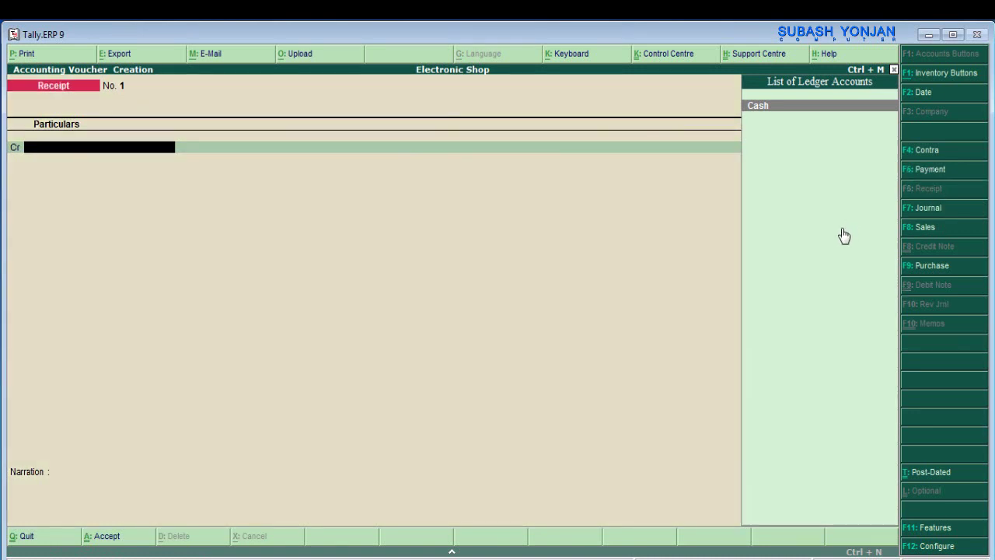
key("Return")
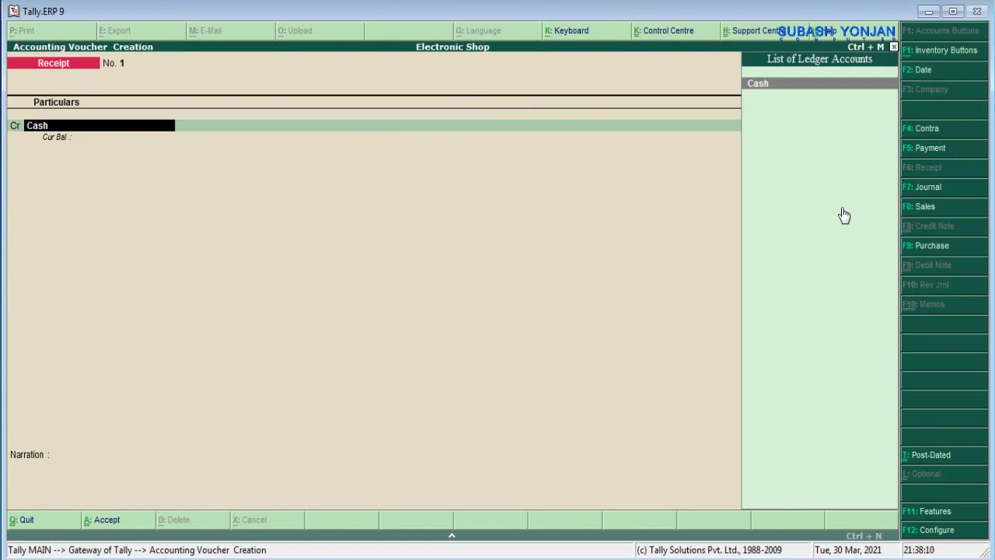
key("alt+c")
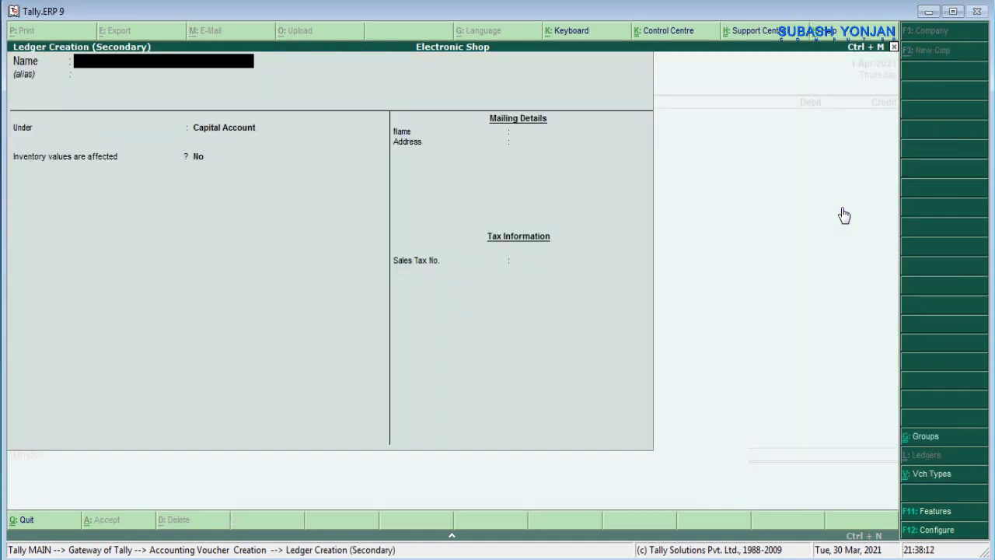
type("Capital")
key("Return")
key("Return")
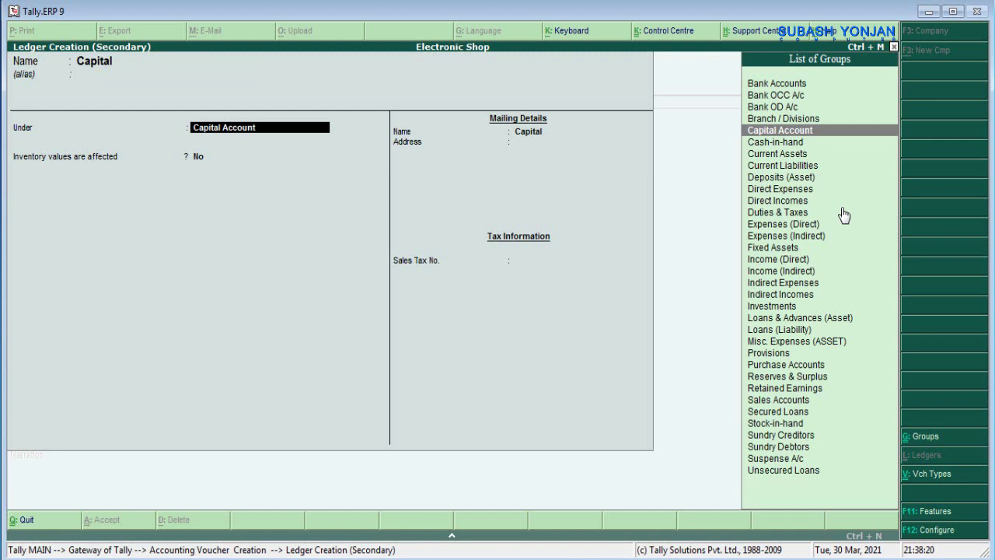
key("Return")
key("Return")
key("Return")
key("Return")
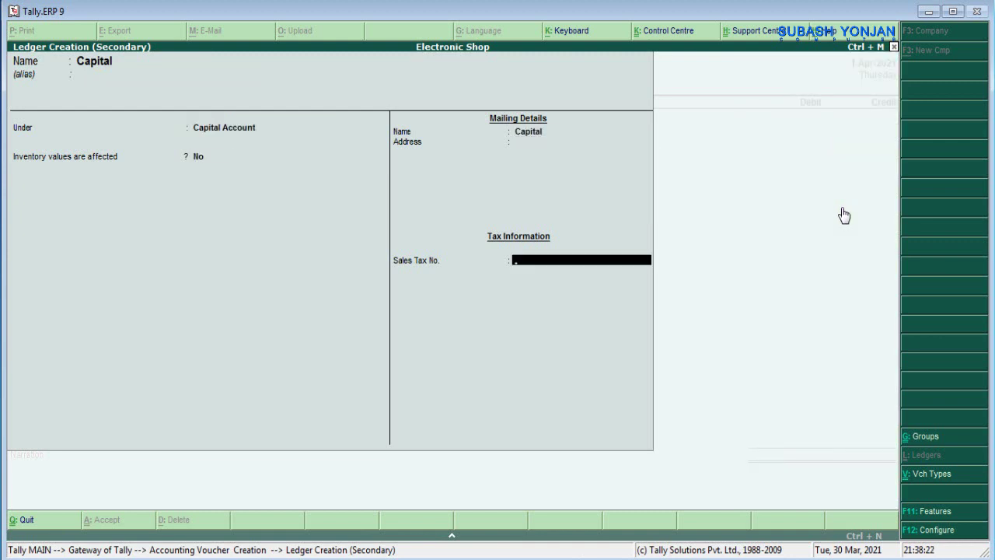
key("Return")
key("Return")
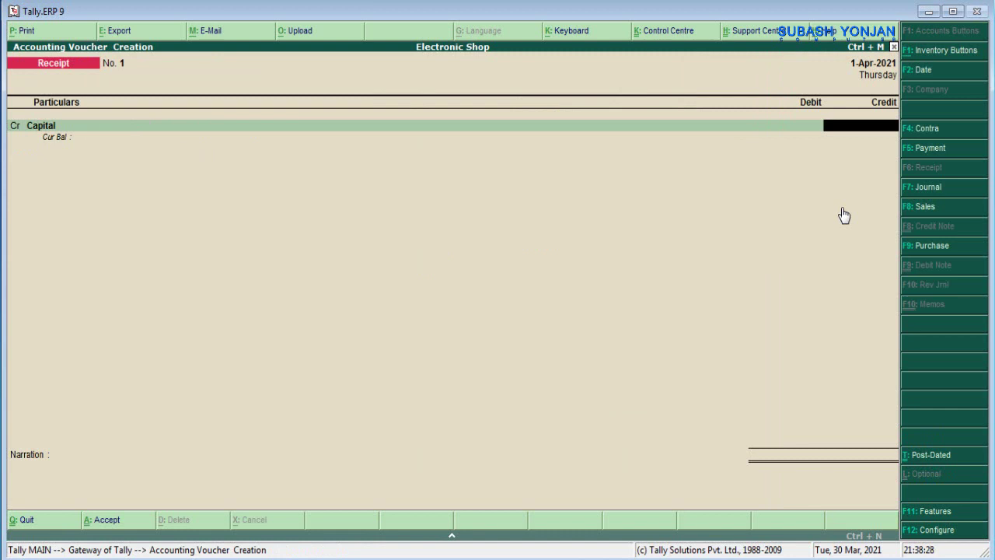
- Credit Capital 20,00,000 and debit Cash the same amount
type("2000000")
key("Return")
key("Return")
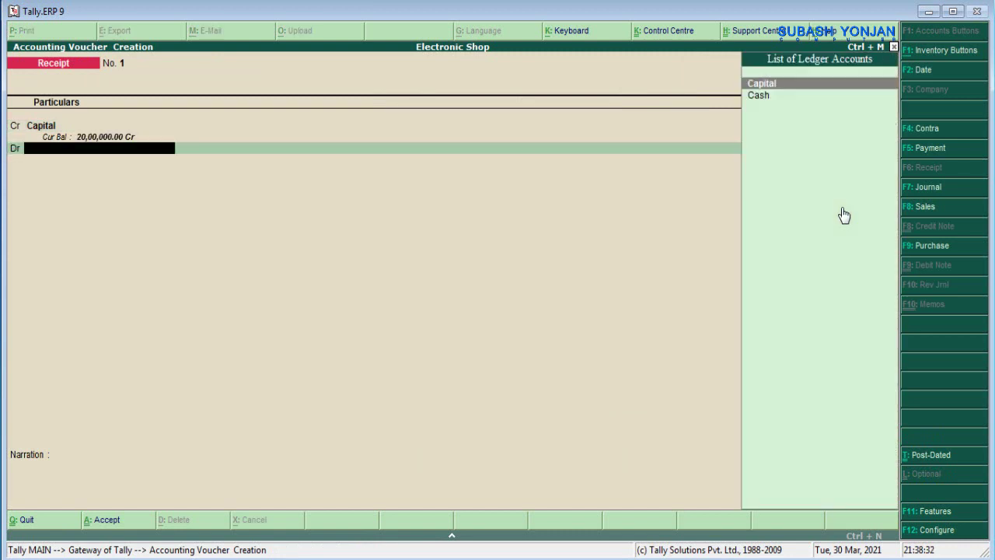
key("Down")
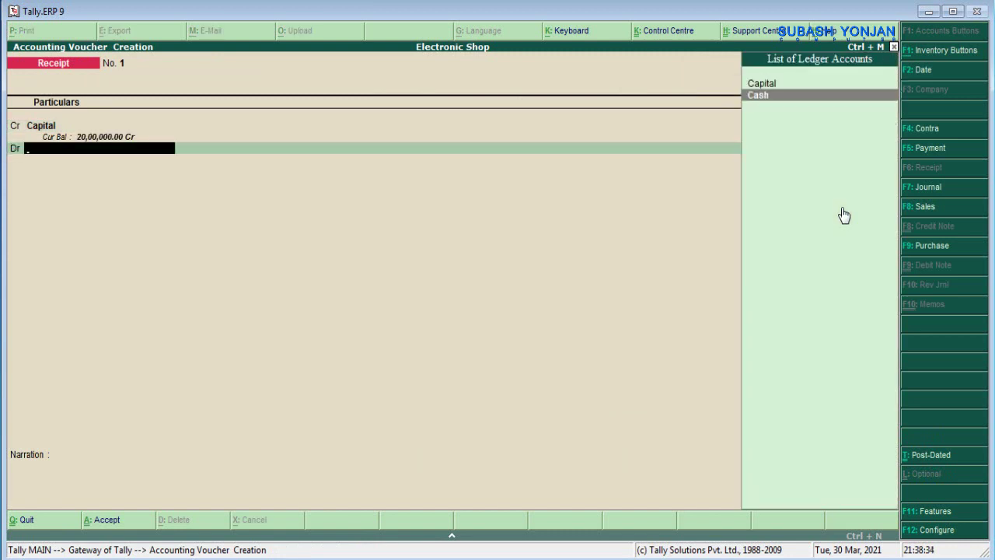
key("Return")
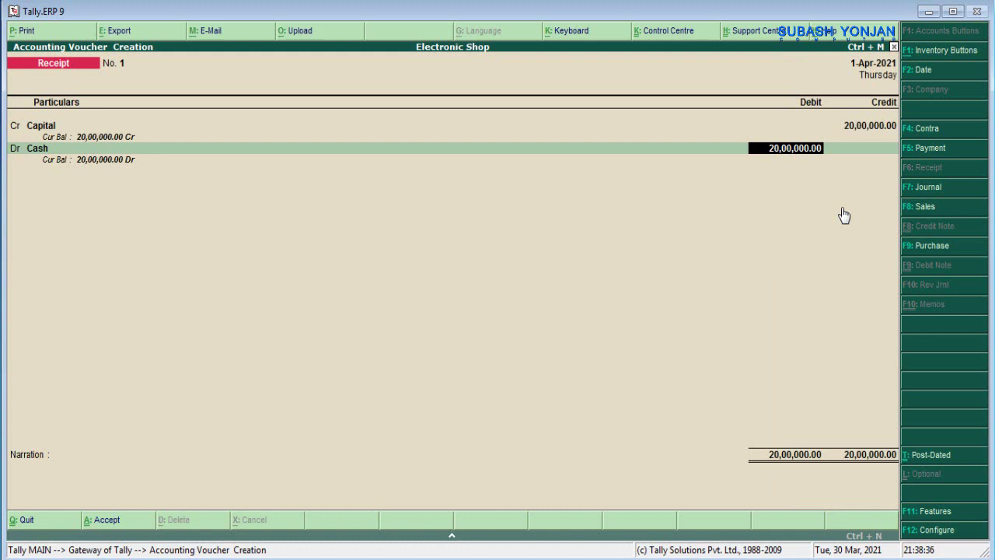
key("Return")
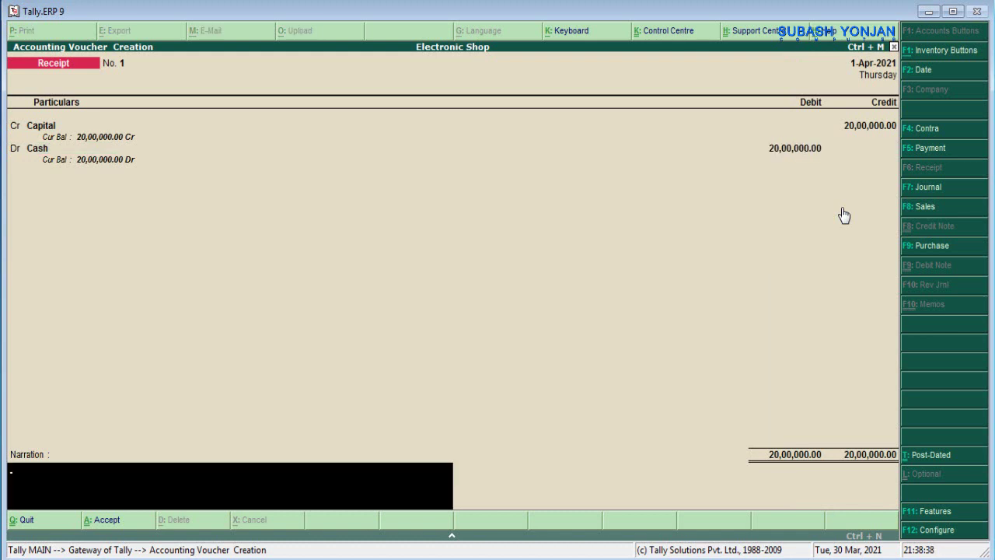
- Add the narration 'being capital invest for company' and save Receipt No. 1
type("being cas")
key("BackSpace")
key("BackSpace")
key("BackSpace")
type("cash")
key("BackSpace")
key("BackSpace")
type("pital invest")
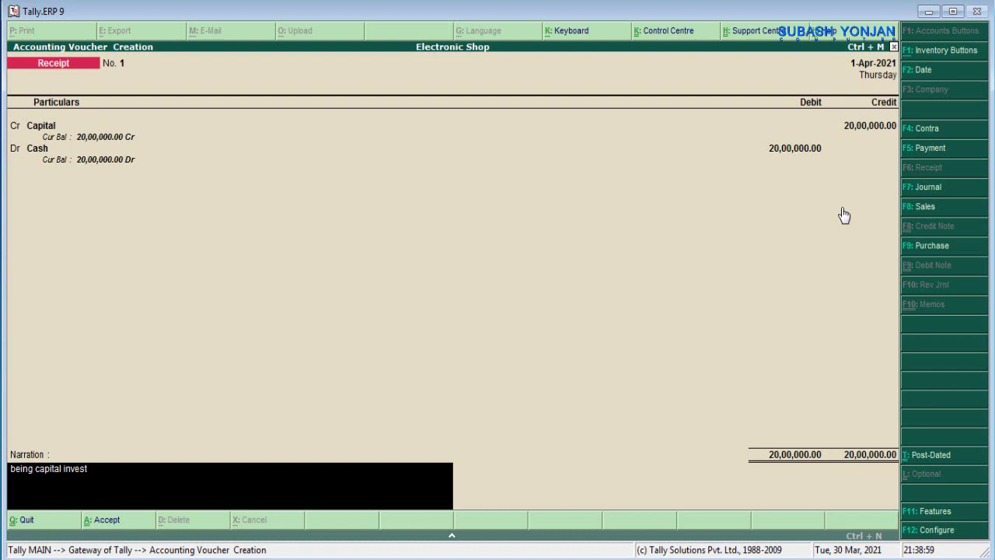
type(" for company")
key("Return")
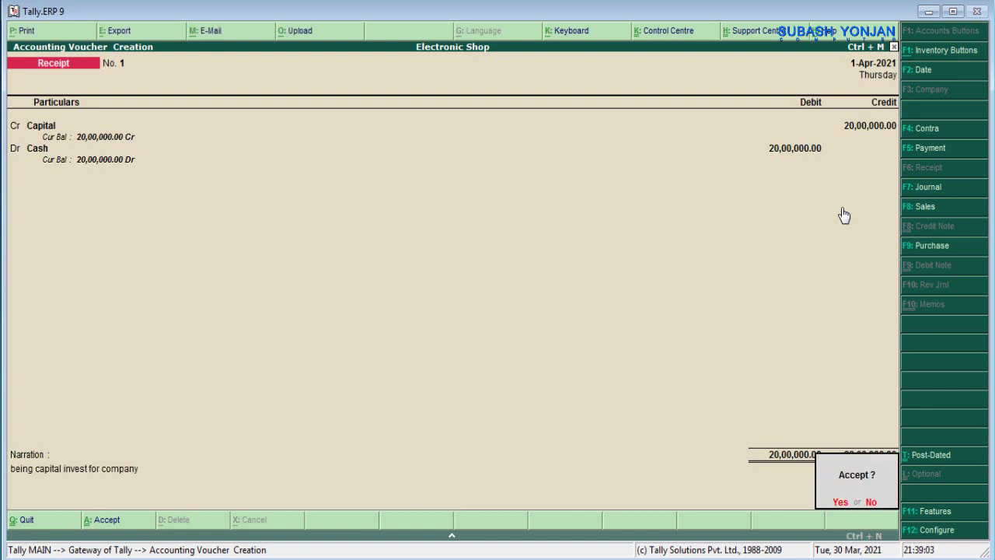
key("Return")
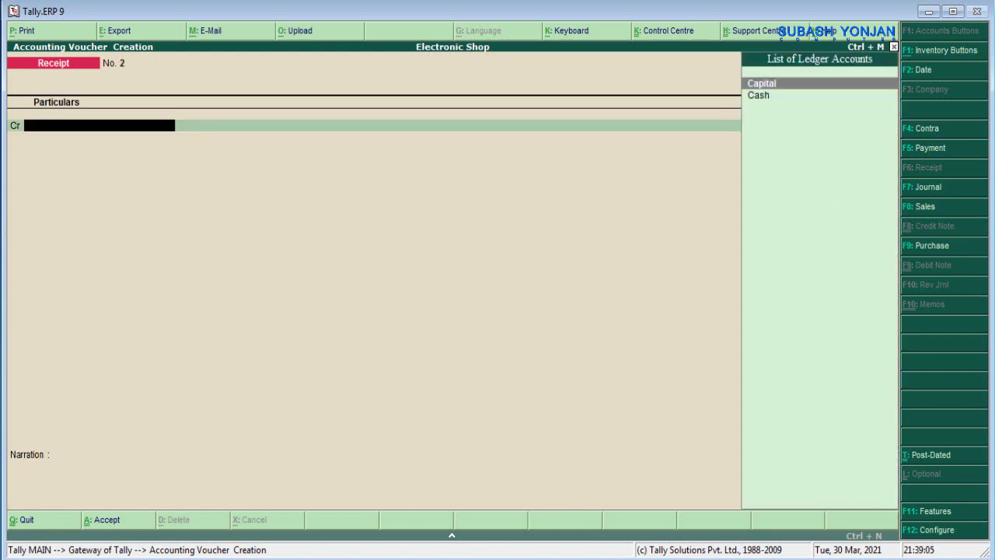
left_click(544, 541)
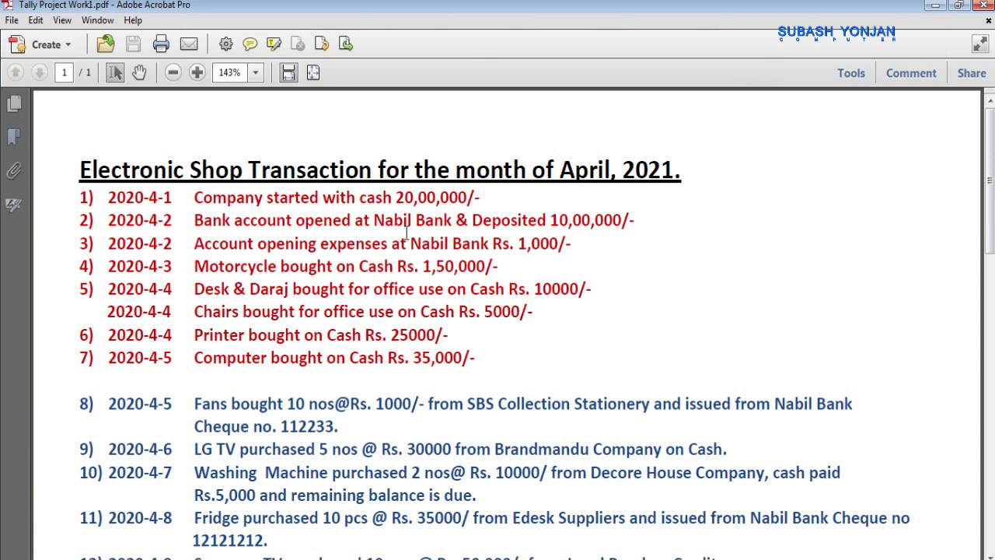
left_click_drag(194, 220, 639, 230)
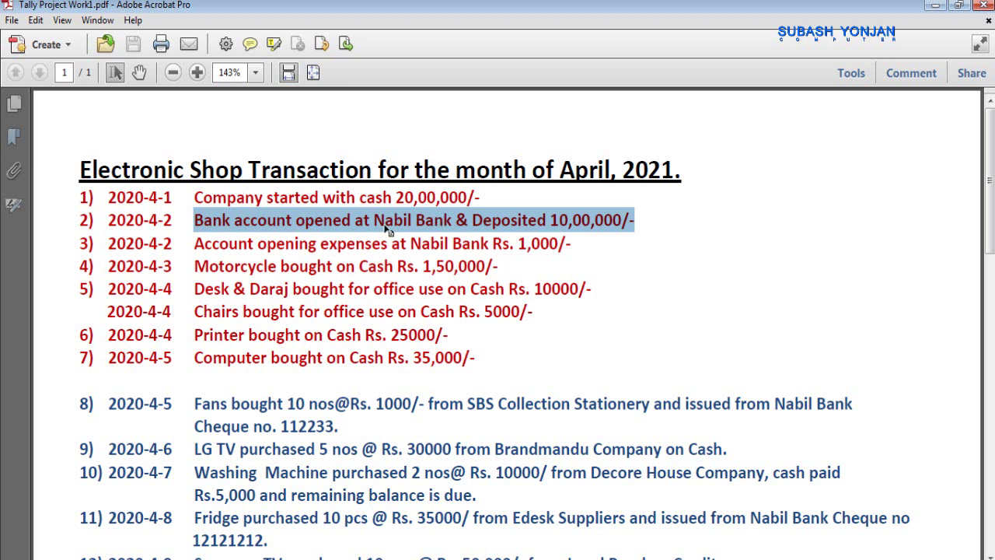
left_click(433, 230)
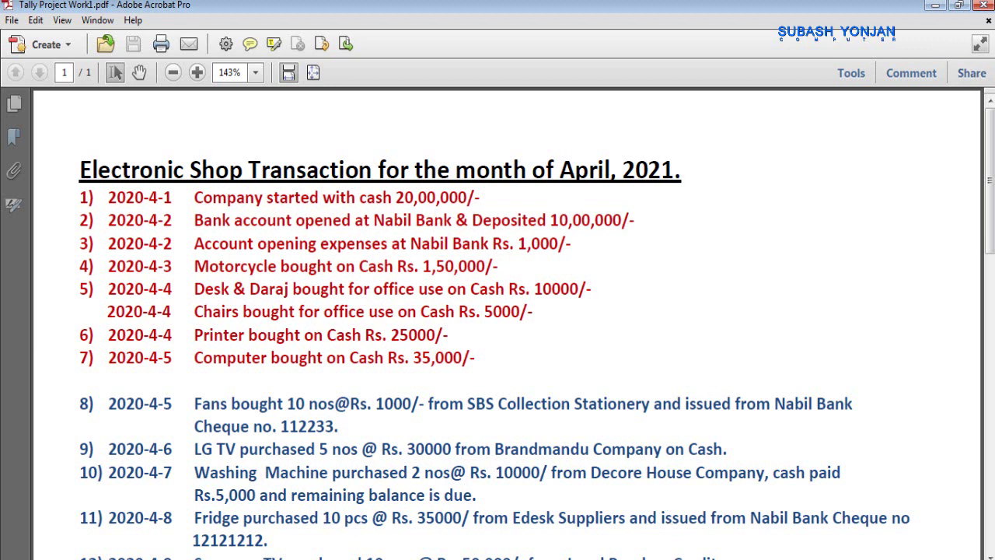
mouse_move(605, 559)
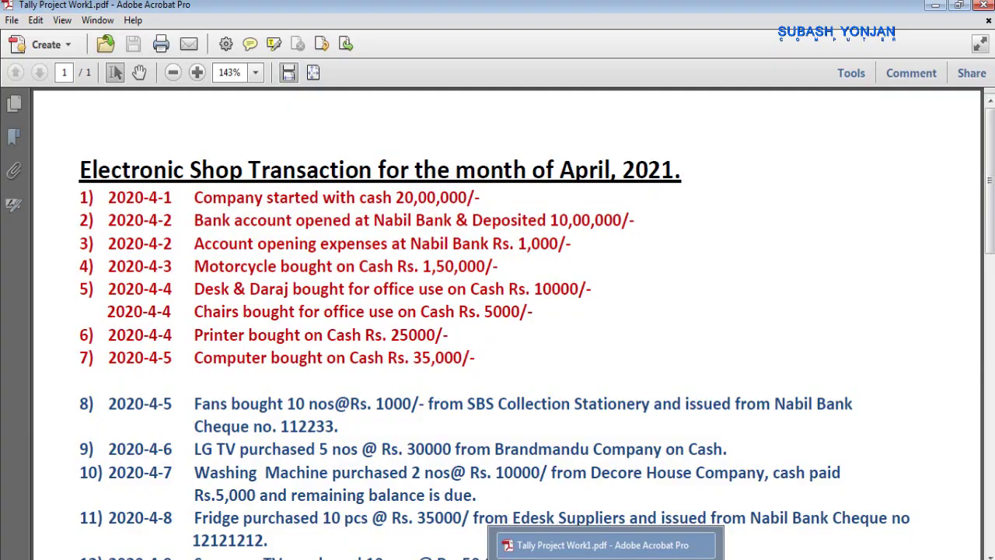
left_click(605, 559)
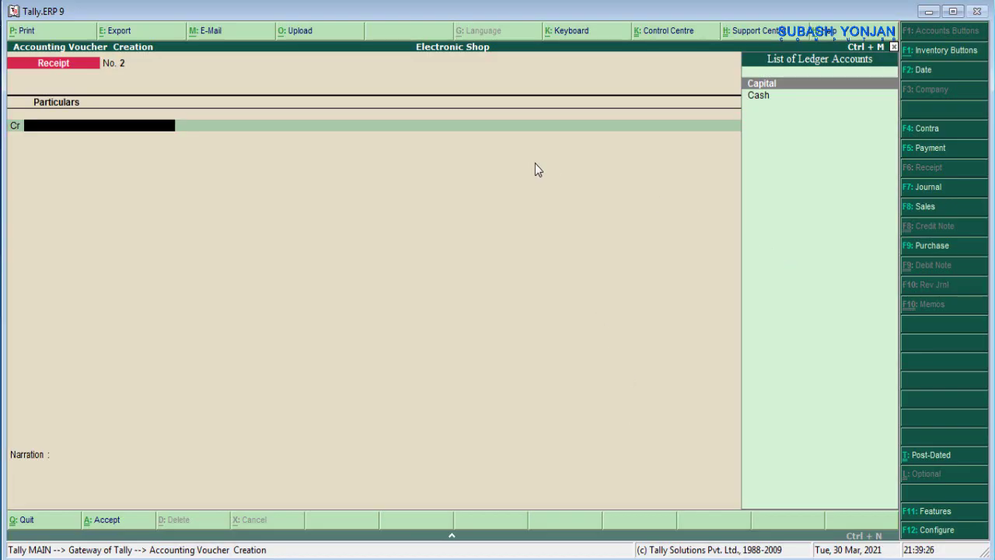
- Start a Contra voucher and credit Cash with 10,00,000
left_click(922, 133)
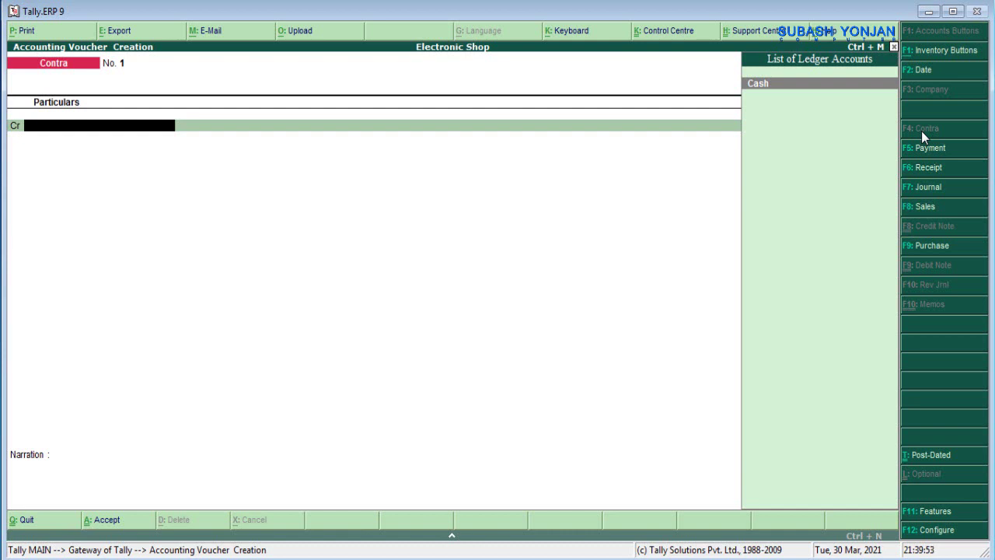
key("Return")
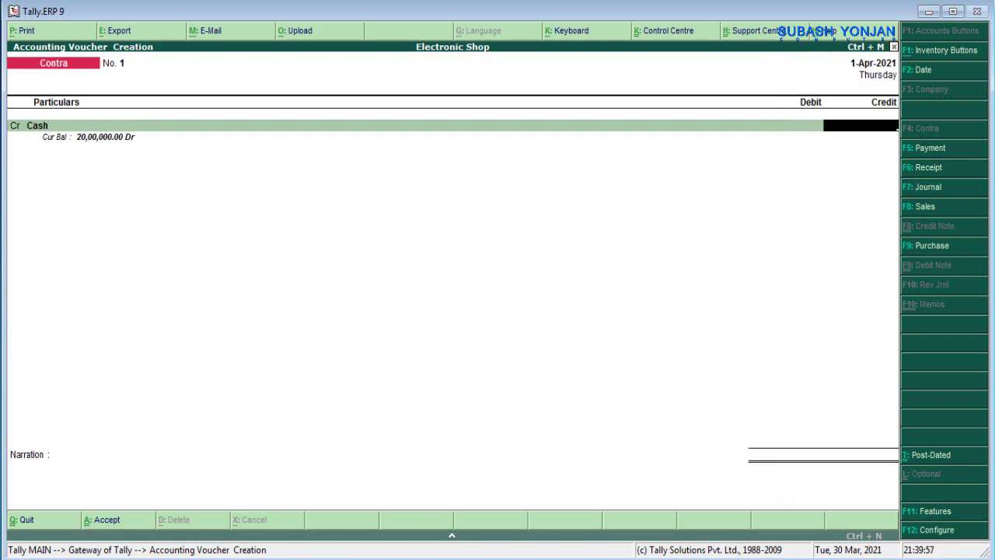
key("alt+Tab")
key("alt+Tab")
type("1000000")
key("Return")
key("Return")
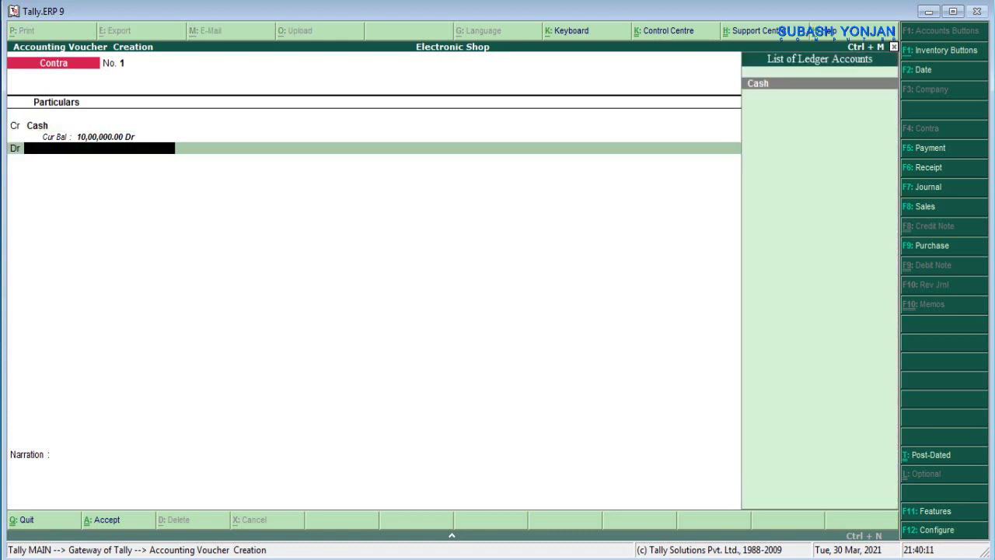
- Create a Nabil Bank ledger under Bank Accounts for the debit line
key("alt+c")
type("Na")
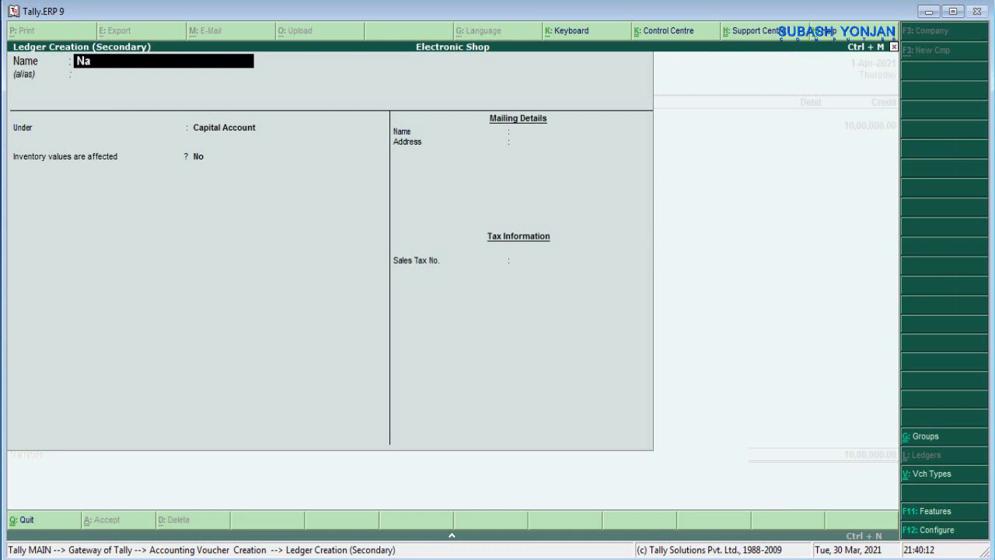
type("bil Bank")
key("Return")
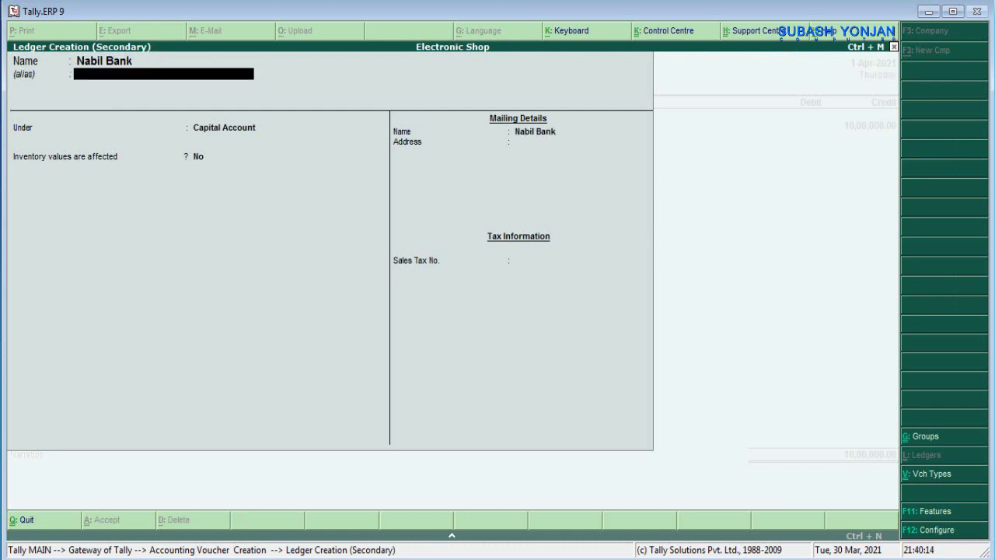
key("Return")
type("Bank a")
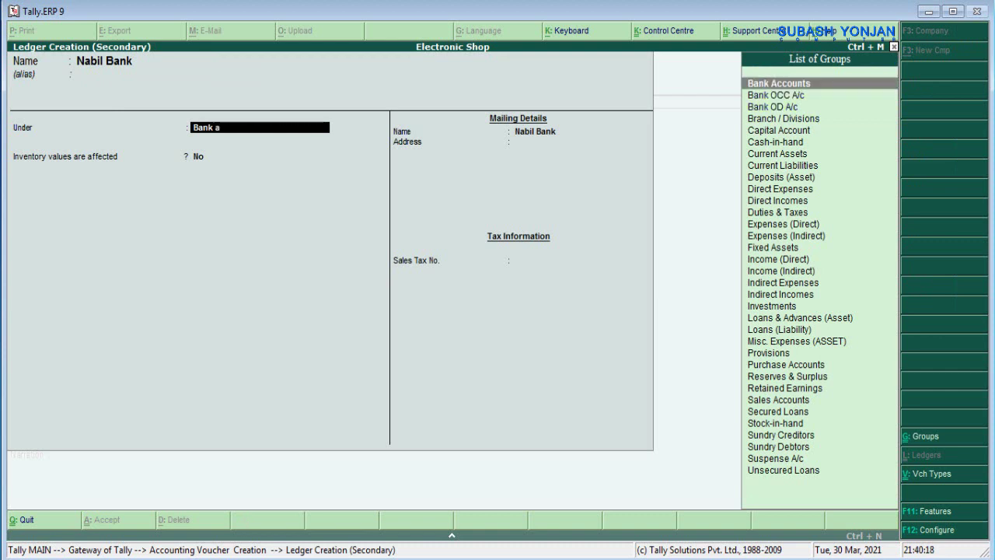
key("Return")
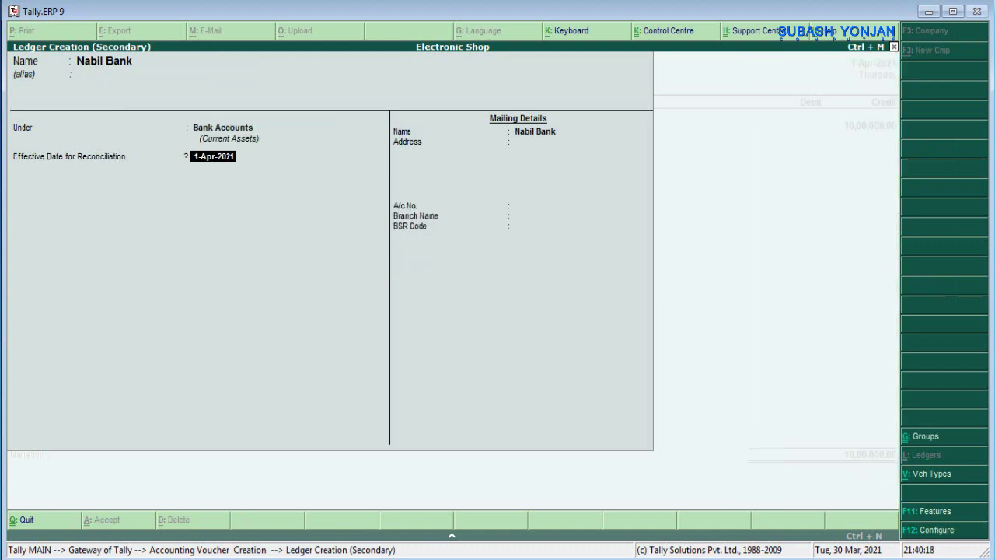
- Set the Nabil Bank reconciliation date to 2-Apr-2021 and save the ledger
key("Return")
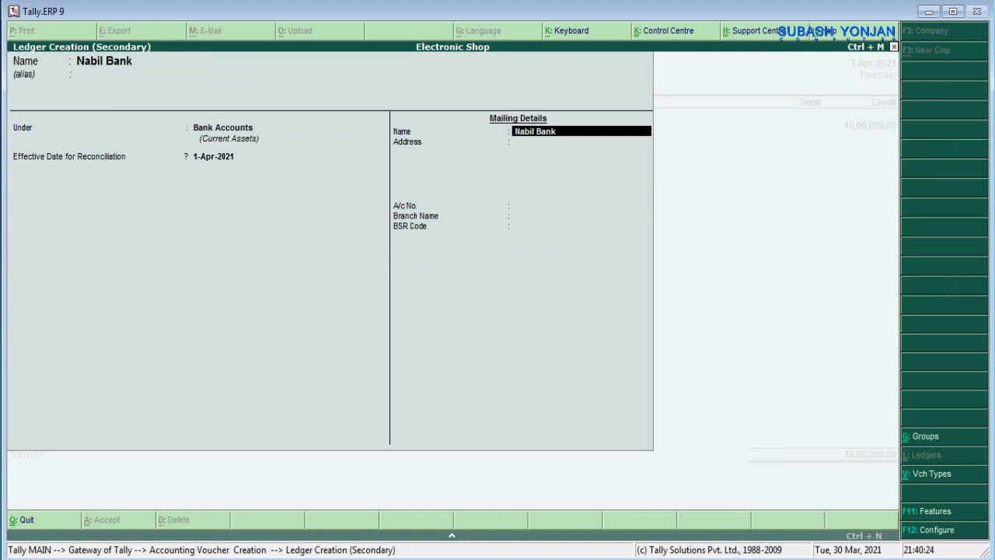
key("BackSpace")
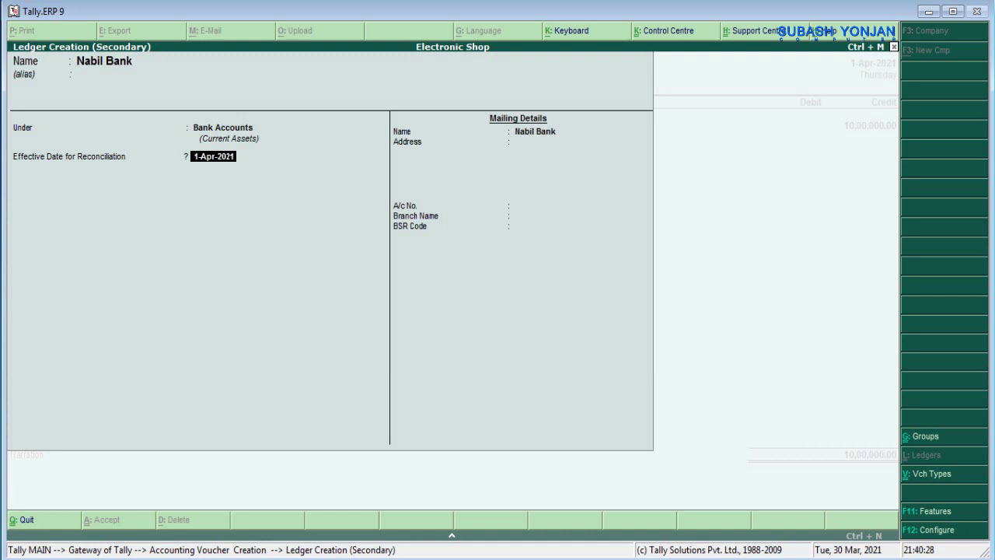
key("BackSpace")
type("2")
key("Return")
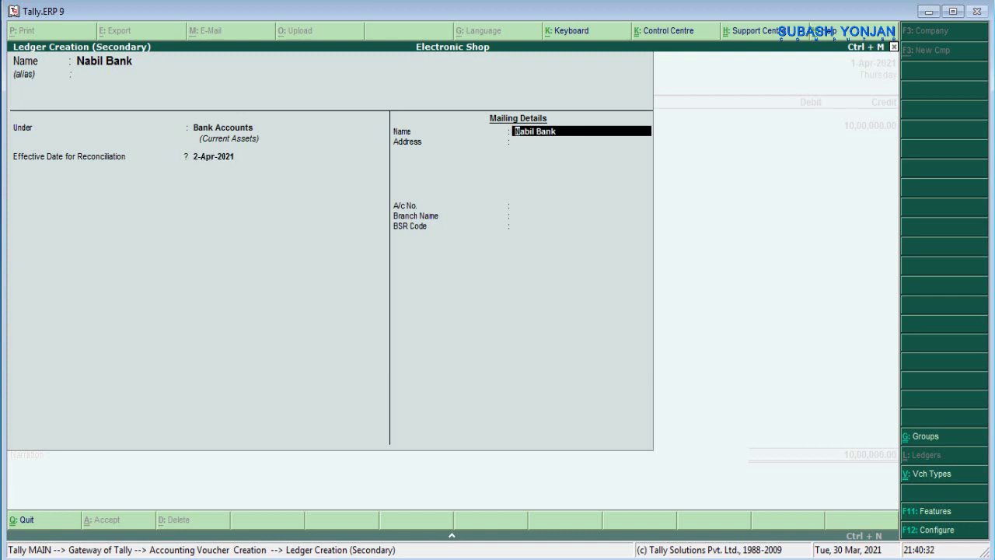
key("Return")
key("Return")
key("Return")
key("Return")
key("Return")
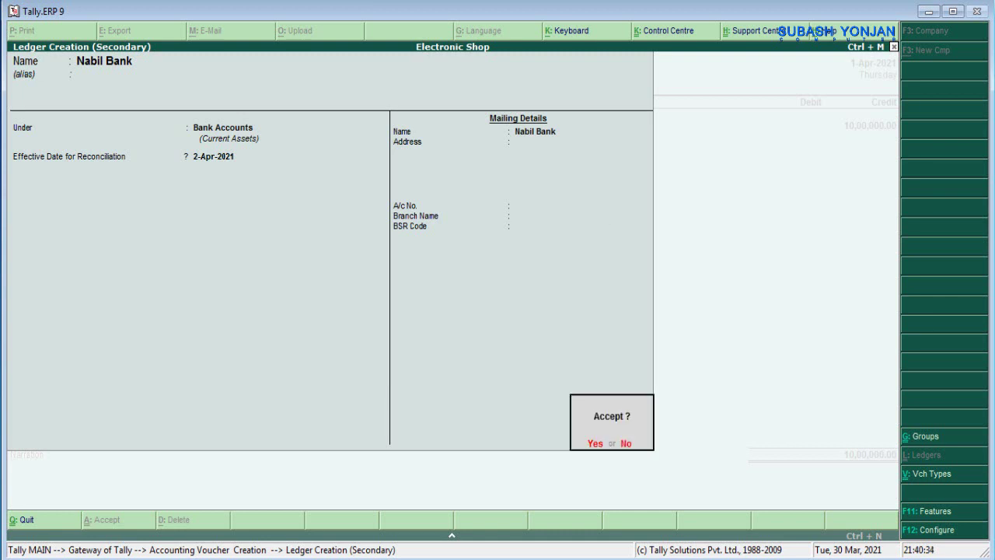
key("Return")
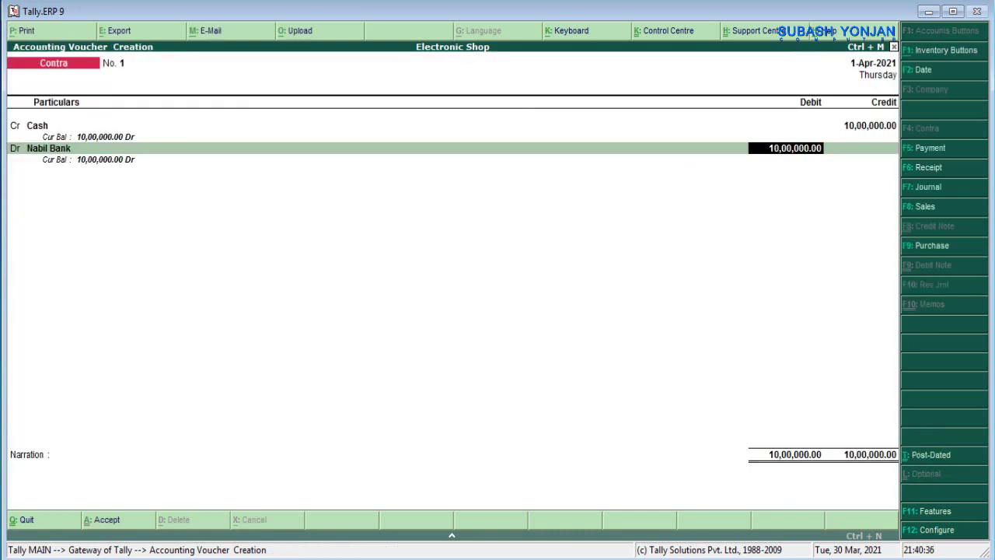
- Date the Contra voucher 2-Apr-2021, narrate 'being cash deposited in Nabil Bank', and save it
left_click(937, 76)
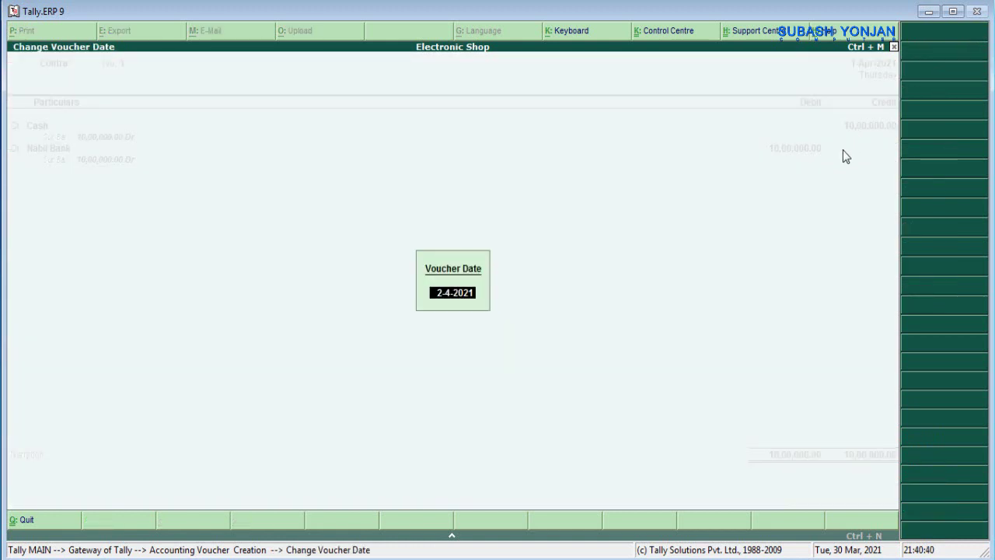
key("Return")
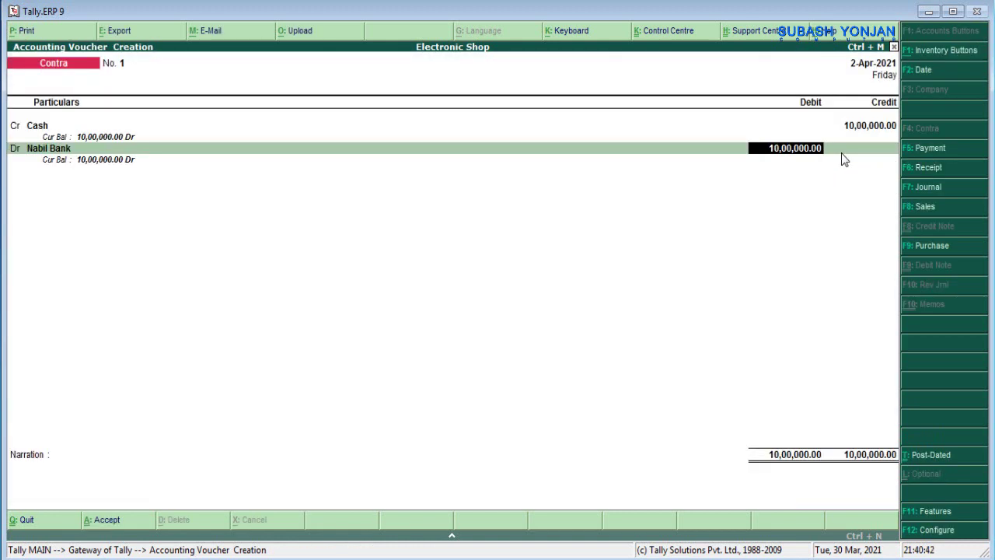
key("Return")
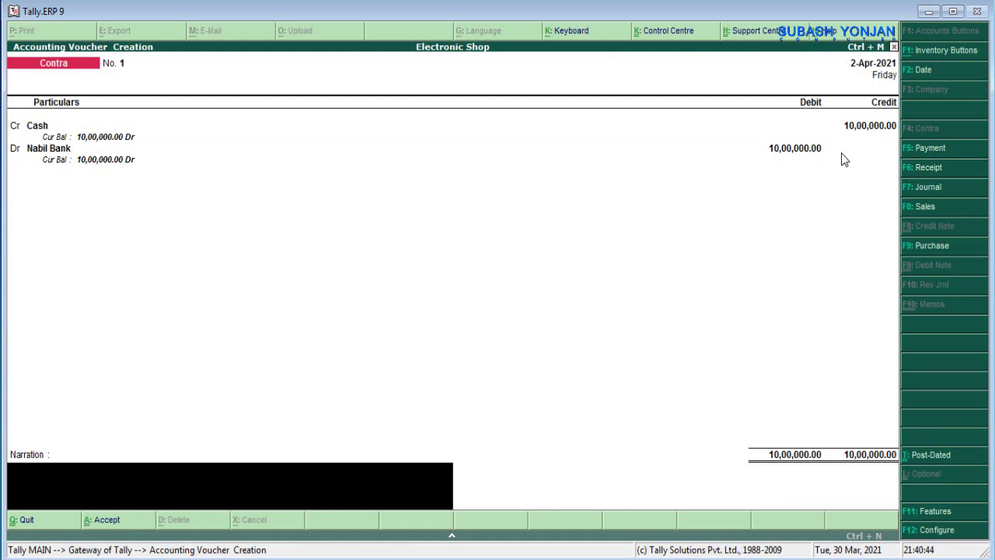
type("being cash depos")
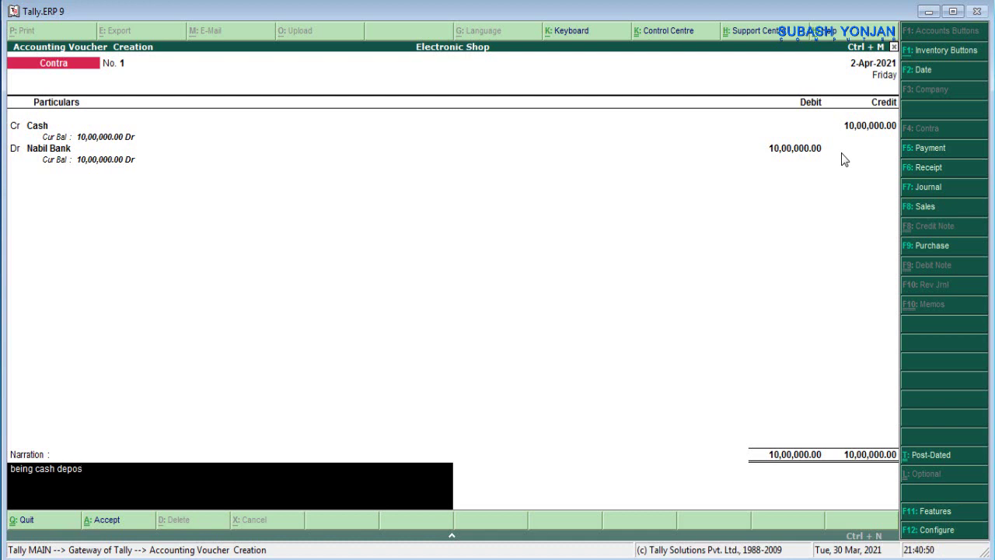
type("ited in Nabil Bank")
key("Return")
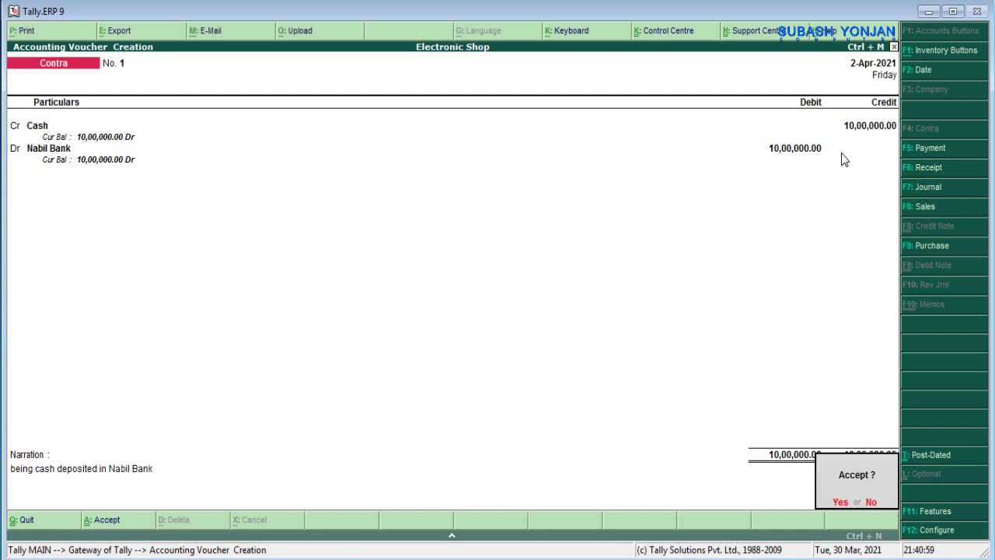
key("Return")
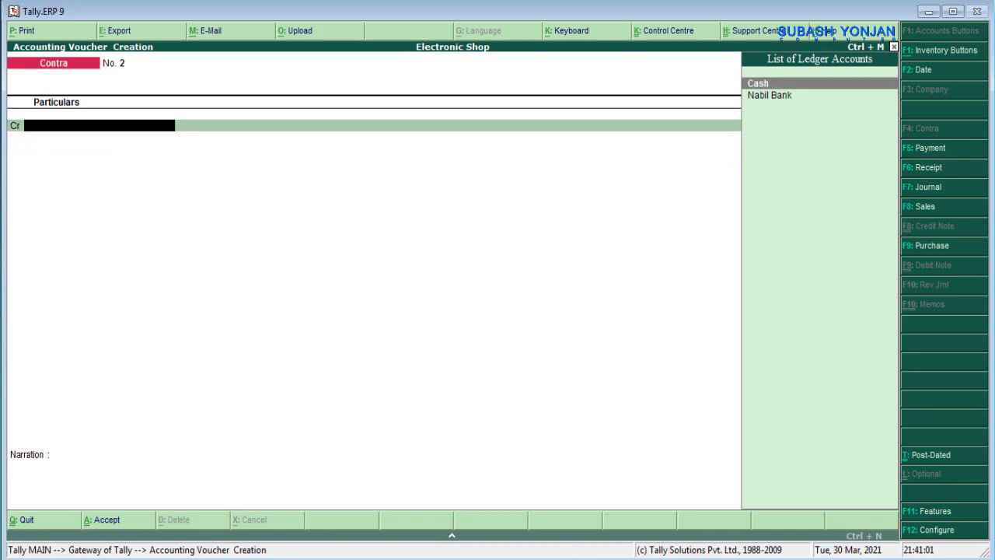
key("alt+Tab")
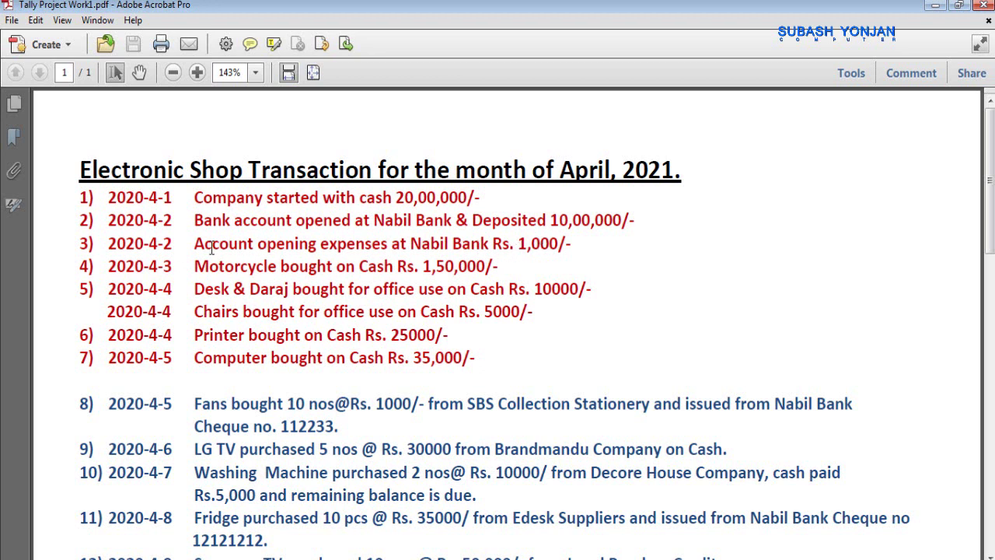
- Check the Rs. 1,000 account opening expense at Nabil Bank in the PDF, then minimize Acrobat
left_click_drag(195, 244, 454, 246)
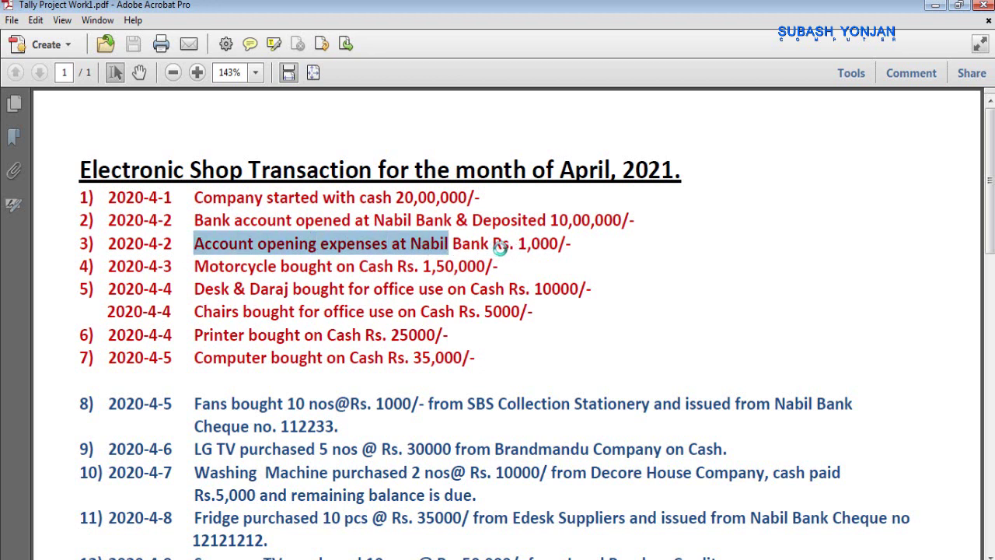
left_click(468, 244)
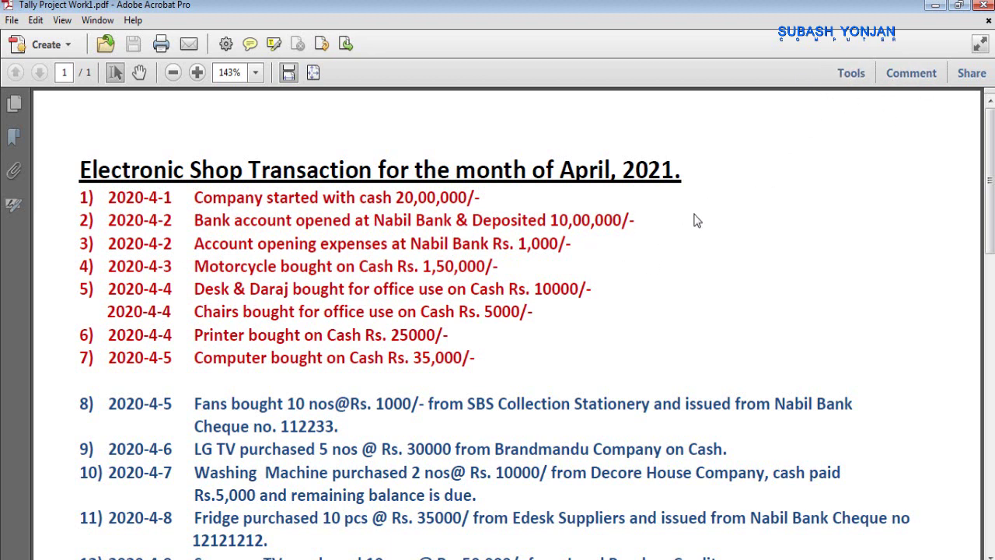
left_click(932, 6)
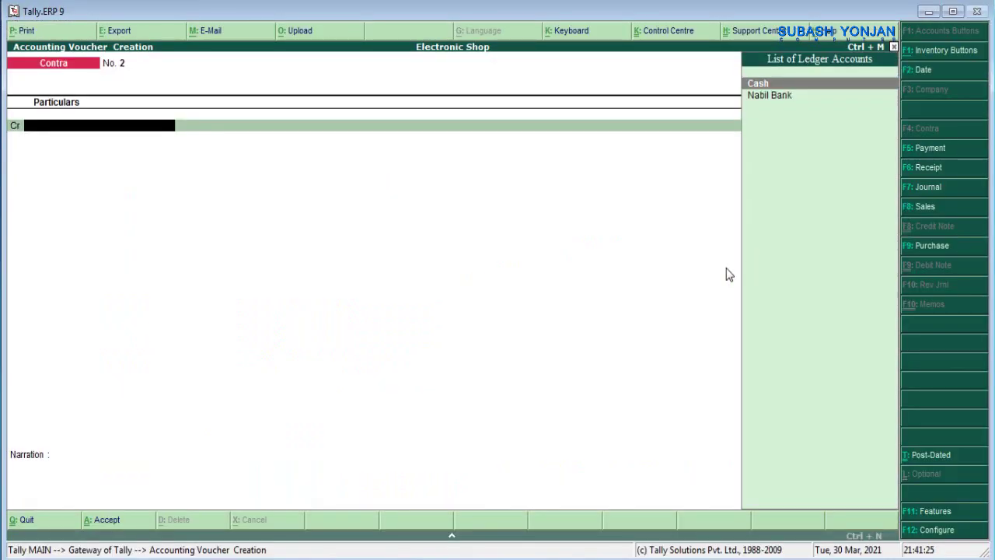
- Start a Payment voucher and create an Account Opening Expenses ledger under Indirect Expenses for its debit
left_click(926, 149)
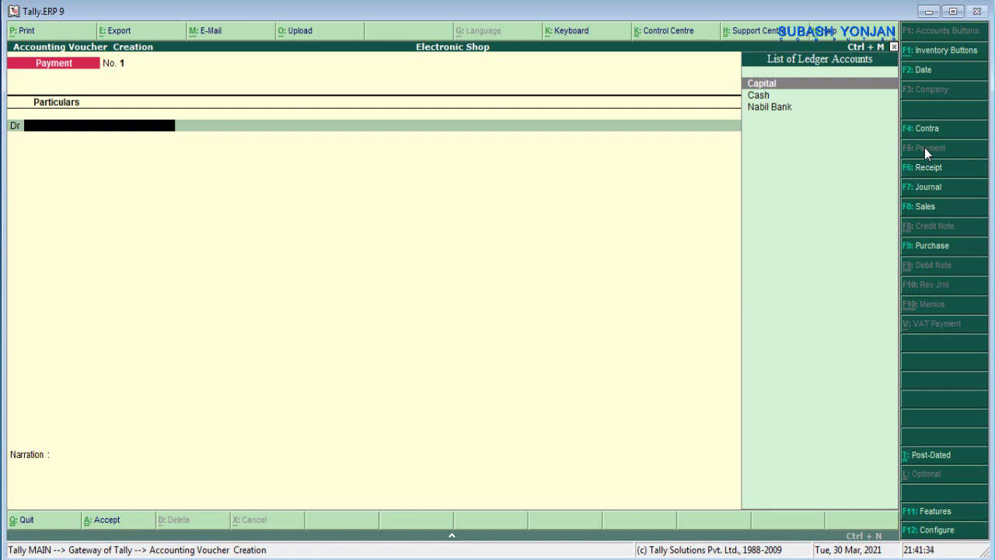
key("alt+c")
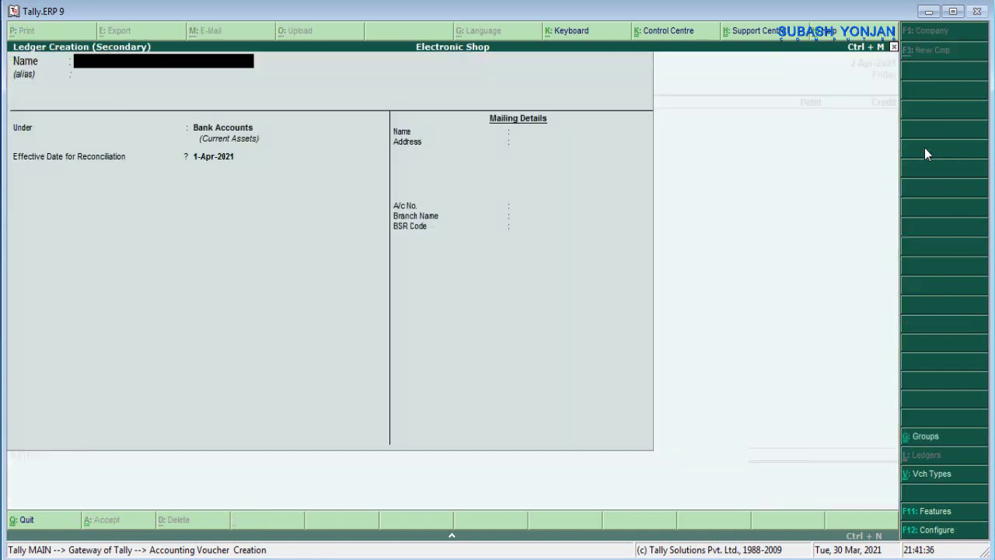
type("Accoun")
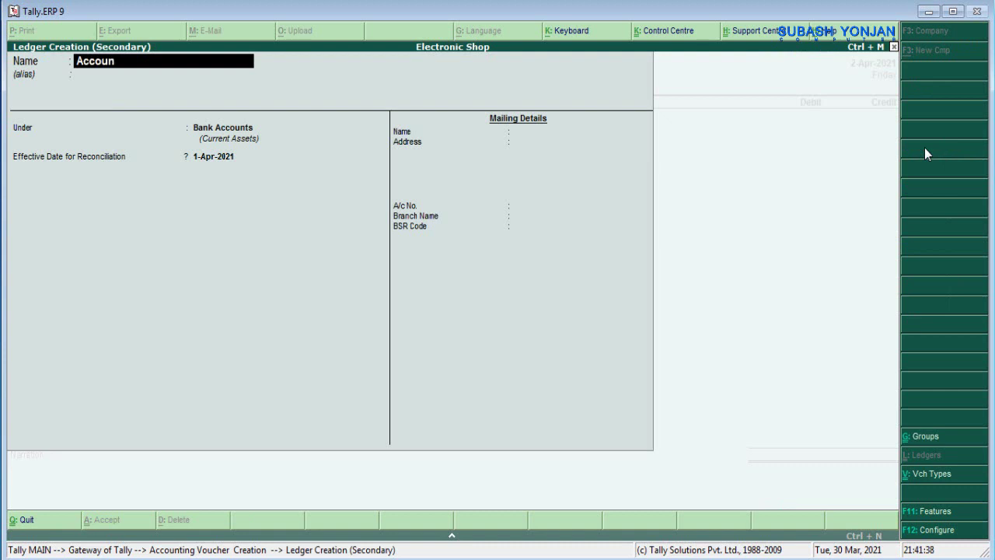
type("t Opening Expenses")
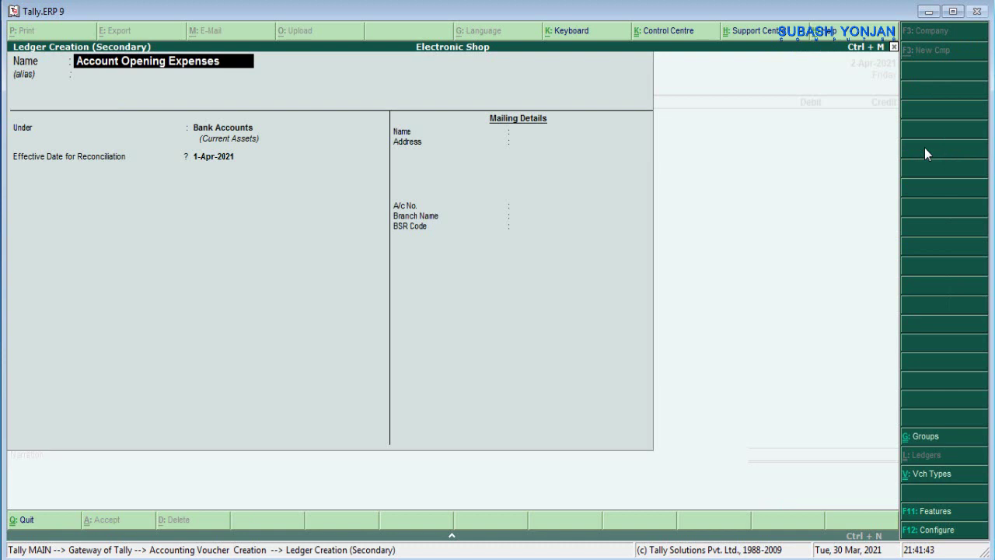
key("Return")
key("Return")
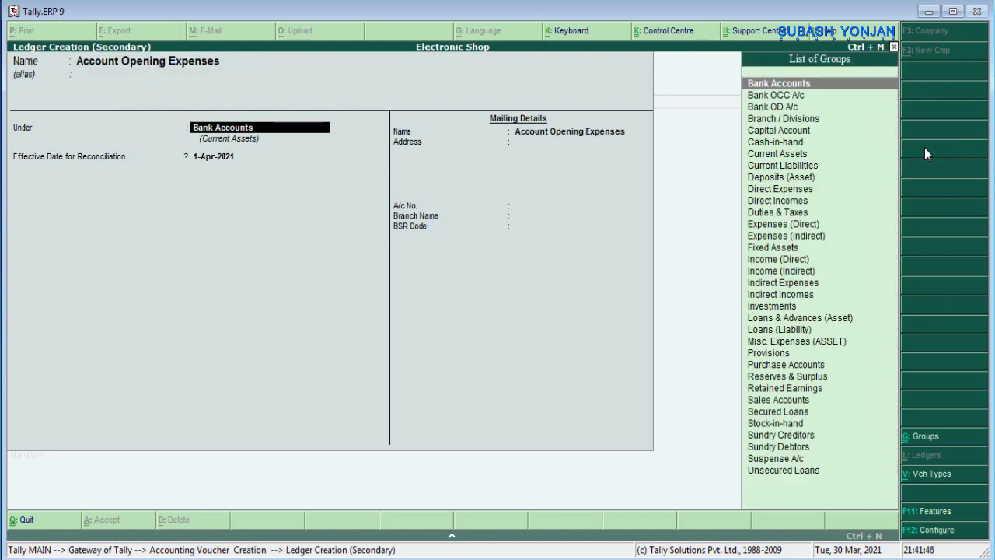
type("Indi")
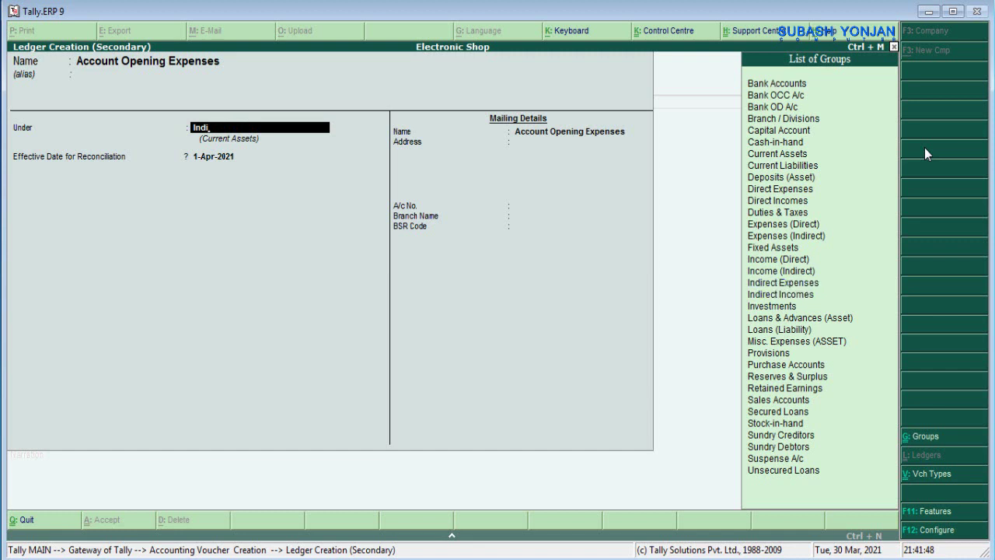
type("re")
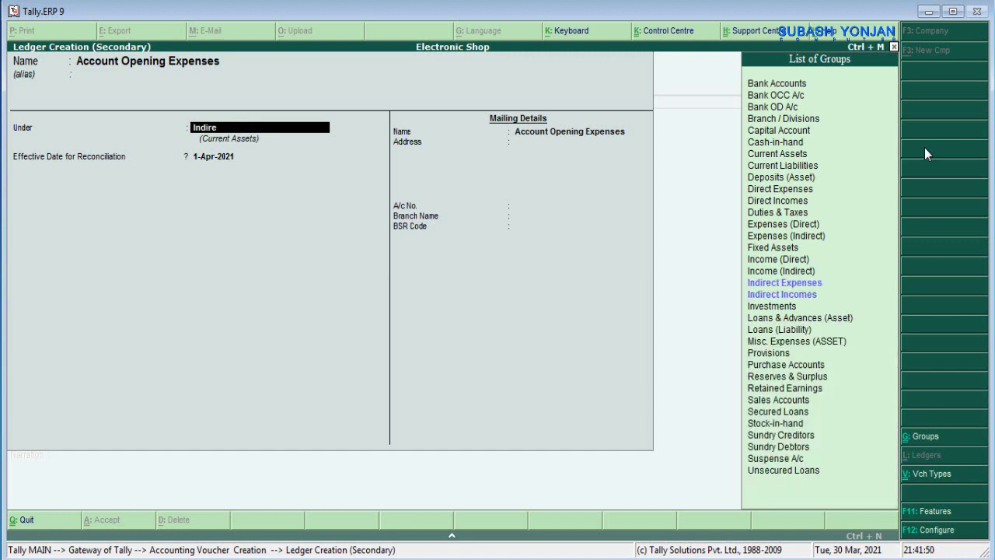
type("ct ex")
key("Return")
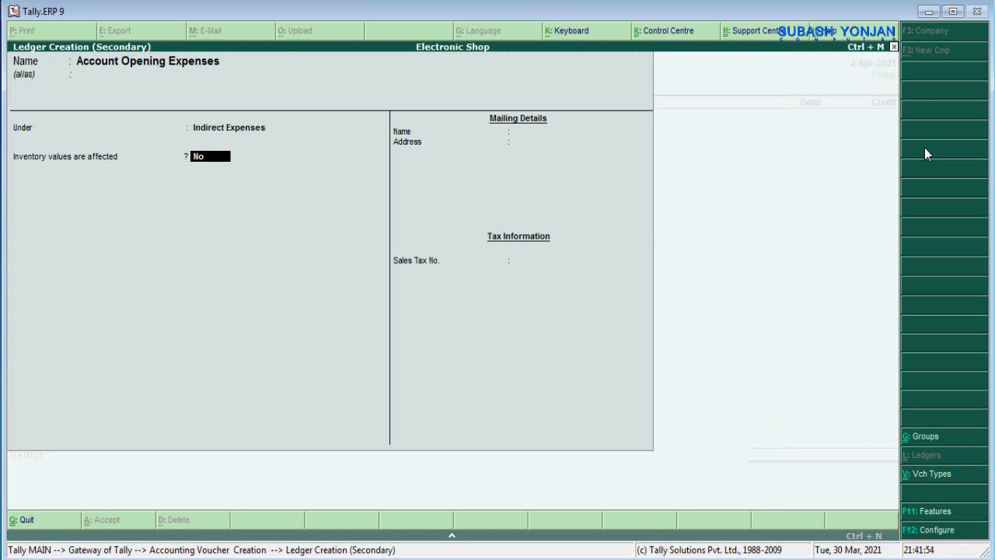
key("Return")
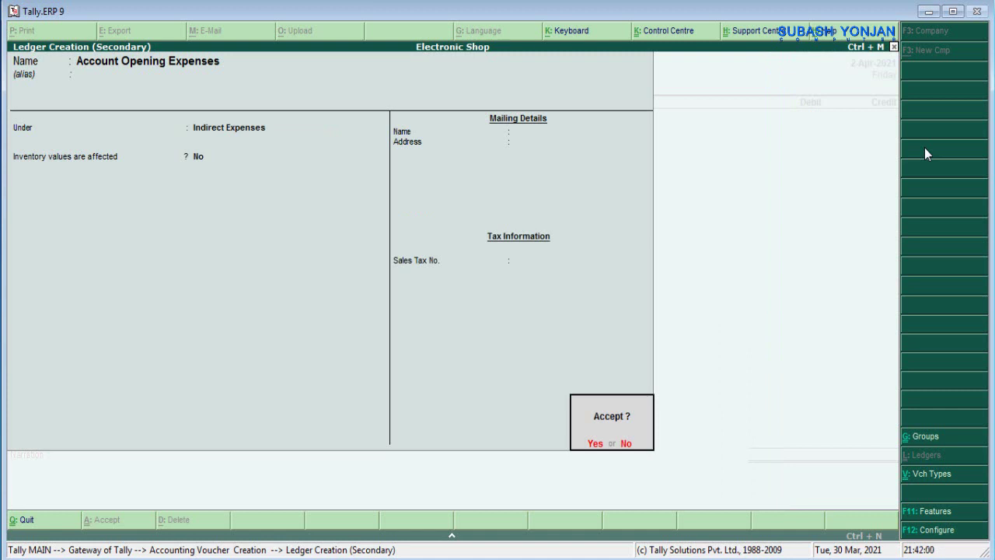
key("Return")
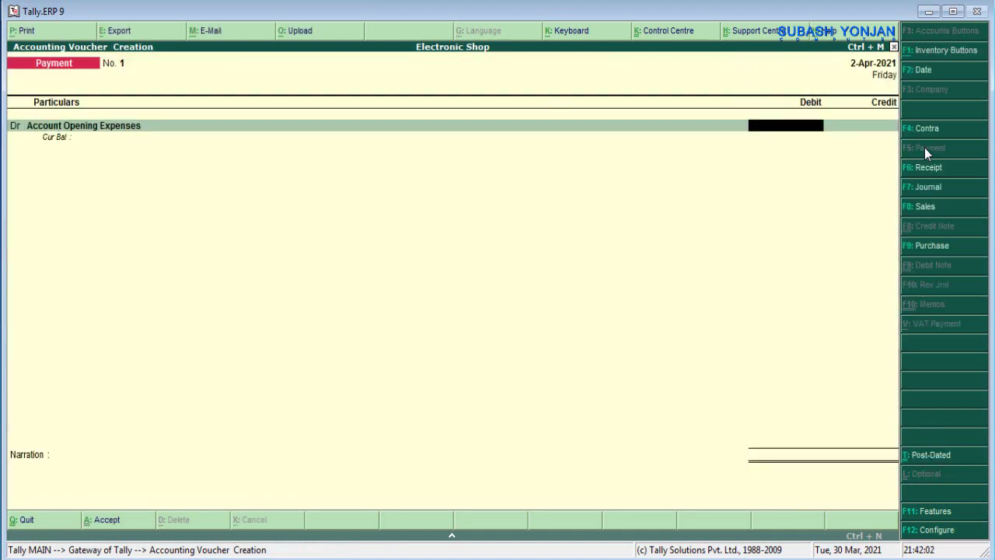
- Debit Account Opening Expenses 1,000 against Cash and begin the narration 'being cash payme'
type("1000")
key("Return")
key("Return")
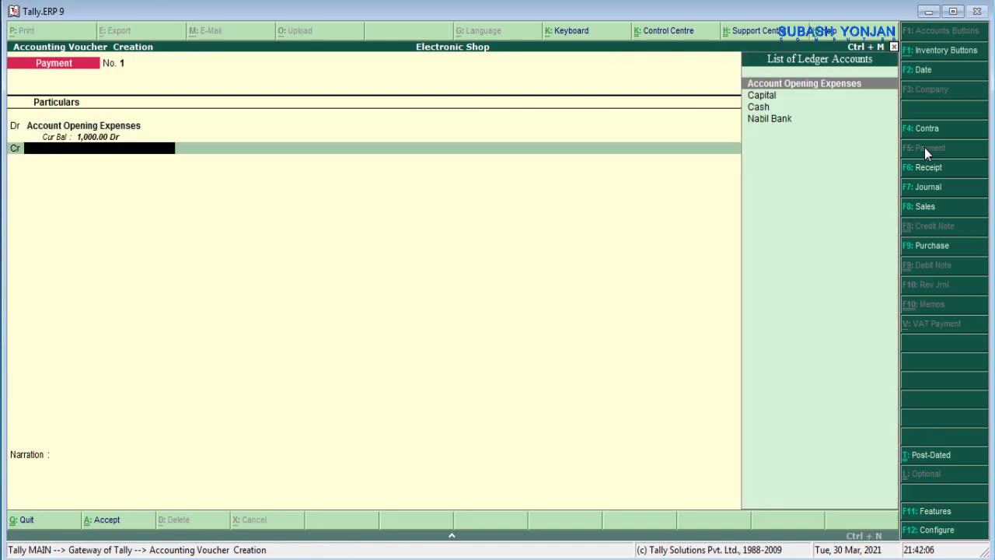
key("Down")
key("Down")
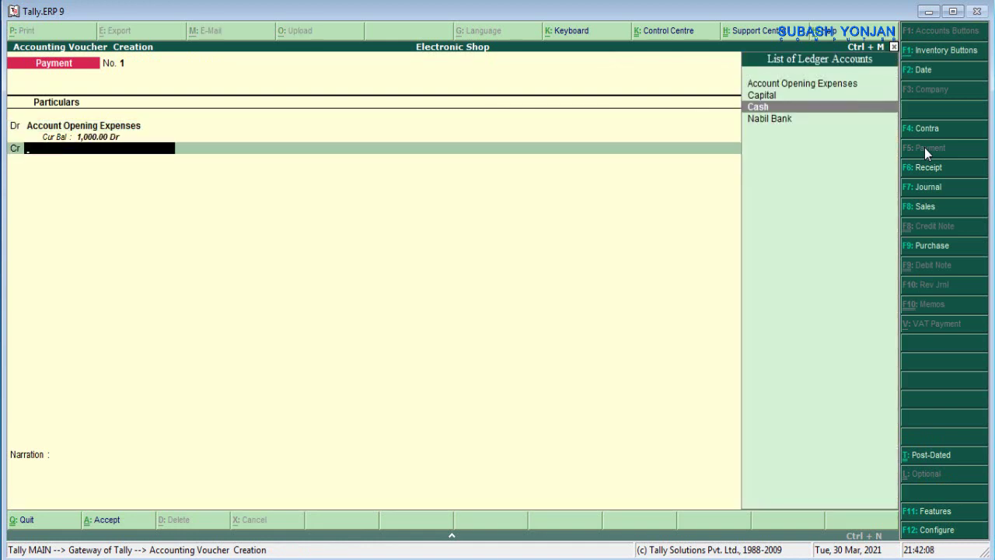
key("Return")
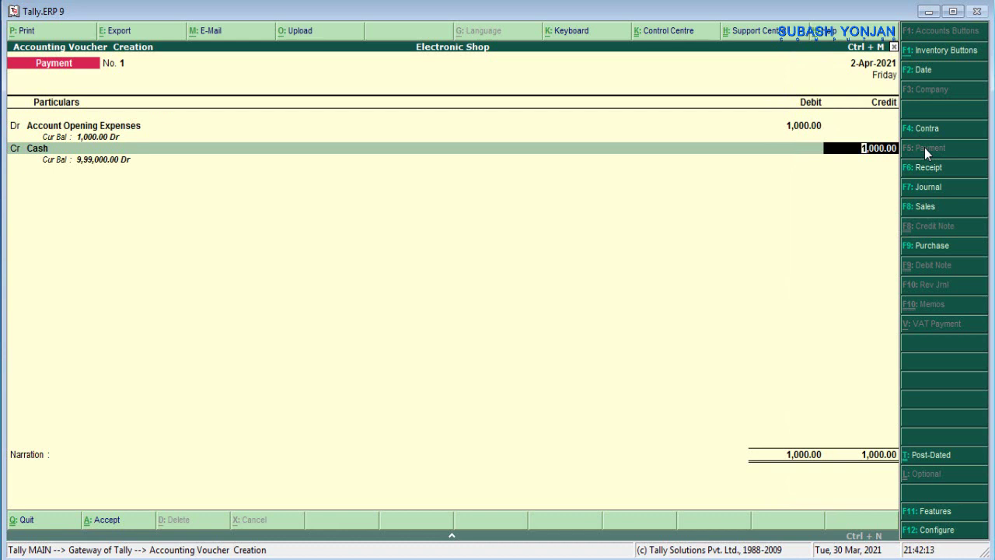
key("Return")
type("being")
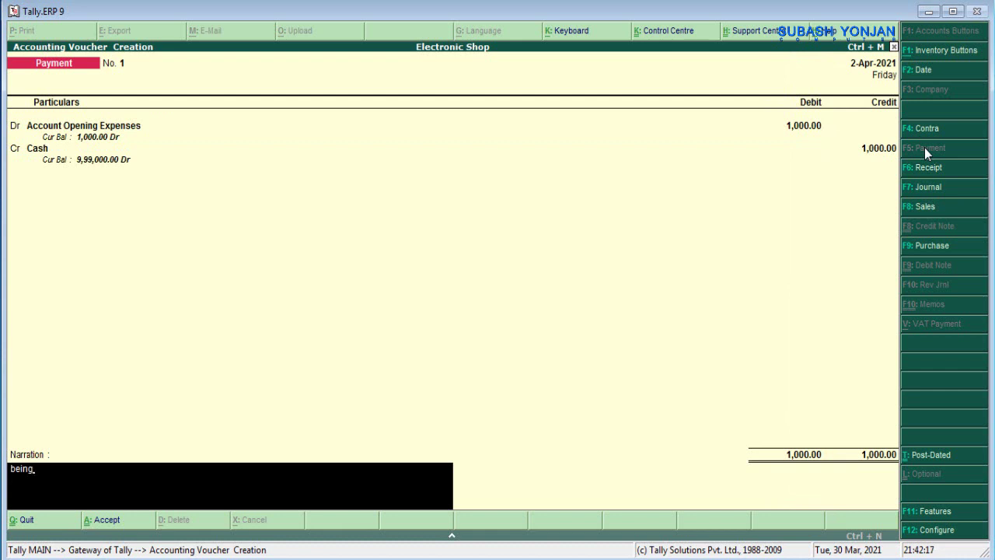
type(" cash payme")
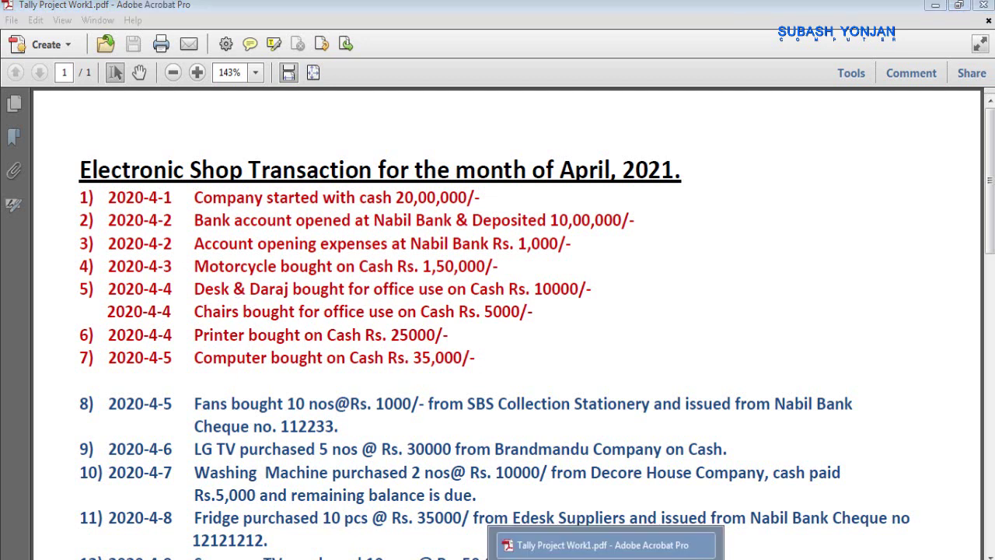
- After reading the next transaction in the PDF, switch back to Tally's Payment voucher screen
key("alt+Tab")
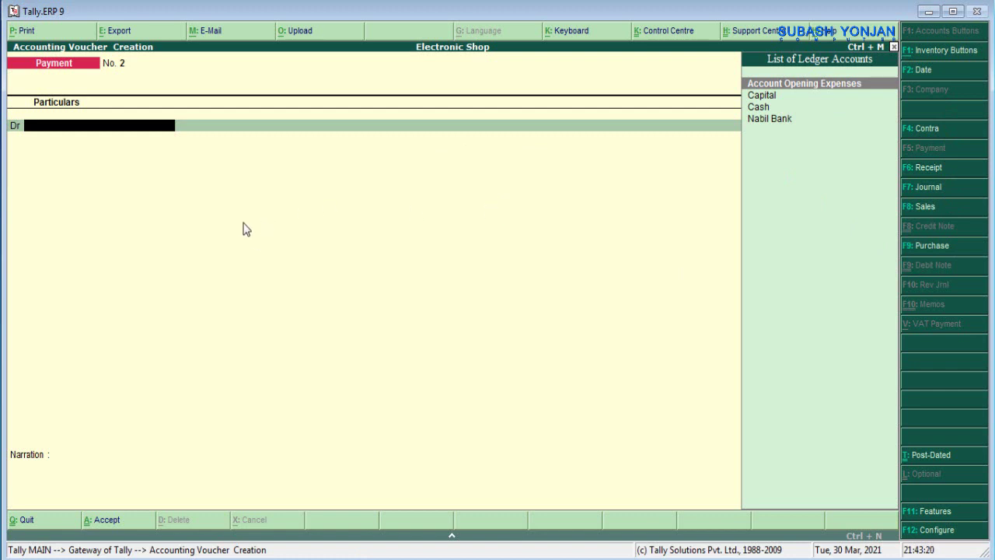
- From the voucher's Dr field, create a ledger named Motorcycle under the Fixed Assets group
key("alt+c")
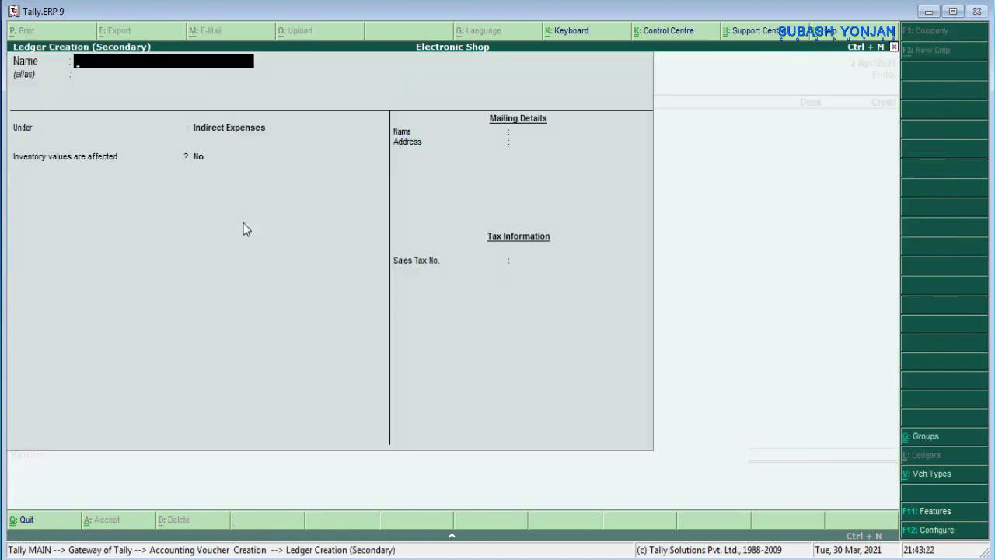
type("Motorcycle")
key("Return")
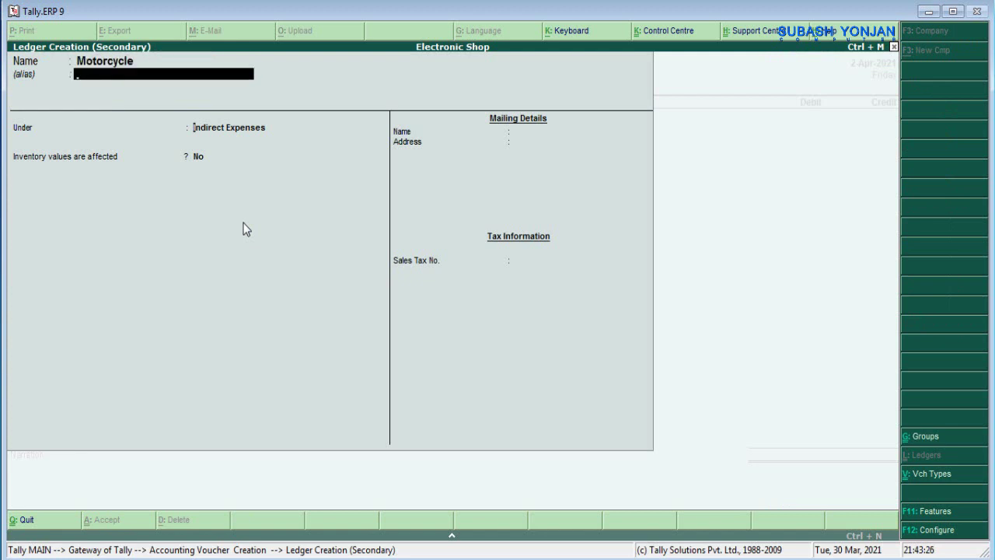
key("Return")
type("Fi")
key("Return")
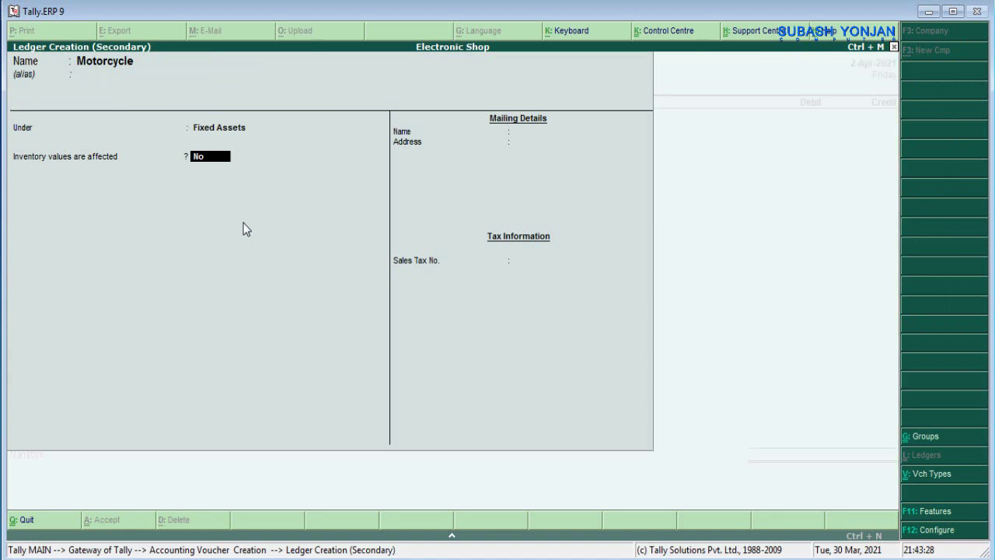
key("Return")
key("Return")
key("Return")
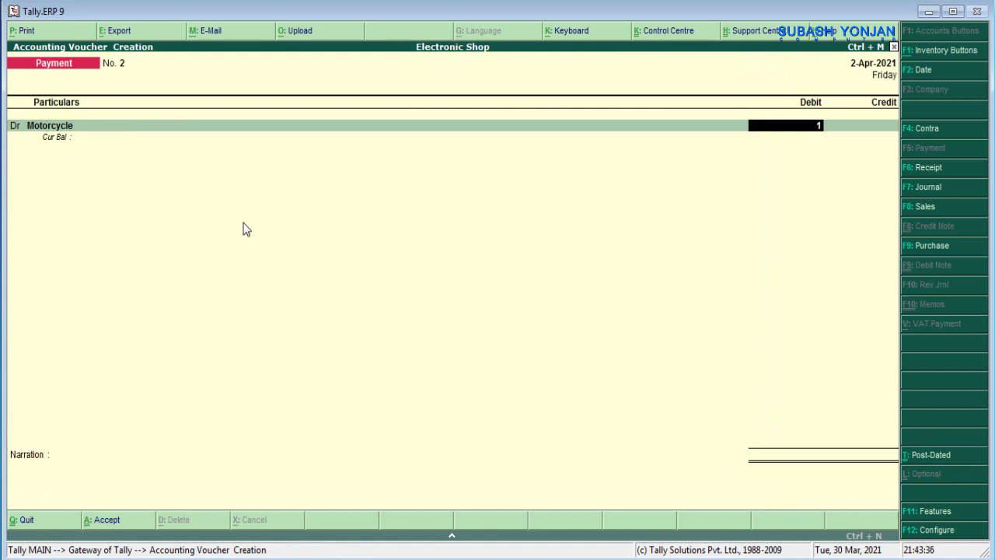
- Debit Motorcycle 1,50,000 and credit Cash on payment voucher 2
type("5000")
type("0")
key("Return")
key("Return")
type("Cash")
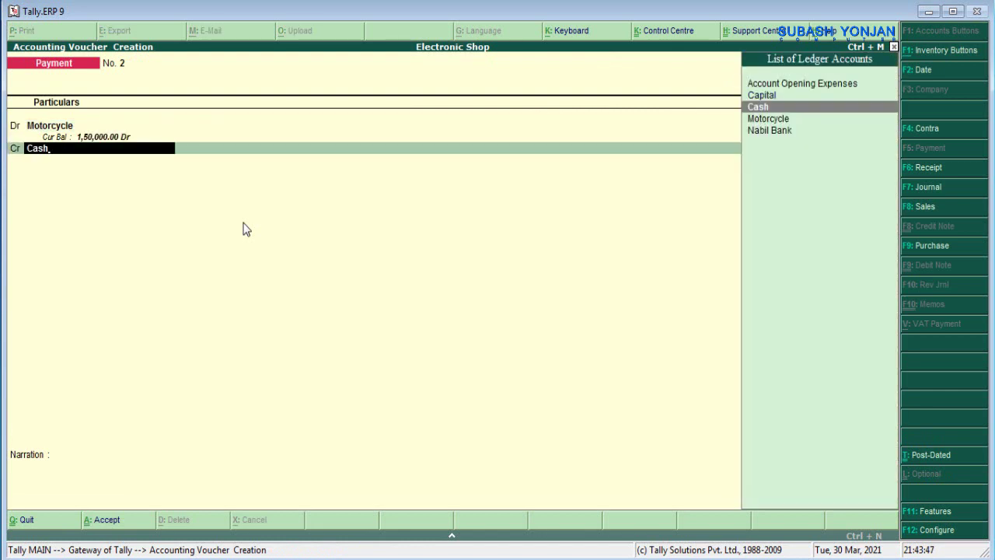
key("Return")
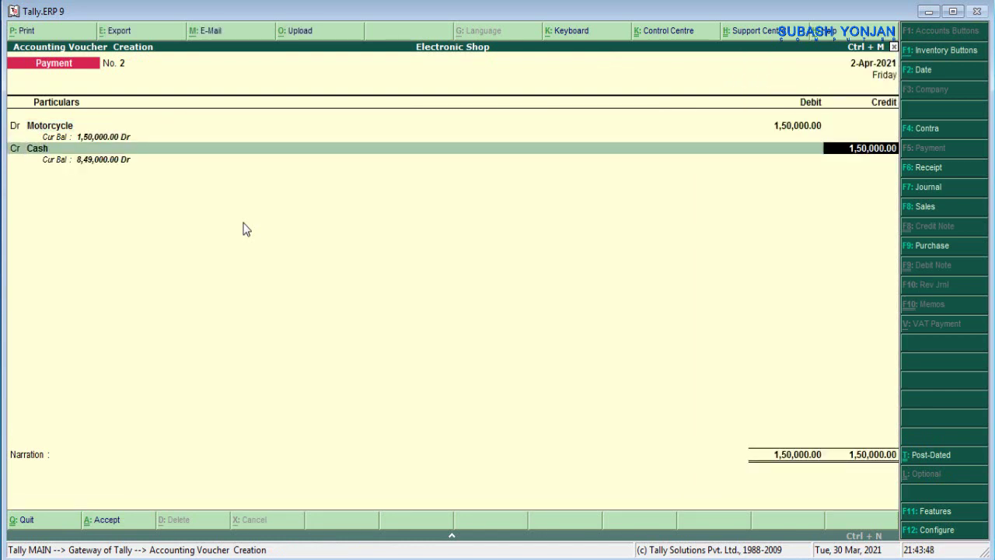
key("Return")
- Narrate 'being cash paid', check the voucher date, and save payment voucher 2
type("bei")
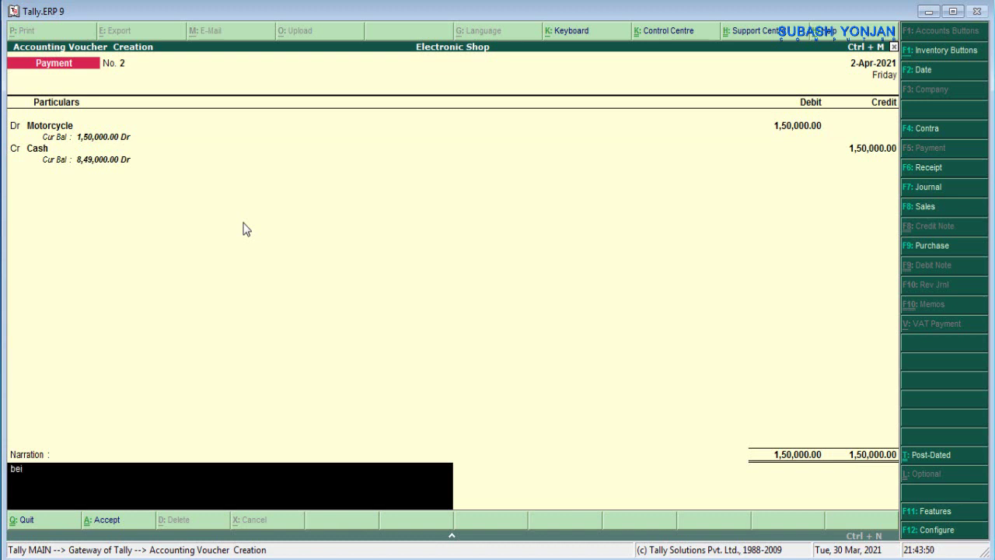
type("ng cash paid,")
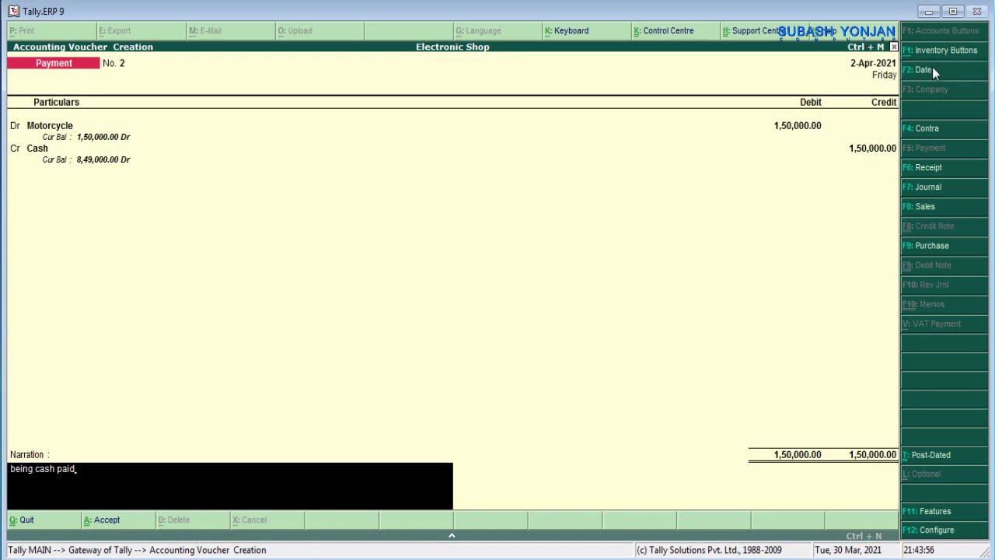
left_click(925, 69)
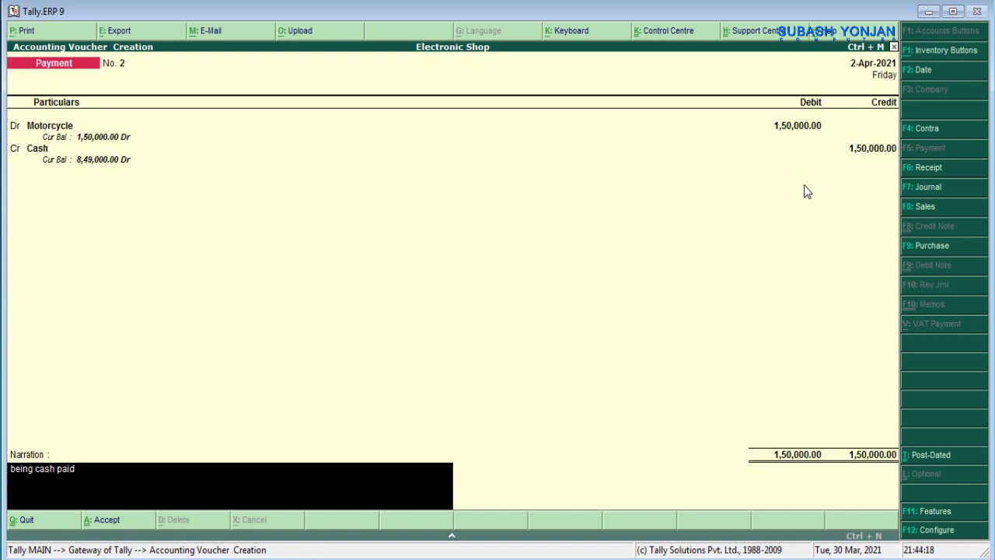
key("BackSpace")
type("id")
key("Return")
key("Return")
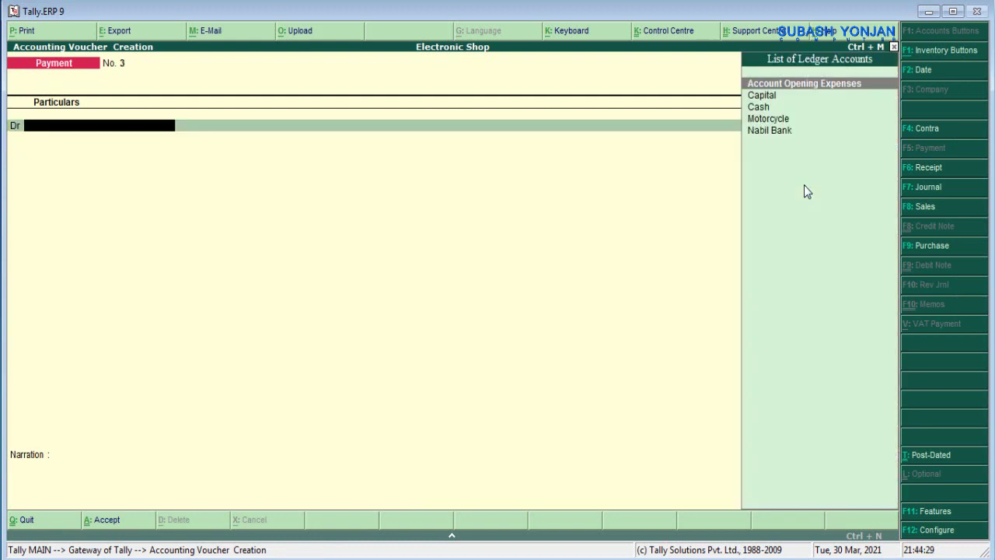
- Create the Desk & Daraj ledger under Fixed Assets with inventory values set to No
key("alt+c")
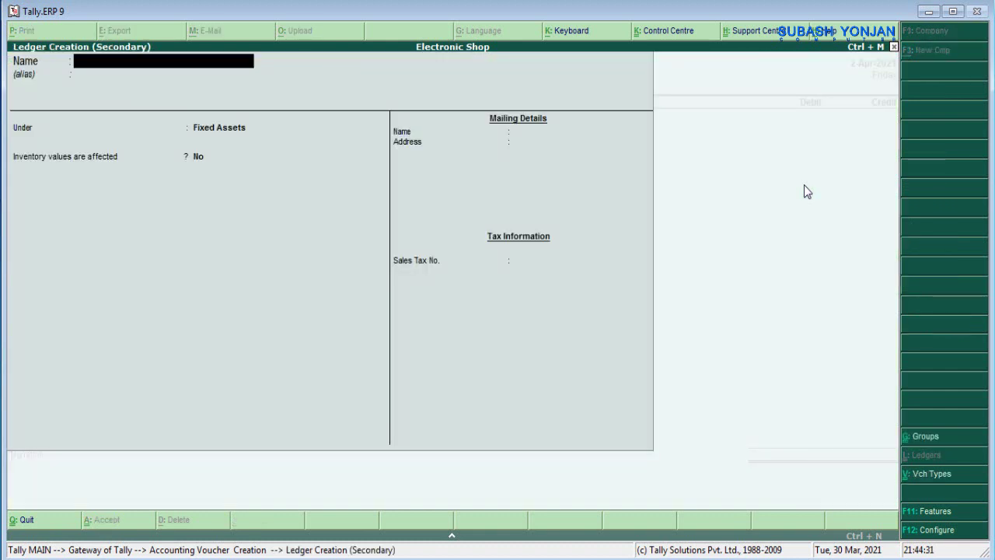
type("Desk & Daraj")
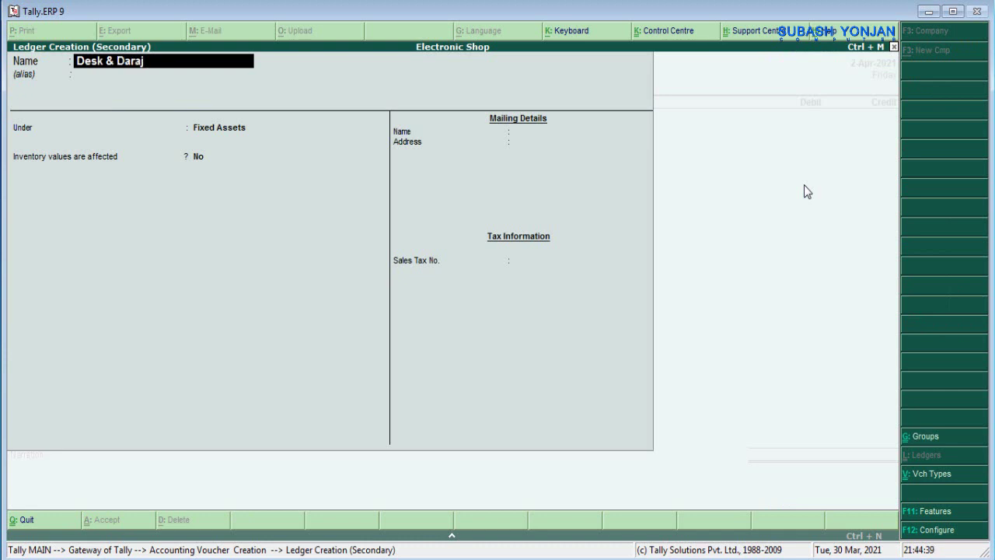
key("Return")
key("Return")
key("Return")
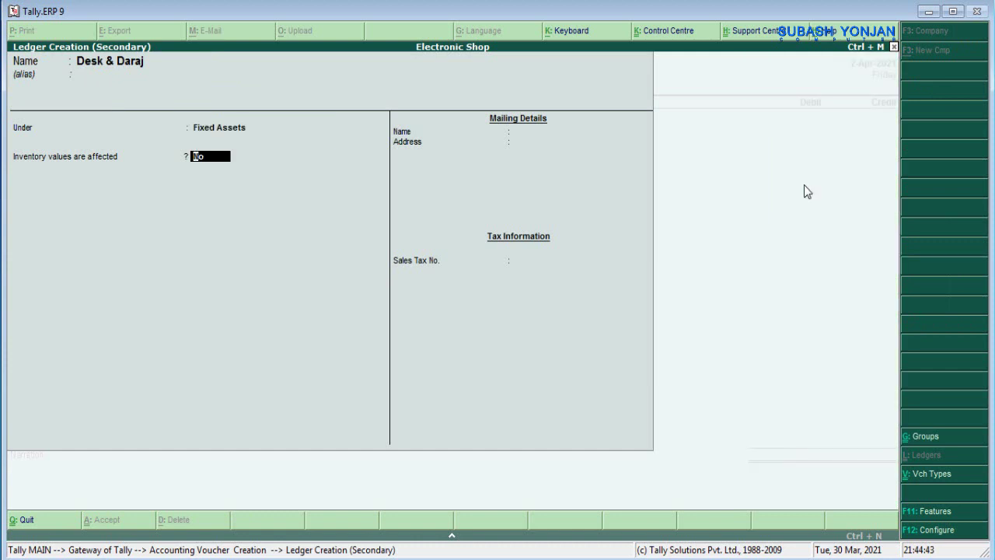
key("a")
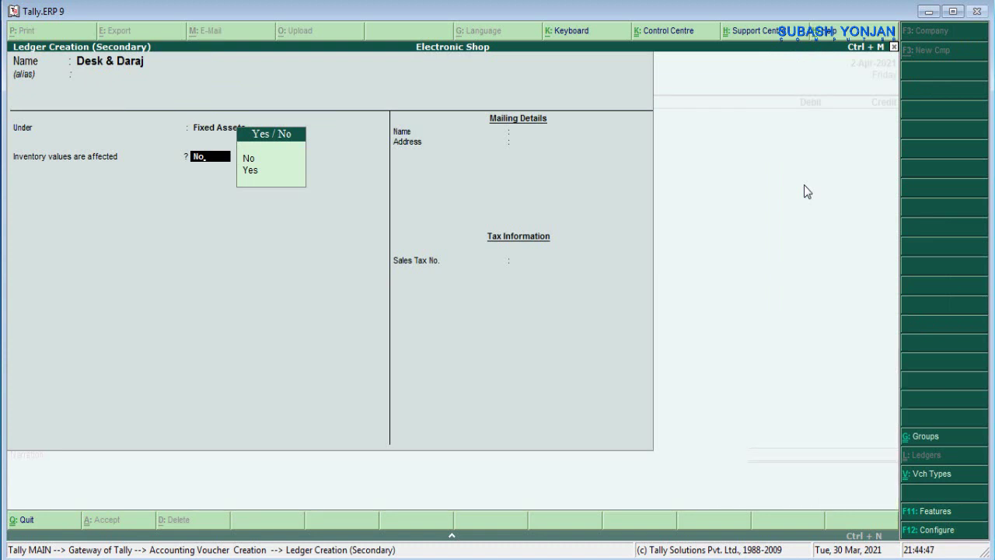
key("Return")
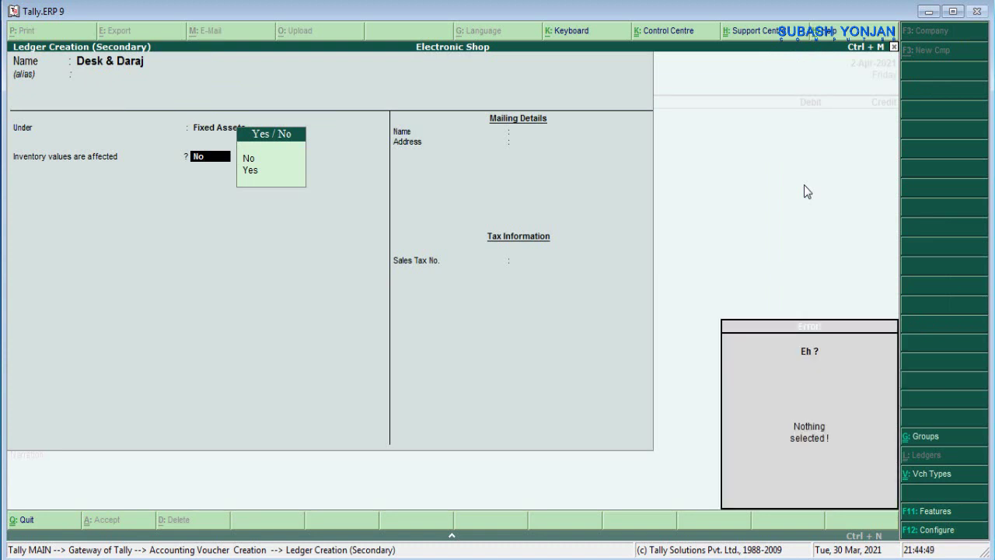
key("s")
key("Return")
type("n")
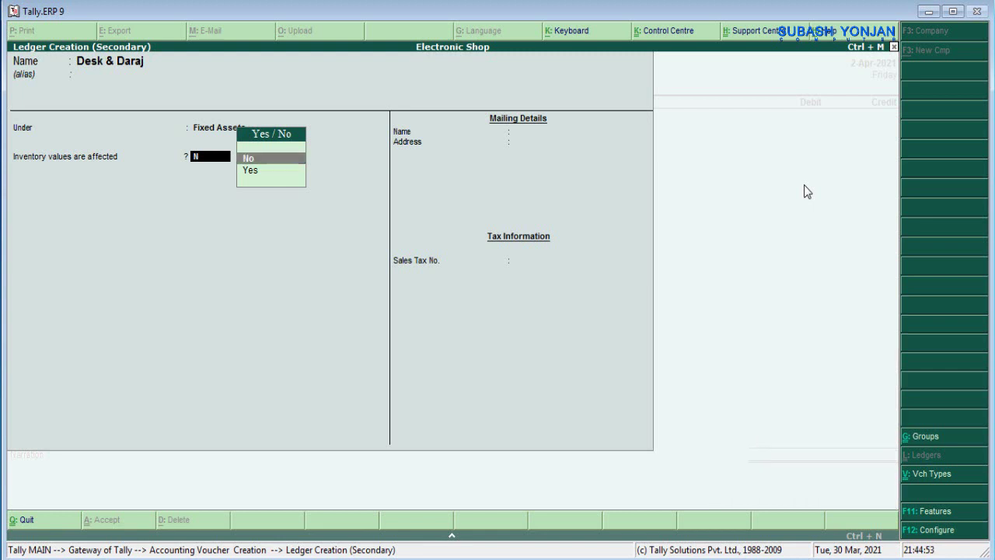
key("Return")
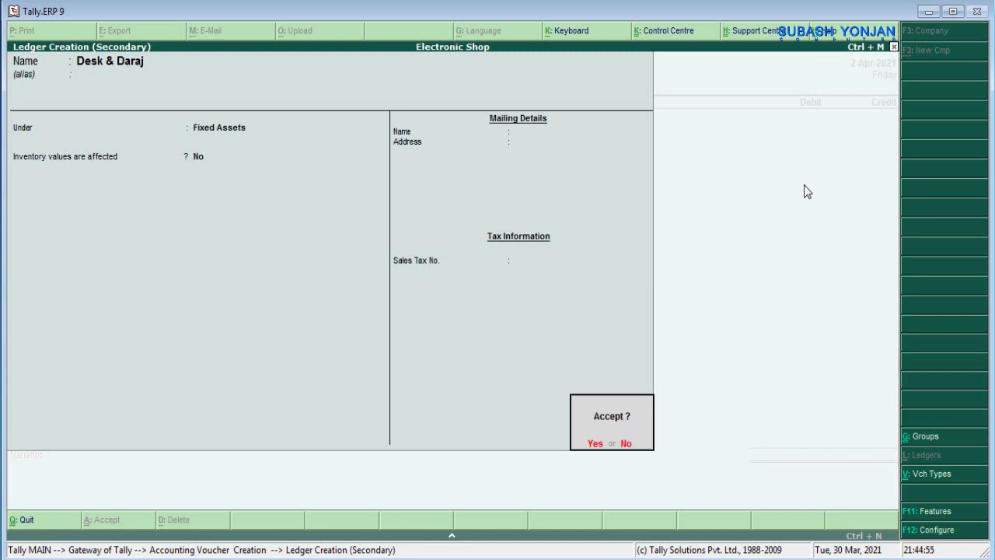
type("n")
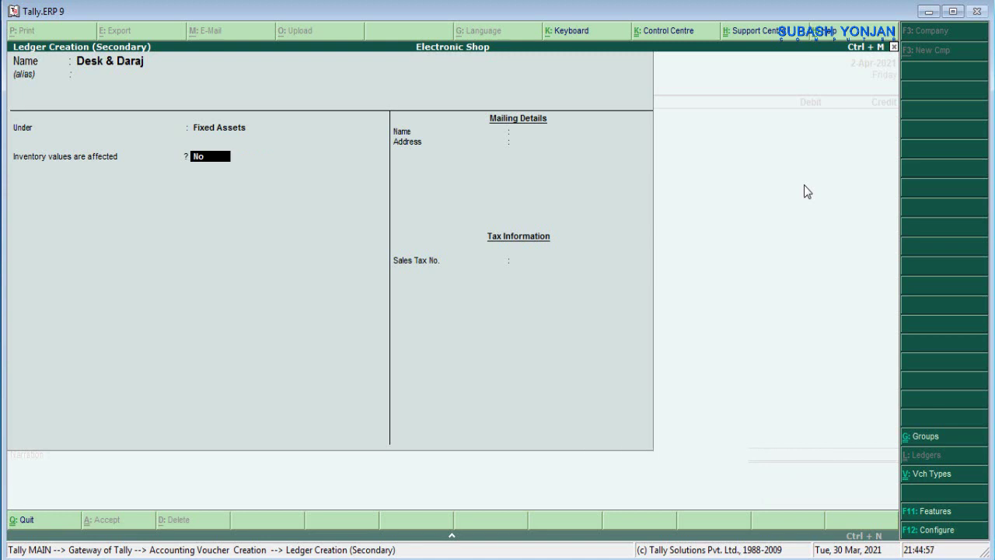
type("y")
key("Return")
type("nn")
key("Return")
key("y")
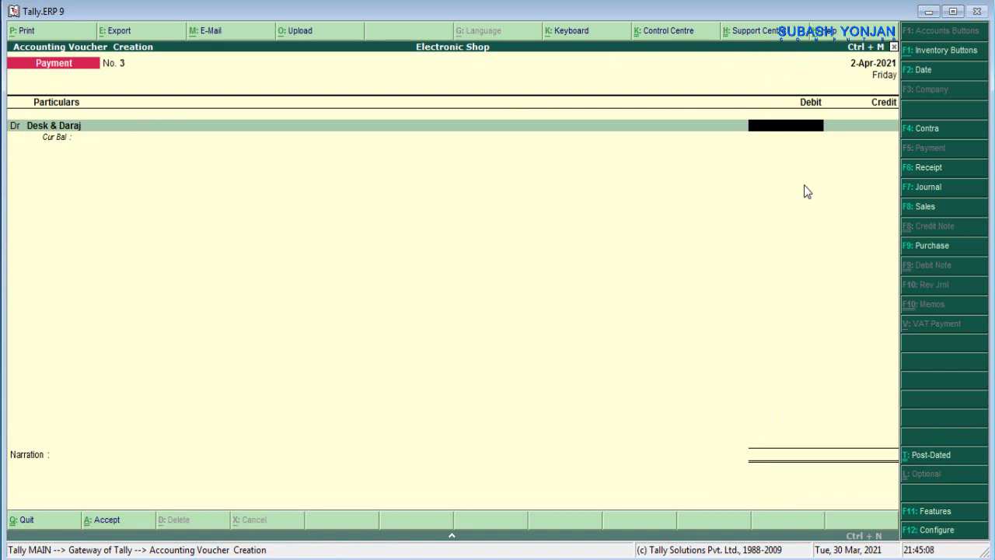
- Debit Desk & Daraj 10,000 against Cash, narrate 'being cash paid', and save voucher 3
type("10000")
key("Return")
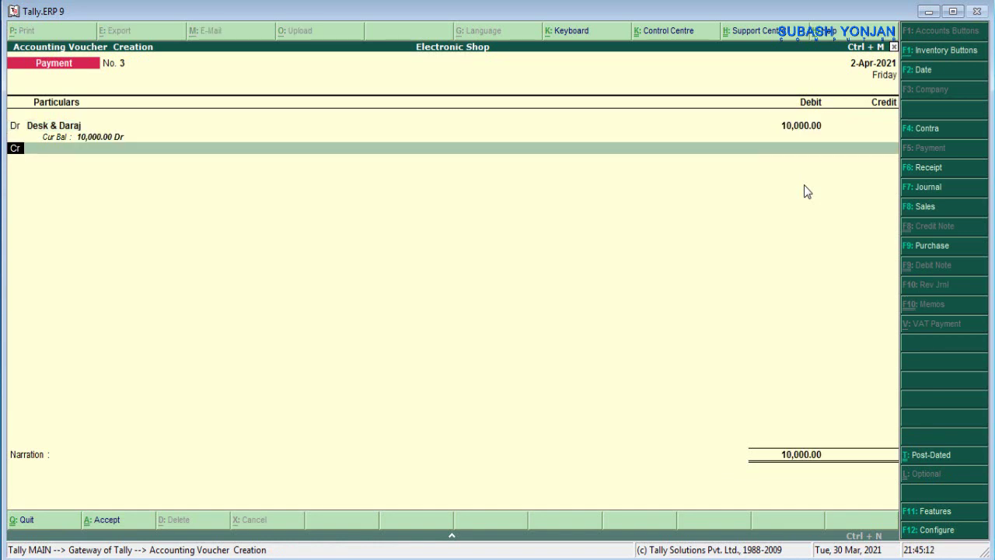
key("Return")
key("Down")
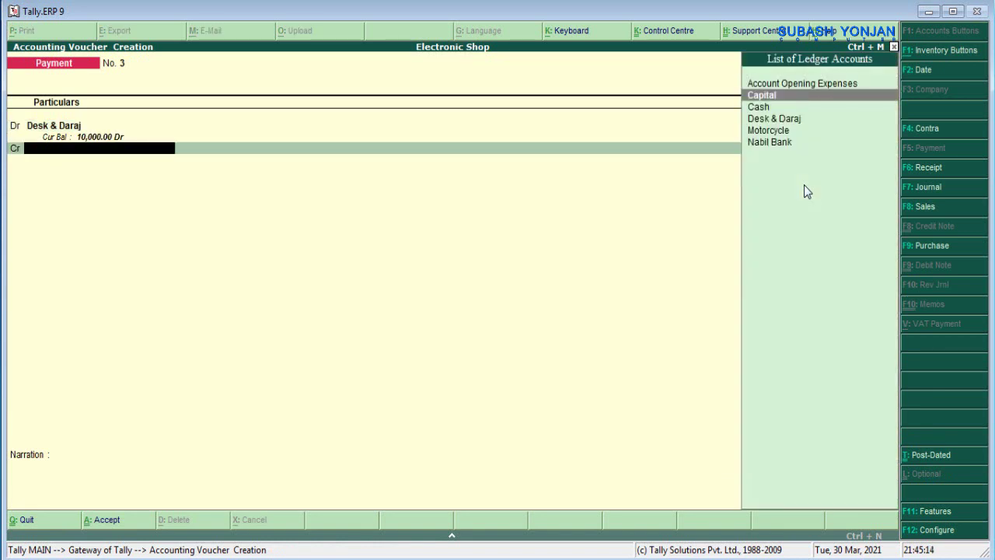
key("Down")
key("Return")
key("Return")
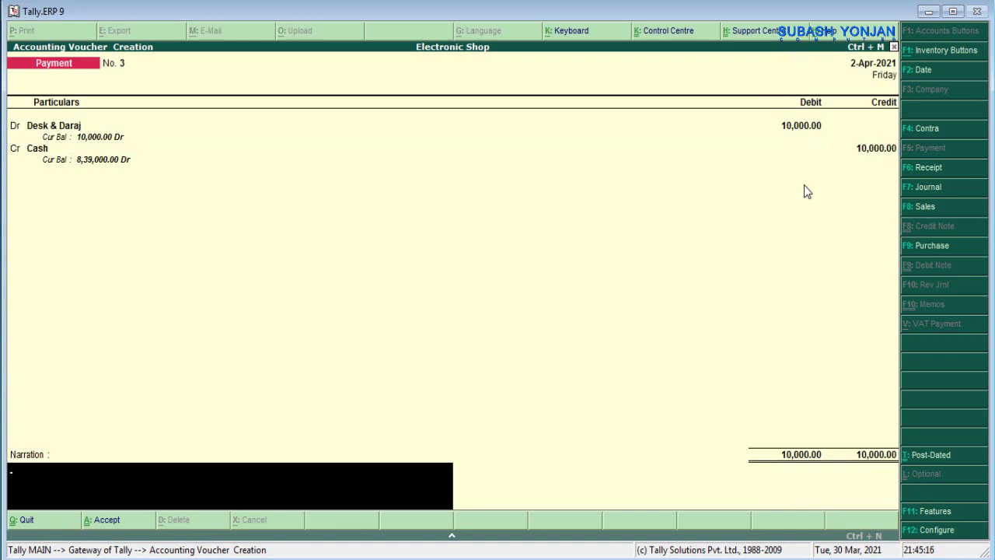
type("being cash paid")
key("Return")
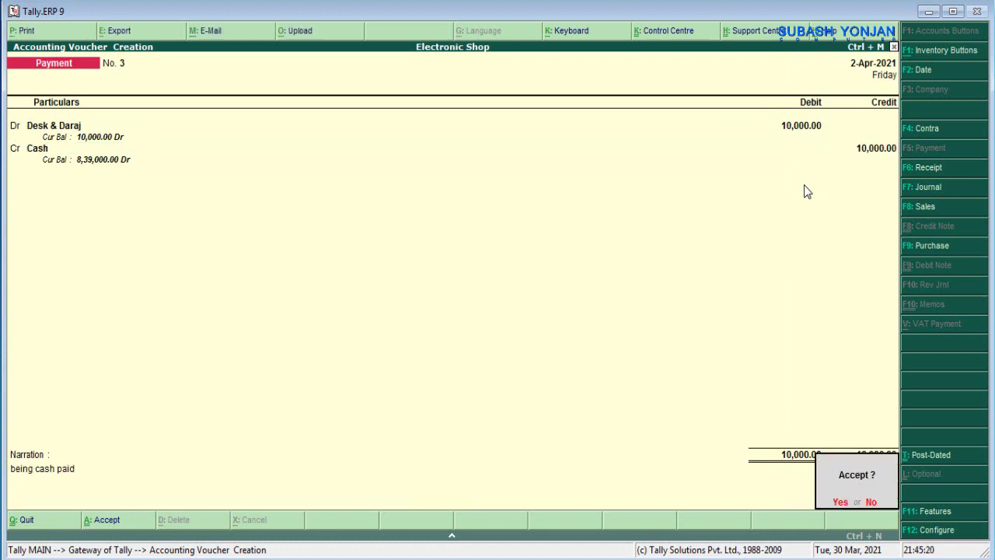
key("y")
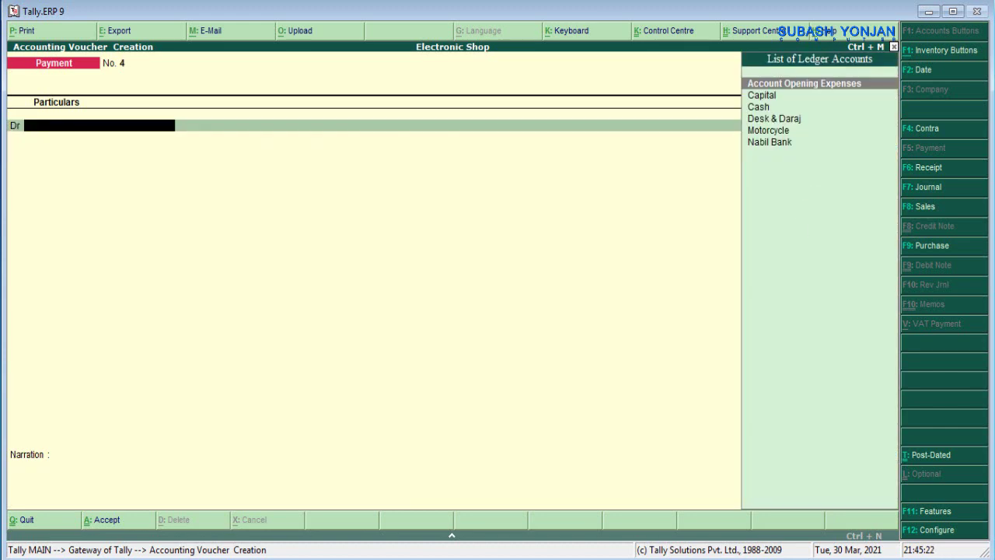
- Check the PDF, then create a Chairs ledger under Fixed Assets
key("alt+Tab")
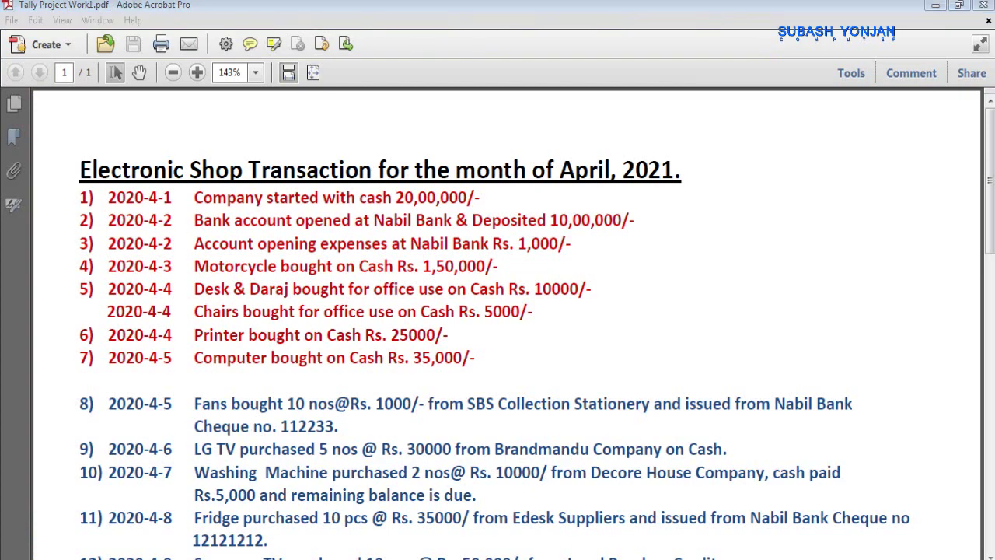
key("alt+Tab")
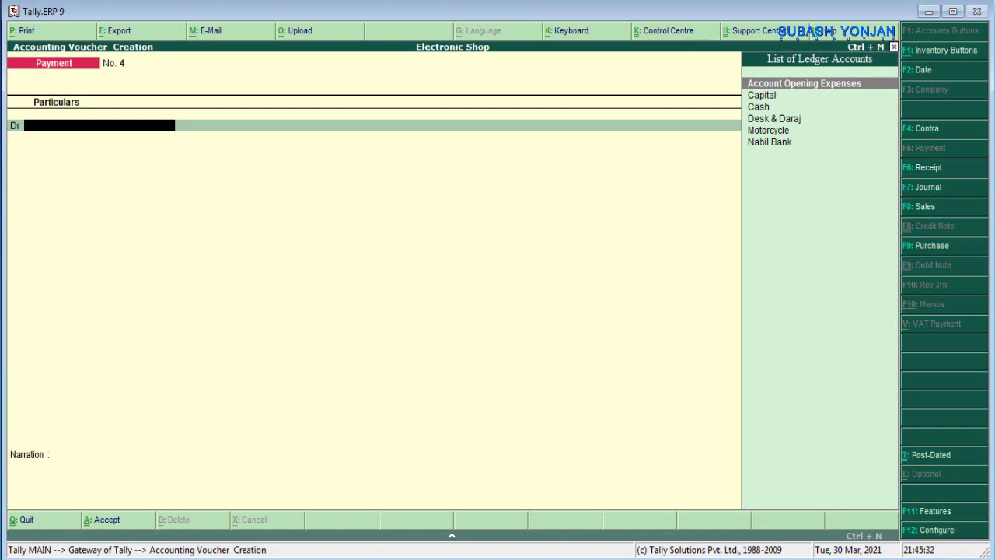
key("alt+c")
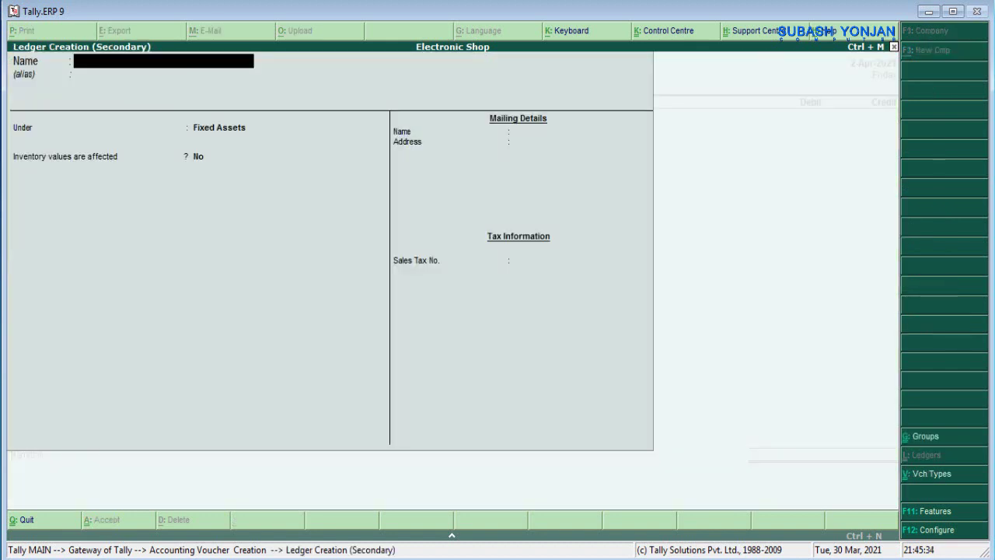
type("Chairs")
key("Return")
key("Return")
key("Return")
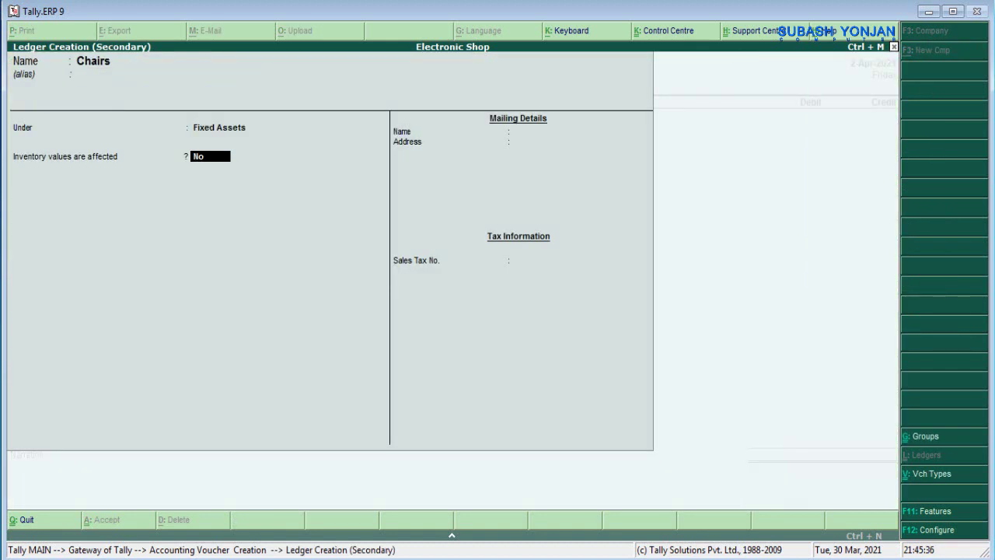
key("Return")
key("y")
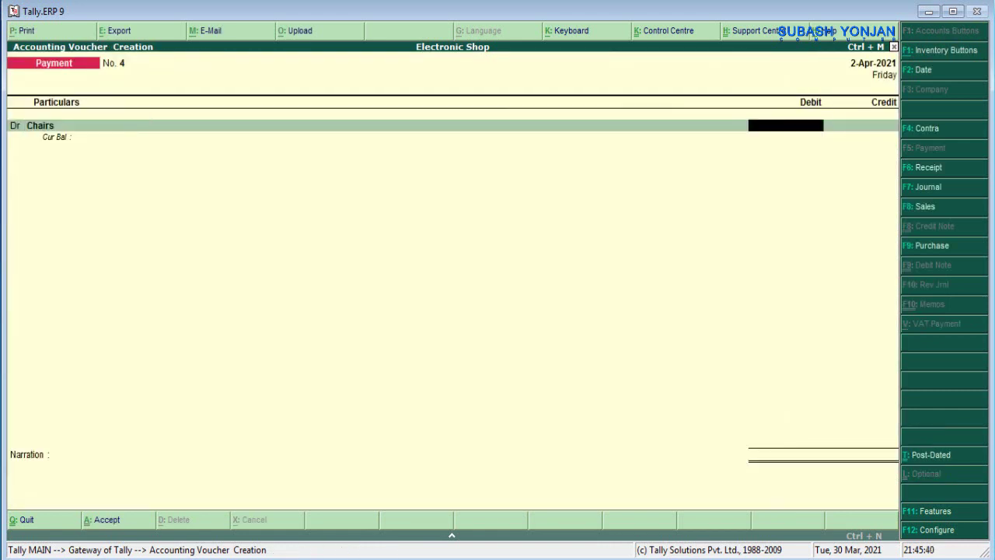
- Debit Chairs 5,000 against Cash with narration 'being cash paid' on voucher 4
type("5000")
key("Return")
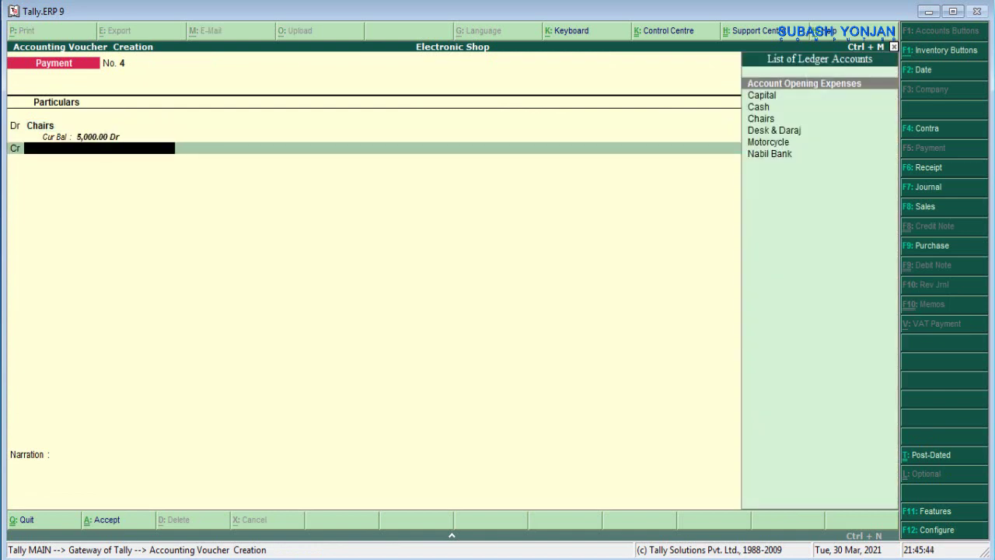
key("Down")
key("Down")
key("Return")
key("Return")
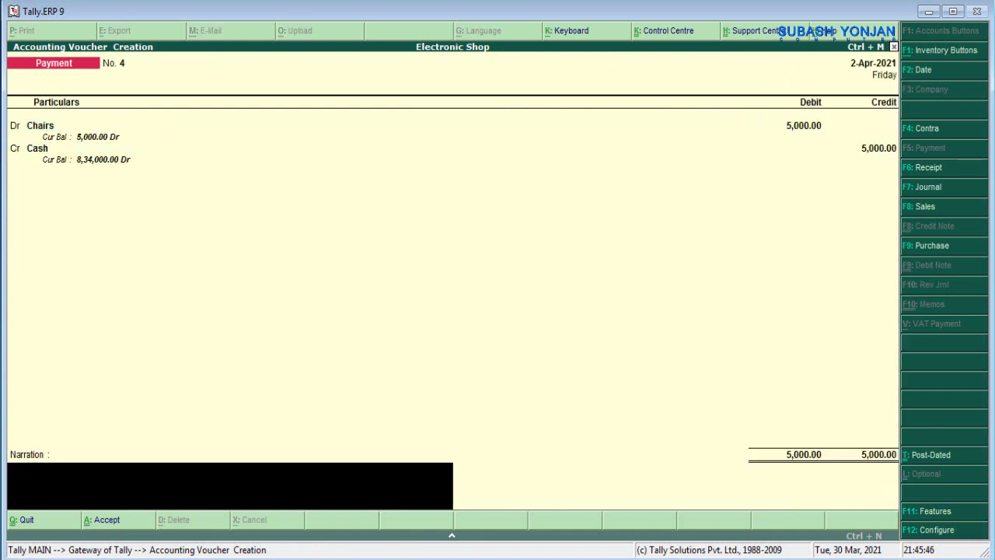
type("being cash paid")
key("Return")
key("Return")
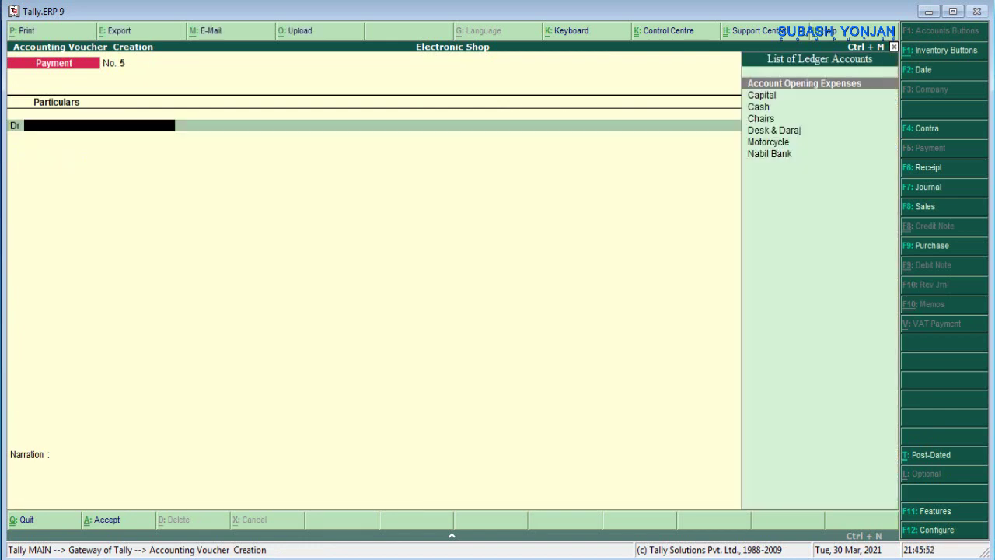
- Create a Printer ledger under Fixed Assets
key("alt+c")
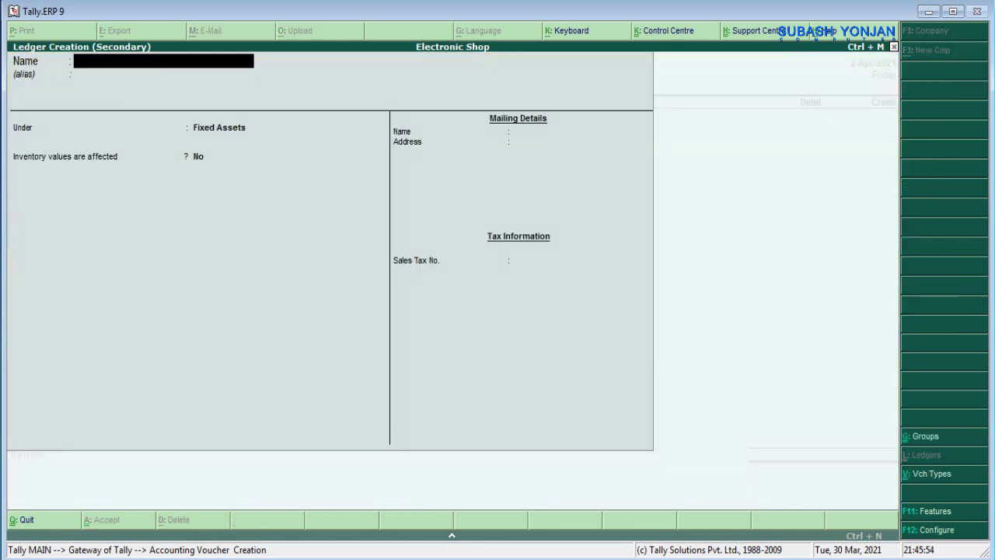
type("Printer")
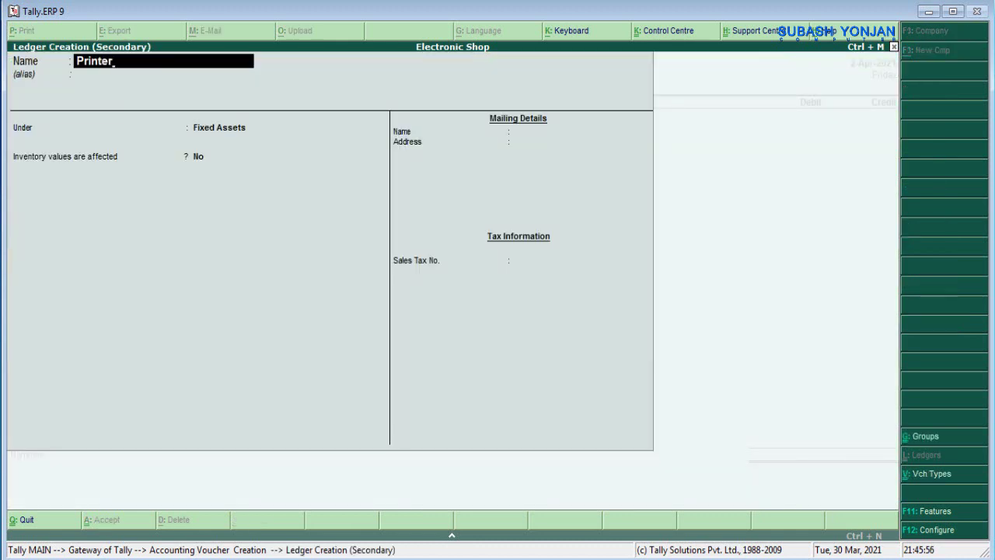
key("Return")
key("Return")
key("Return")
key("Return")
key("Return")
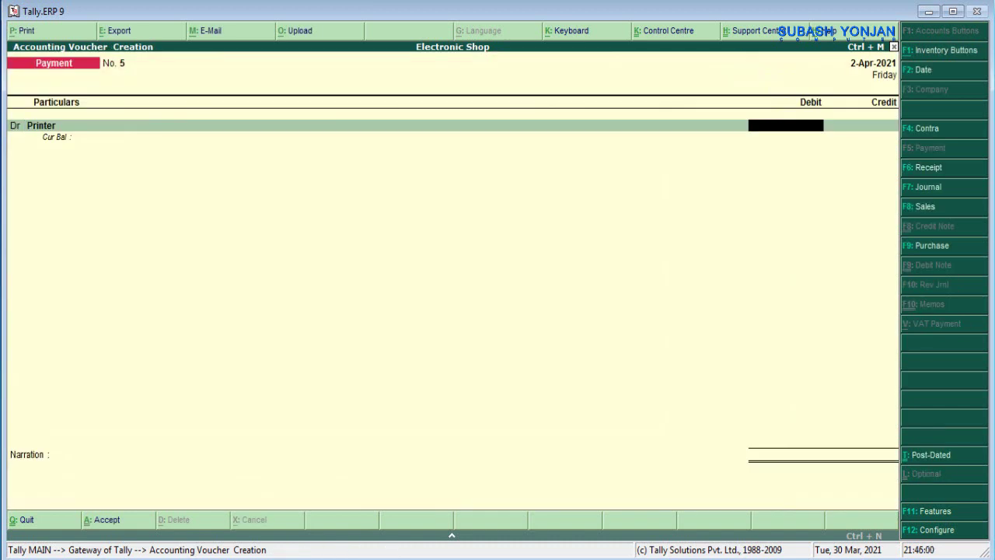
- Debit Printer 25,000 against Cash with narration 'being cash paid' on voucher 5
type("25000")
key("Return")
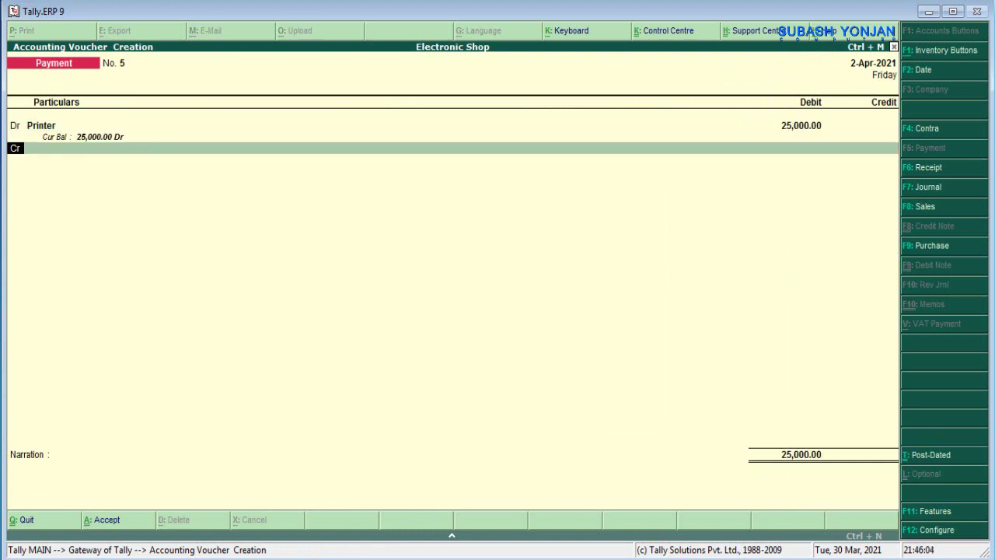
type("c")
key("Return")
type("Cash")
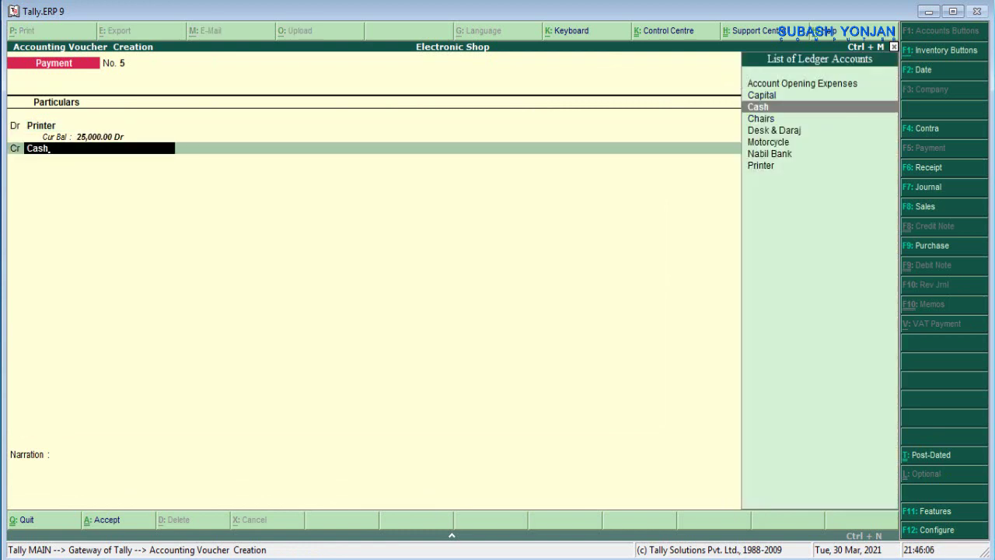
key("Return")
key("Return")
type("bein")
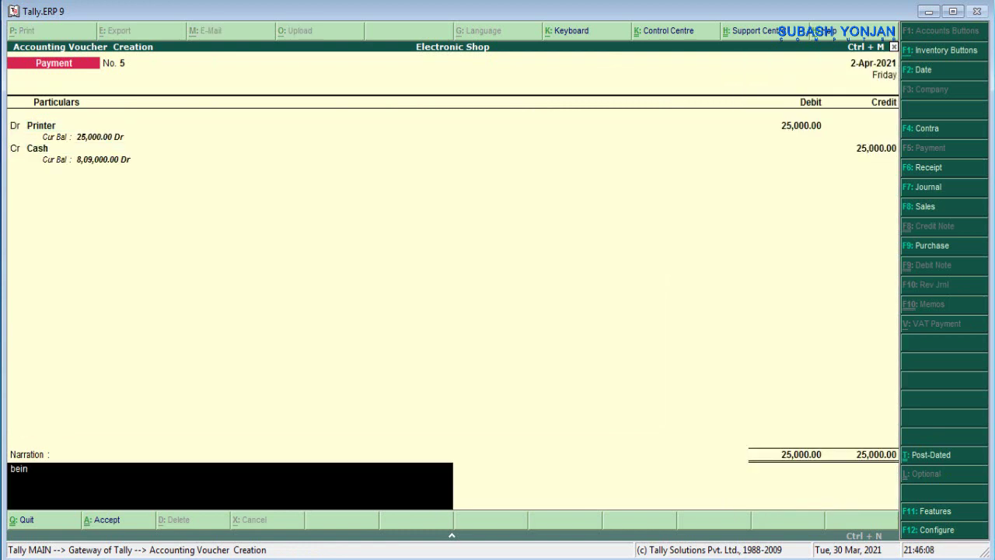
type("g cash paid")
key("Return")
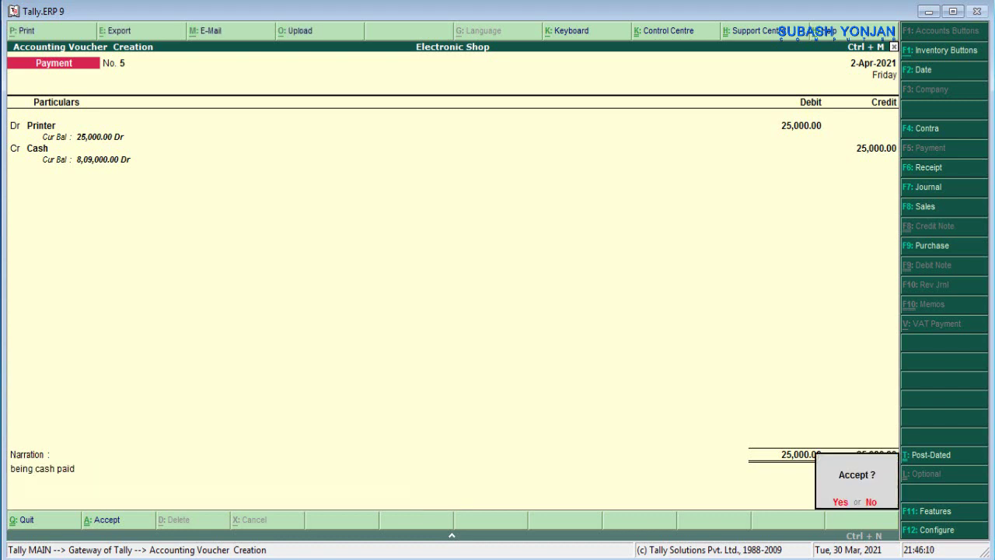
key("Return")
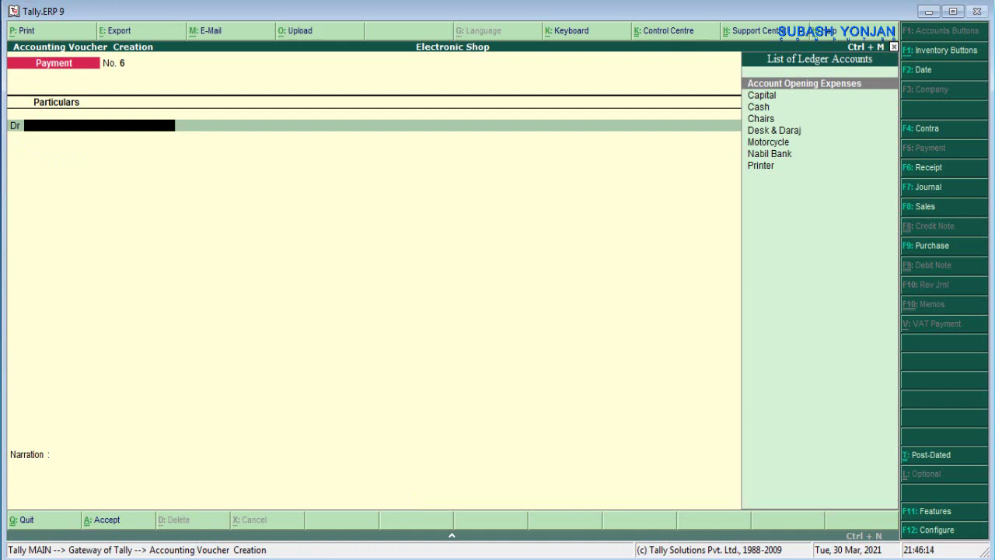
- Create a Computer ledger under Fixed Assets
key("alt+c")
type("Computer")
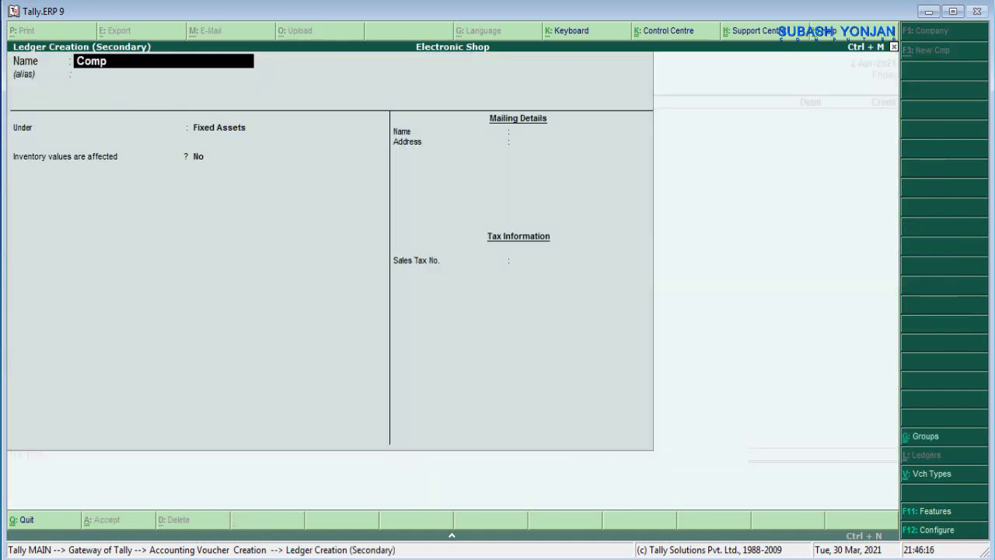
key("Return")
key("Return")
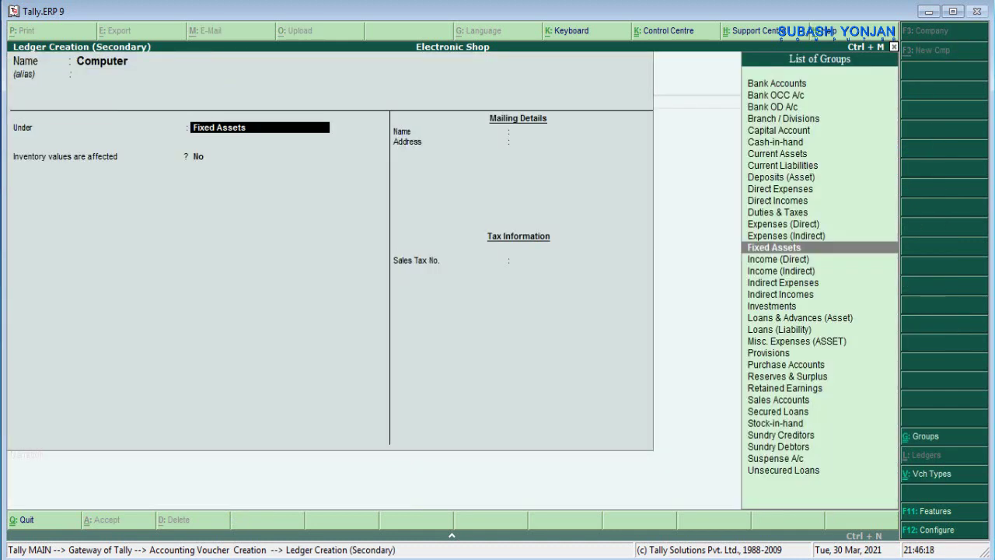
key("Return")
key("Return")
key("Return")
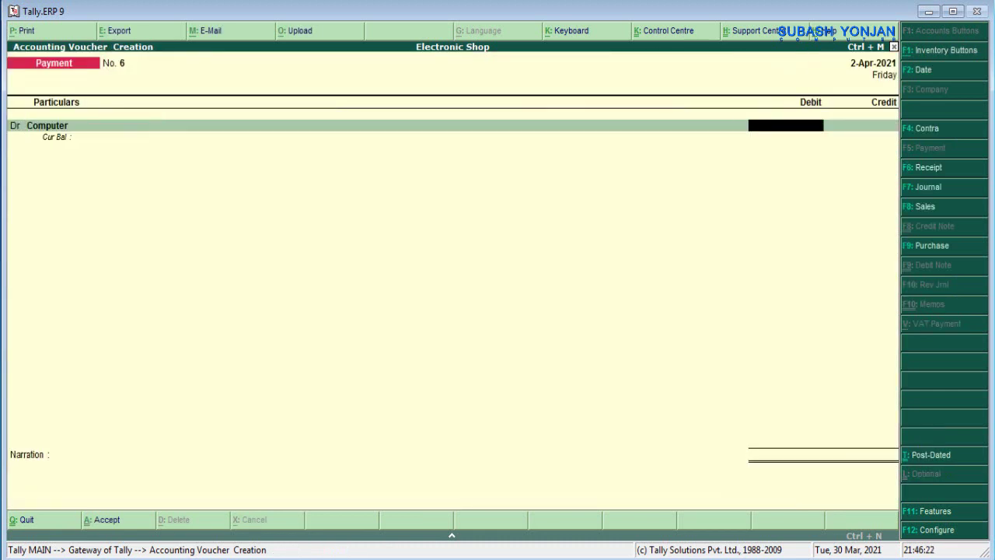
- Debit Computer 35,000 against Cash, narrate 'being cash paid', and save voucher 6
type("35000")
key("Return")
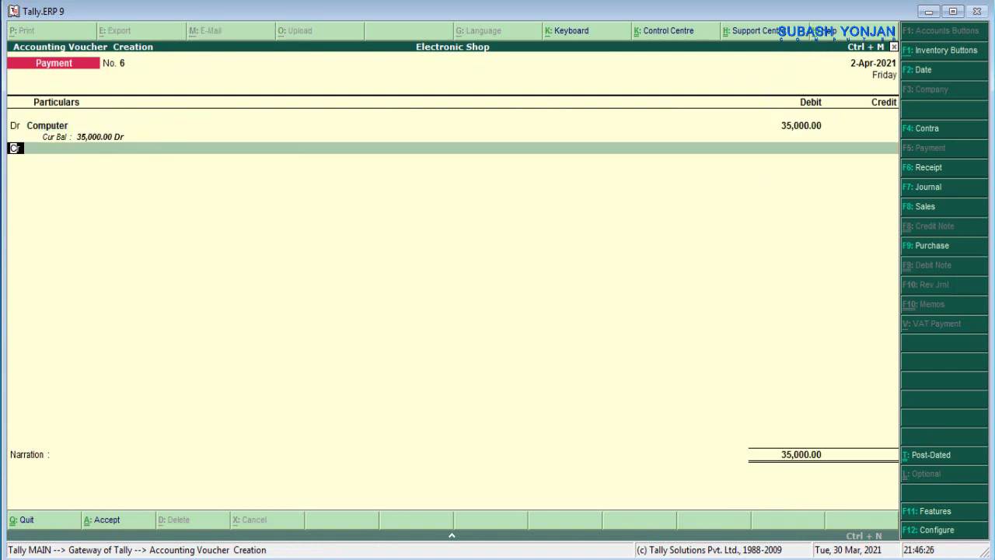
key("Return")
type("cas")
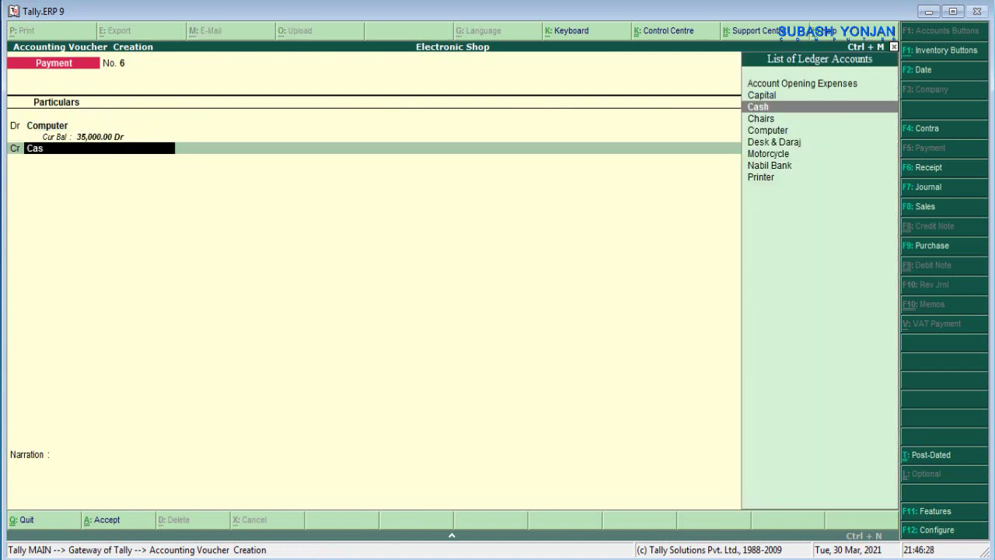
key("Return")
key("Return")
type("bei")
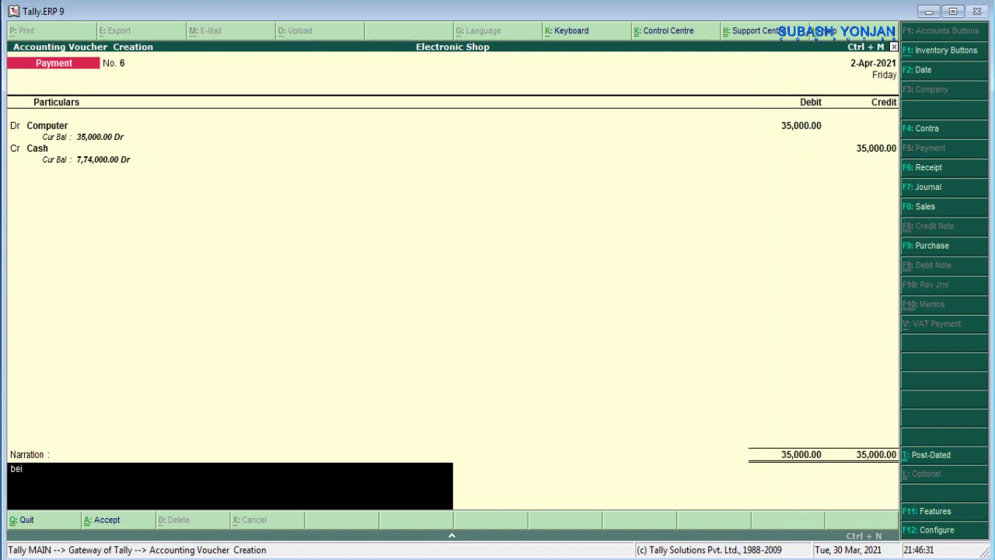
type("ng cash paid")
key("Return")
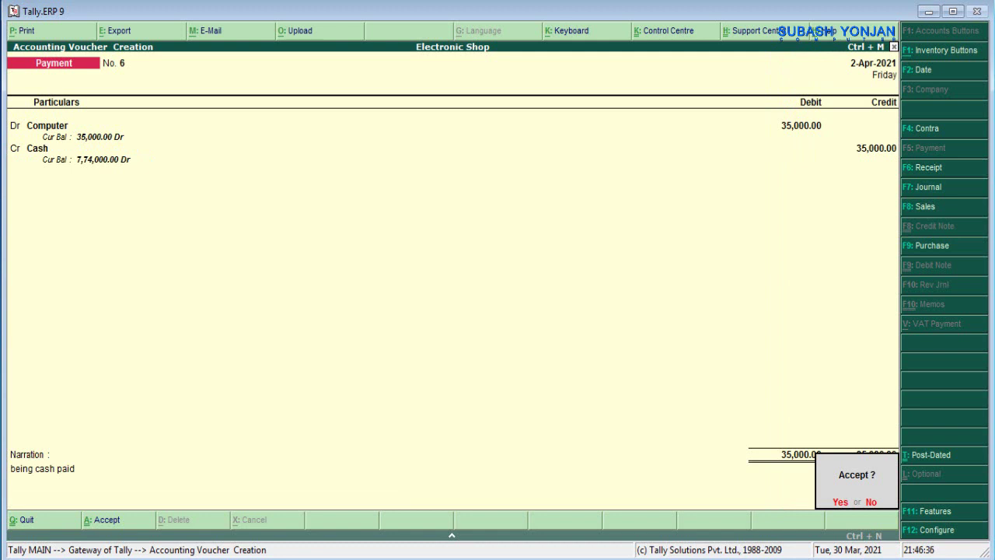
key("Return")
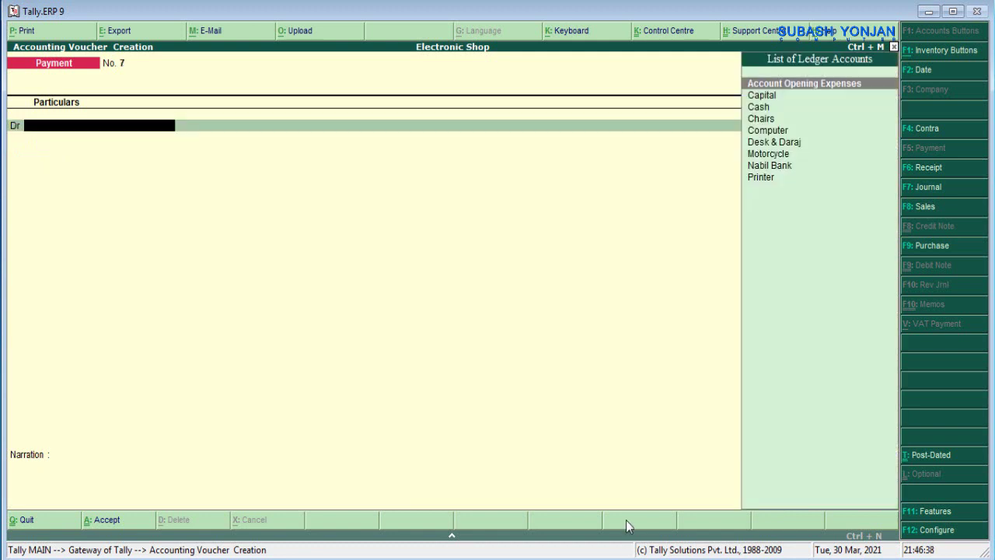
- Quit voucher entry and review the detailed Balance Sheet totalling 20,00,000, then return to Gateway
key("Escape")
key("Return")
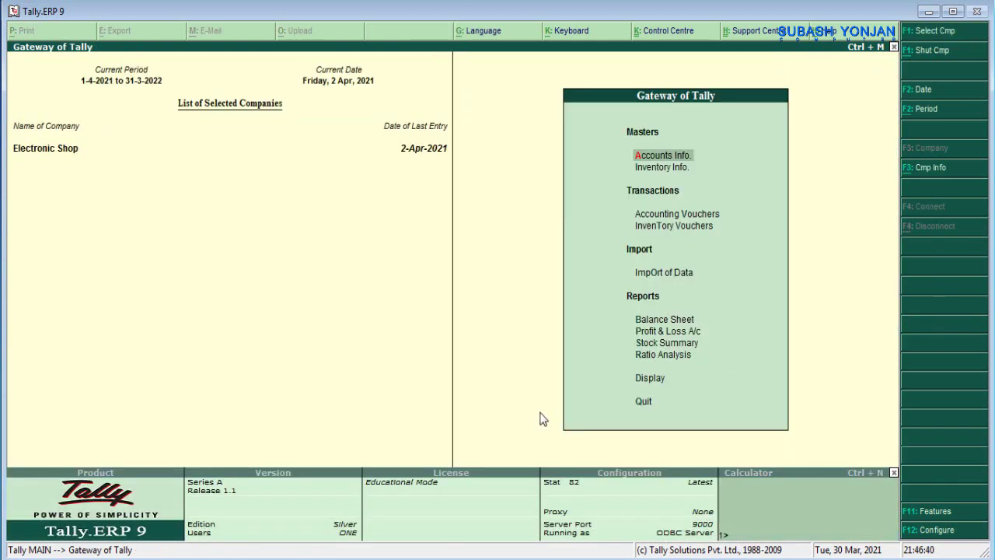
left_click(664, 319)
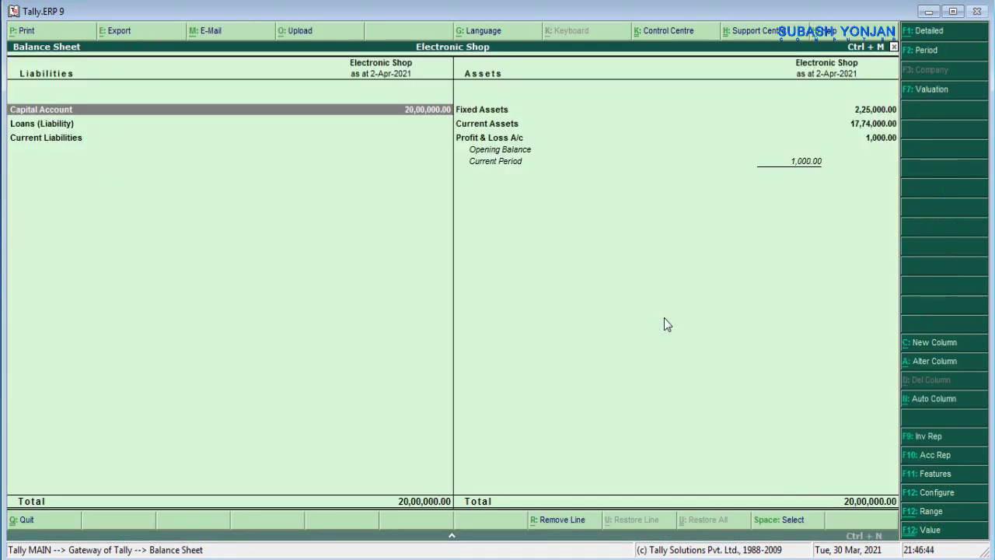
left_click(906, 31)
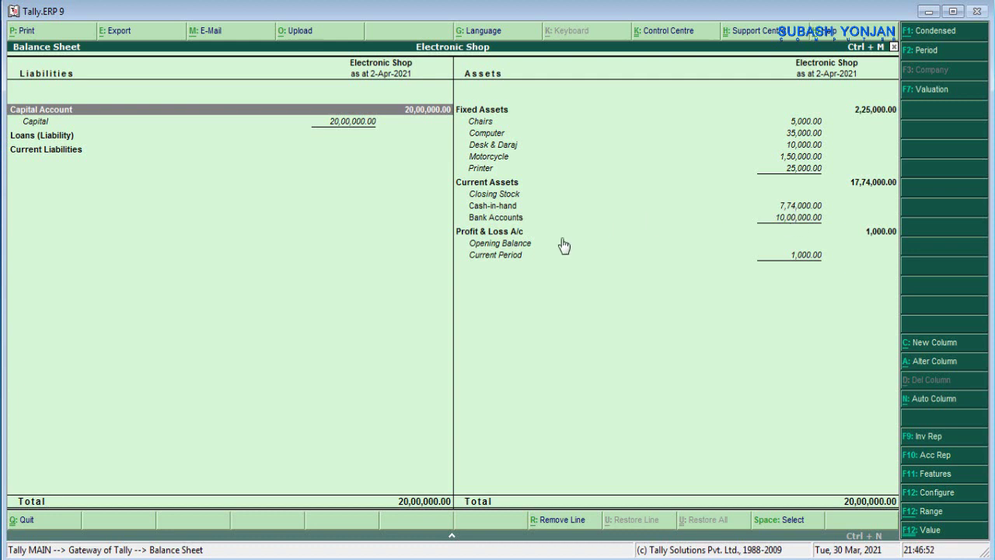
left_click(808, 218)
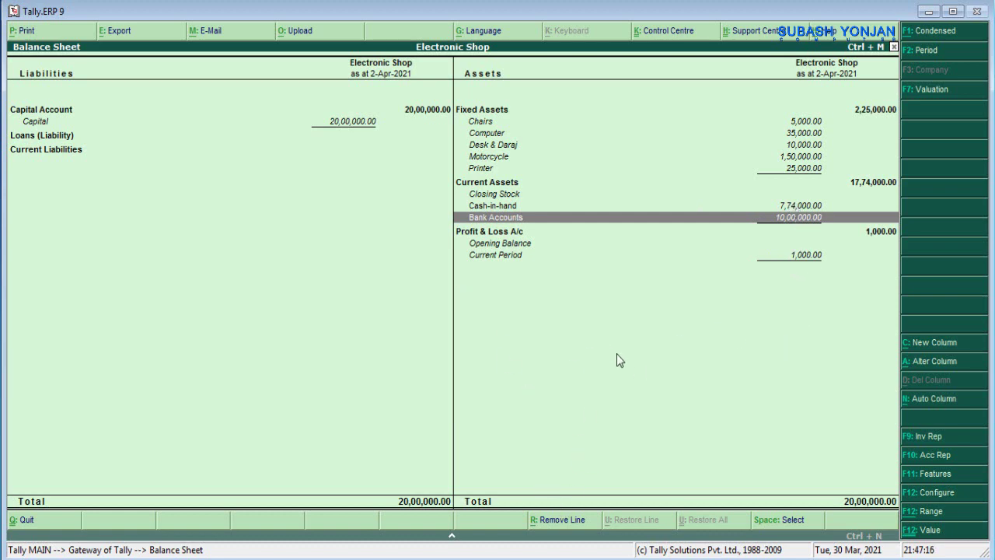
key("Escape")
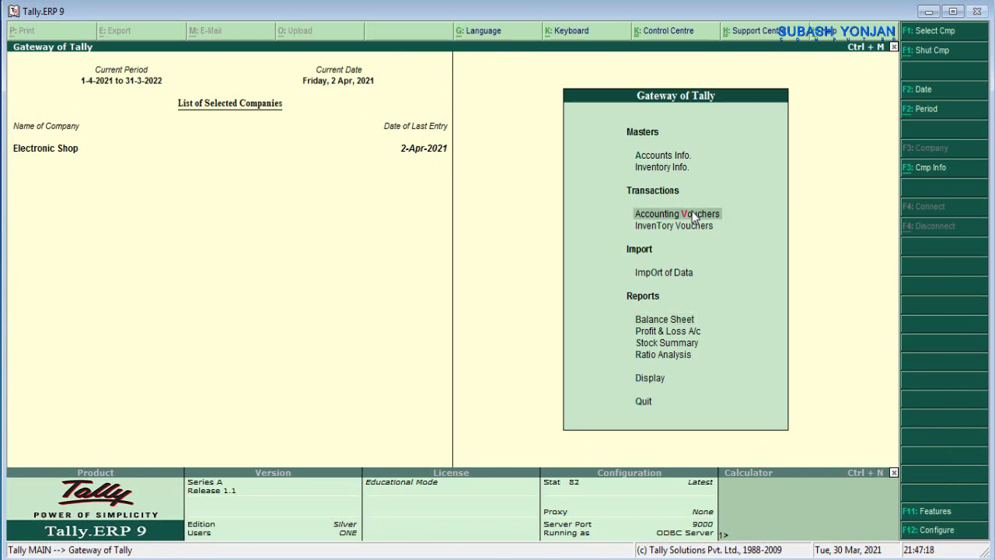
- Scroll the transaction PDF to transaction 8, the fans purchase, then return to Tally
left_click(694, 217)
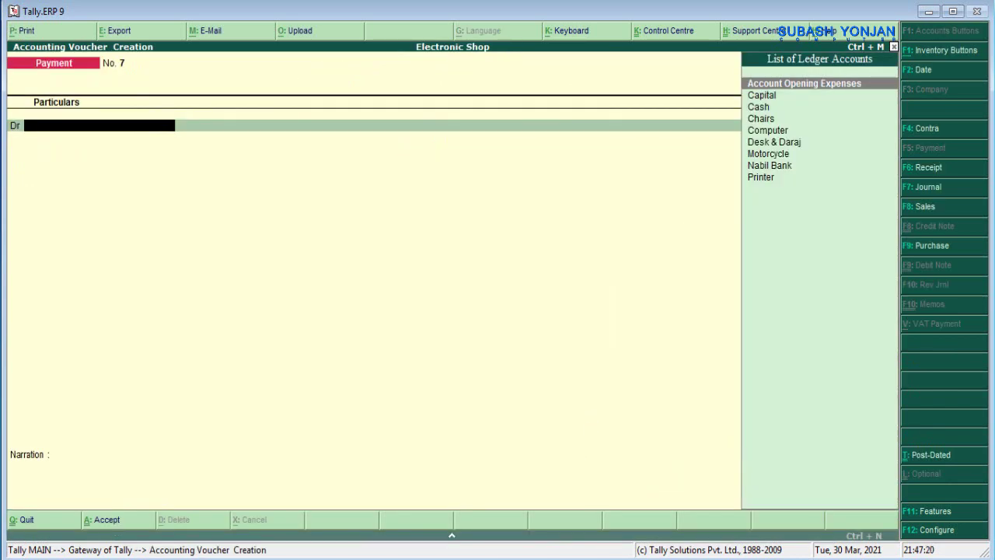
key("alt+Tab")
scroll(350, 303, "down", 4)
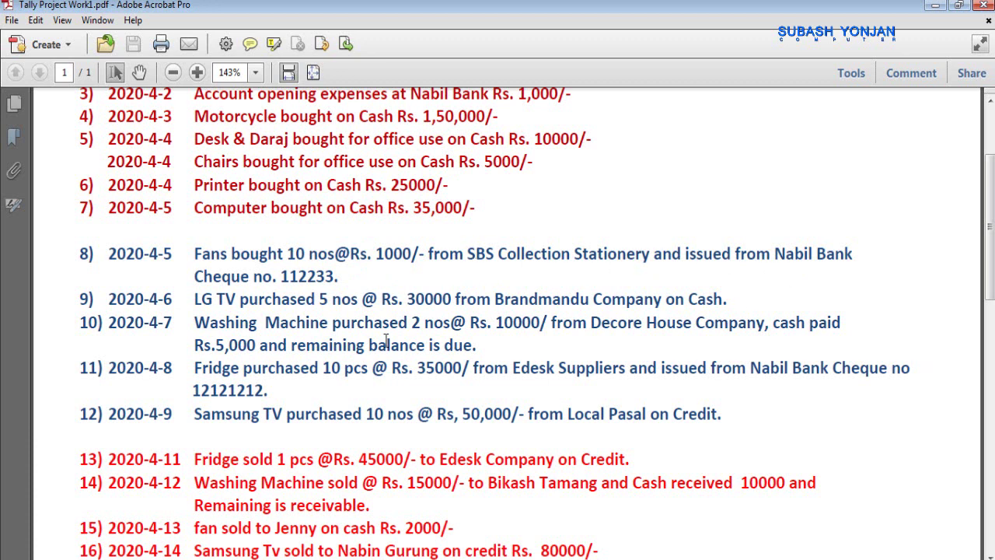
left_click(561, 253)
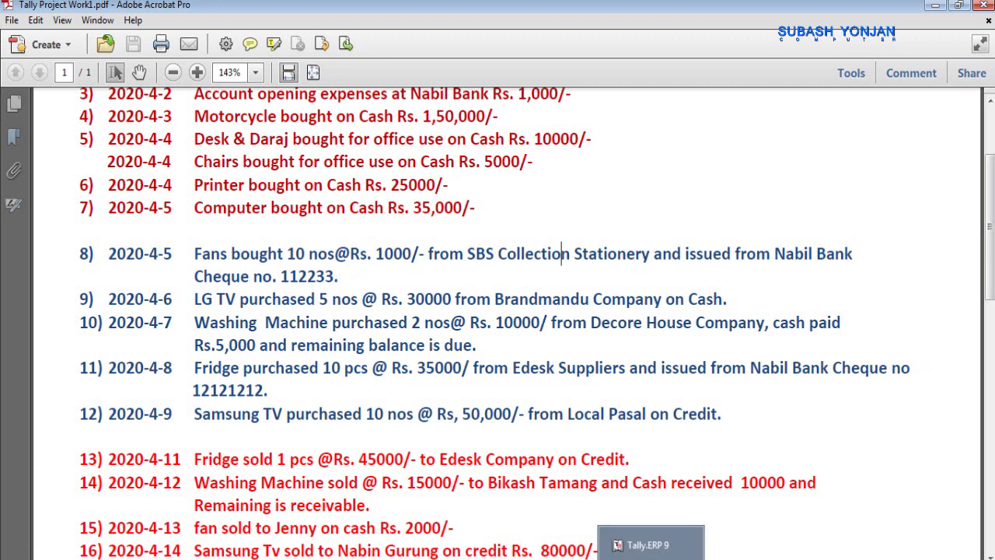
left_click(651, 544)
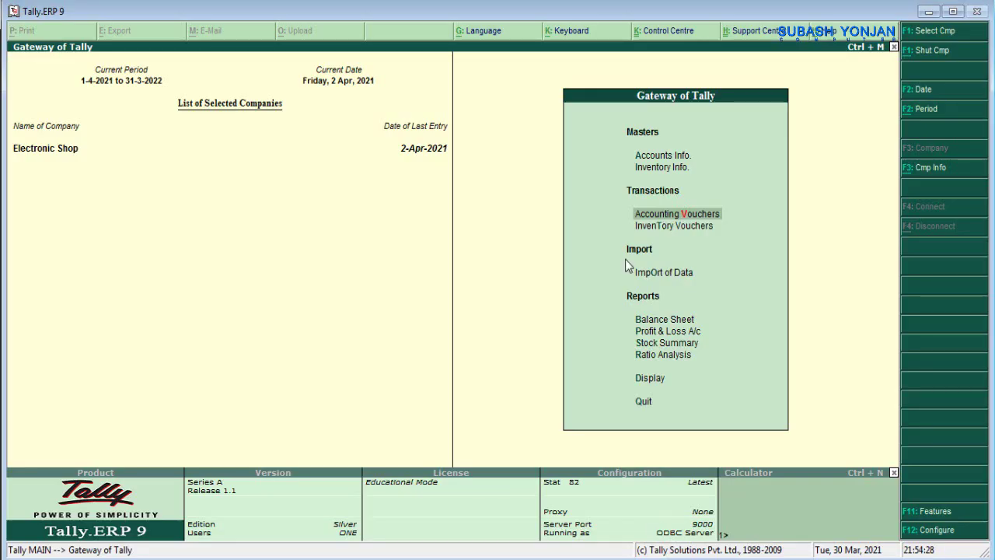
- Start a purchase voucher with Nabil Bank as party and Purchase as the purchase ledger
key("Return")
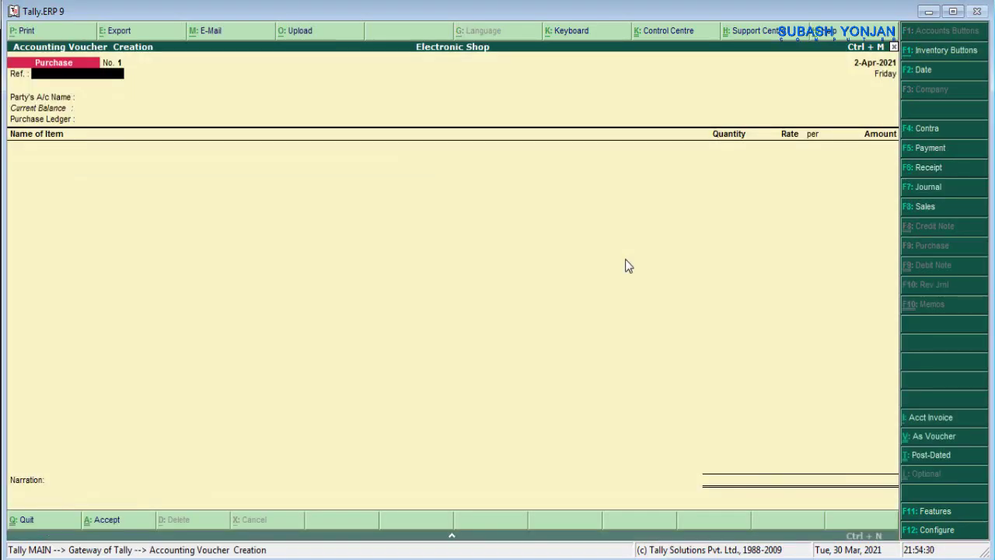
key("Return")
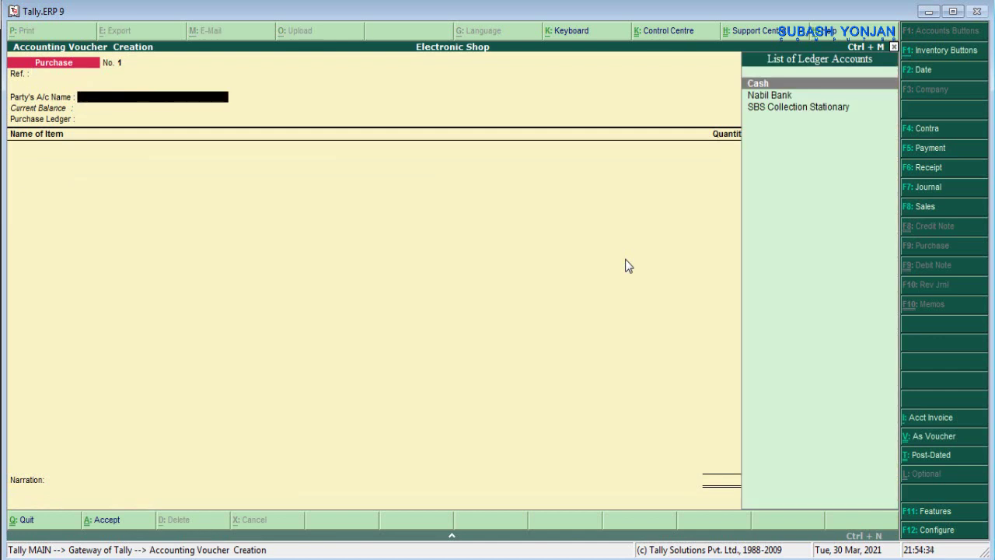
key("Down")
key("Return")
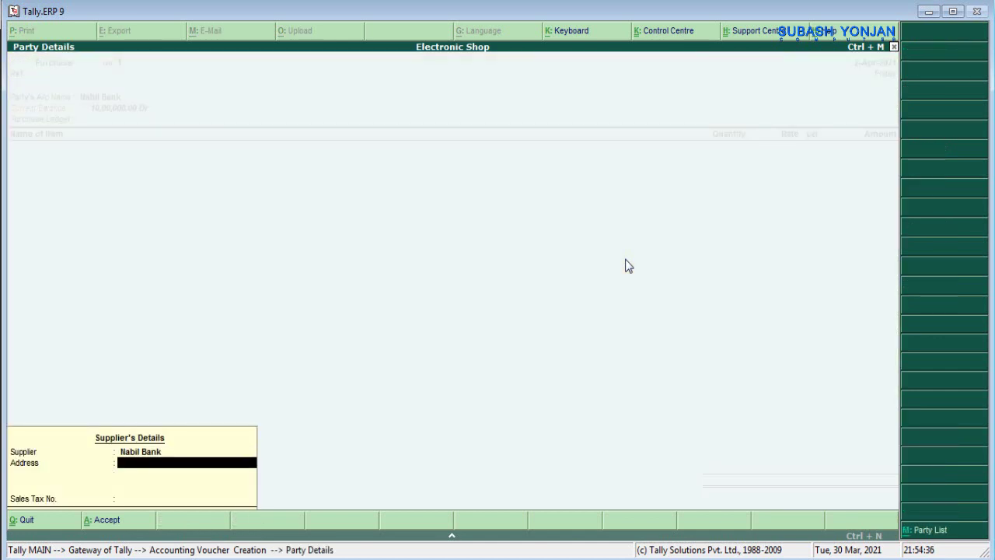
key("Return")
key("Return")
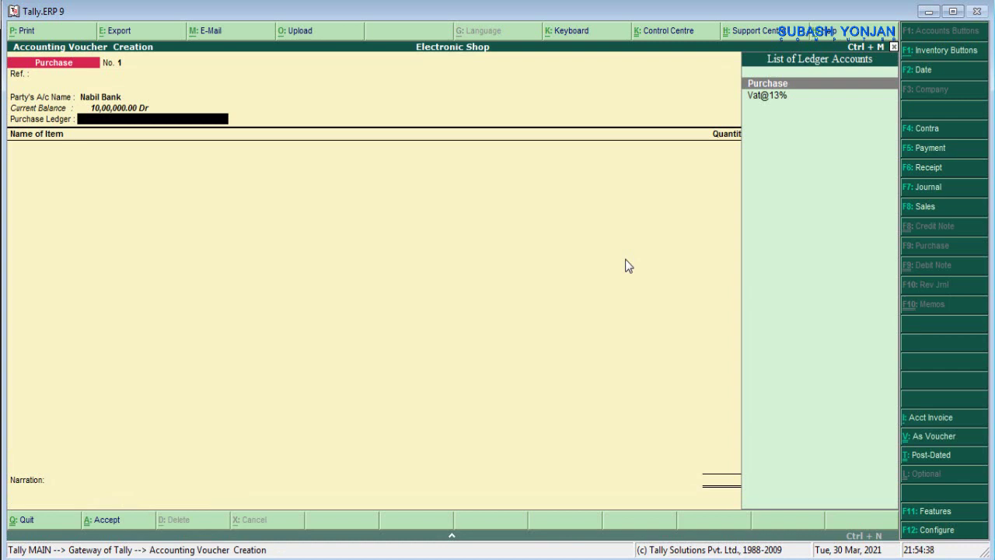
key("Return")
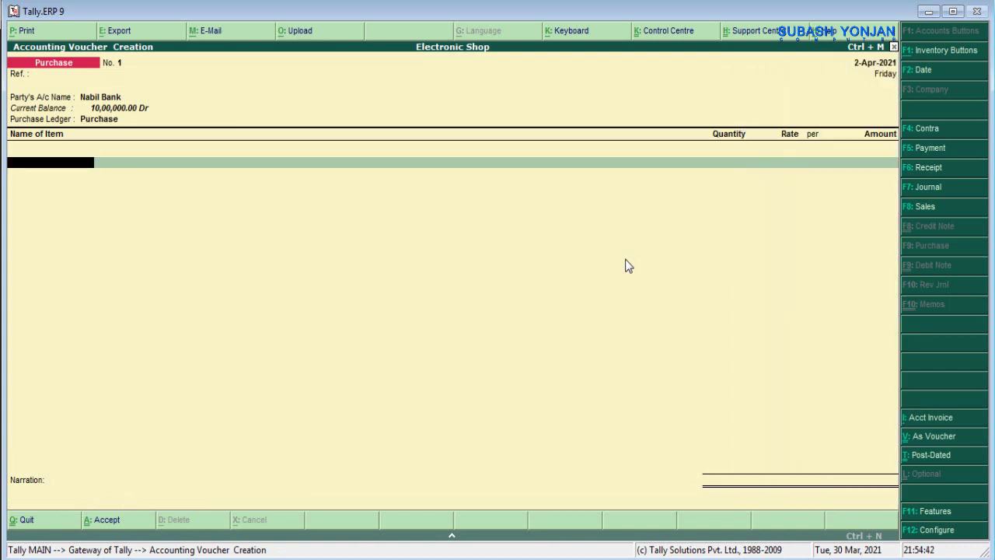
key("BackSpace")
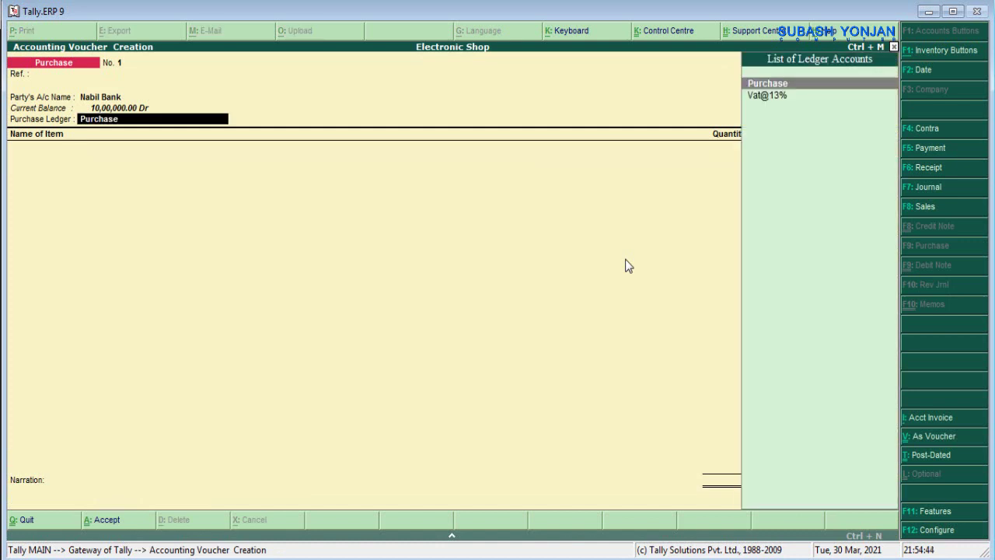
key("Return")
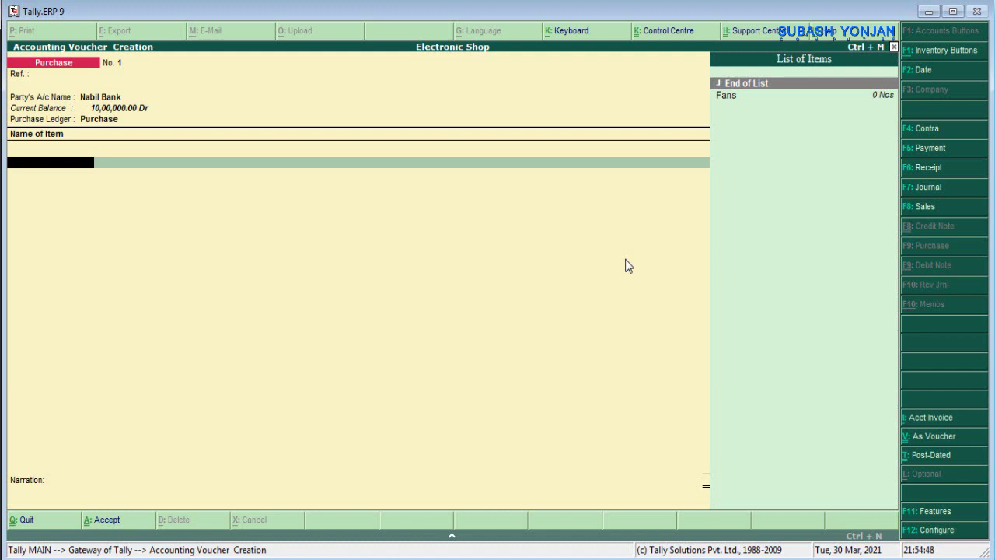
- Add the item Fans, 10 Nos at 1,000, amounting to 10,000
key("Down")
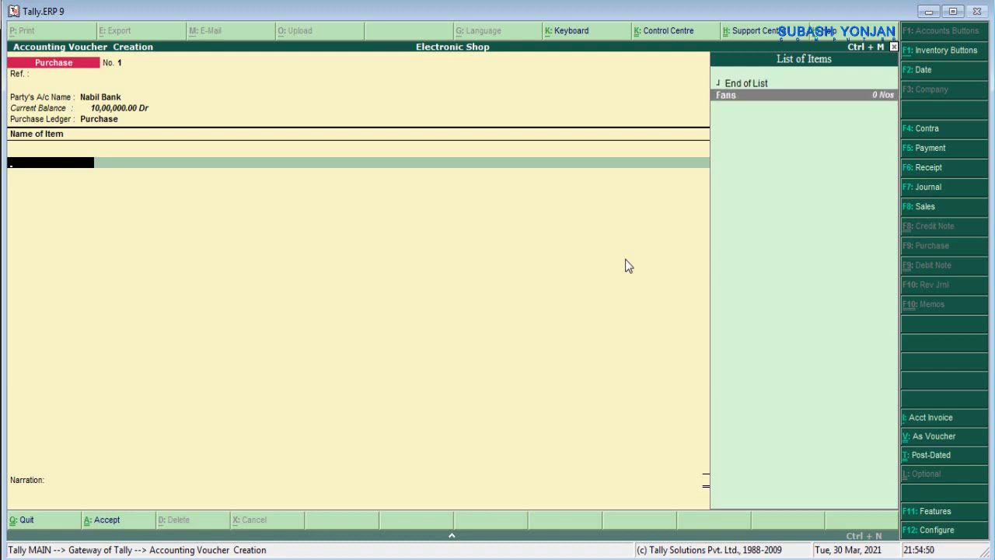
key("Return")
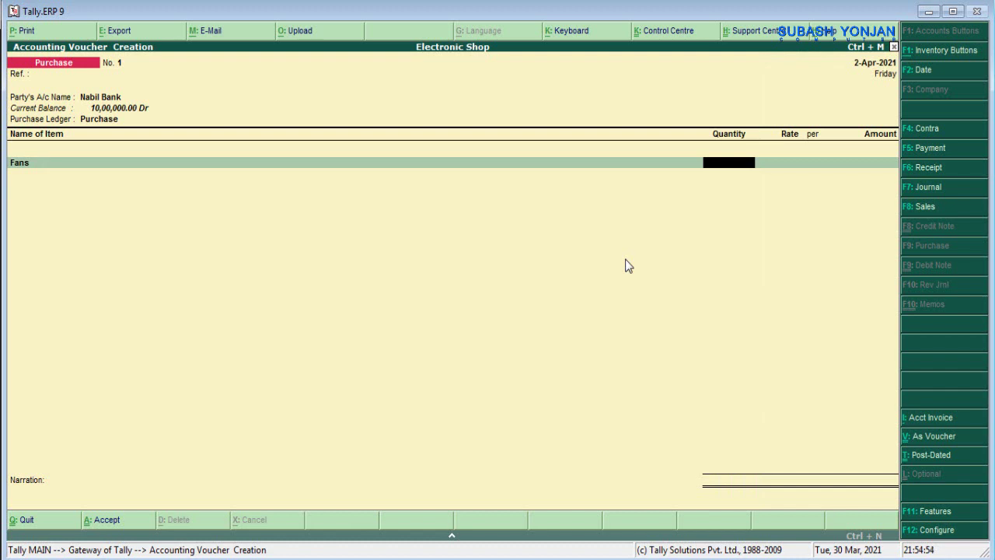
type("10")
key("Return")
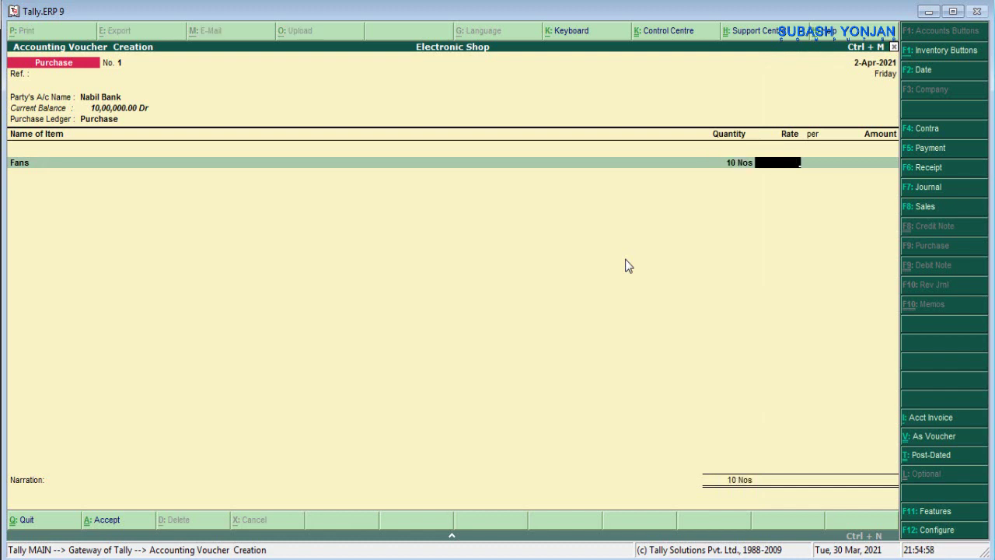
type("1000")
key("Return")
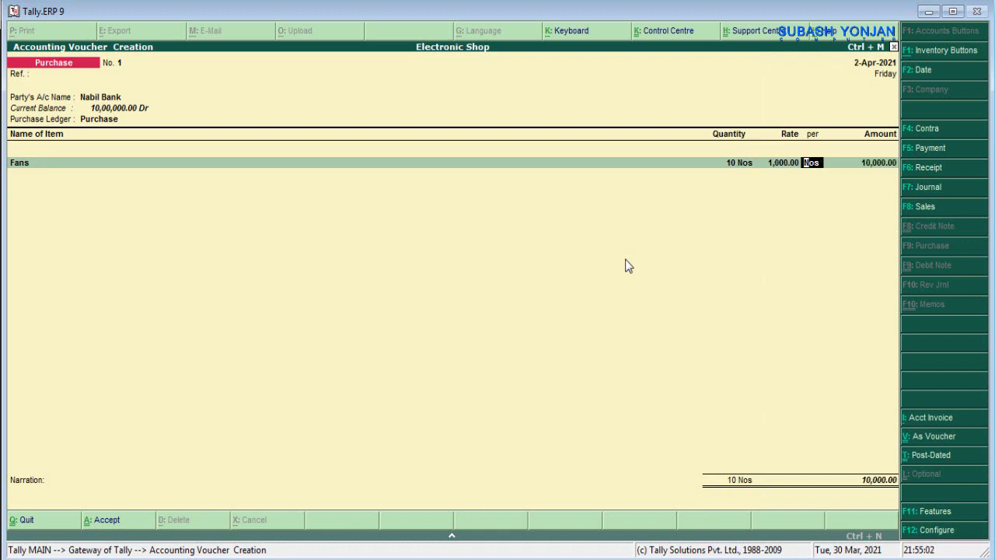
key("Return")
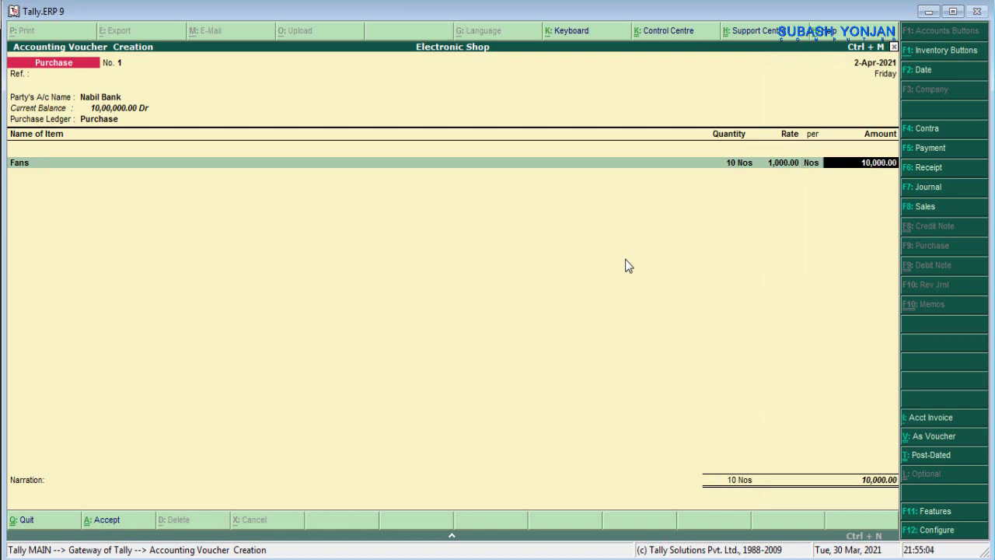
key("Return")
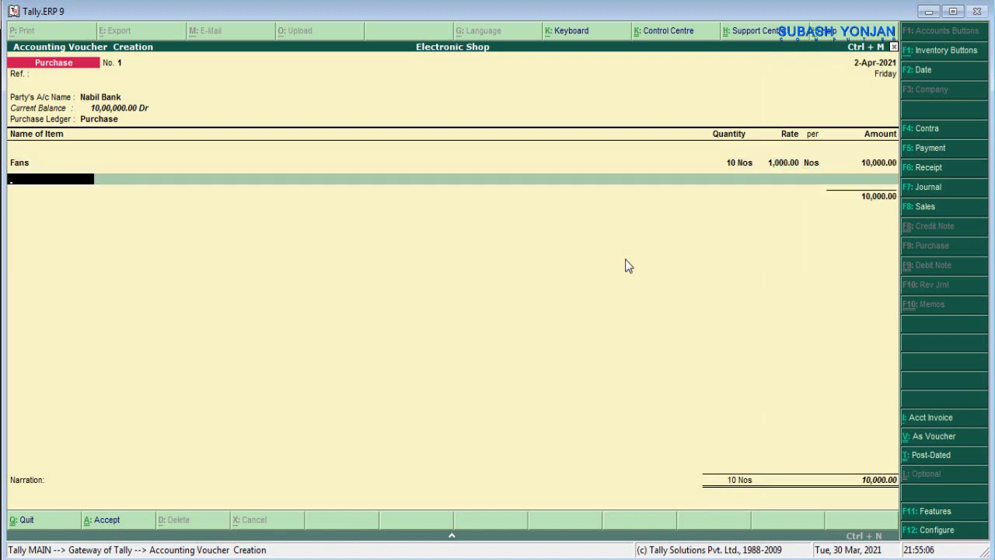
key("Return")
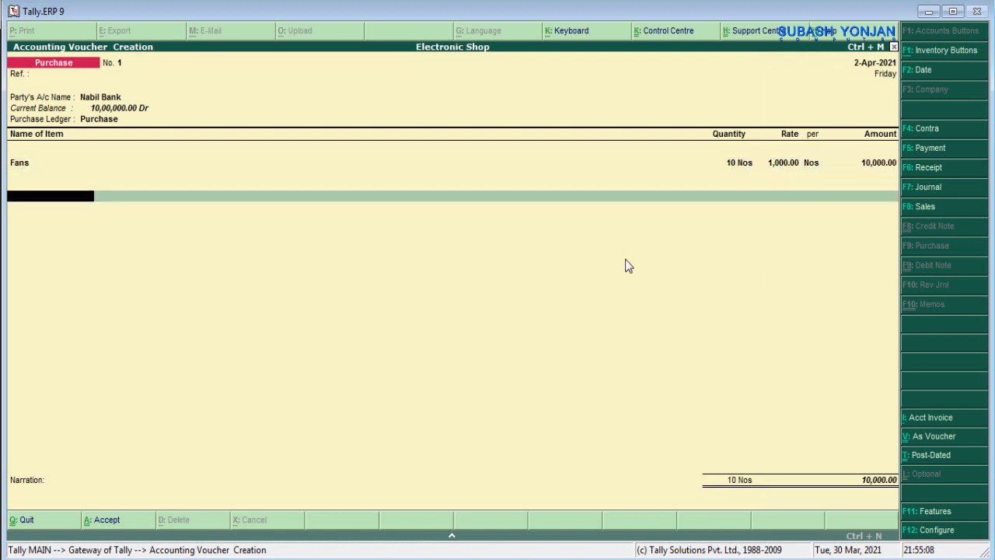
- Add a Vat@13% ledger line at 13%
type("V")
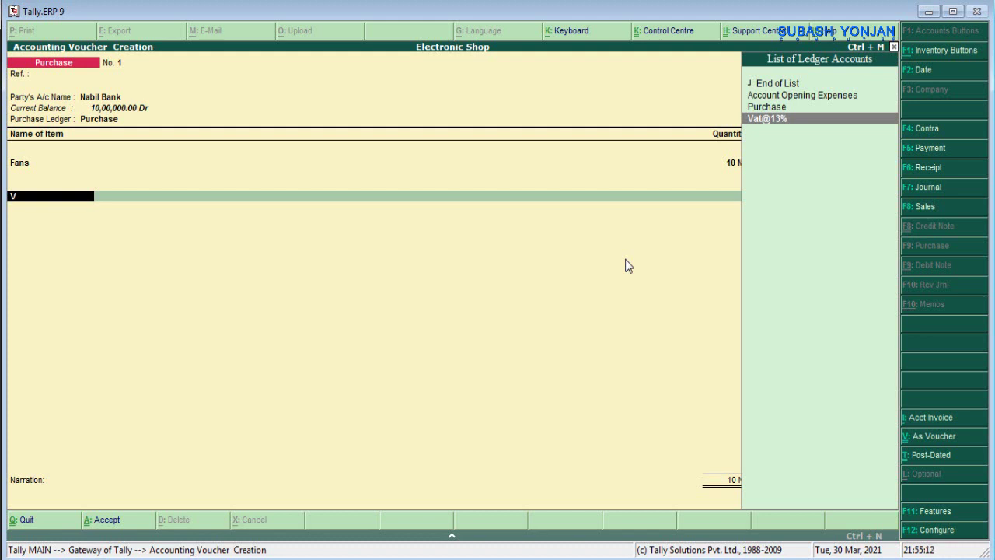
key("Return")
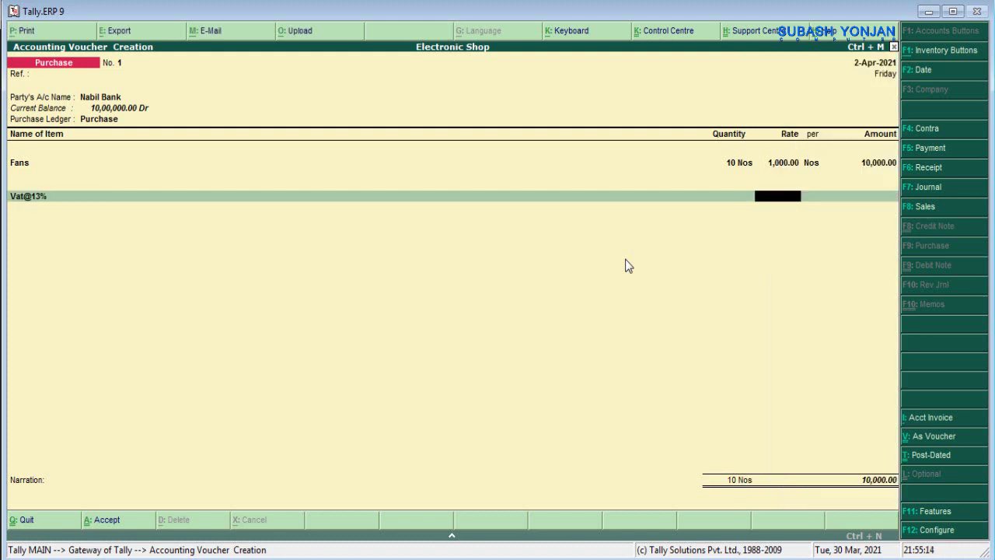
type("13%")
key("Return")
key("Return")
key("Return")
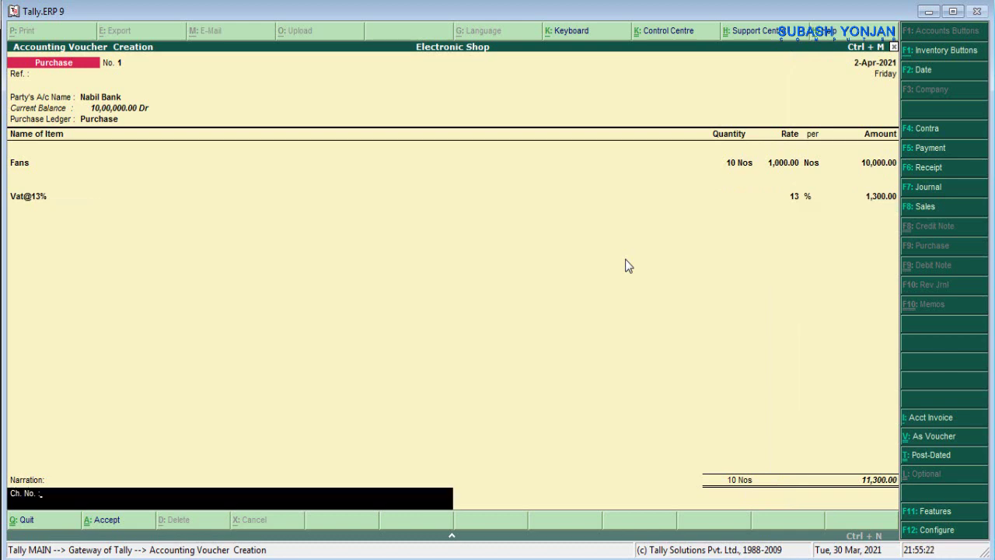
- Check the PDF, narrate '112233 cash paid', and save the 11,300 purchase voucher
left_click(591, 552)
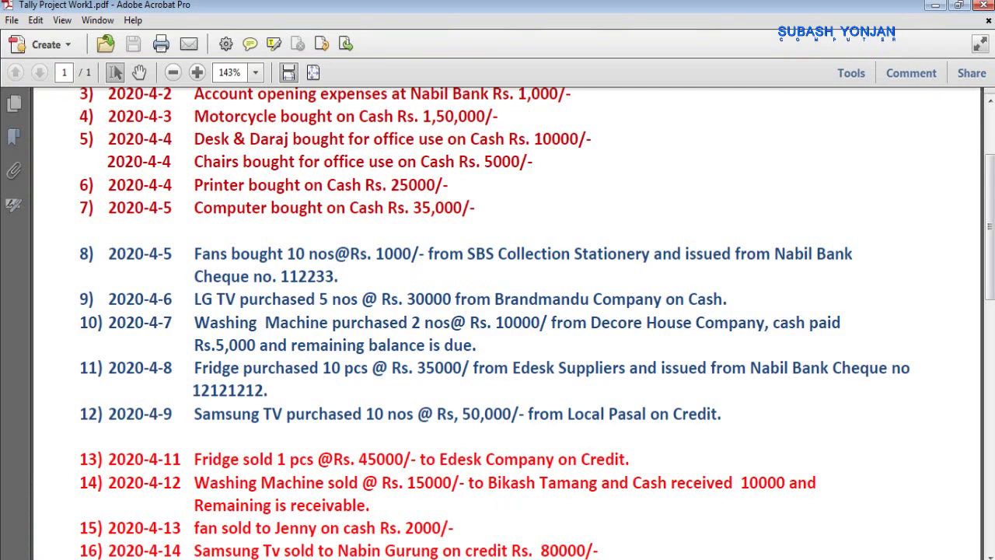
key("alt+Tab")
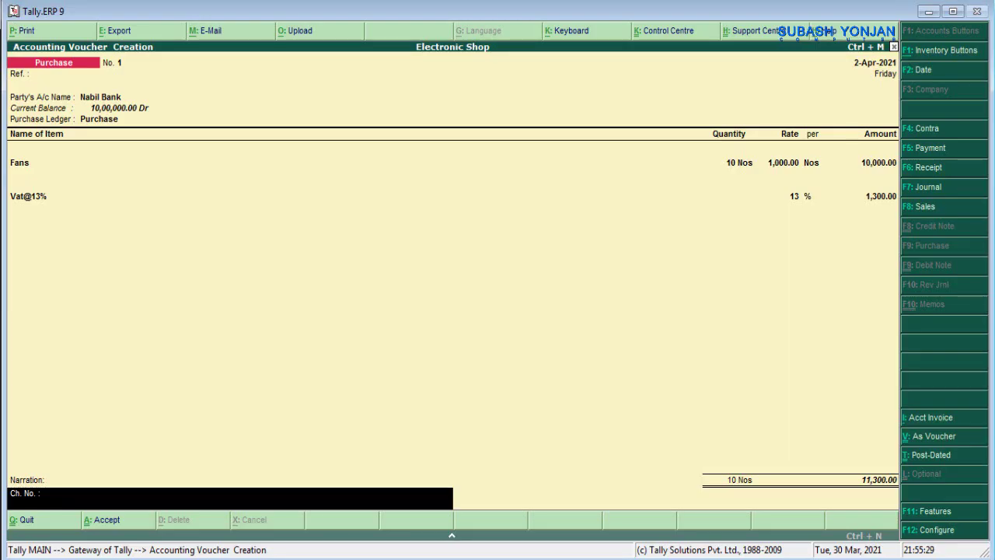
type("cash pa")
key("BackSpace")
key("BackSpace")
key("BackSpace")
key("BackSpace")
key("BackSpace")
key("BackSpace")
type("112233")
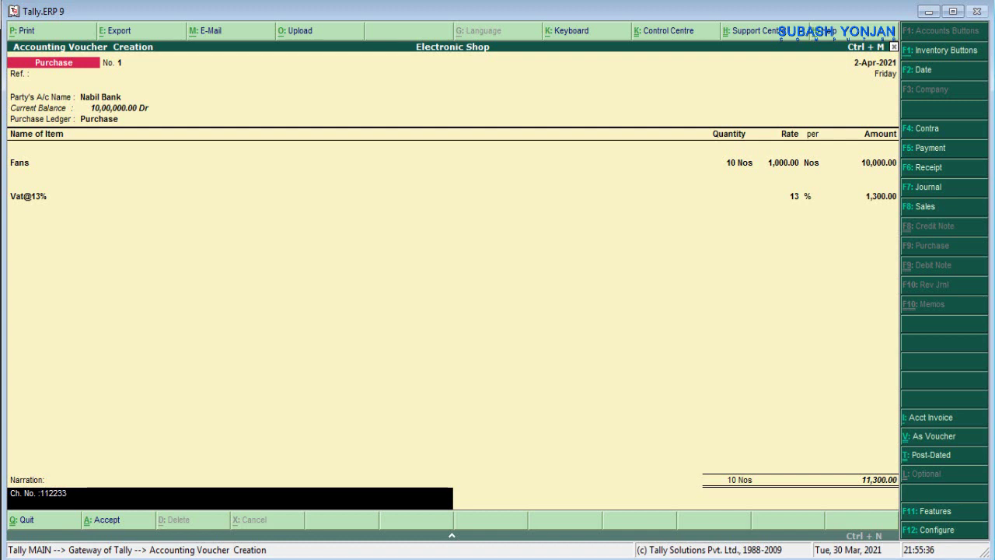
type(" cash paid")
key("Return")
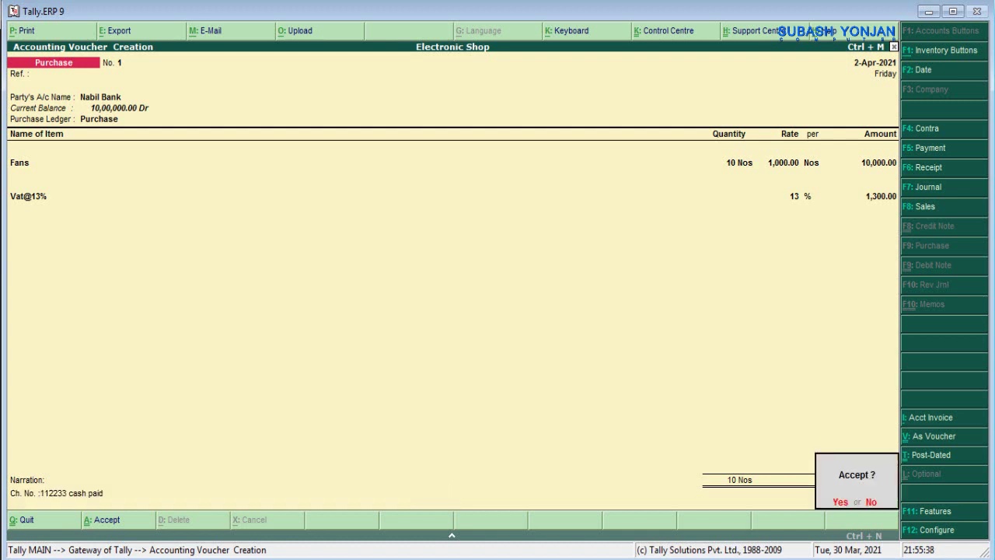
key("Return")
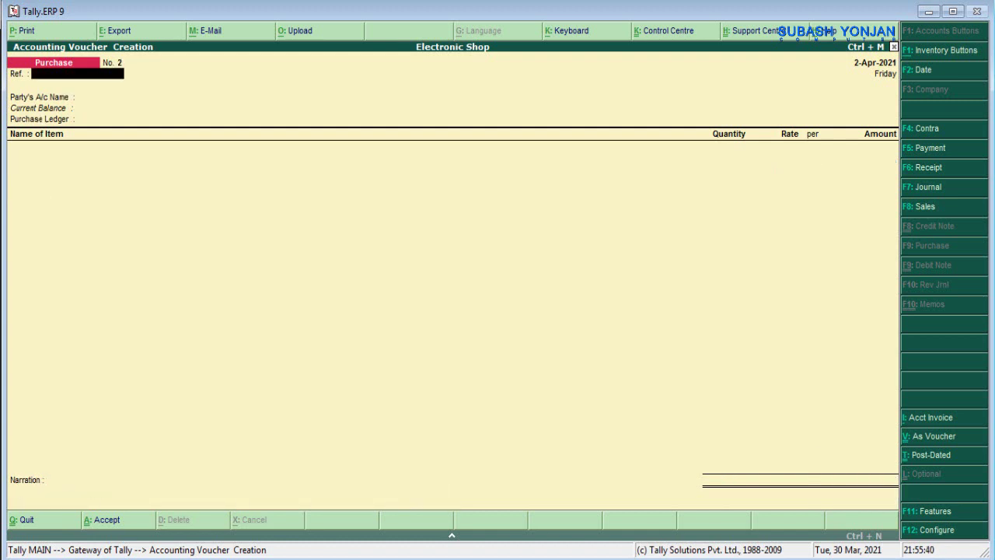
- Check the LG TV cash purchase in the PDF, then enter reference 02 with Cash as party
key("alt+Tab")
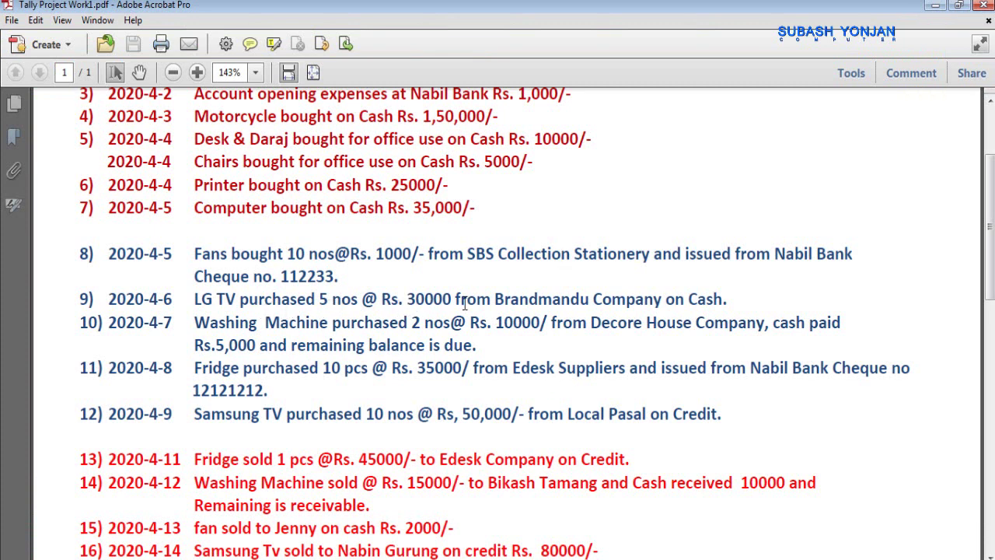
left_click_drag(688, 299, 730, 299)
left_click(730, 299)
key("alt+Tab")
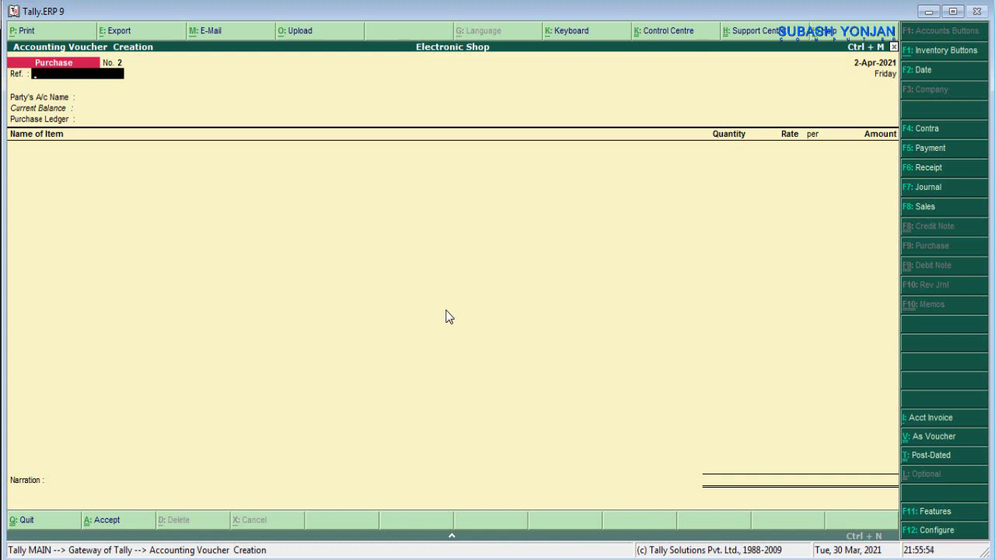
type("02")
key("Return")
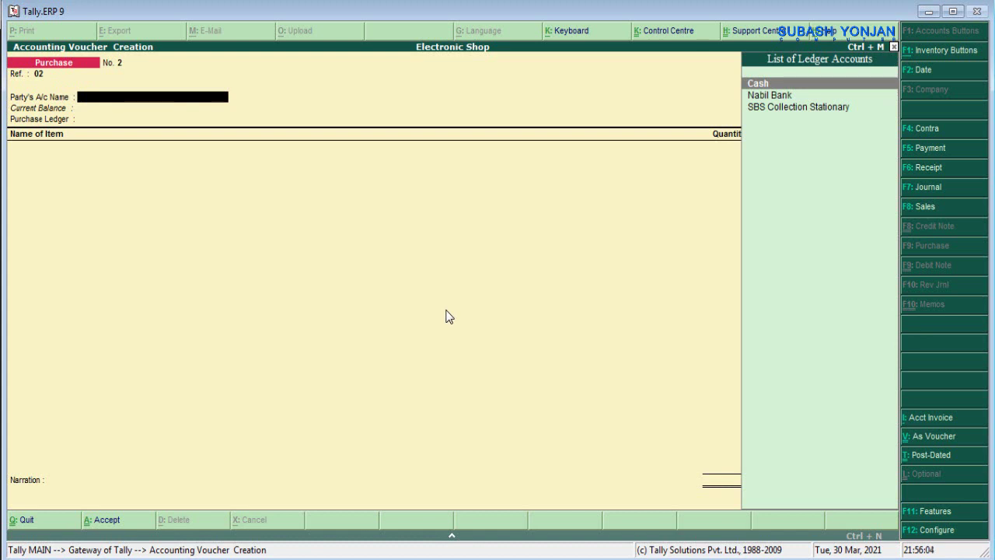
key("Return")
key("Return")
key("Return")
key("Return")
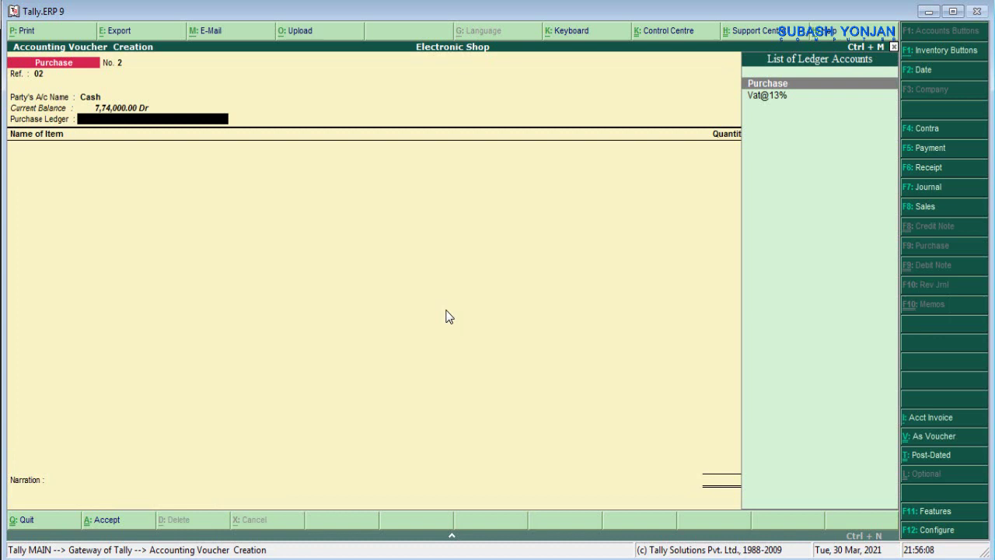
- Keep Purchase as the voucher's purchase ledger
key("Return")
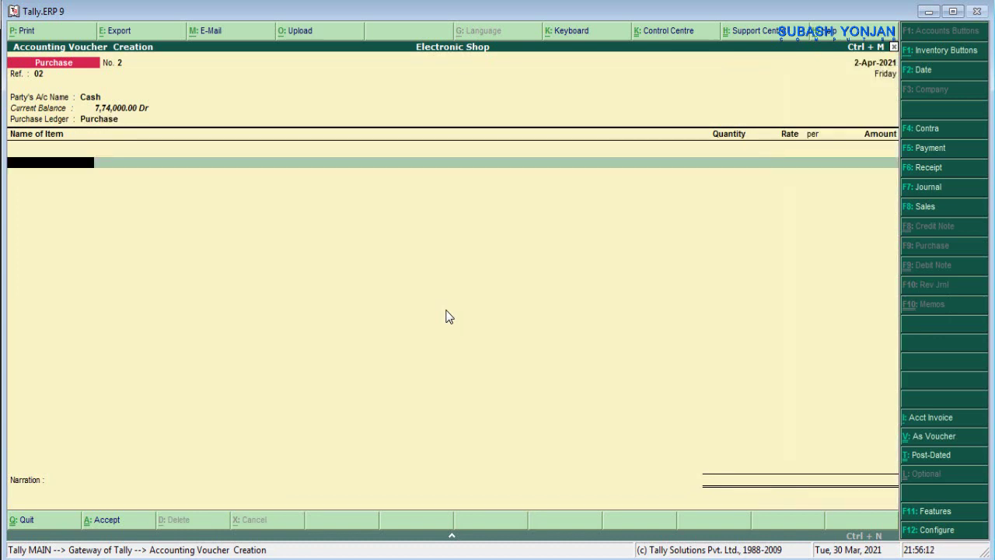
key("BackSpace")
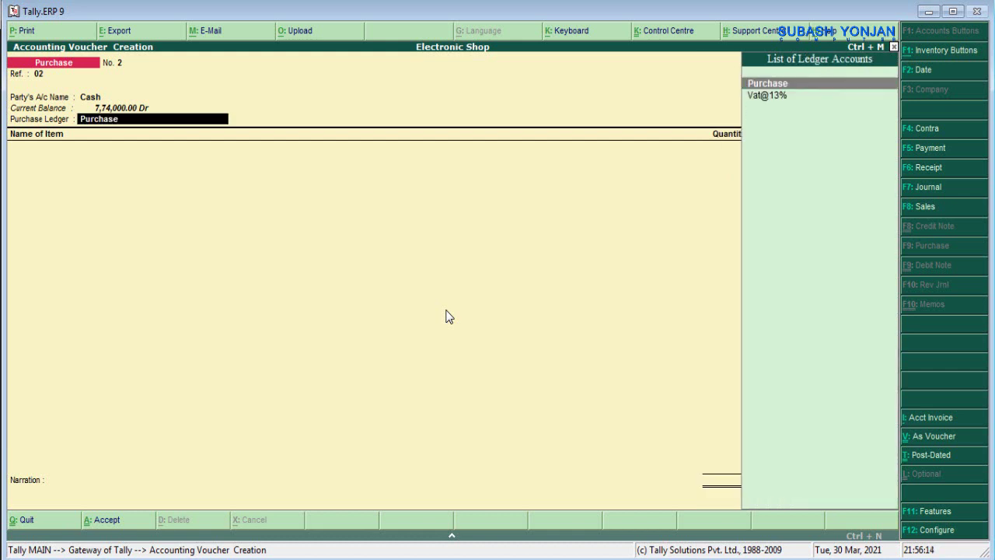
key("Return")
- Create the stock item LG TV under Primary with units Nos
key("alt+c")
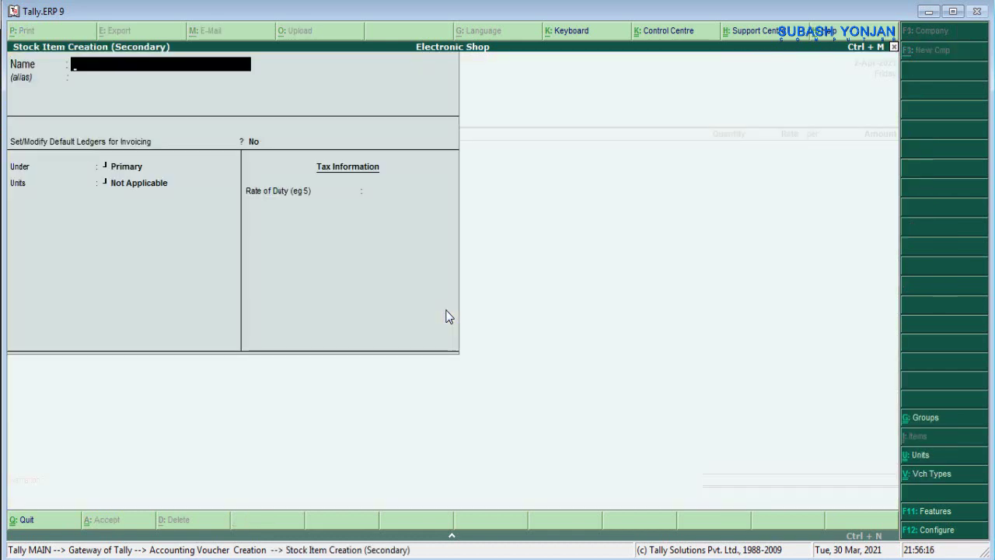
type("LG TV")
key("Return")
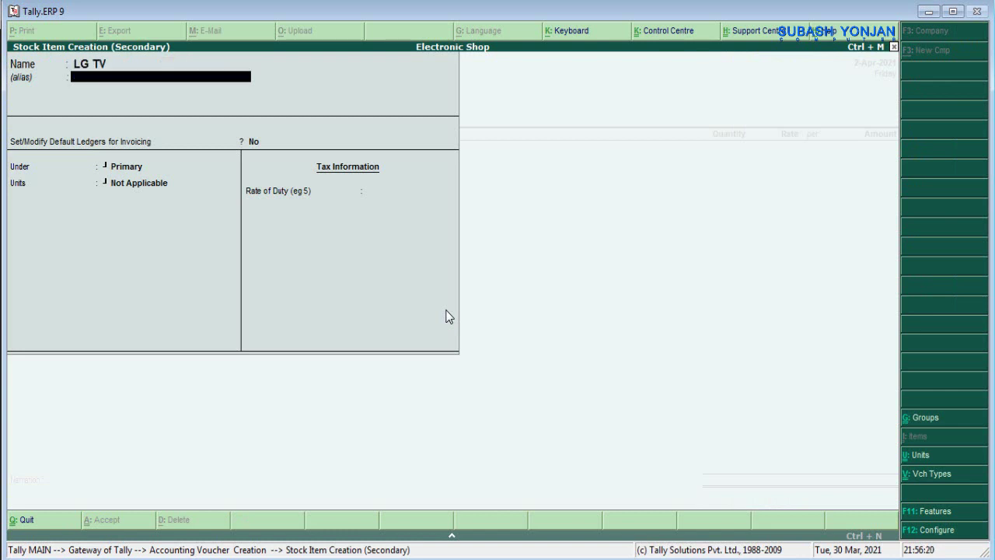
key("Return")
key("Return")
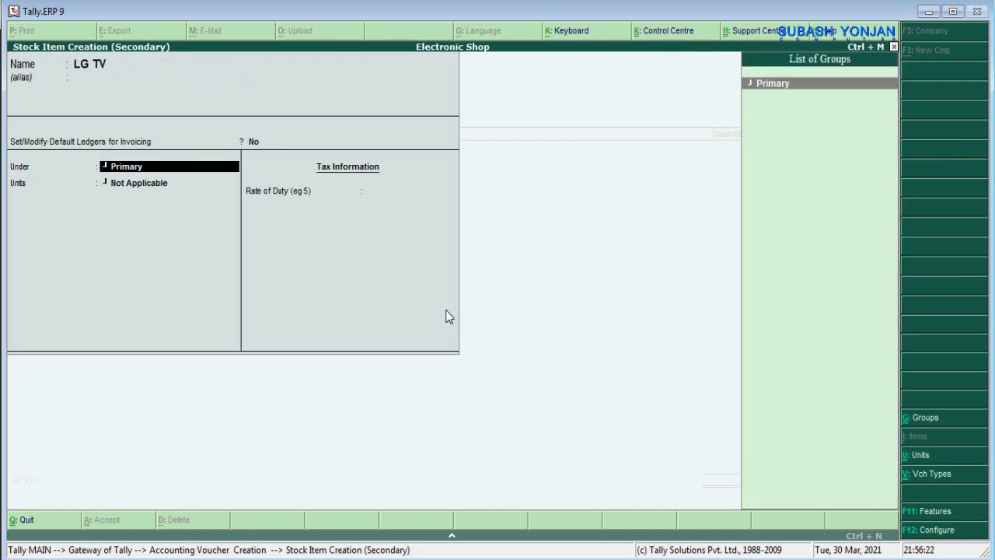
key("Return")
key("Down")
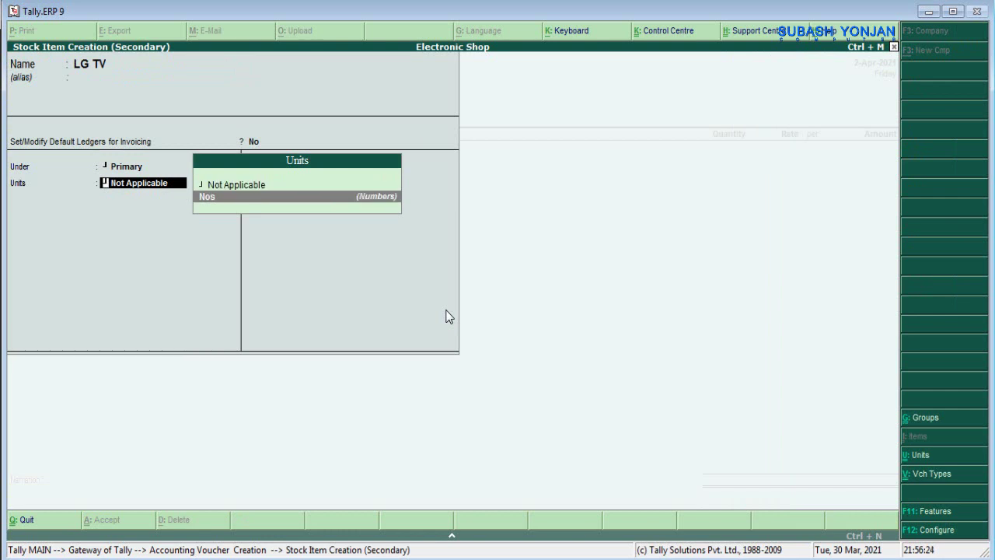
key("Return")
key("Return")
key("Return")
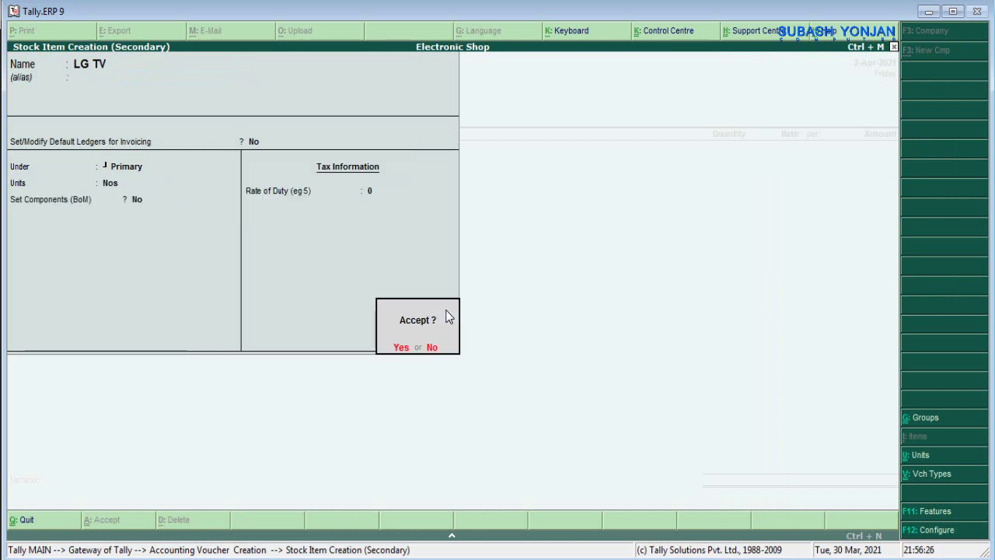
key("Return")
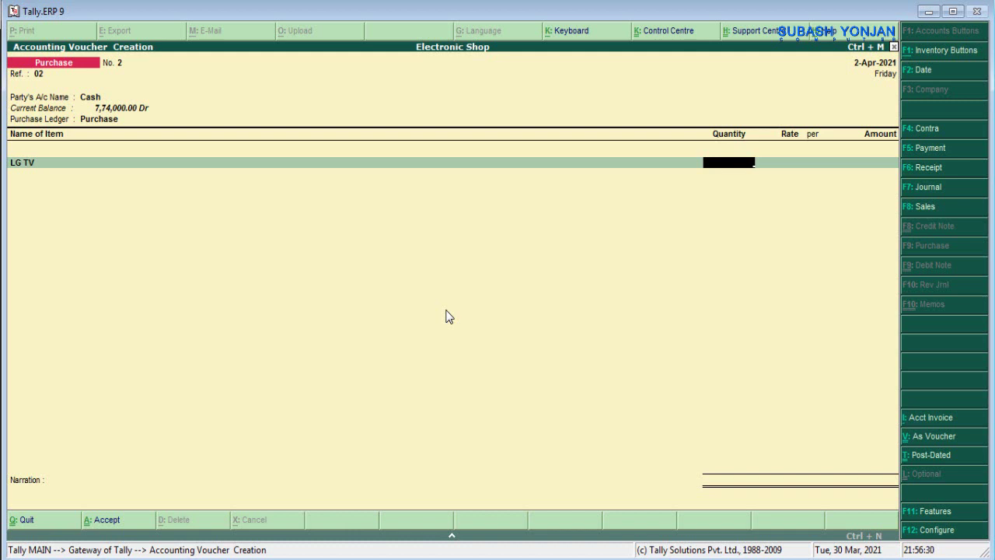
- Enter 5 Nos of LG TV at a rate of 30,000
type("5")
key("Return")
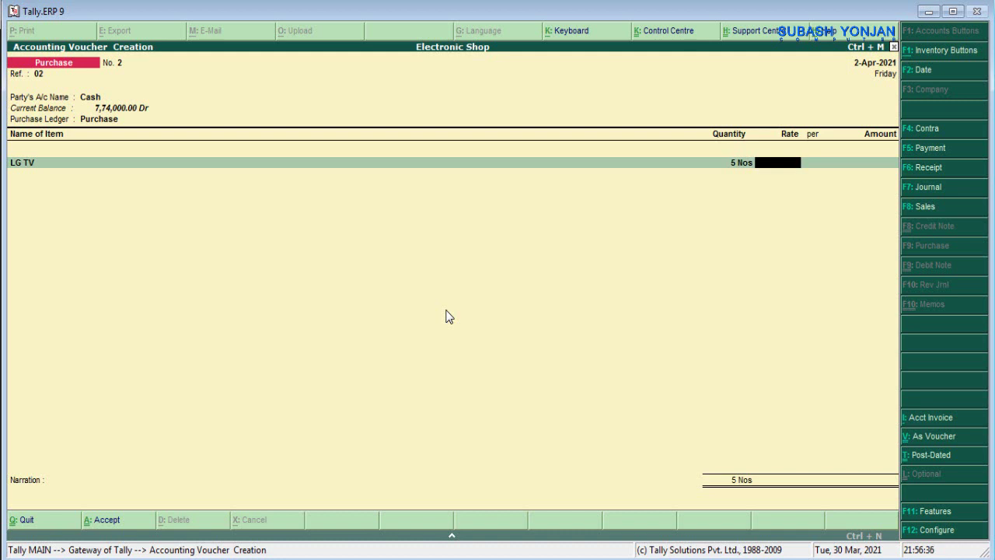
type("30000")
key("Return")
key("Return")
key("Return")
key("Return")
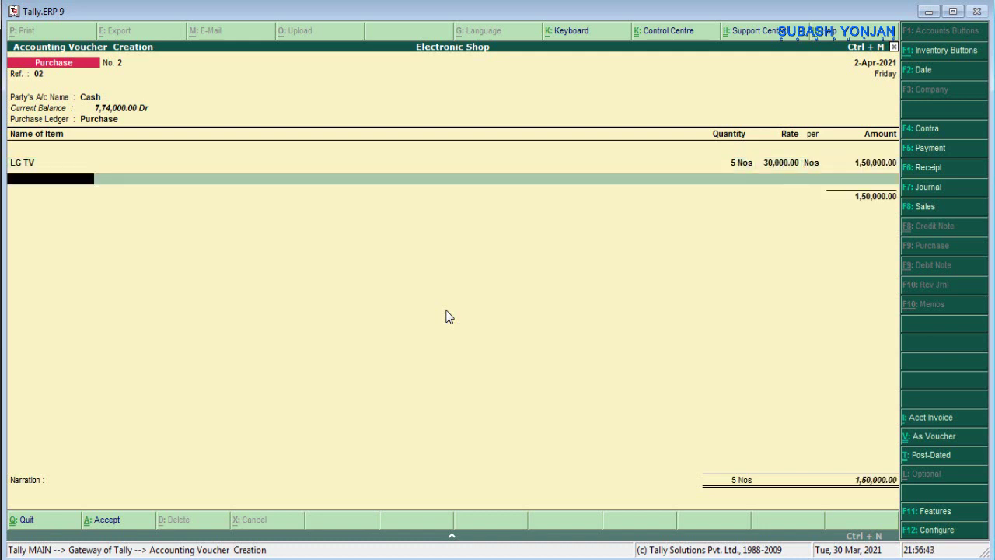
- Add the Vat@13% ledger at a 13% rate
type("v")
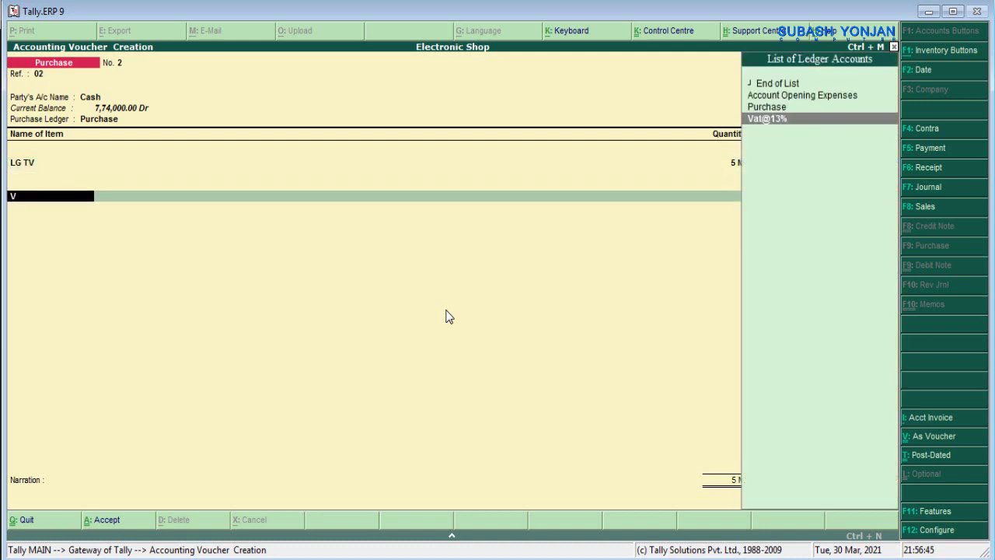
key("Return")
type("13%")
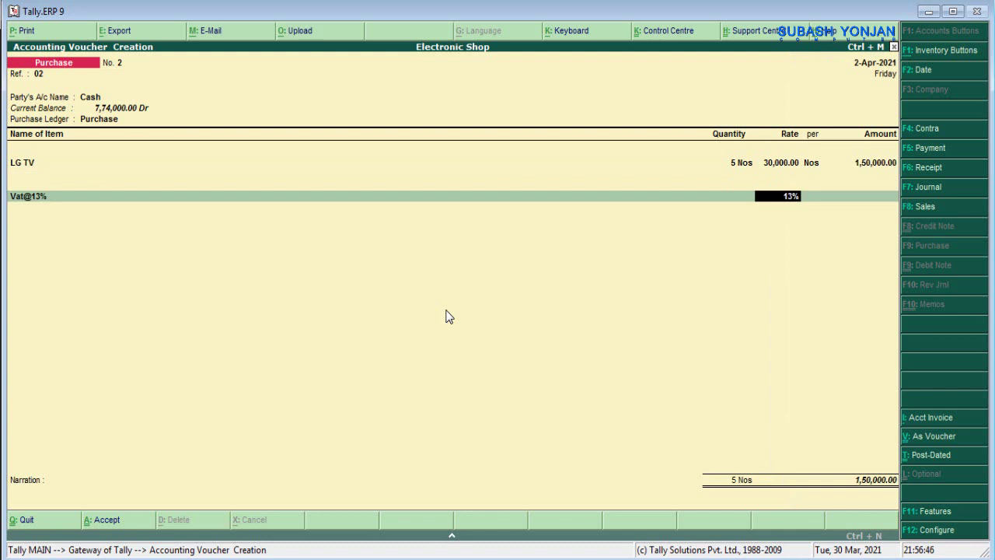
key("Return")
key("Return")
key("Return")
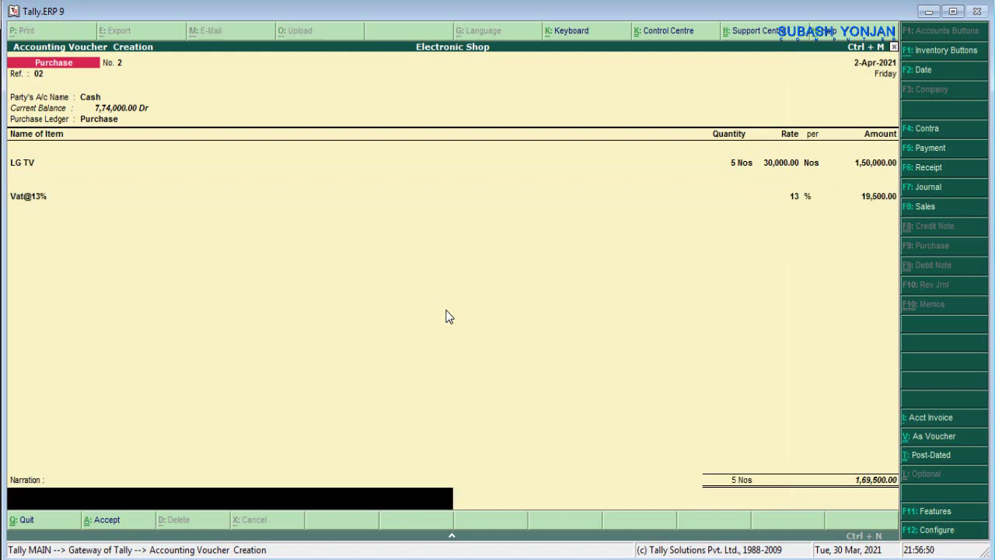
- Enter the narration 'being goods purchased' and save the voucher
type("Be")
key("BackSpace")
key("BackSpace")
type("being goods pru")
key("BackSpace")
key("BackSpace")
type("urchased")
key("Return")
key("Return")
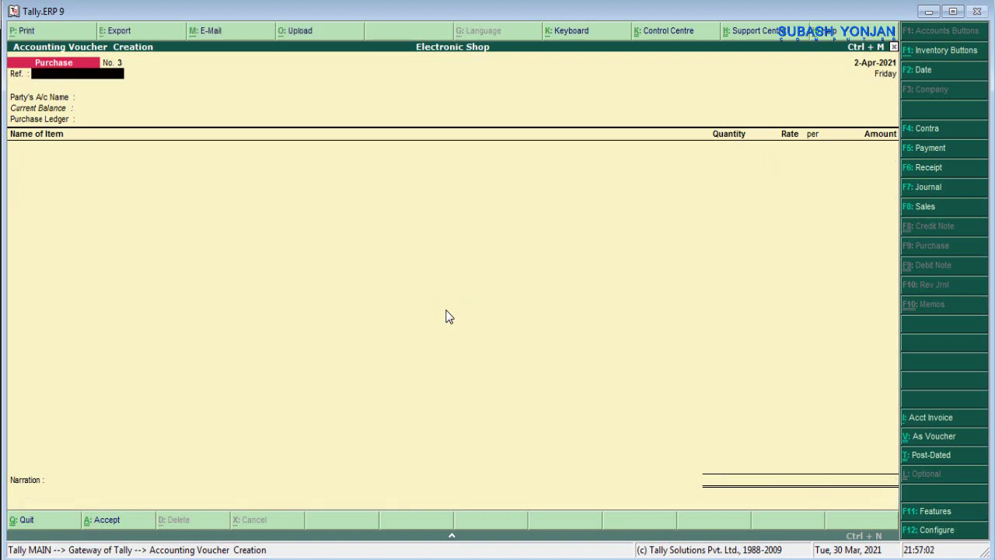
- Read the next task in the PDF, then enter reference 03 on purchase voucher No. 3
key("alt+Tab")
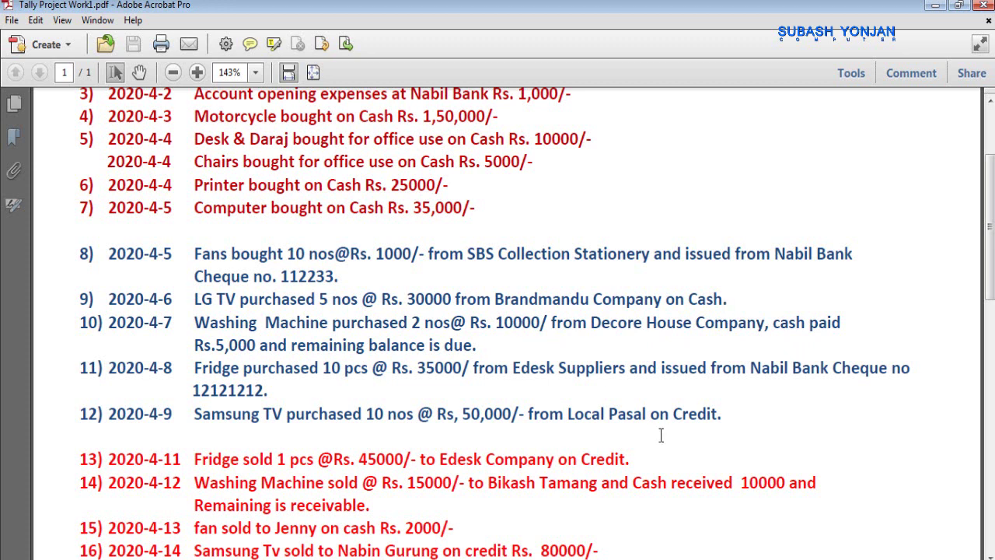
left_click(651, 551)
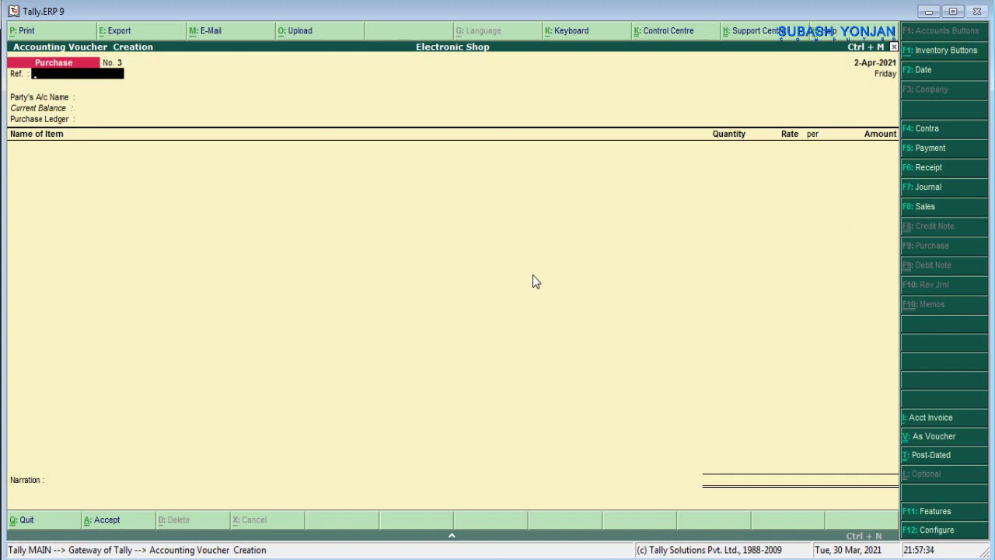
type("03")
key("Return")
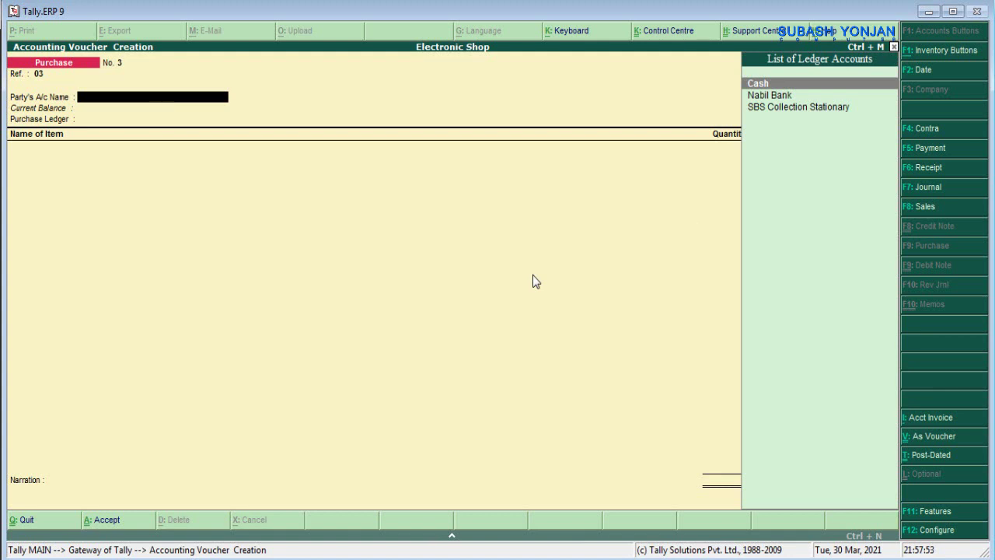
- Create the ledger Decore House Company, grouped under Sundry Creditors, as the party
key("alt+c")
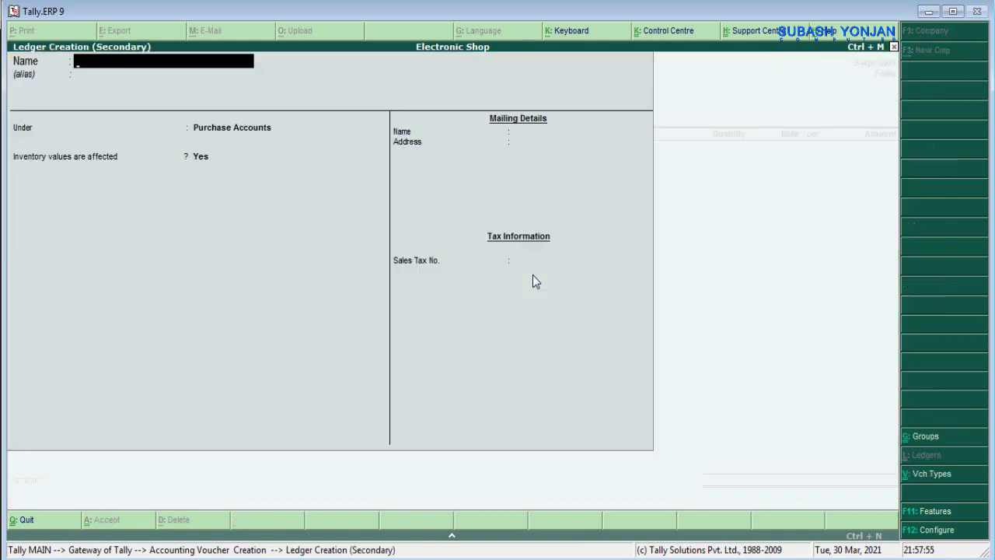
type("Decore House Com")
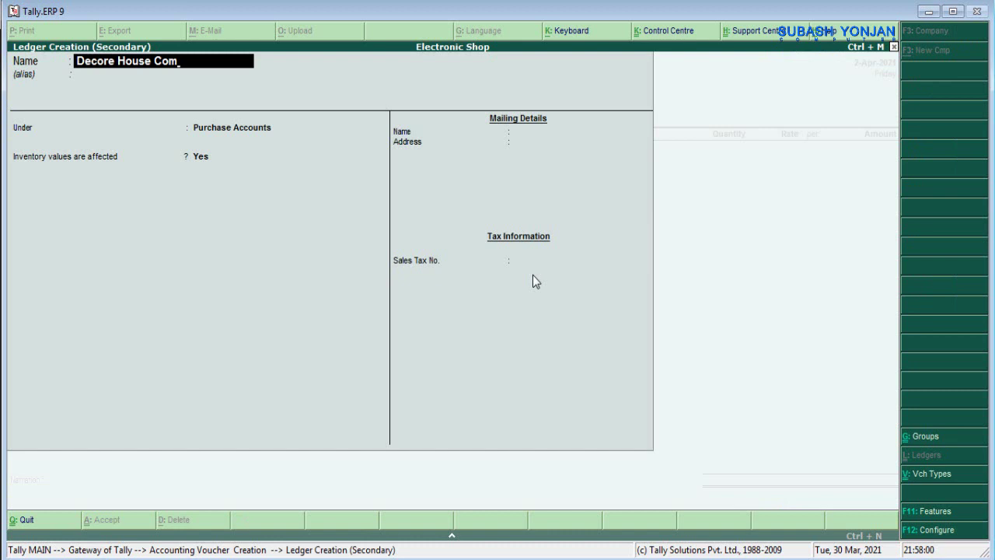
type("pany")
key("Return")
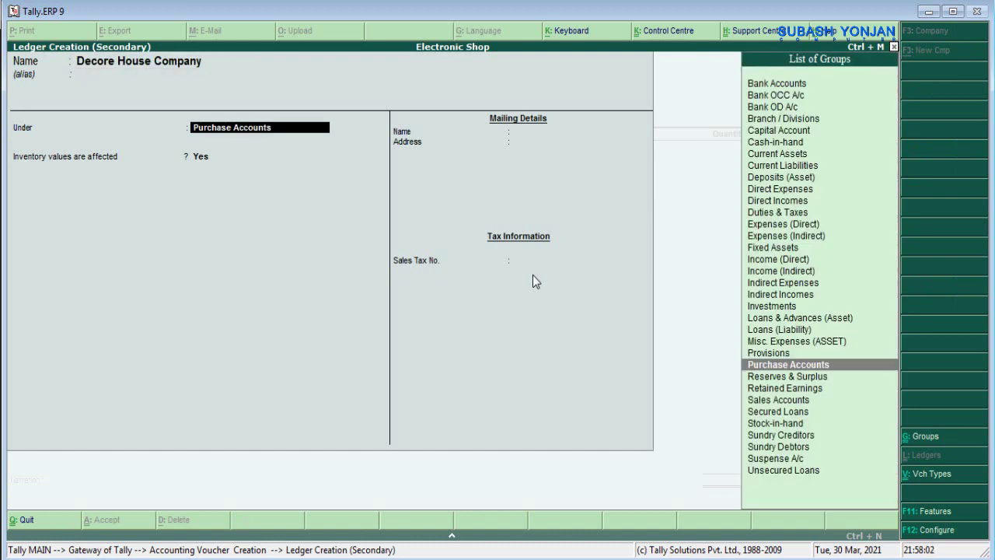
key("Return")
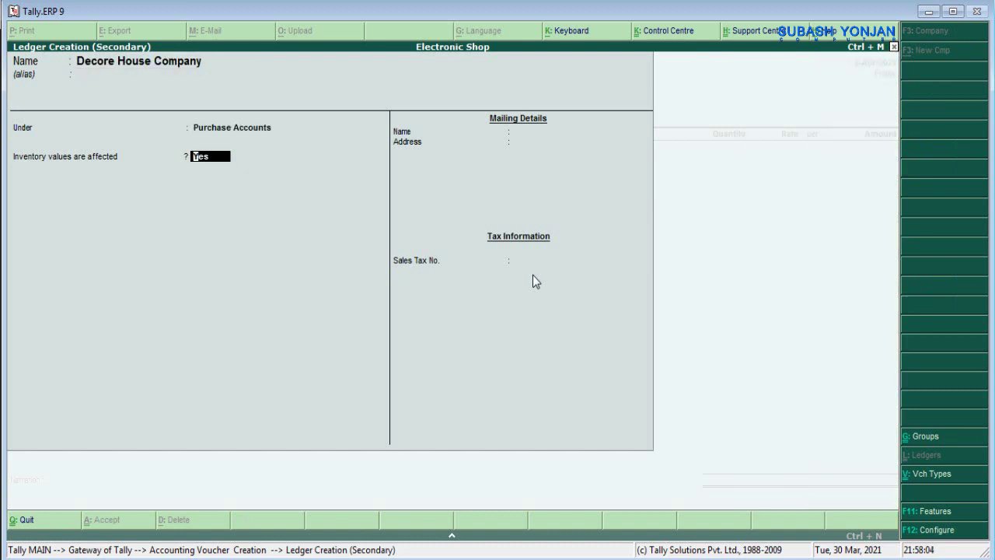
key("BackSpace")
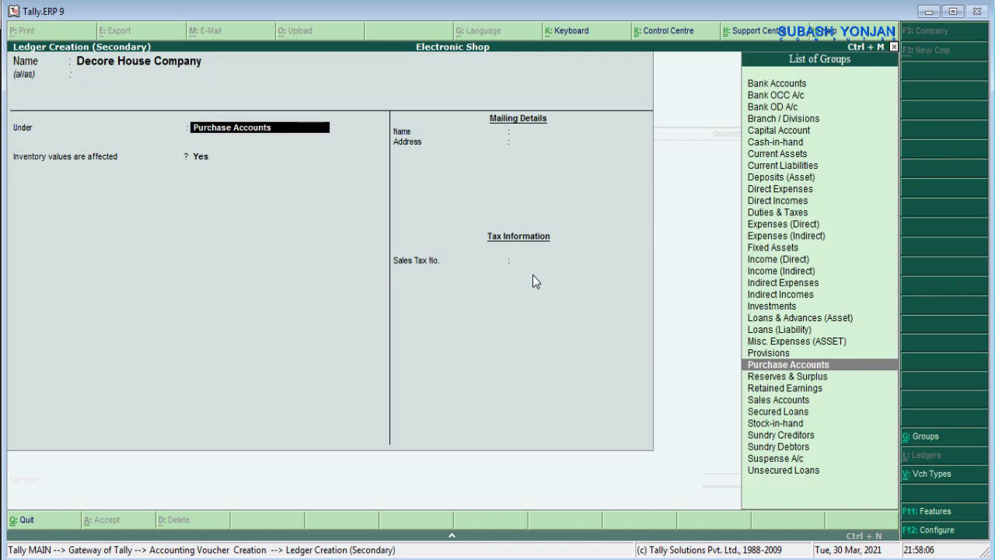
type("Su")
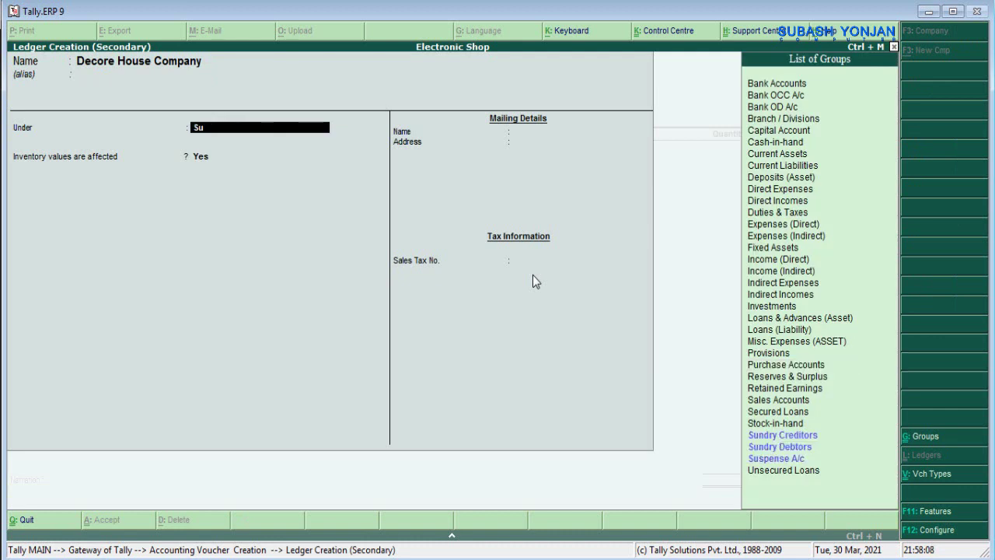
type("ndry Cr")
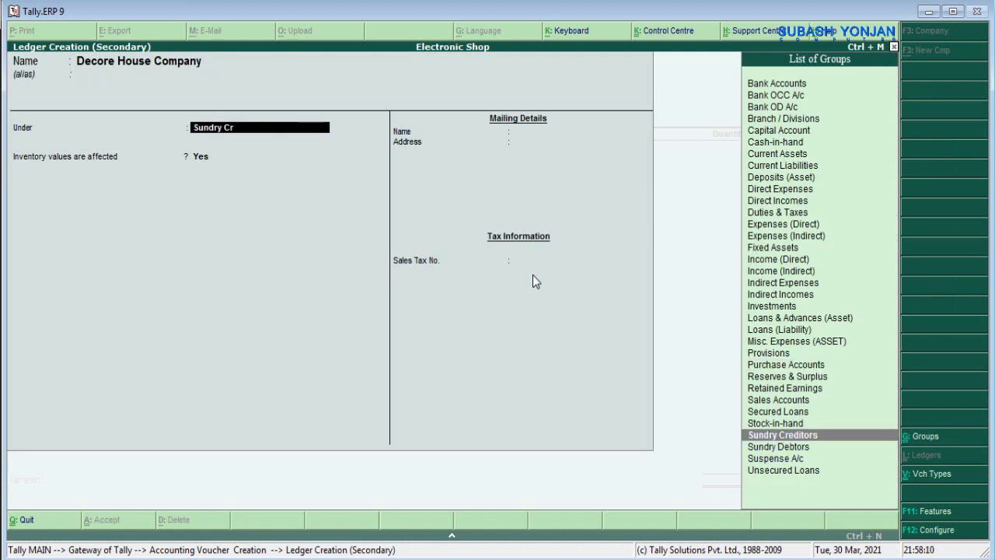
key("Return")
key("Return")
key("Return")
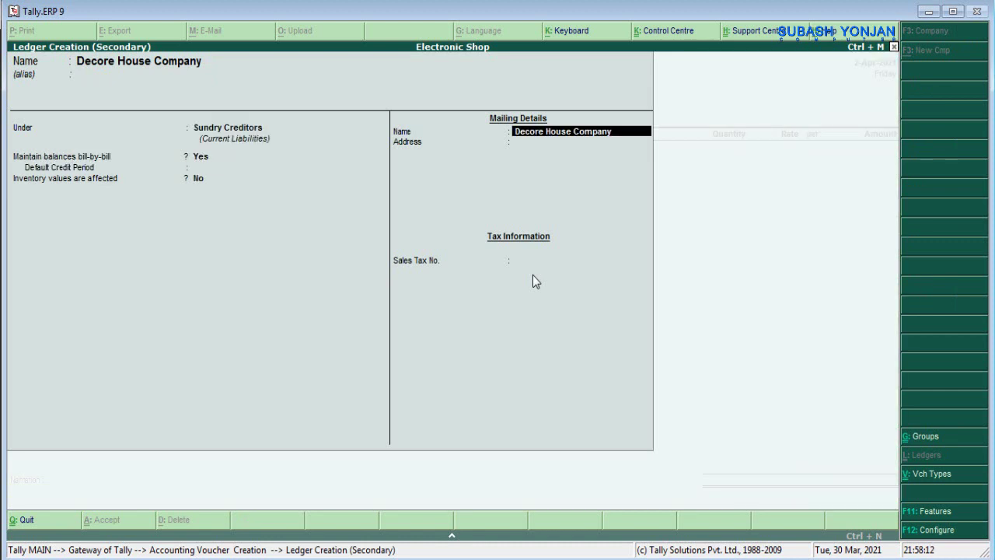
key("Return")
key("Return")
key("Return")
key("Return")
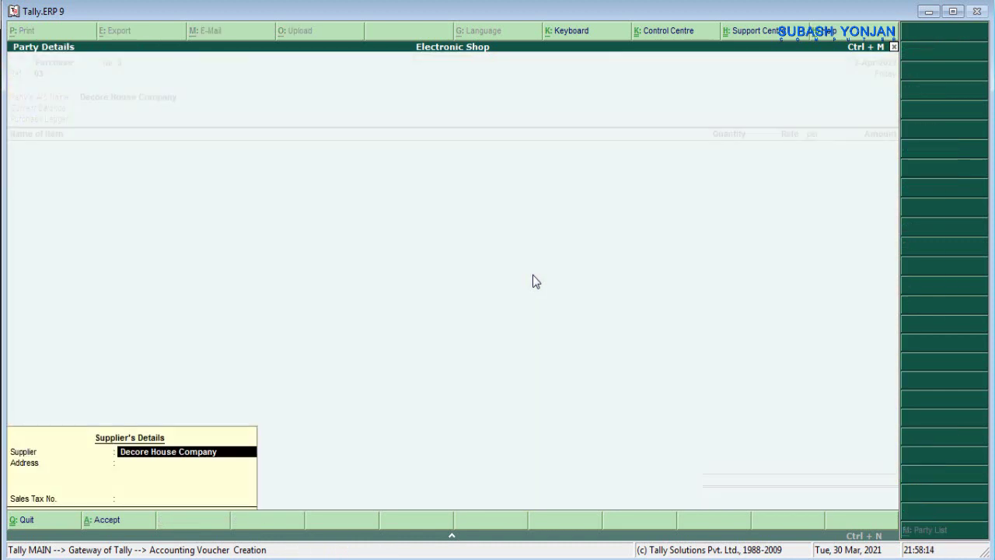
key("Return")
key("Return")
- Confirm the supplier's details and return to the first item line
key("Return")
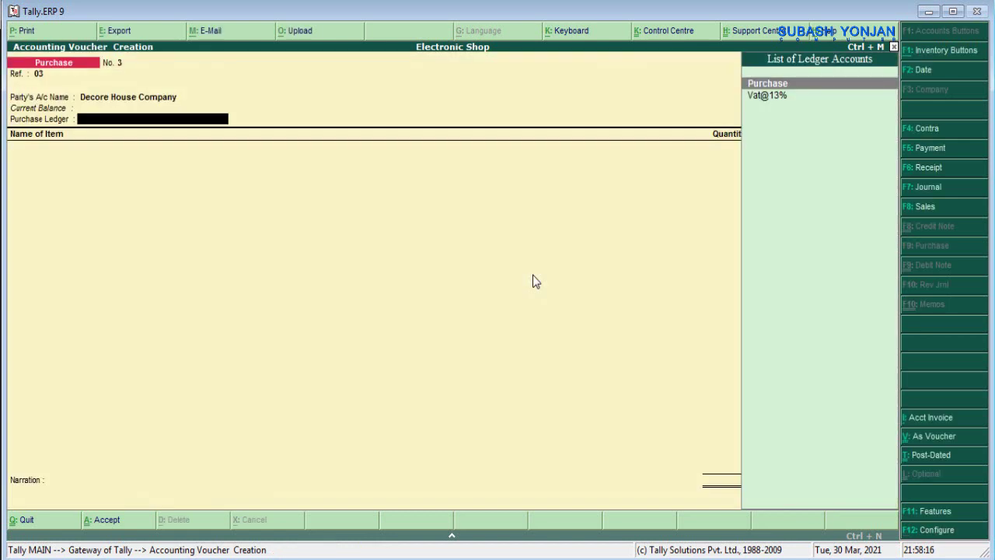
key("Return")
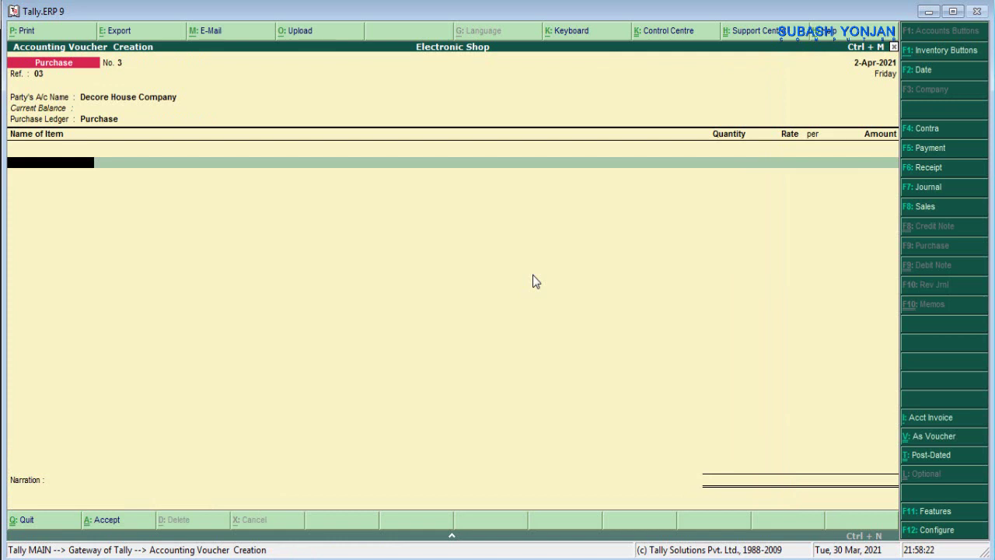
key("s")
key("BackSpace")
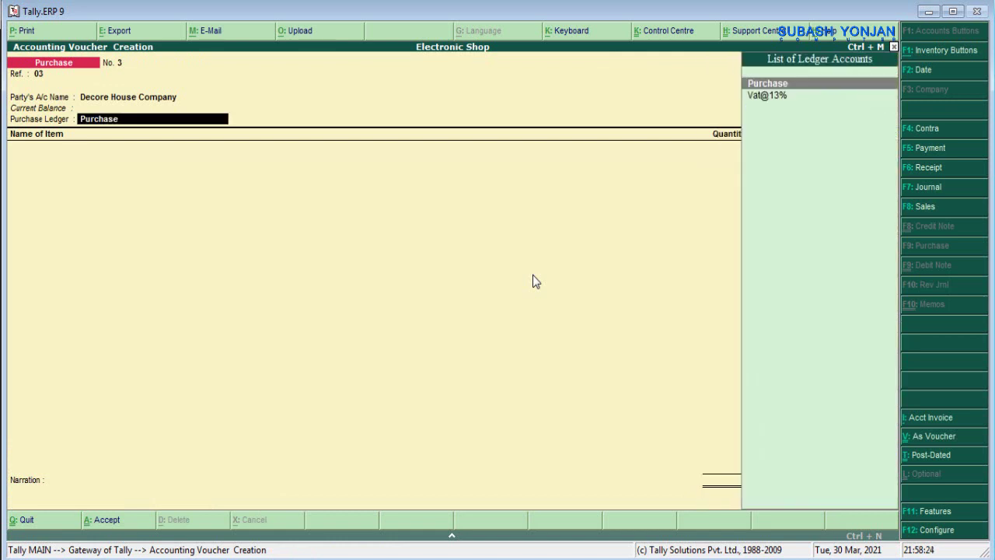
key("Return")
- Create the stock item Washing Machine with units Nos
key("alt+c")
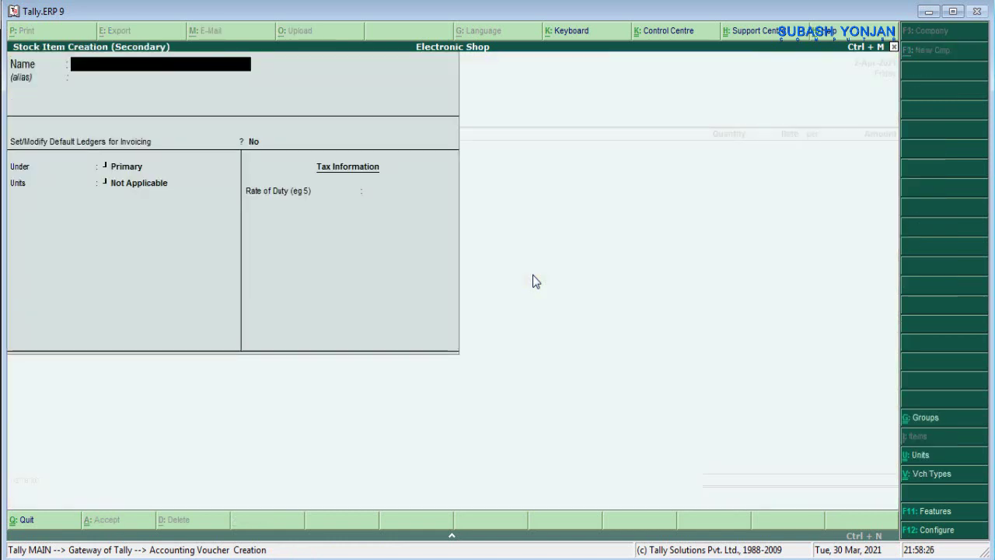
type("Washing Machine")
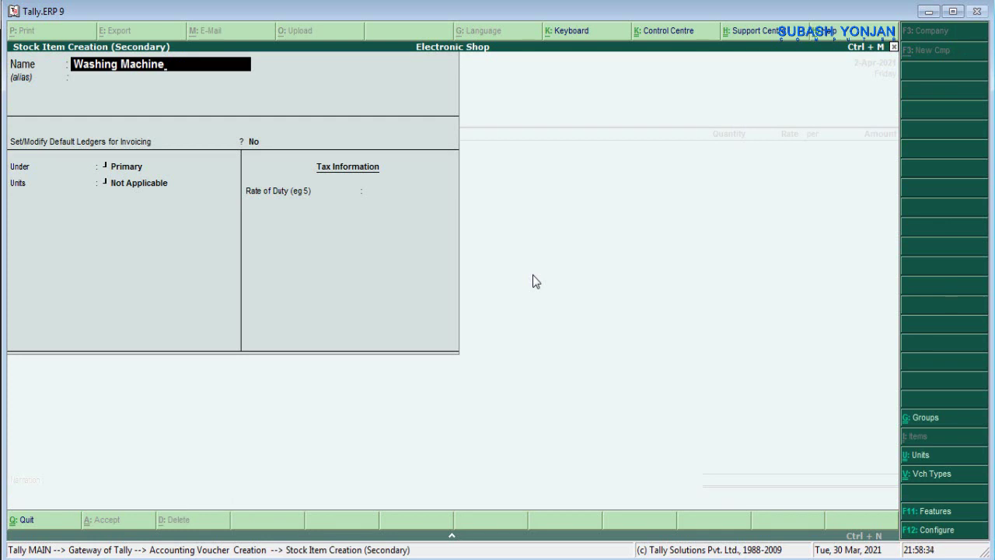
key("Return")
key("Return")
key("Return")
key("Return")
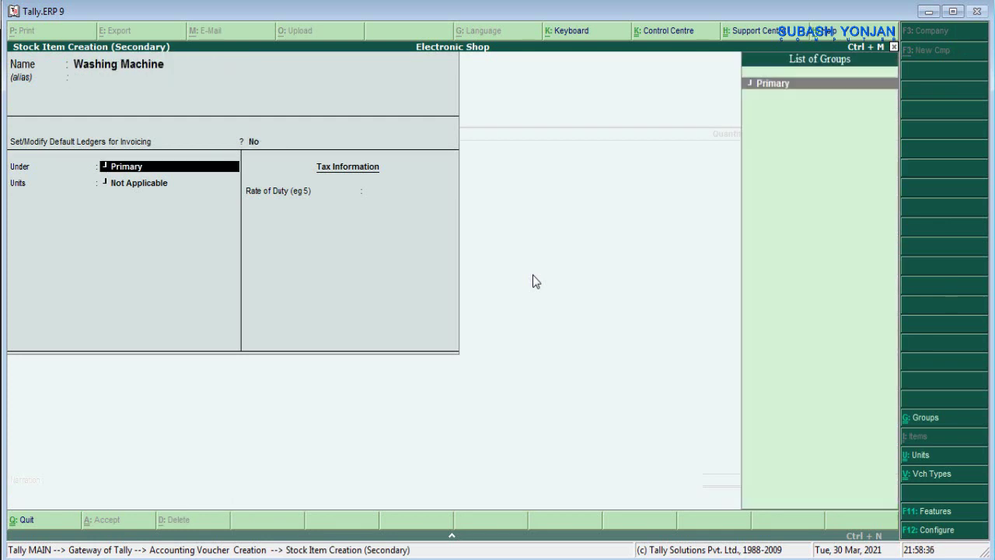
key("Down")
key("Return")
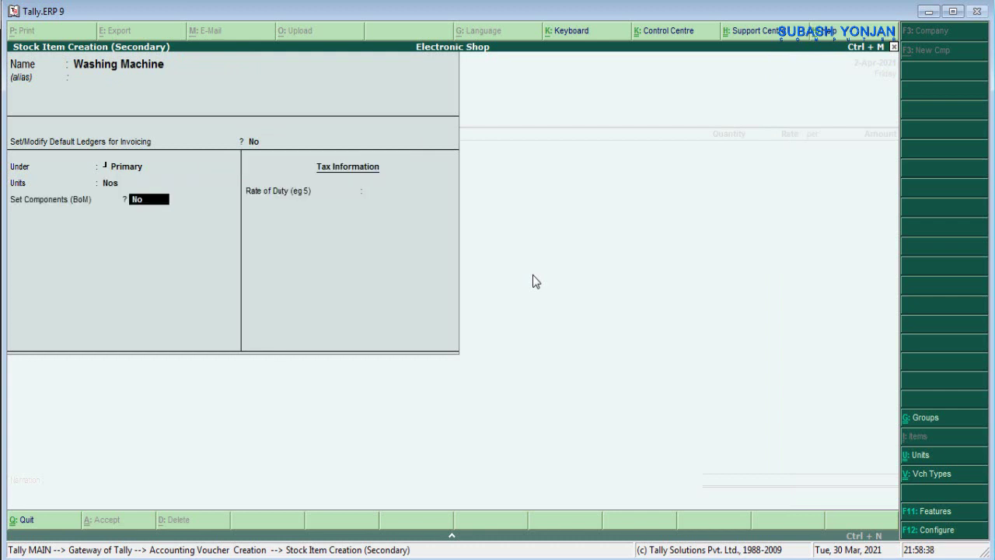
key("Return")
key("Return")
key("Return")
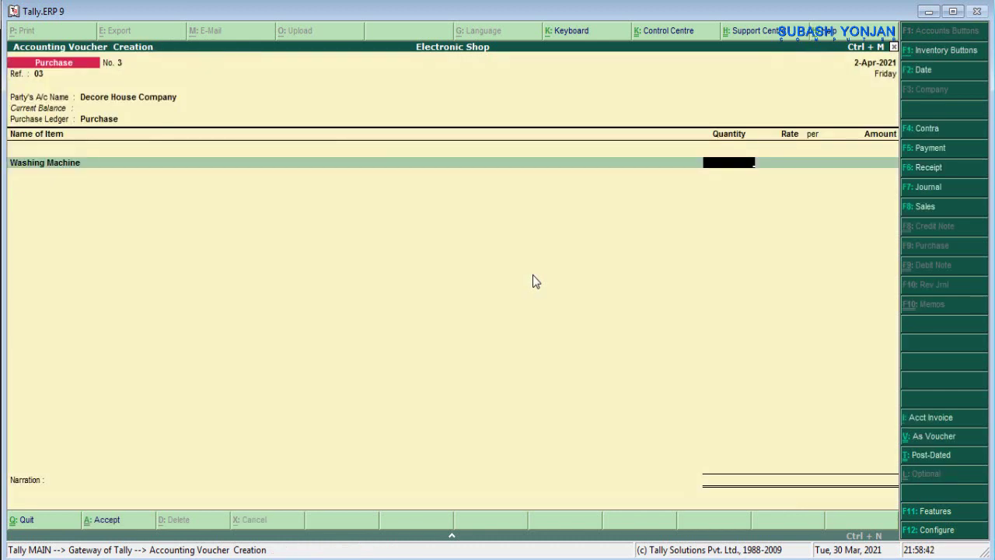
- Enter 2 Nos of Washing Machine at 10,000 each, for 20,000
type("2")
key("Return")
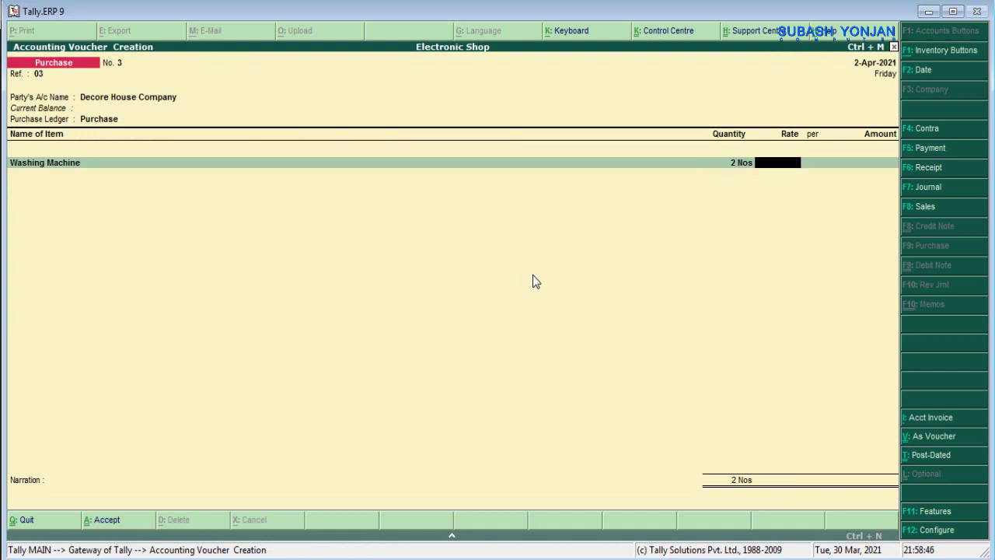
type("10000")
key("Return")
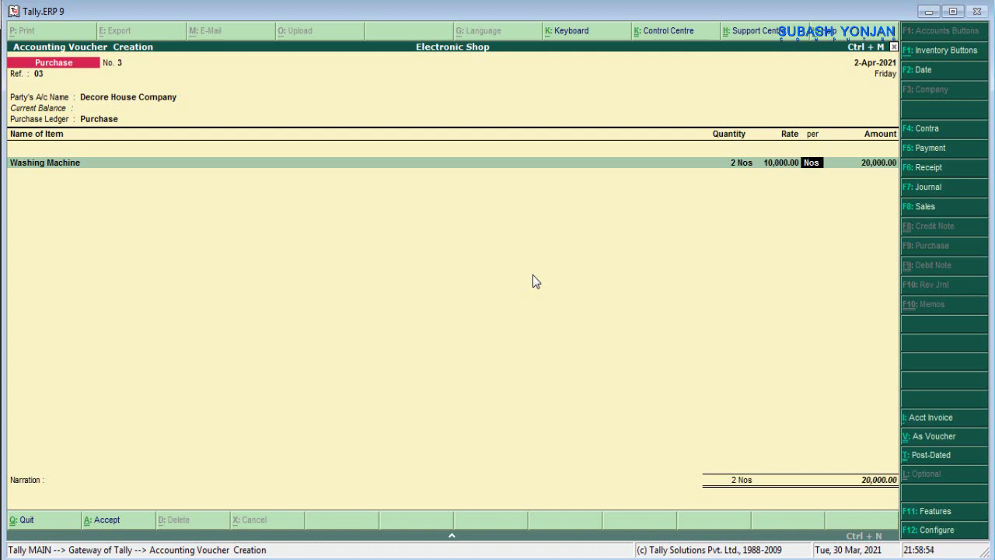
key("Return")
key("Return")
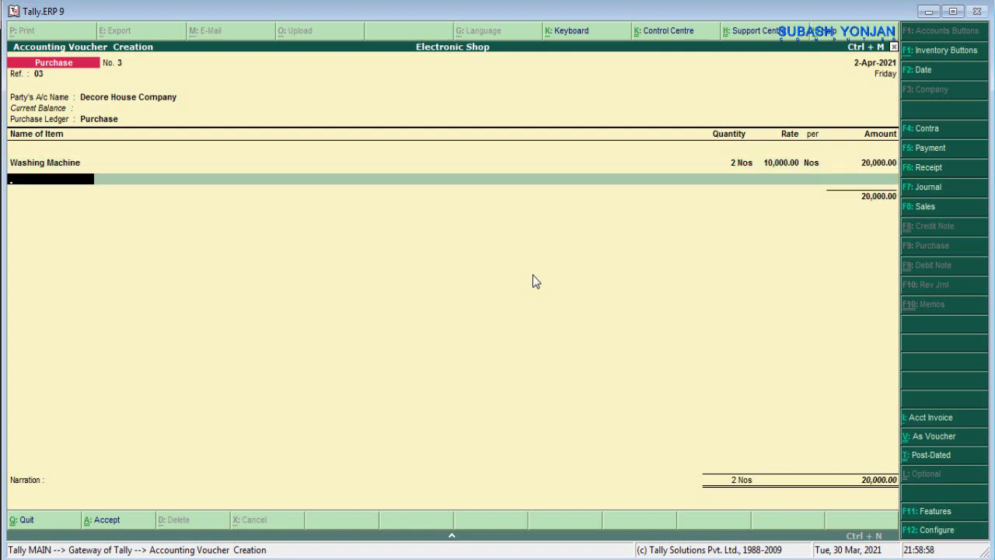
key("Return")
- Add the Vat@13% ledger at a 13% rate
type("v")
key("Return")
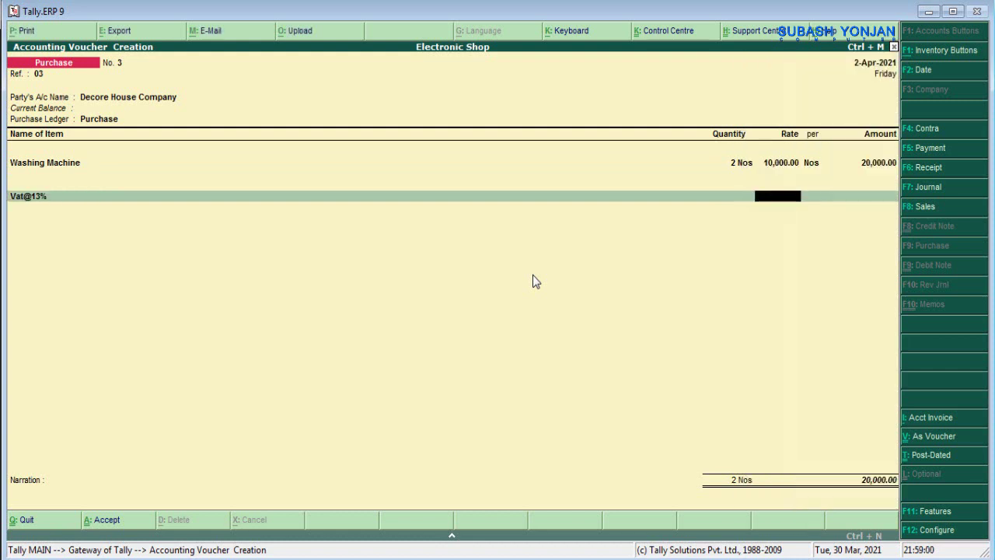
type("13%")
key("Return")
key("Return")
key("Return")
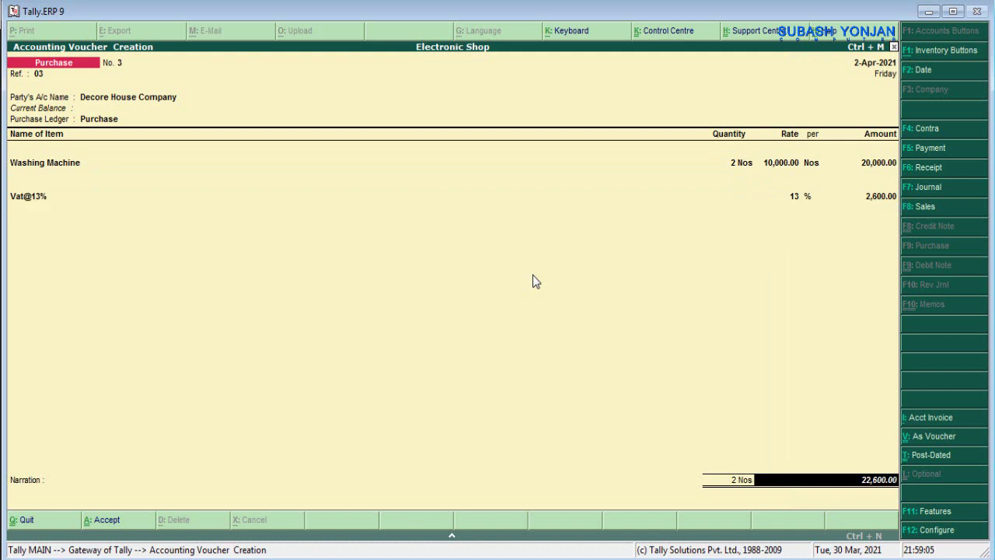
key("Return")
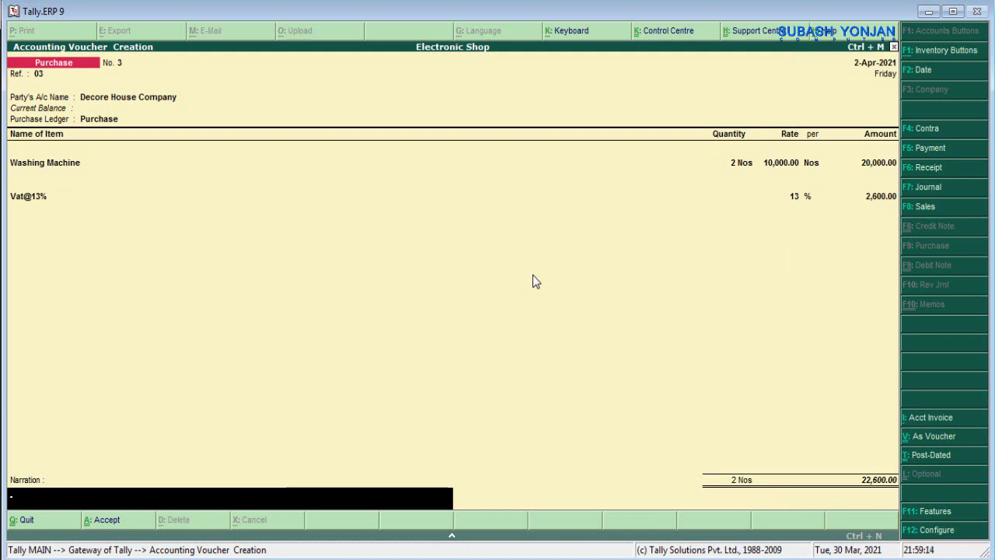
- Enter the narration 'being goods purchased' and save the voucher
type("being goods pur")
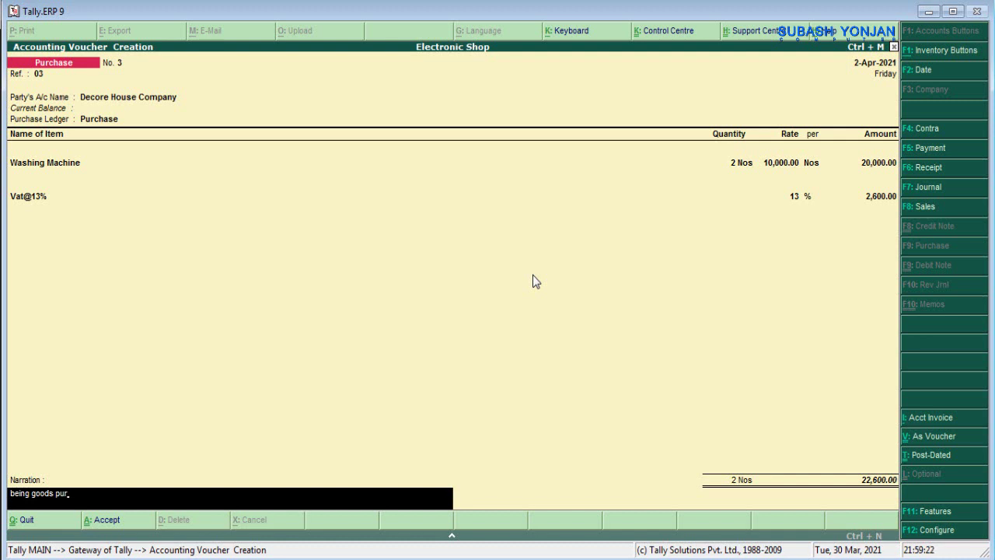
type("chased")
key("Return")
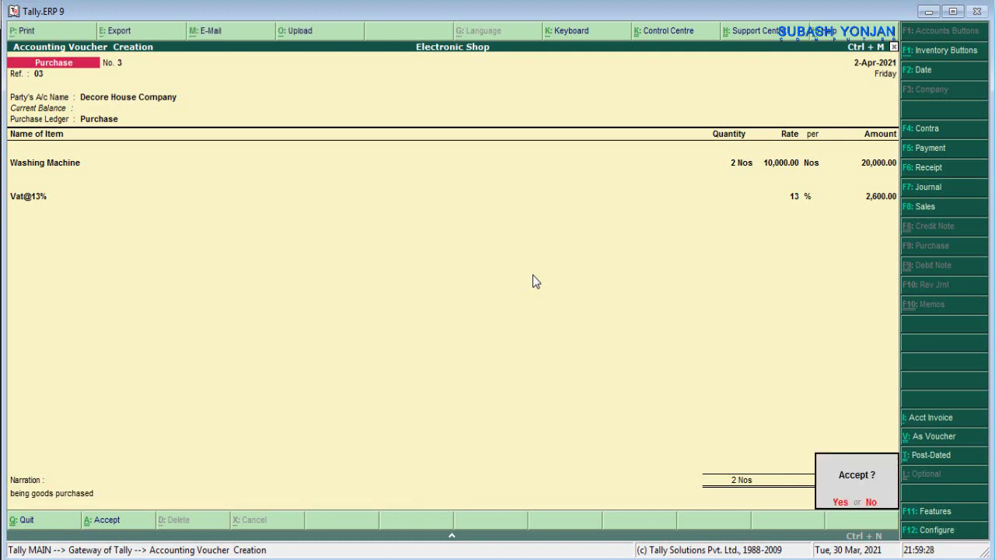
key("Return")
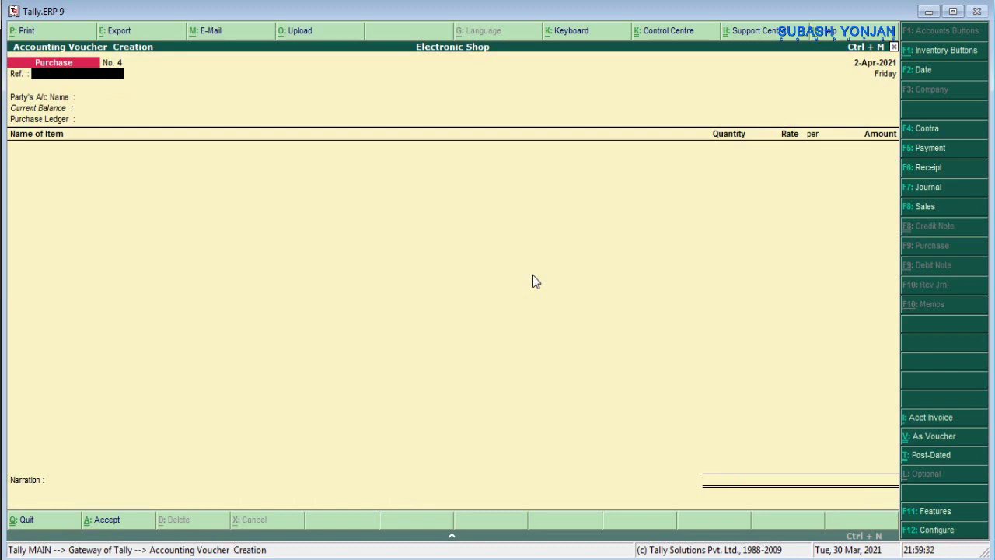
key("alt+Tab")
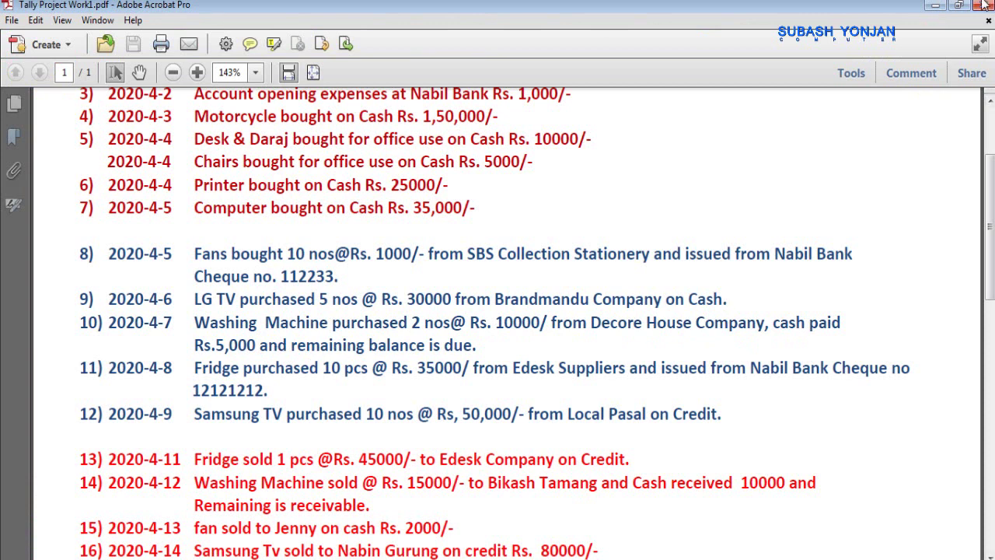
left_click(935, 5)
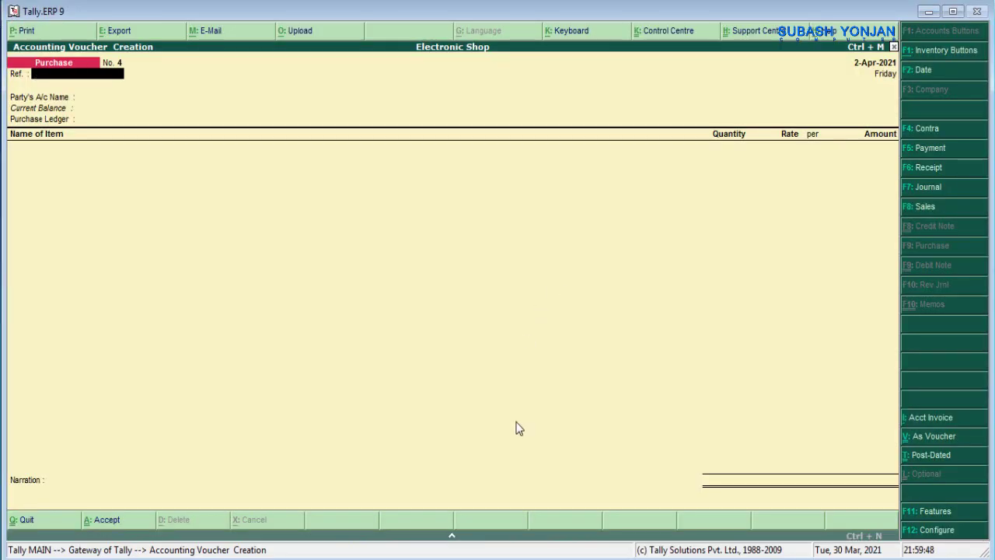
- Open a payment voucher and debit Decore House Company 5,000
left_click(935, 151)
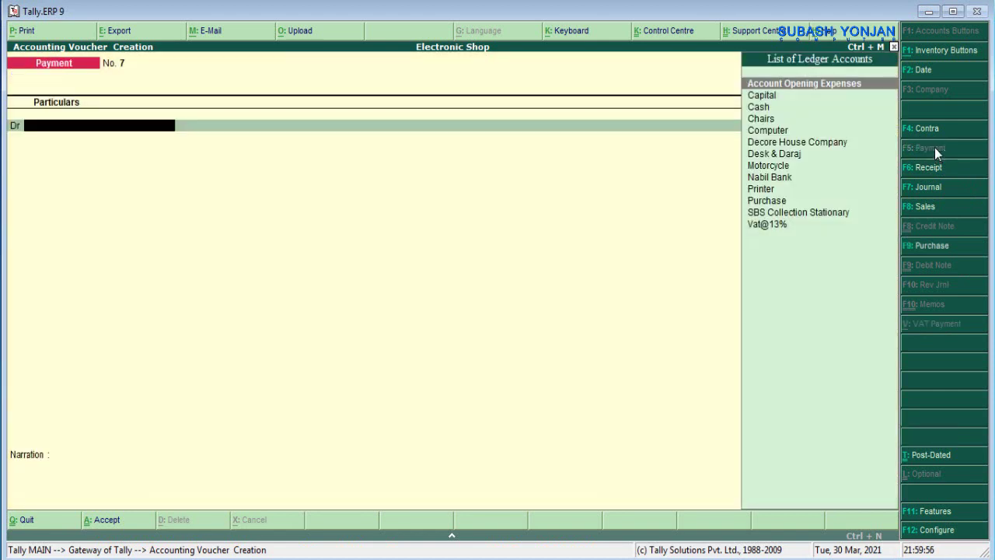
key("Down")
key("Down")
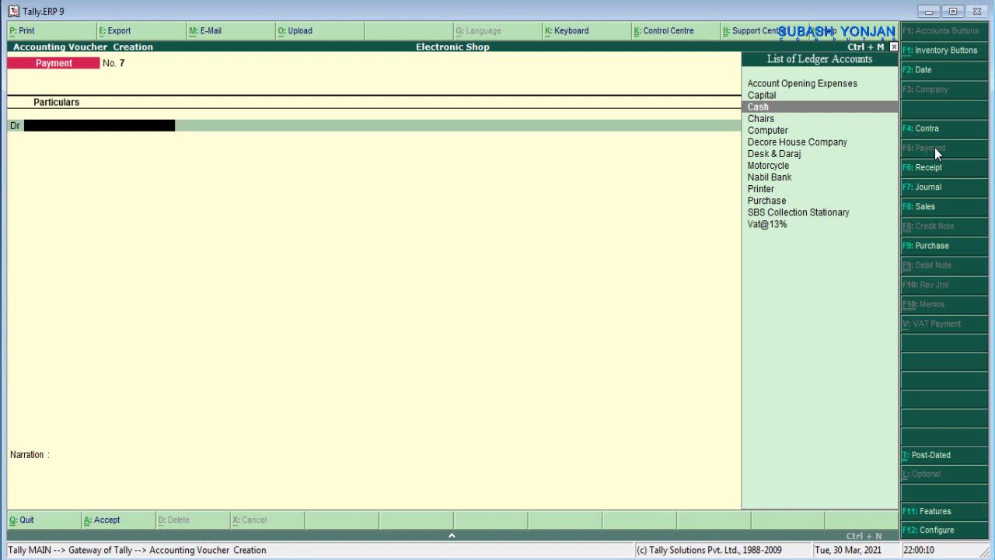
key("Down")
key("Down")
key("Down")
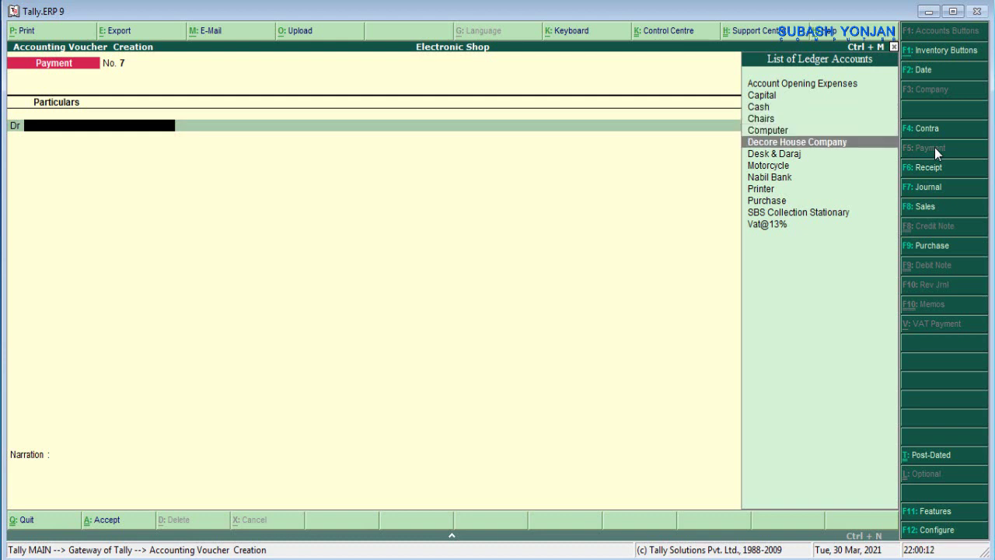
key("Return")
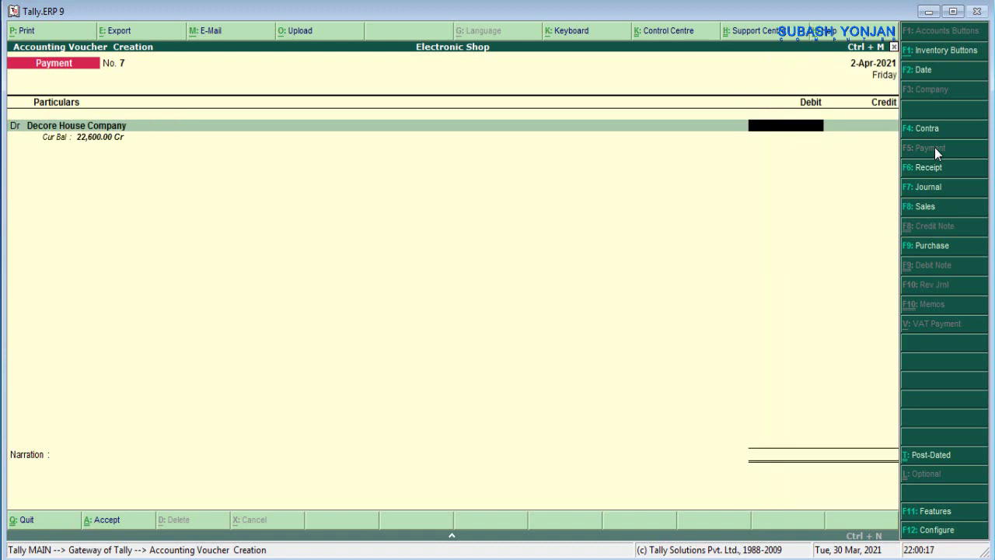
type("5000")
key("Return")
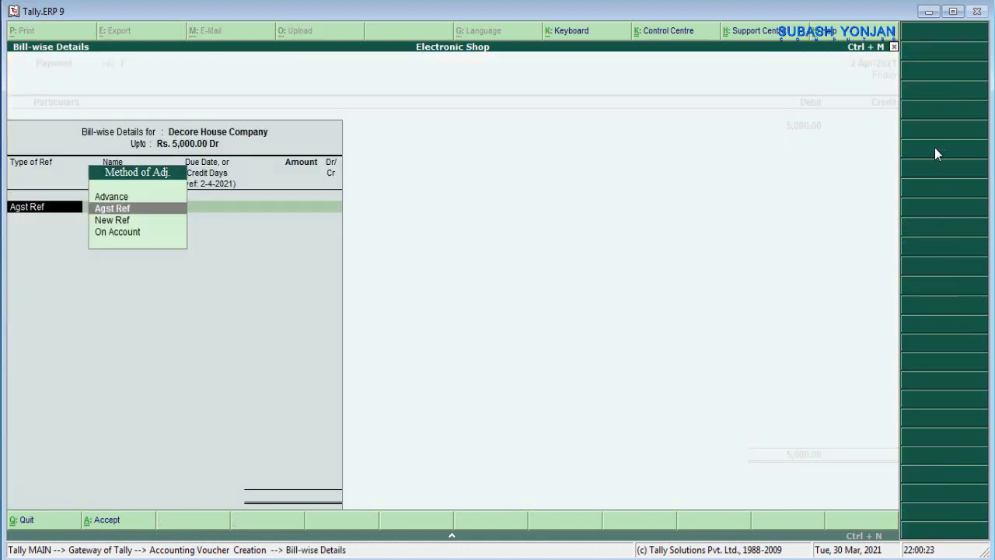
- Adjust the 5,000 Dr against pending bill 03 using Agst Ref
key("Return")
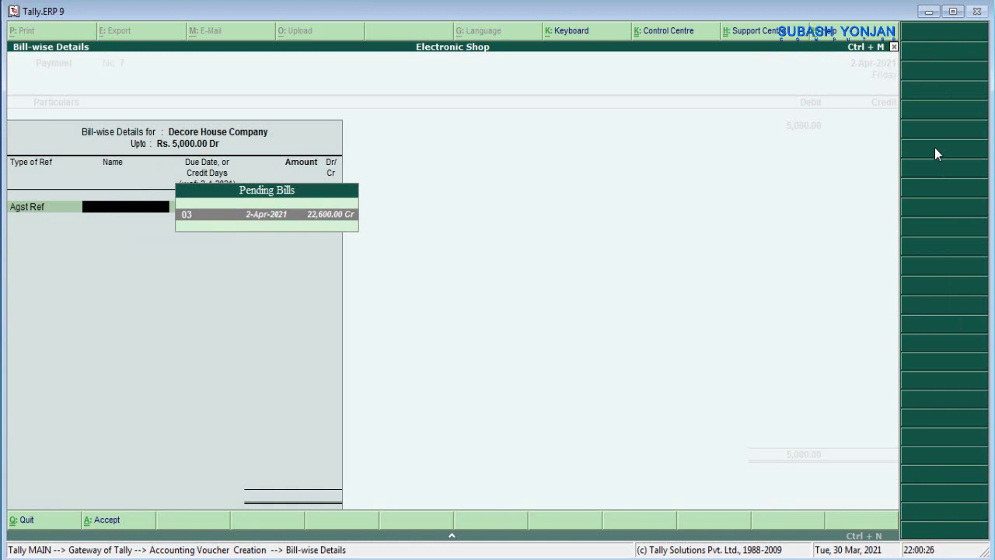
left_click(324, 220)
key("Return")
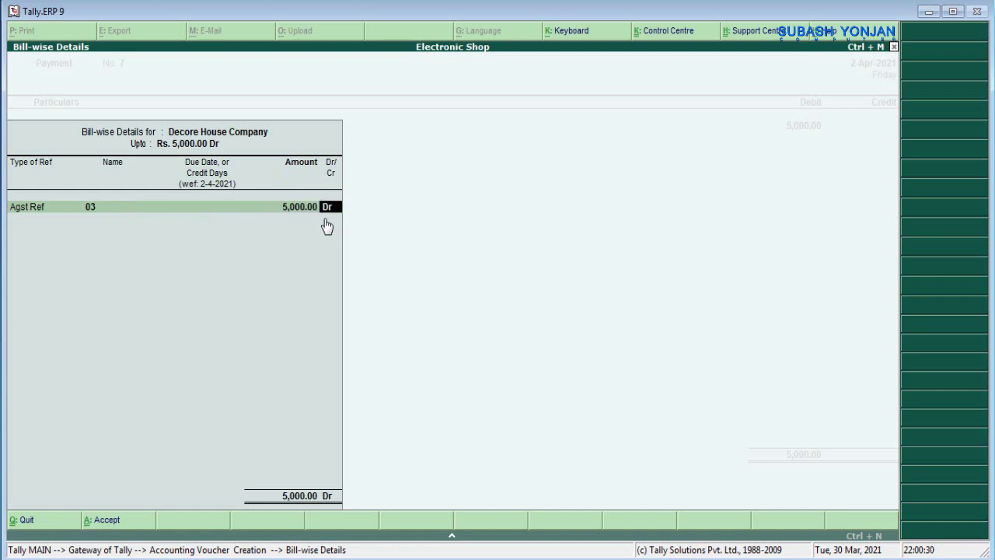
key("Return")
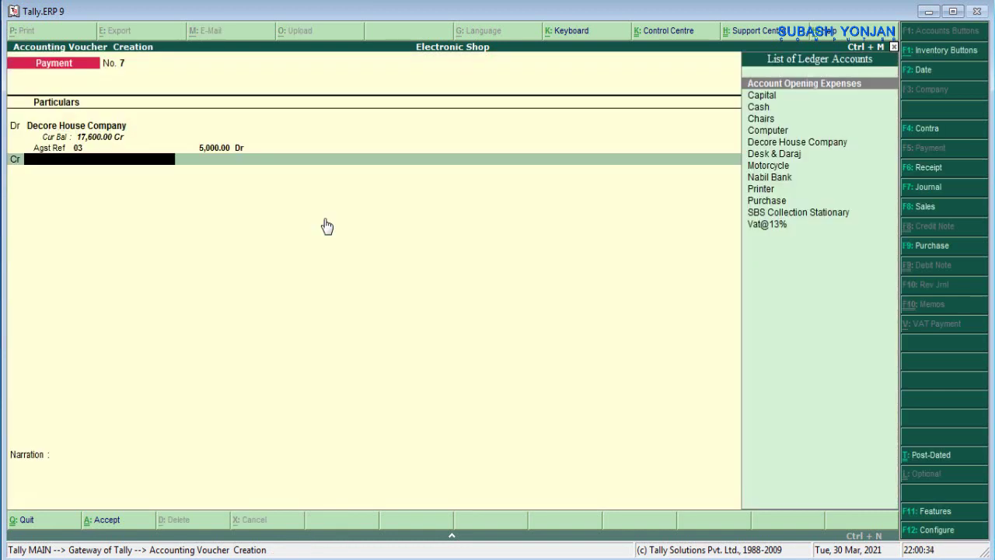
- Credit Cash with the 5,000 payment
key("Down")
key("Down")
key("Return")
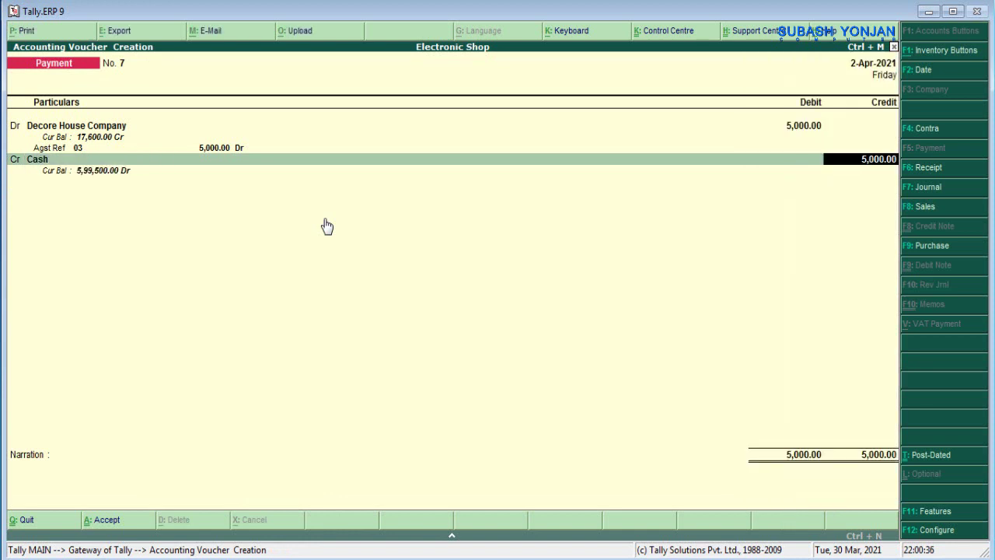
key("Return")
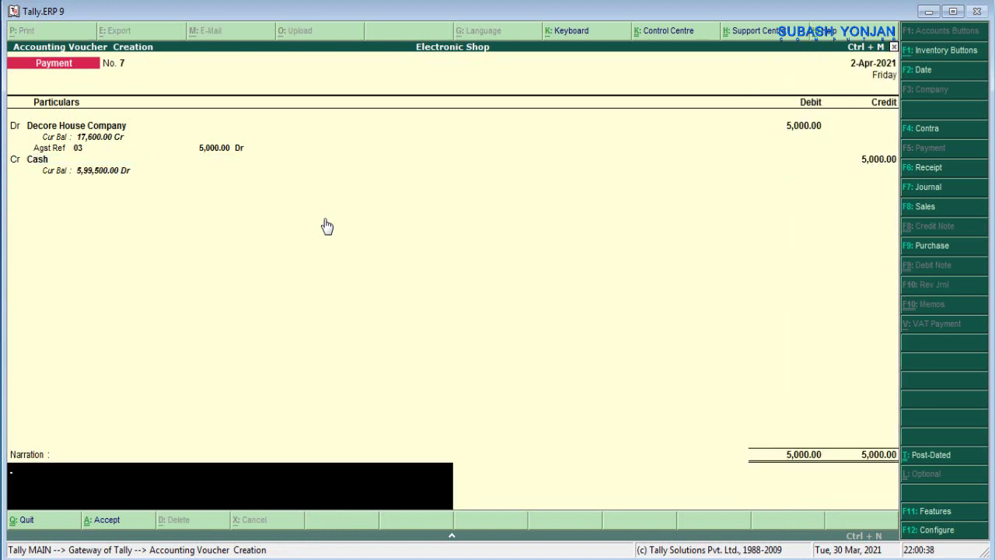
- Add the narration 'being cash paid to decrre house company', save, and return to the PDF
type("being cash paid to decr")
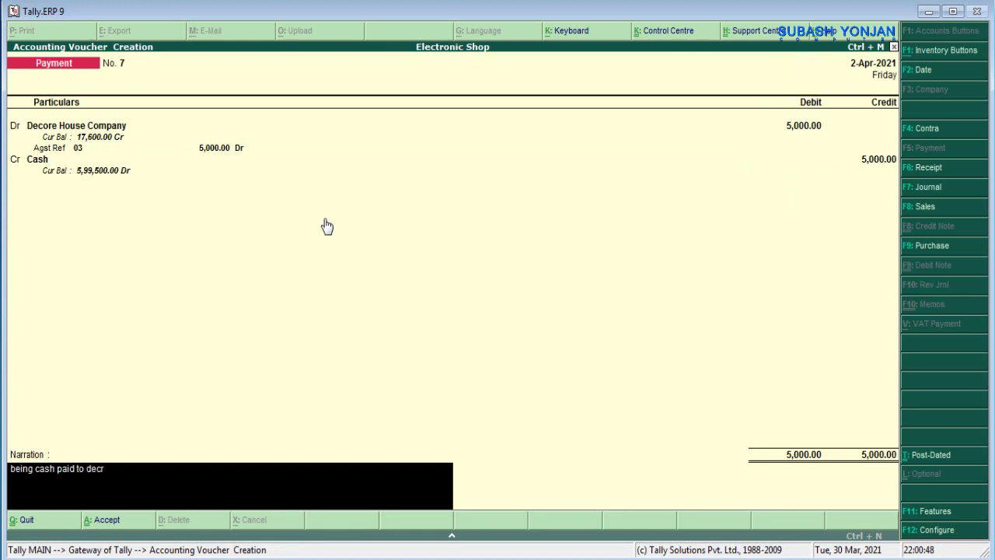
type("re house company")
key("Return")
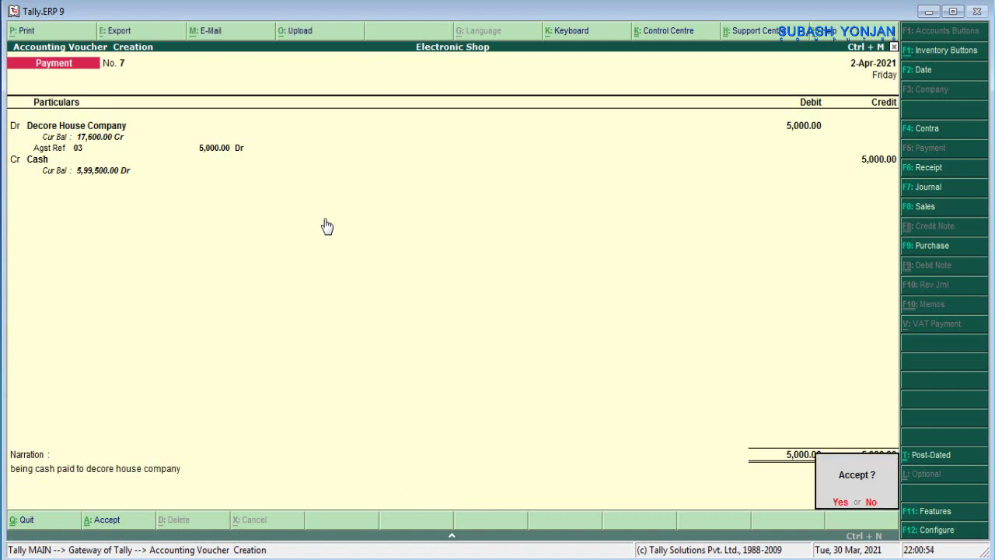
key("Return")
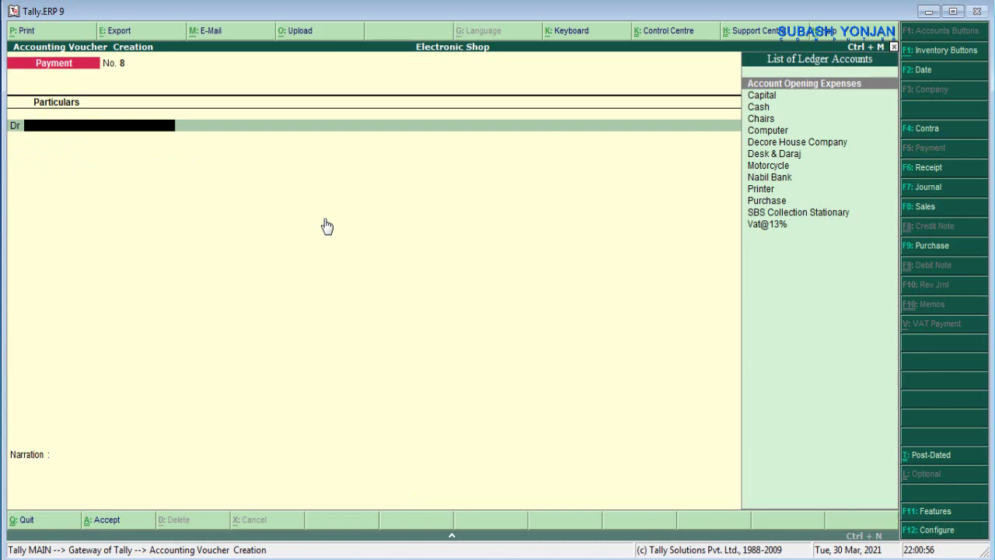
key("alt+Tab")
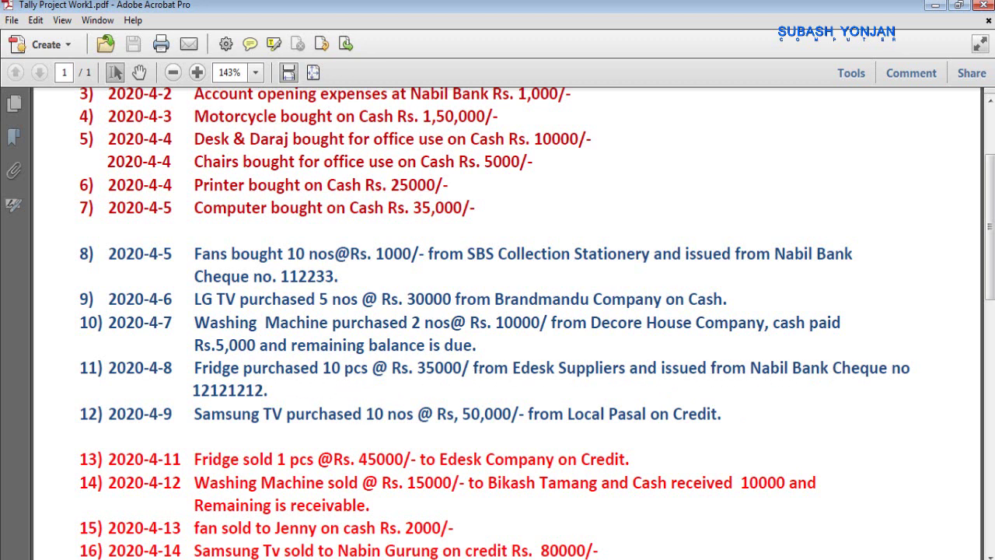
- Bring Tally back in front of Acrobat, showing Electronic Shop's open Payment voucher No. 8
left_click(915, 544)
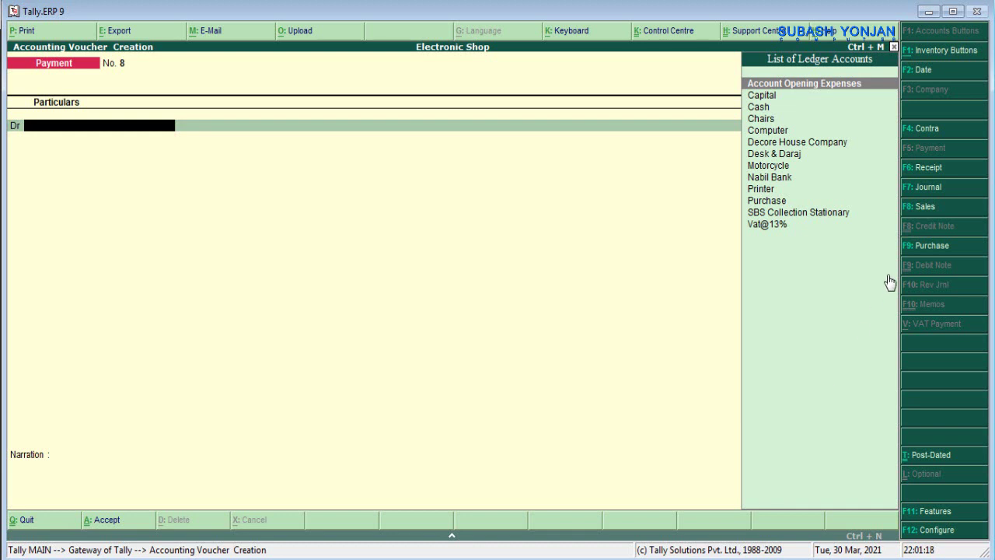
- Start Purchase voucher No. 4 with reference 04, party Nabil Bank and the Purchase ledger
left_click(932, 246)
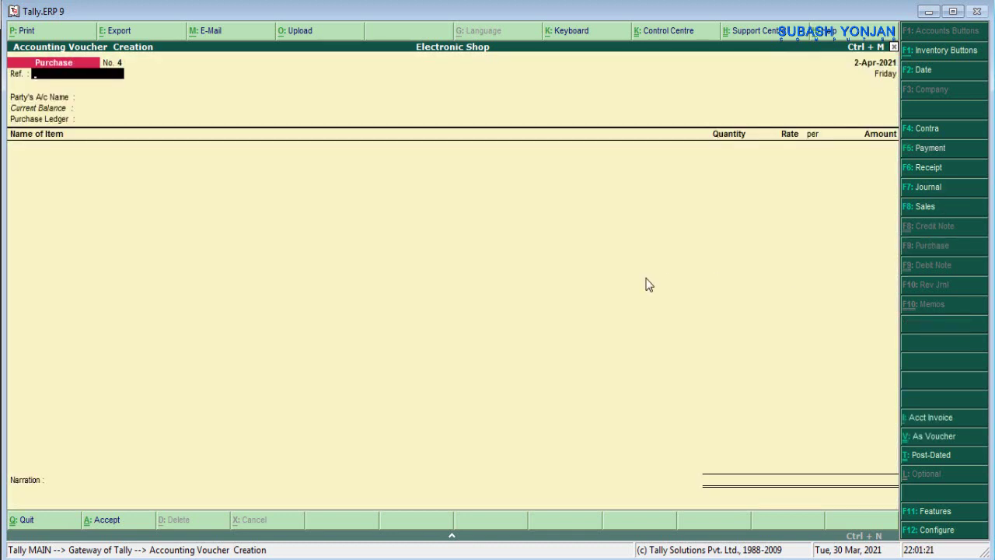
type("04")
key("Return")
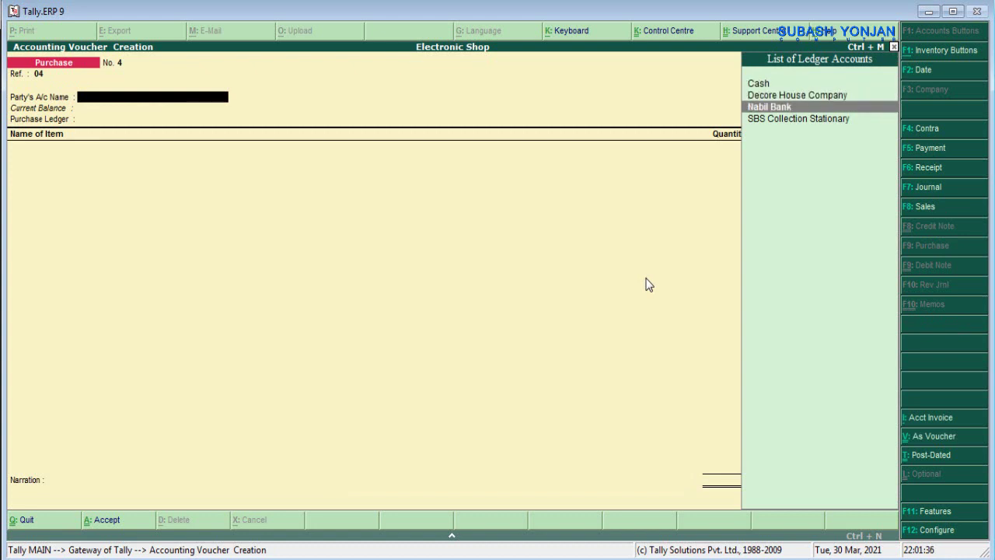
key("Return")
key("Return")
key("Return")
key("Return")
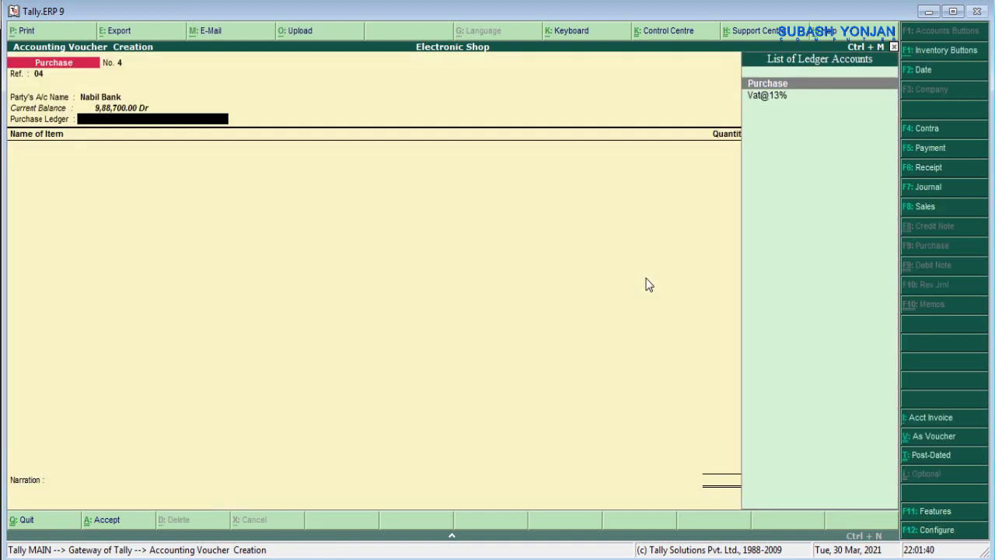
key("Return")
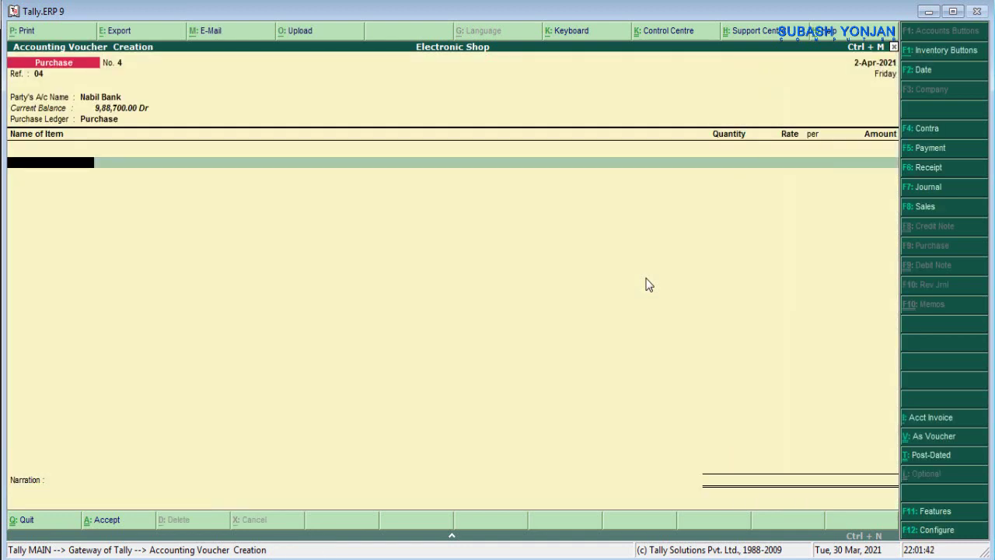
- Create a new stock item Fridge under Primary, counted in Nos
type("F")
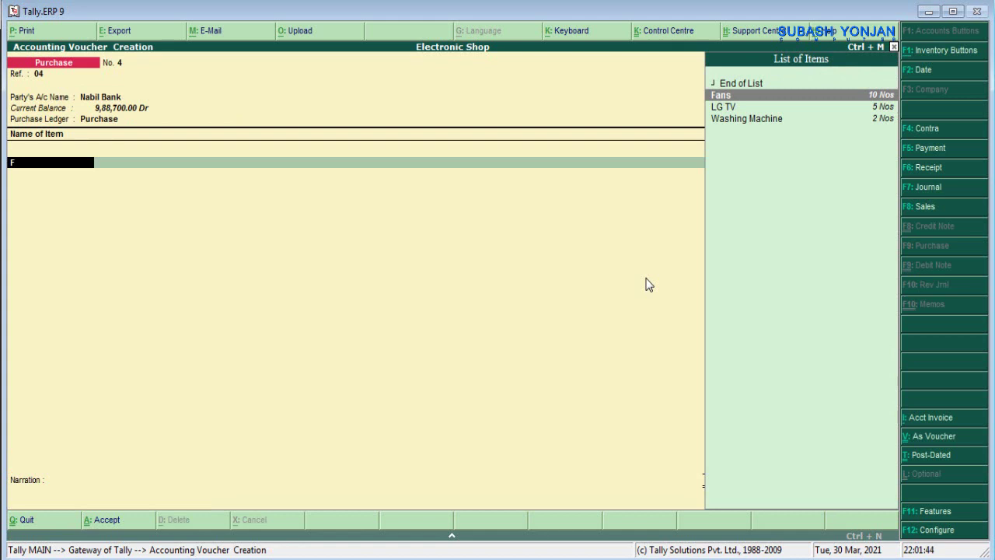
key("alt+c")
type("F")
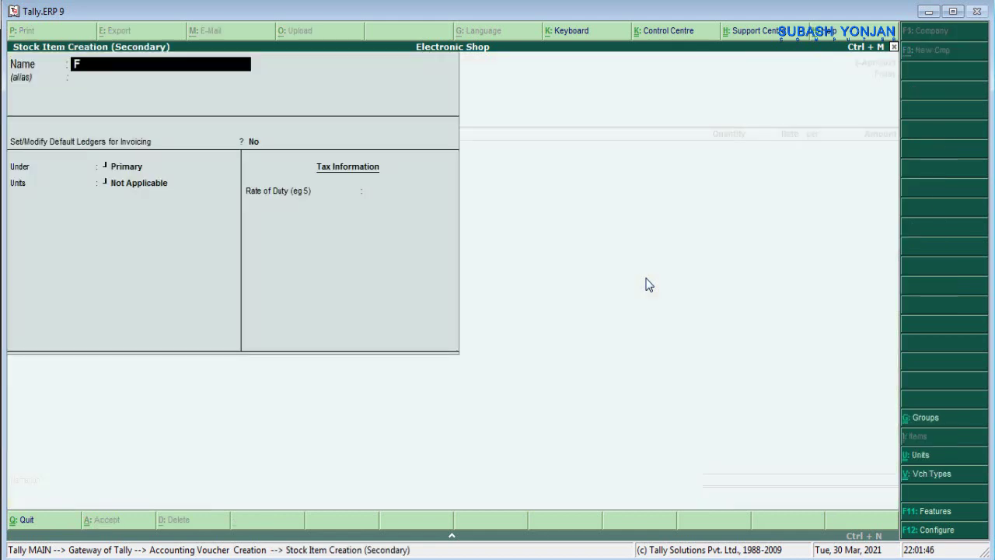
type("ridge")
key("Return")
key("Return")
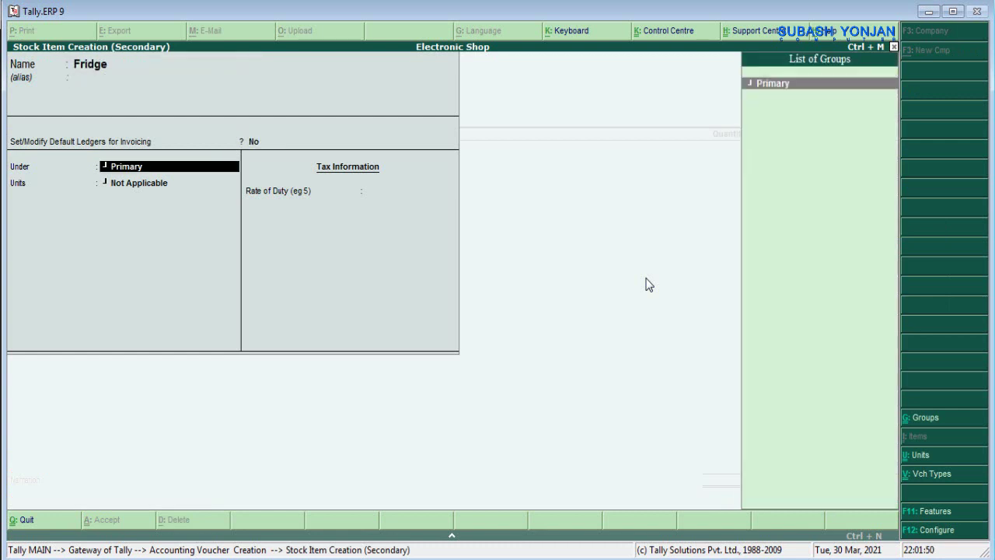
key("Return")
key("Down")
key("Return")
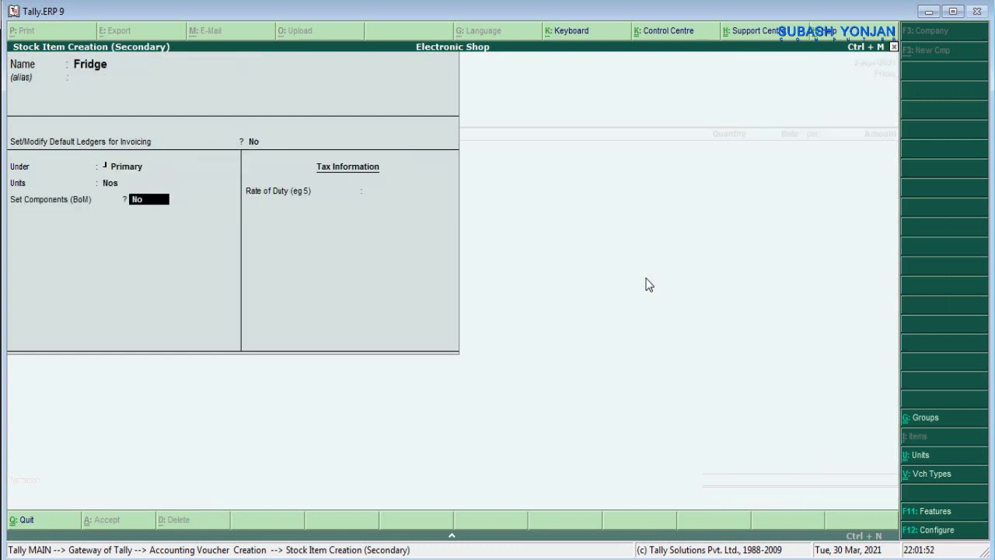
key("Return")
key("Return")
key("Return")
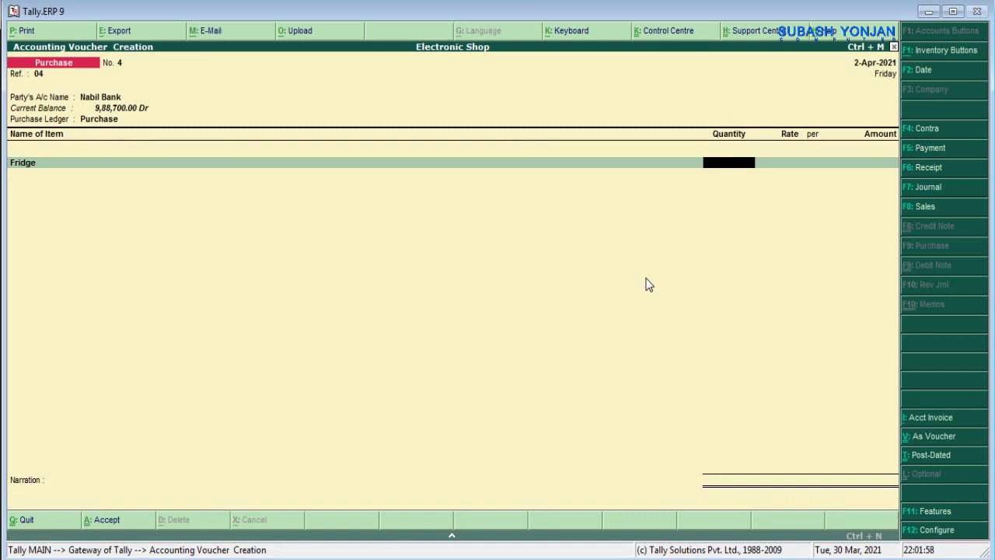
- Enter 10 Fridges at 35,000 each and add the Vat@13% ledger
type("10")
key("Return")
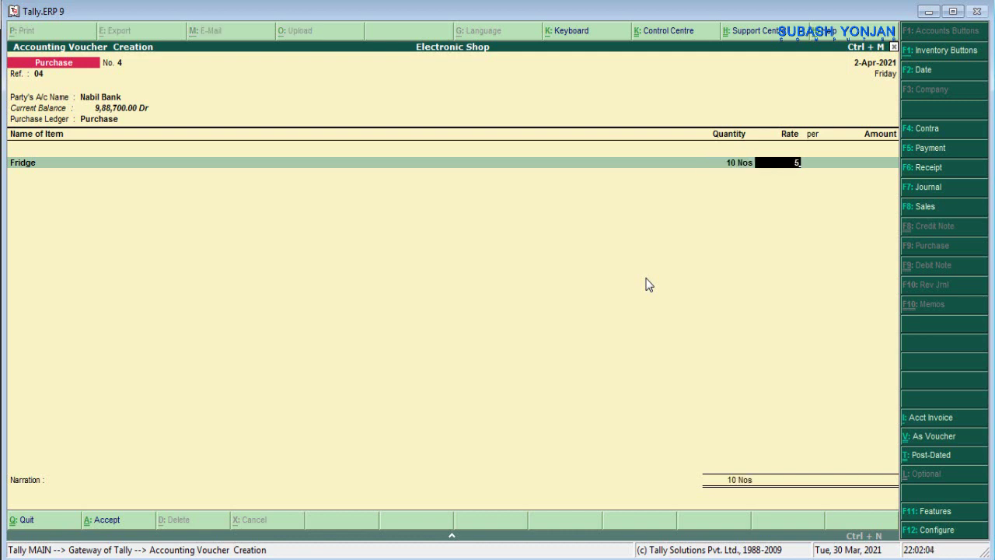
type("35000")
key("Return")
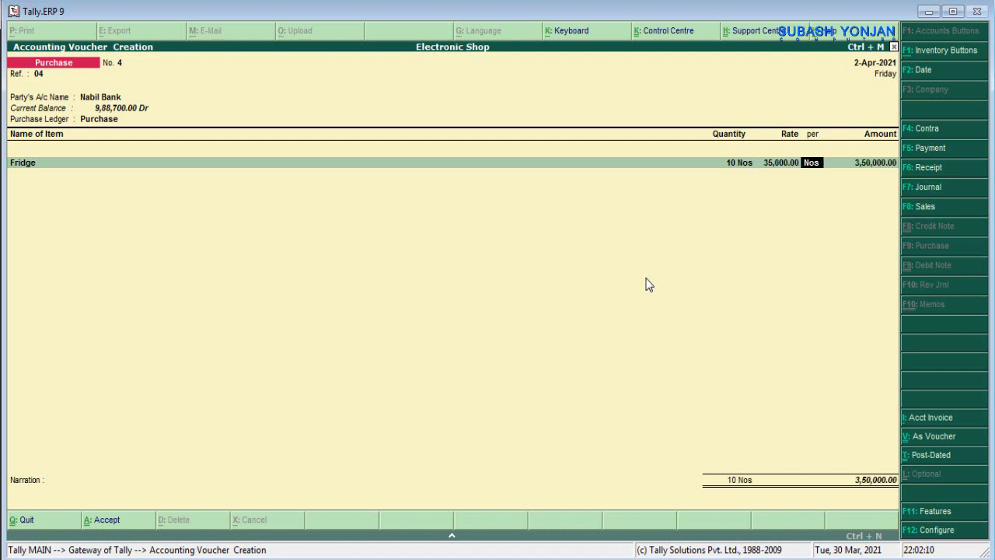
key("Return")
key("Return")
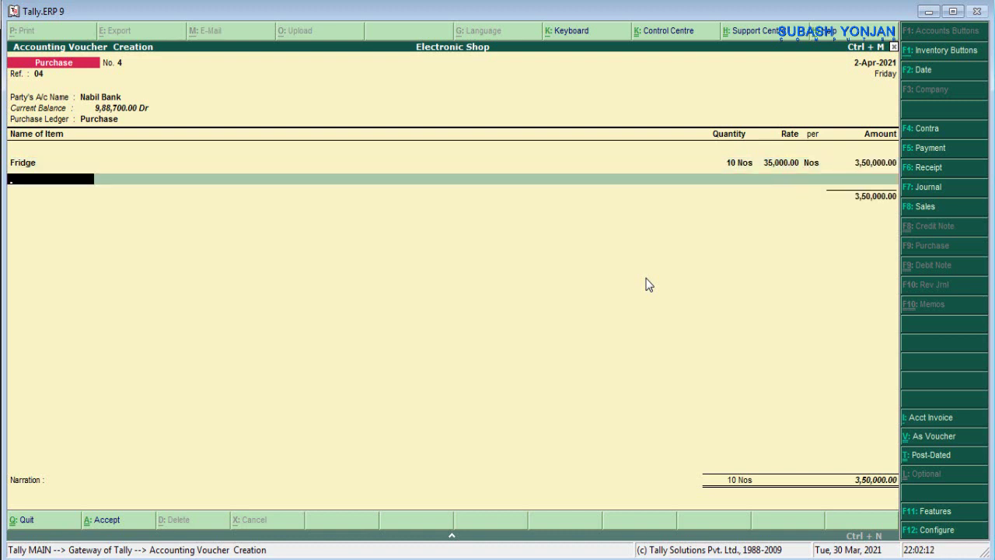
key("Return")
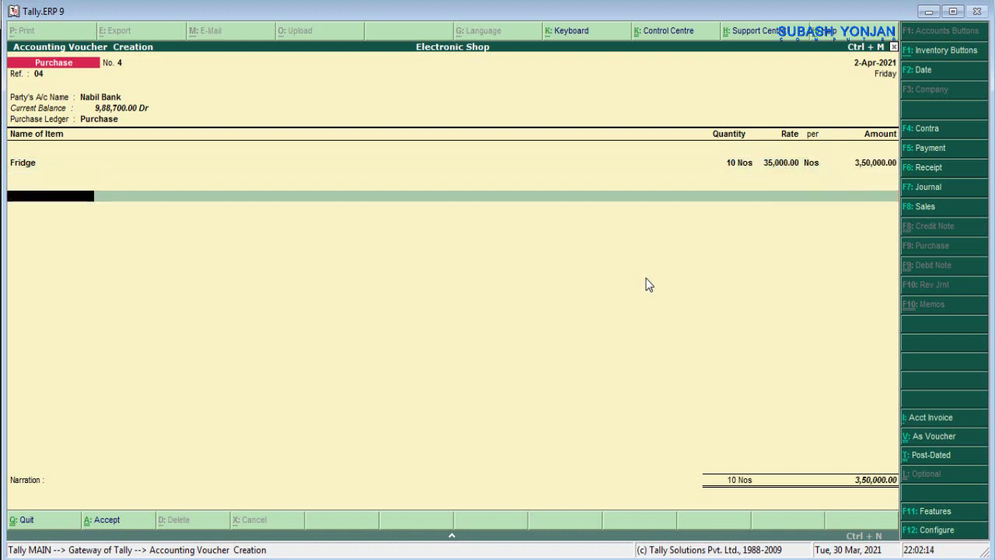
type("Va")
key("Return")
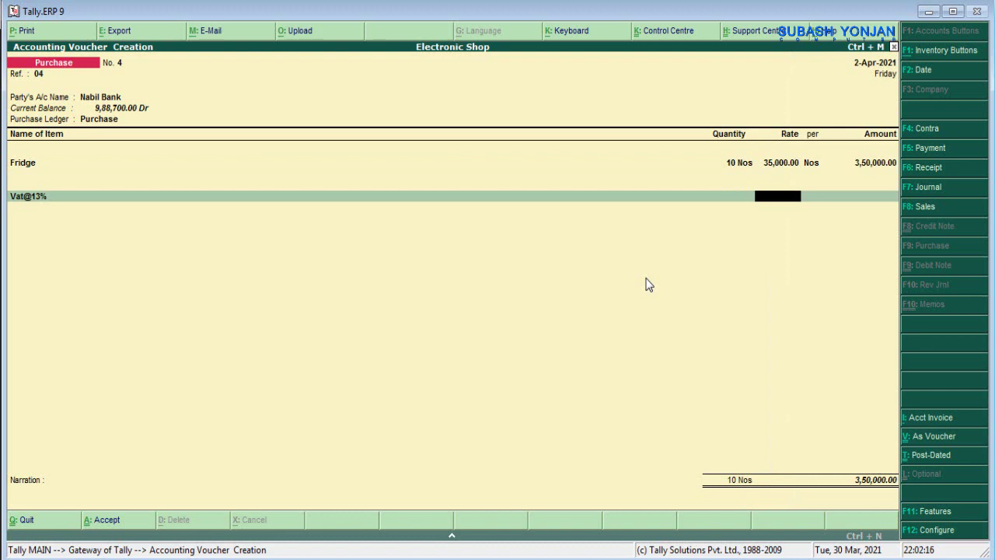
type("13%")
key("Return")
key("Return")
key("Return")
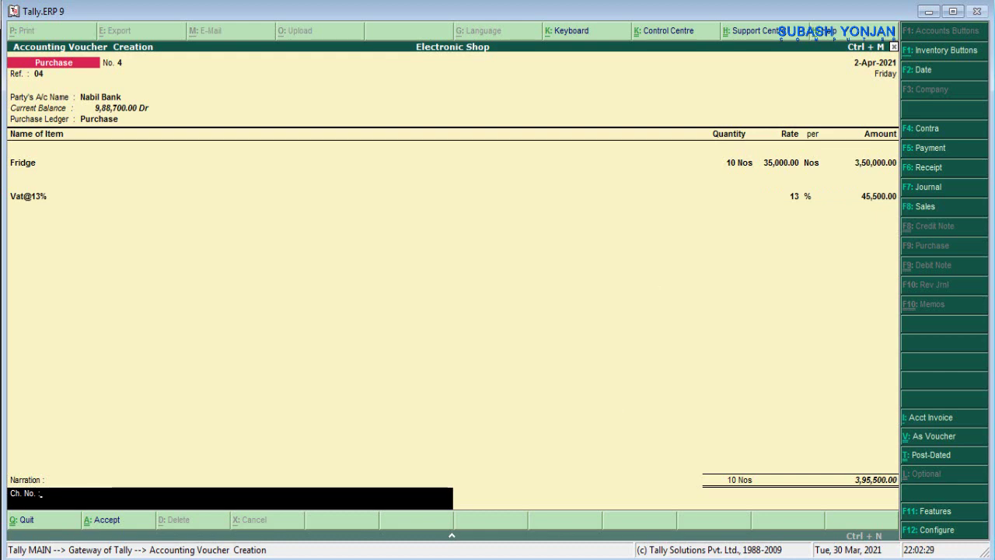
- Copy transaction 11's cheque number from the PDF into the narration, save the voucher, and return to the PDF
key("alt+Tab")
left_click_drag(193, 390, 267, 389)
key("ctrl+c")
key("alt+Tab")
key("ctrl+alt+v")
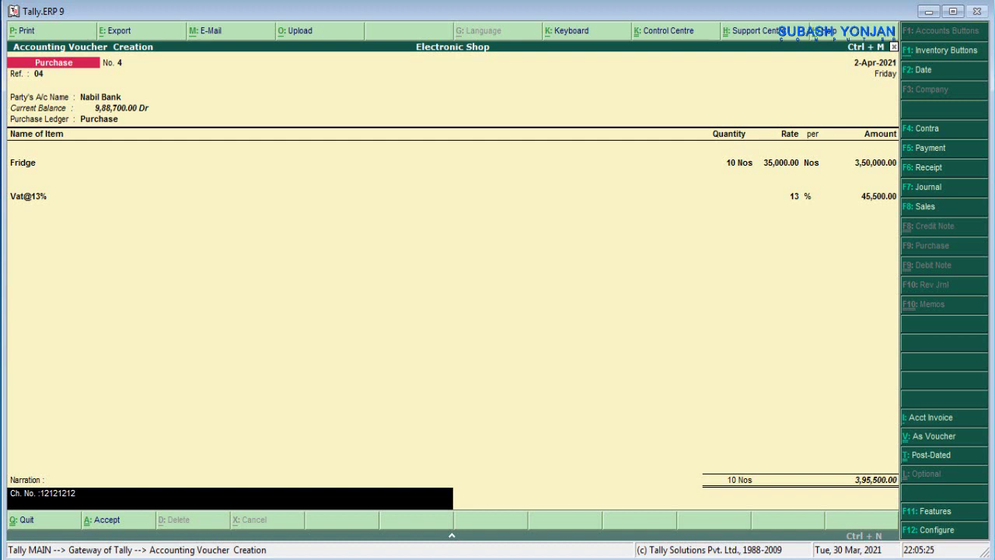
type("cash paid")
key("Return")
key("Return")
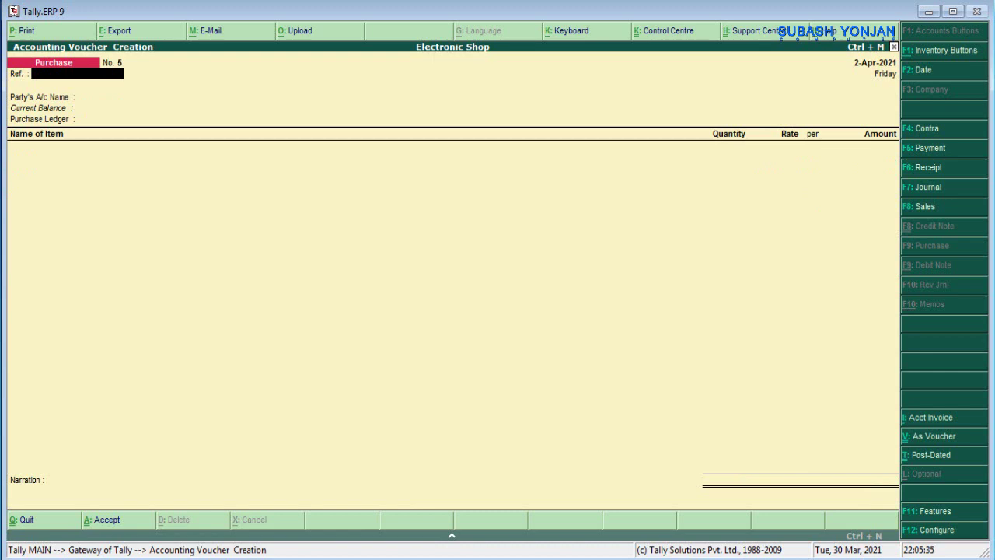
key("alt+Tab")
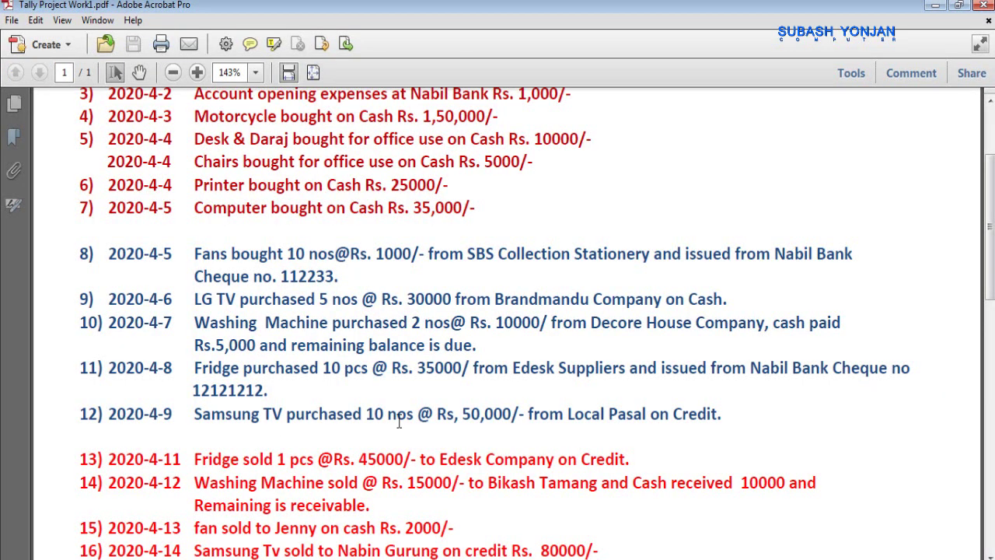
scroll(435, 404, "down", 2)
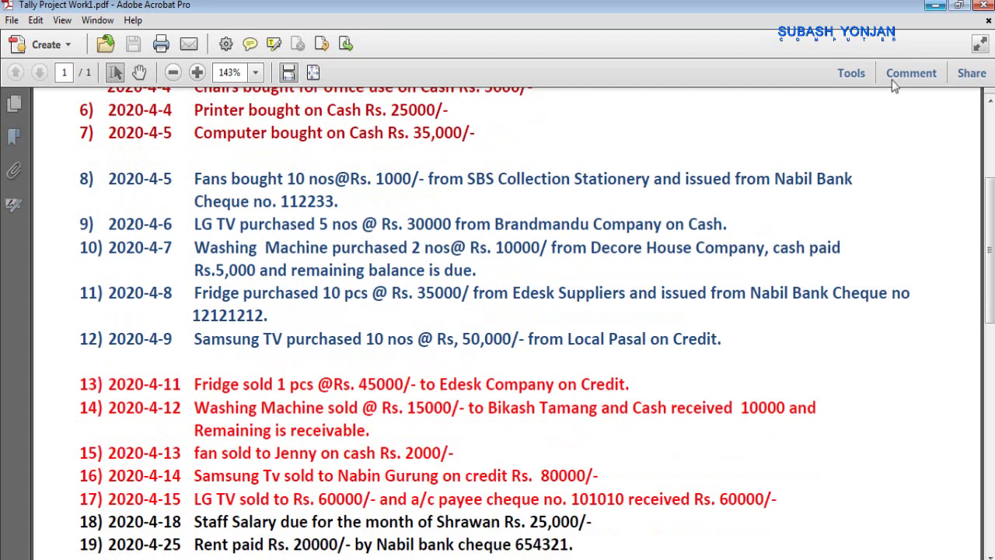
double_click(692, 342)
- Start purchase voucher ref 05 with a new Local Pasal ledger under Sundry Creditors and the Purchase ledger
left_click(935, 7)
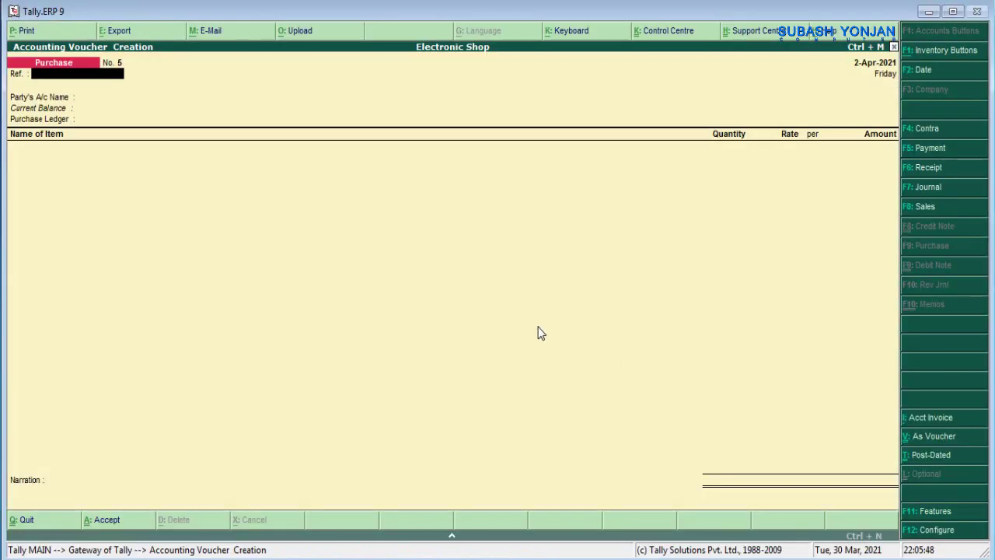
type("05")
key("Return")
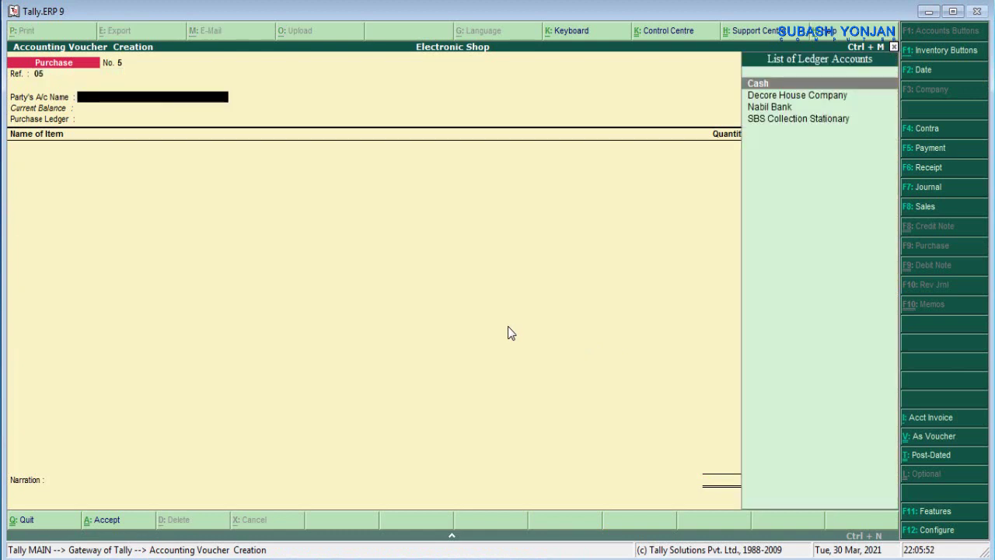
key("alt+c")
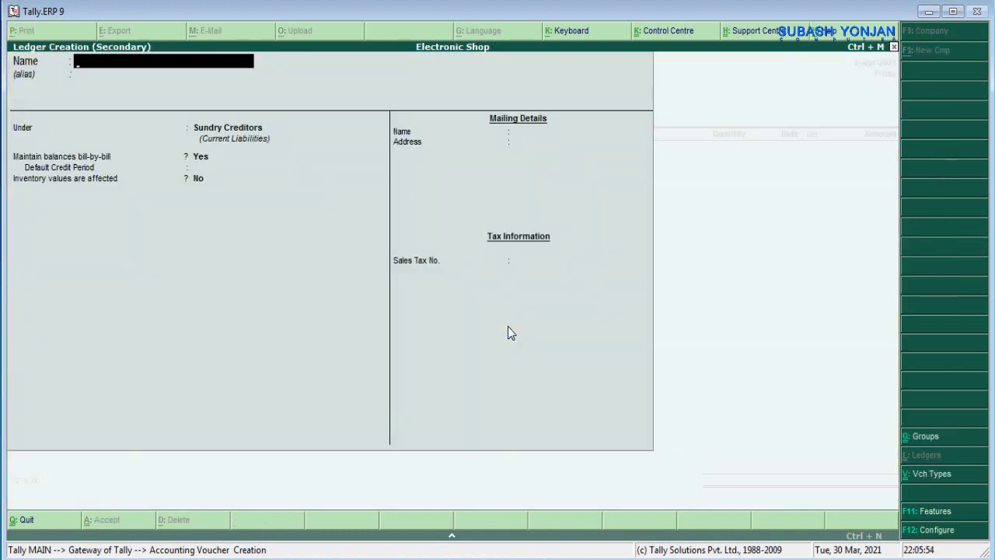
type("Loc")
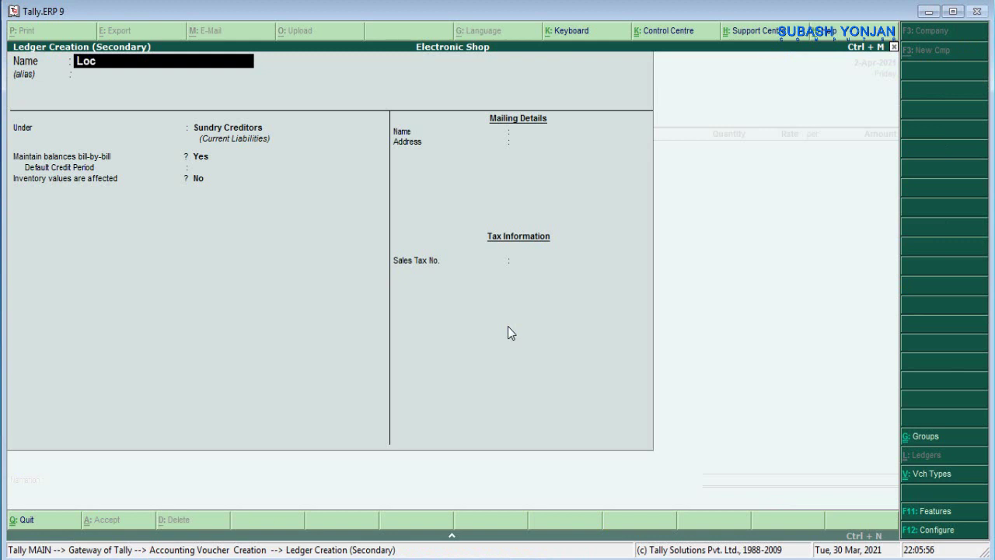
type("al Pasal")
key("Return")
key("Return")
key("Return")
key("Return")
key("Return")
key("Return")
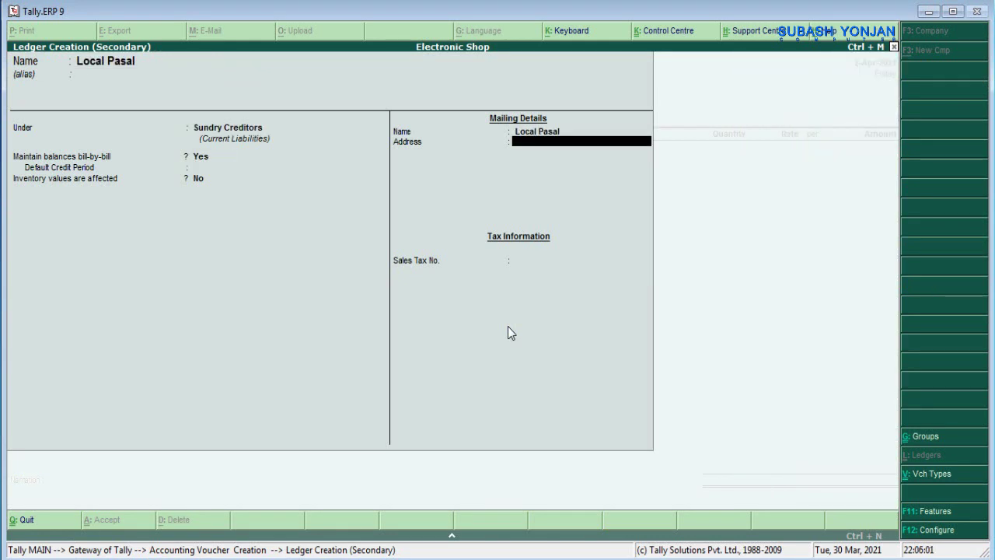
key("Return")
key("Return")
key("Return")
key("Return")
key("Return")
key("Return")
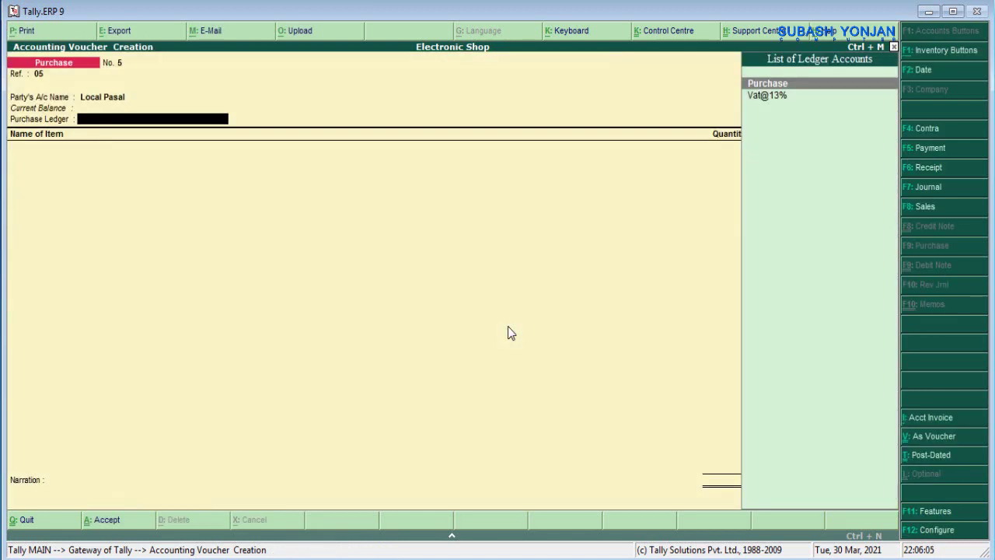
key("Return")
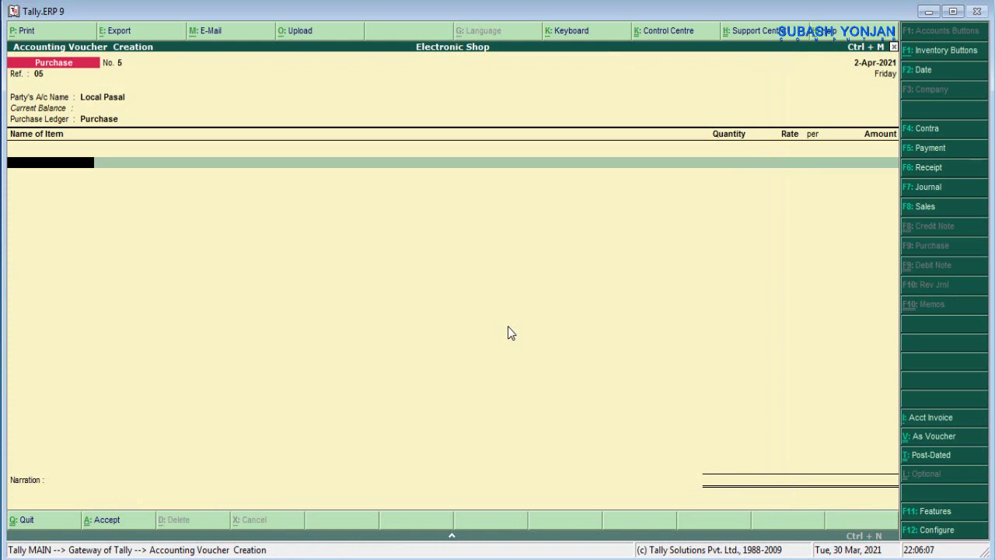
- Create stock item Samsung TV counted in Nos and return to the voucher
key("alt+c")
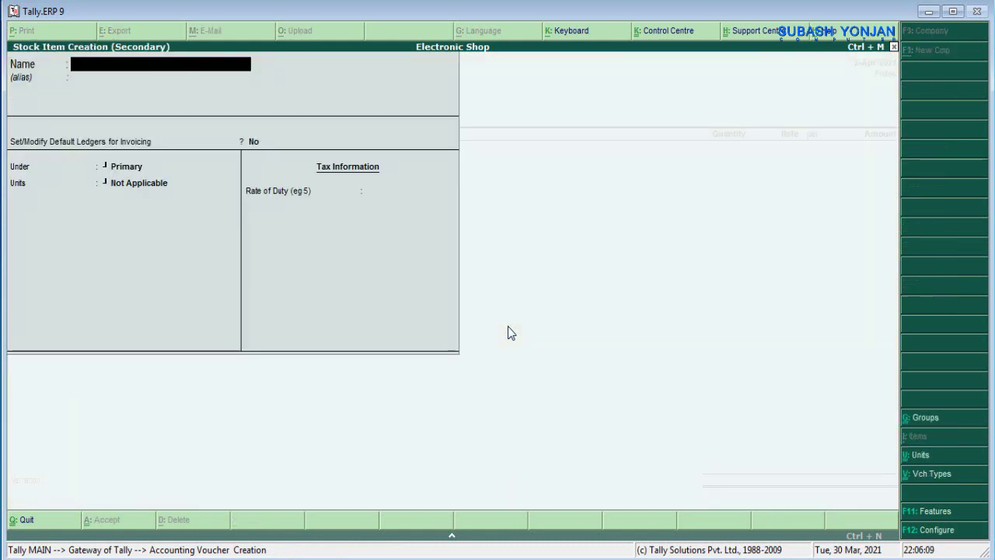
type("Samsung TV")
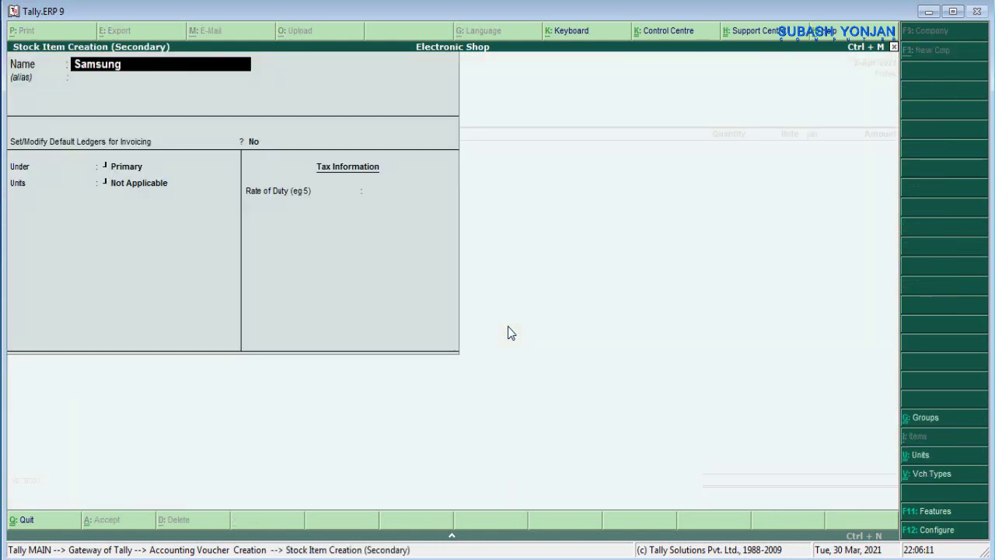
key("Return")
key("Return")
key("Return")
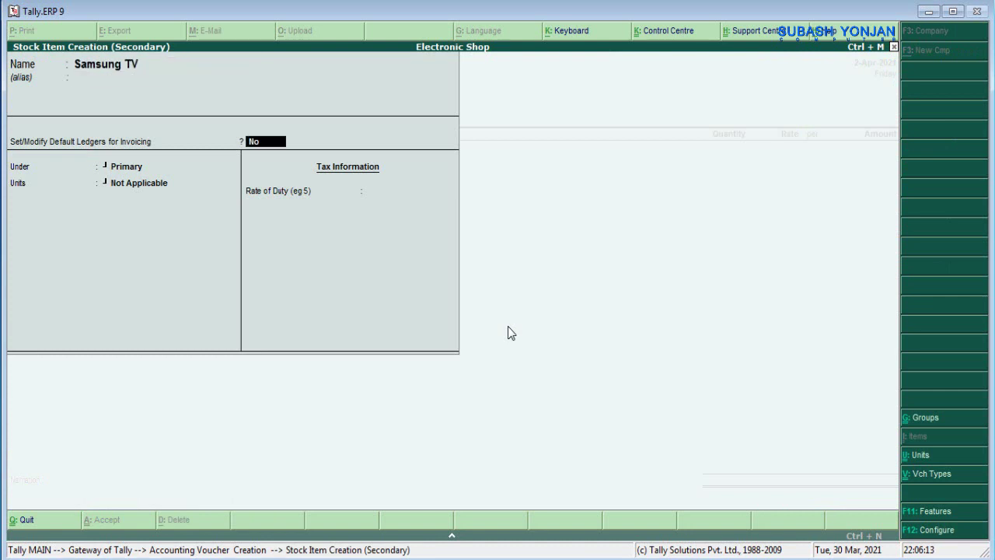
key("Down")
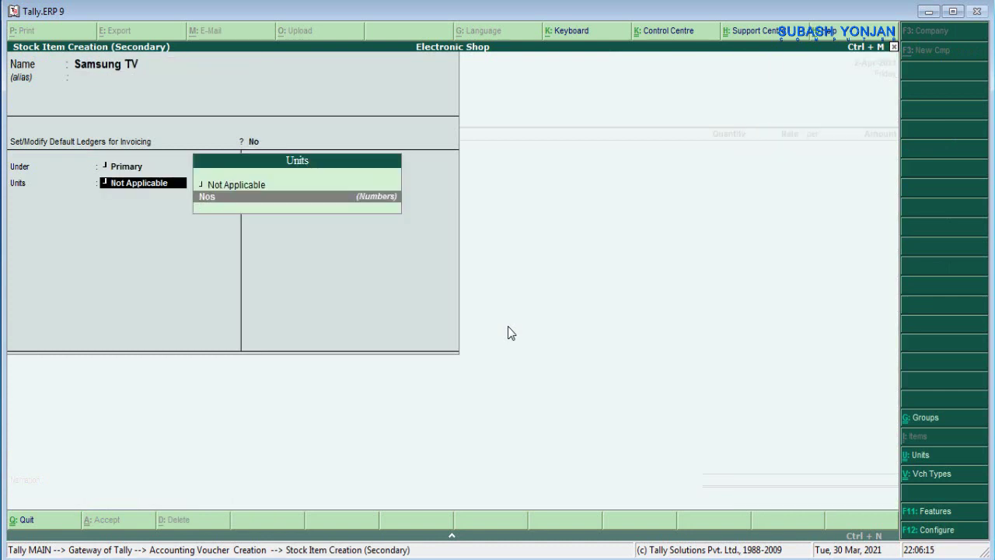
key("Return")
key("Return")
key("Return")
key("ctrl+a")
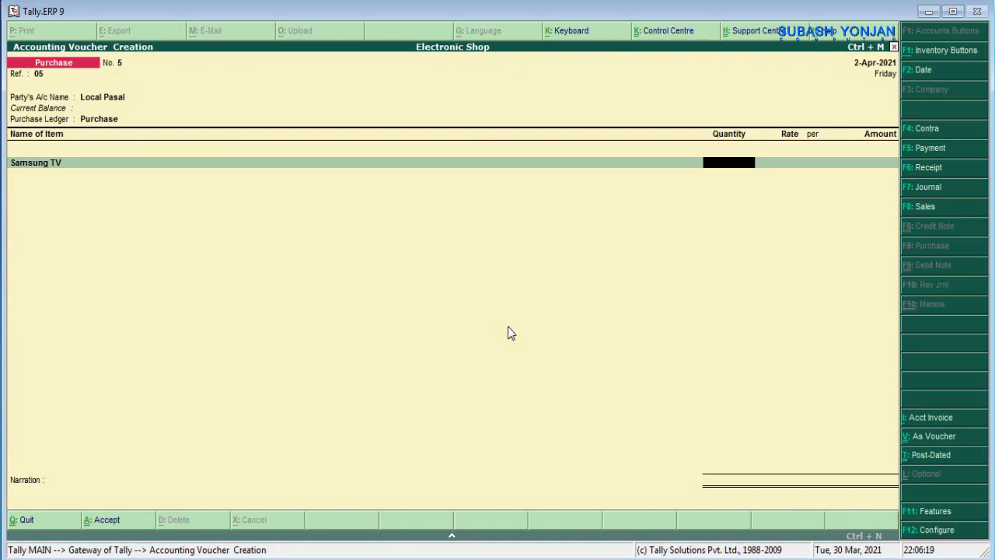
- Enter 10 Samsung TVs at 50,000 each and add Vat@13% at 13%
type("10")
key("Return")
type("50000")
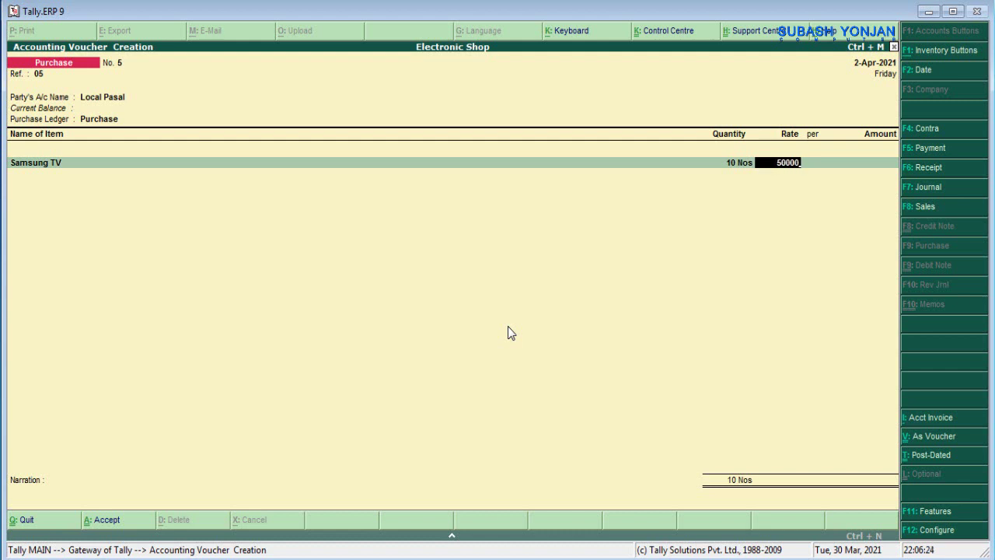
key("Return")
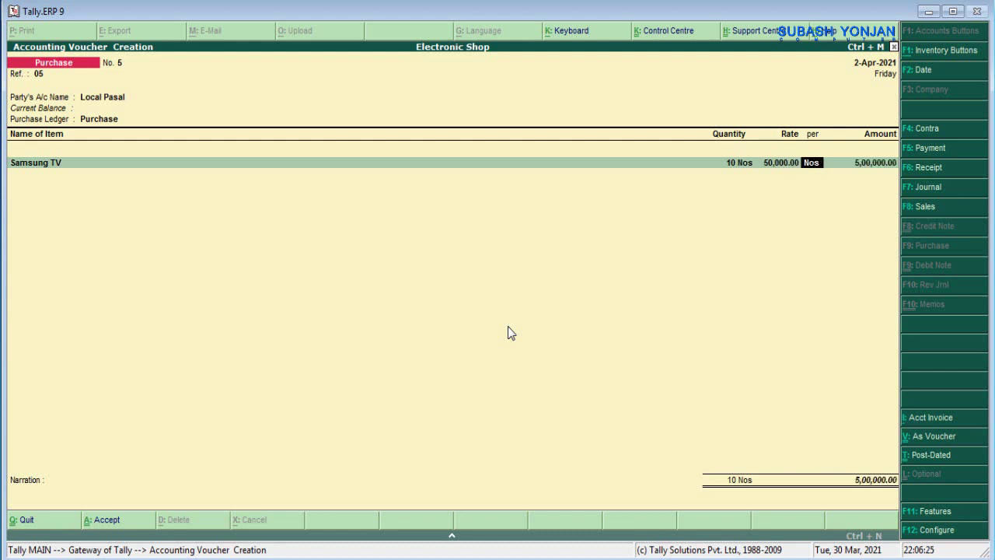
key("Return")
key("Return")
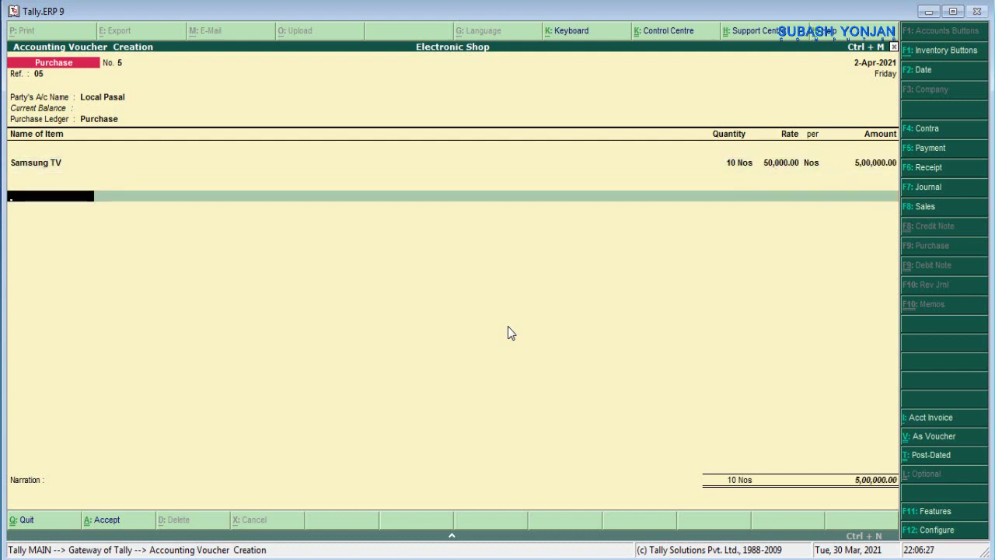
key("Return")
type("V")
key("Return")
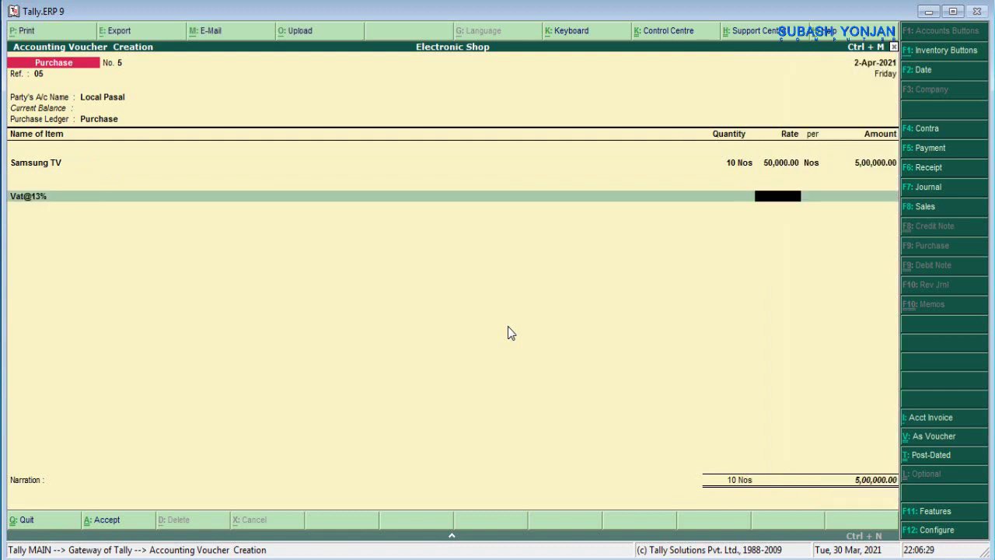
type("13")
key("Return")
key("Return")
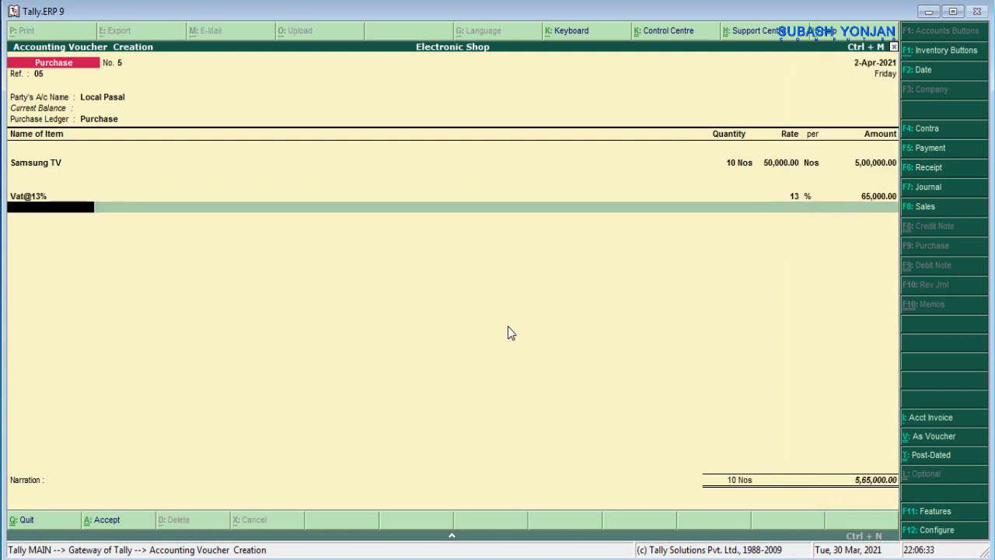
key("Return")
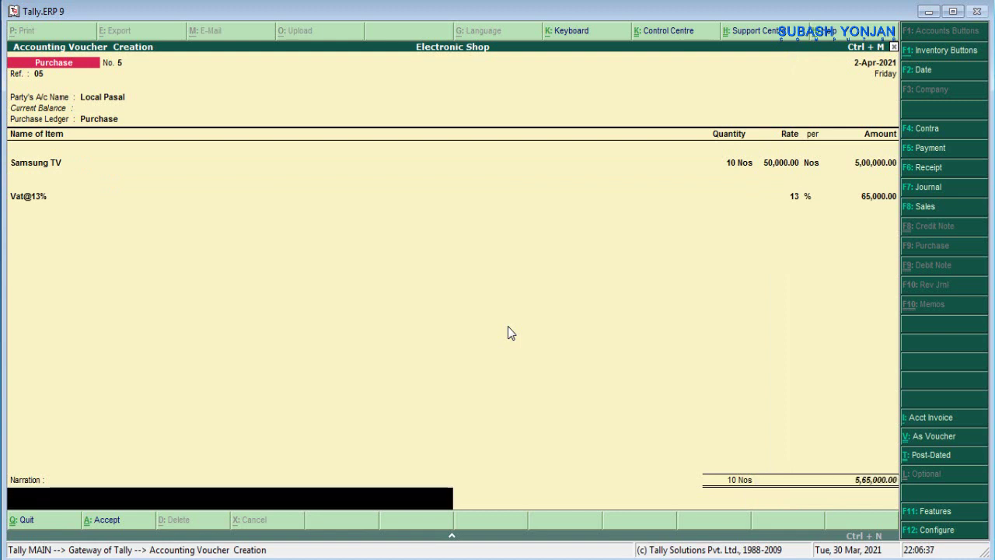
- Narrate the voucher as goods purchased on credit and save it
type("b")
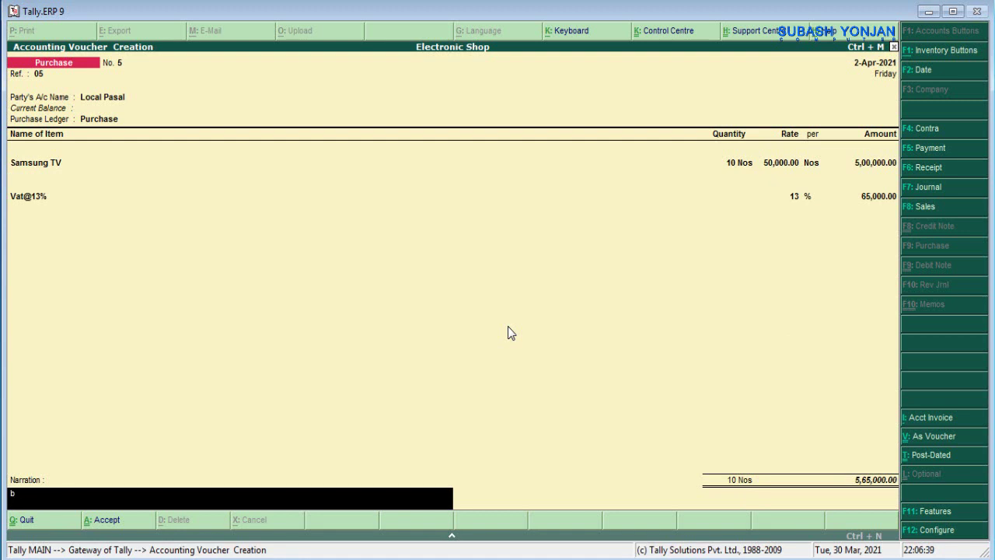
type("eing goods pr")
key("BackSpace")
key("BackSpace")
key("BackSpace")
type("purchased in c")
key("BackSpace")
type("on cred")
key("BackSpace")
type("edit")
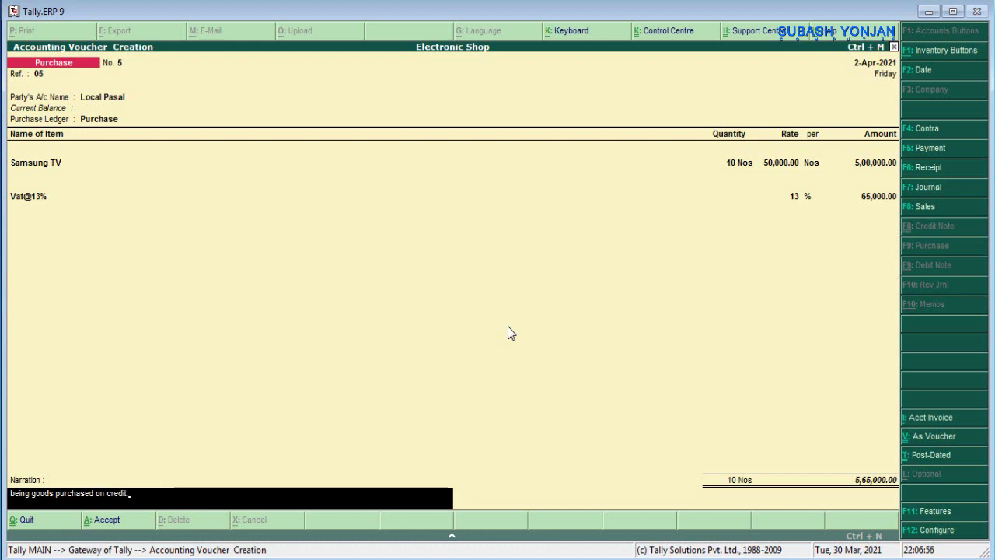
type(".")
key("Return")
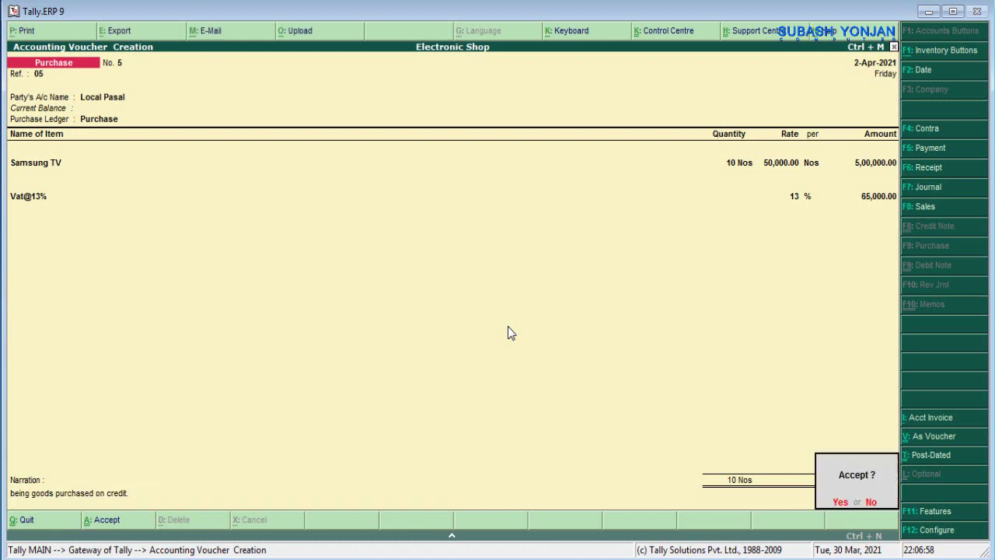
key("Return")
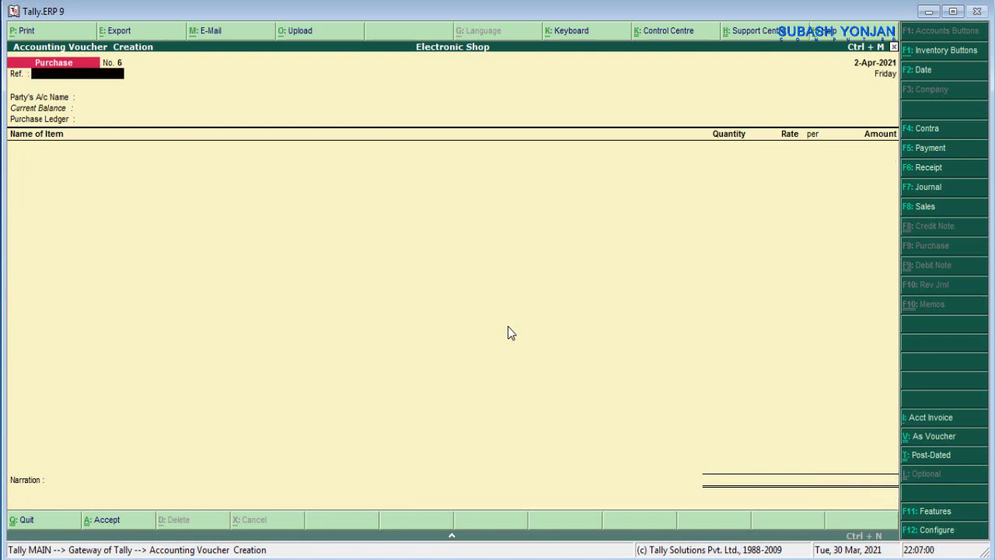
key("alt+Tab")
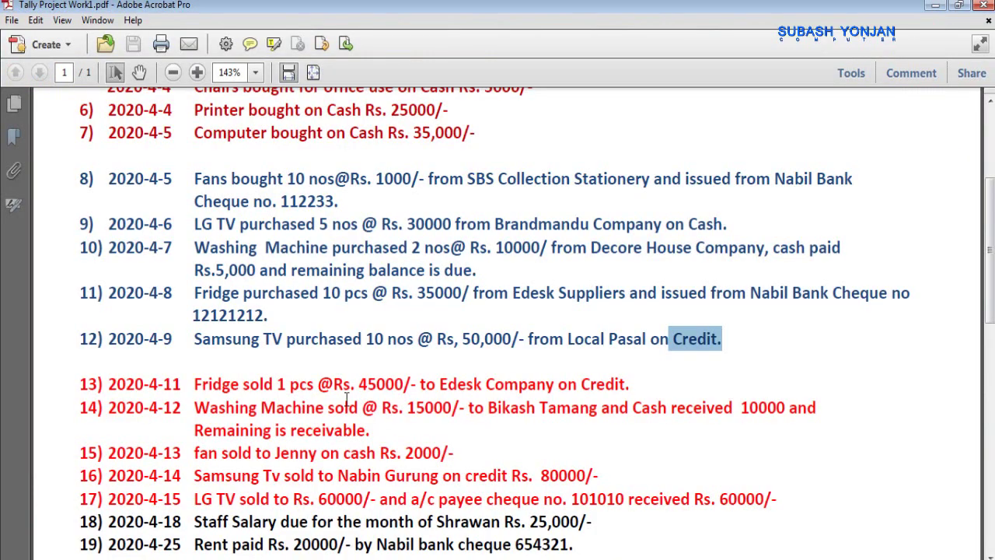
scroll(336, 303, "down", 2)
left_click(293, 309)
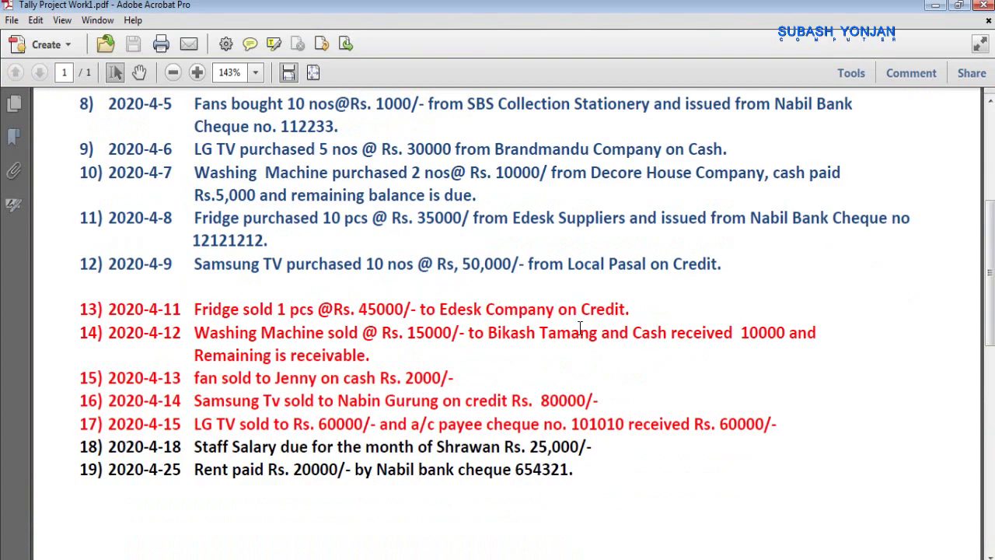
key("alt+Tab")
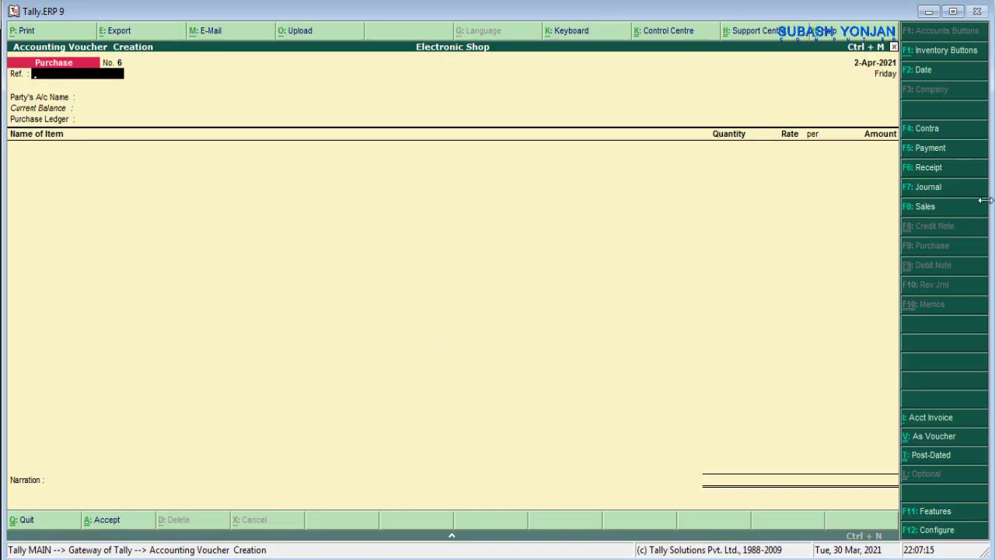
- Switch to a Sales voucher with reference 06
left_click(936, 205)
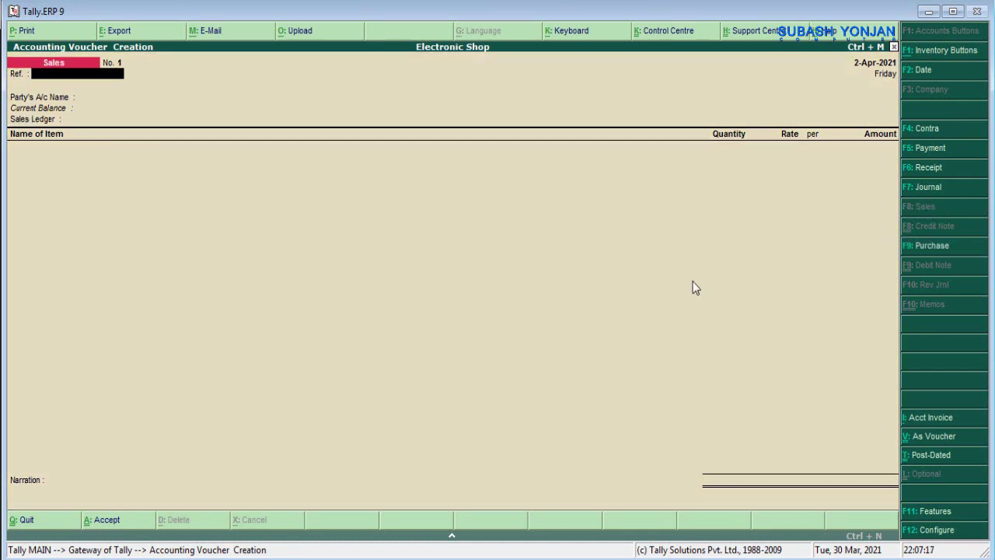
type("06")
key("Return")
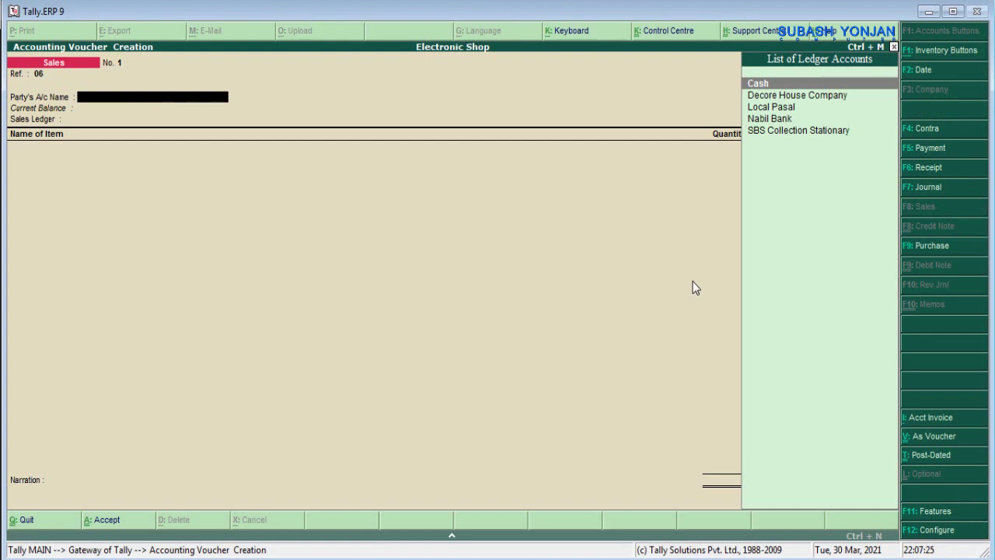
- Create the party ledger Edesk Computer under Sundry Debtors
key("alt+c")
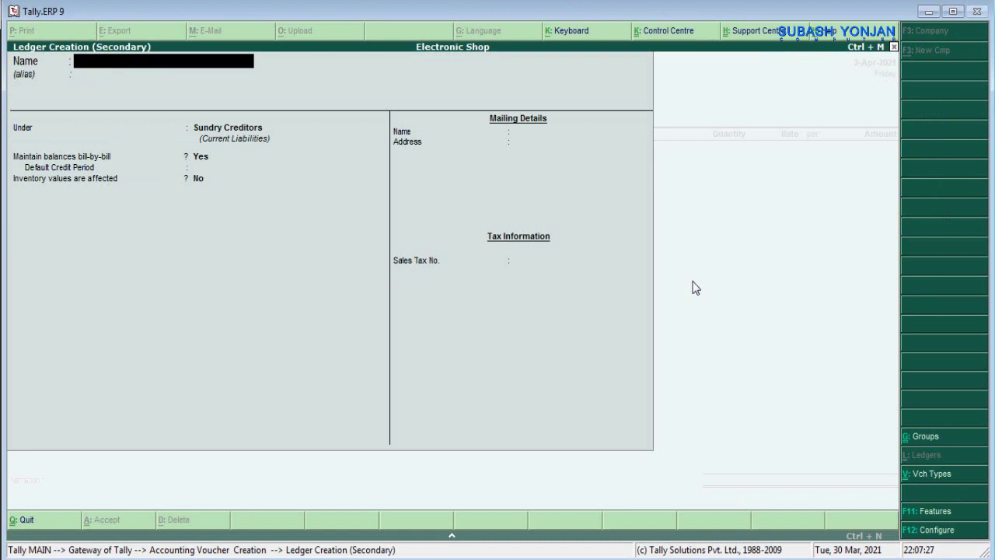
type("Ed")
key("alt+Tab")
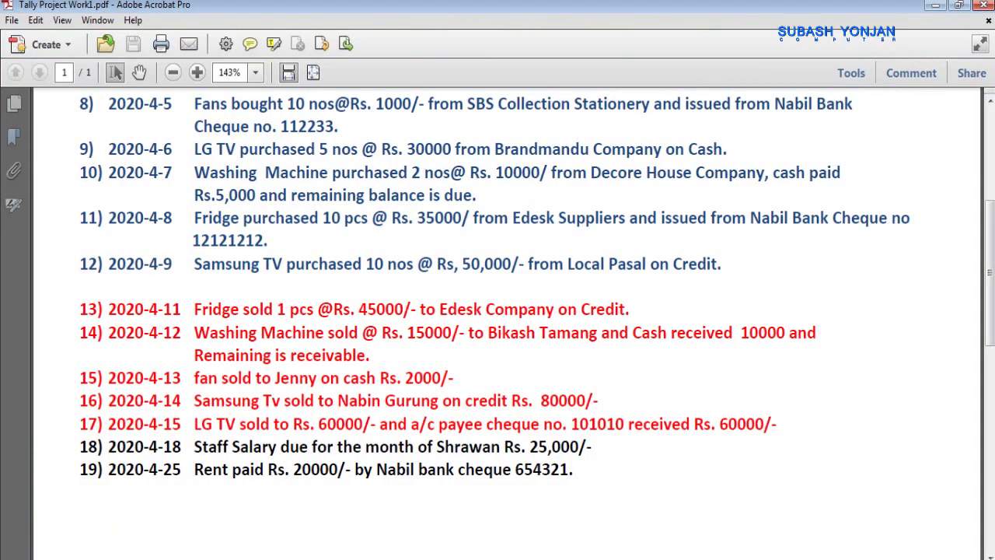
key("alt+Tab")
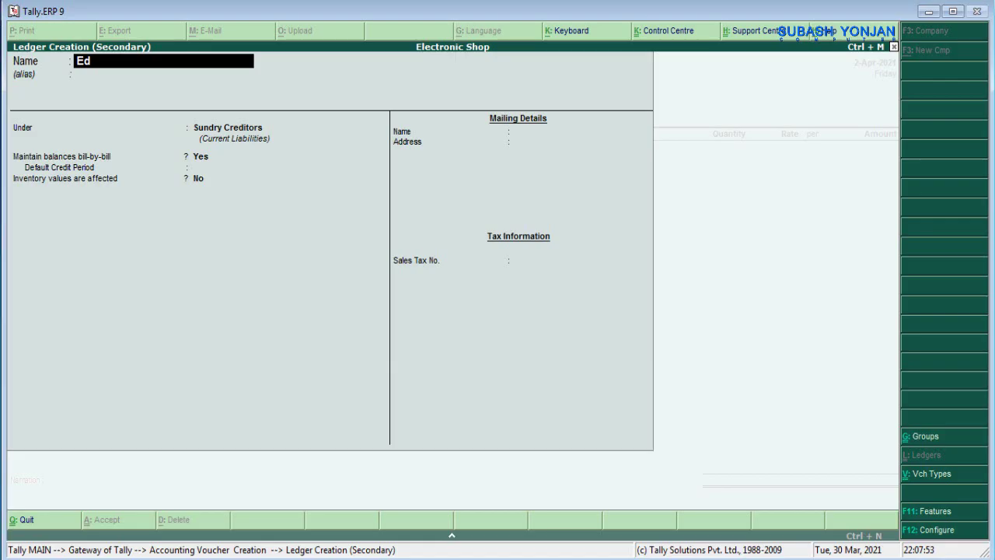
type("esk Computer")
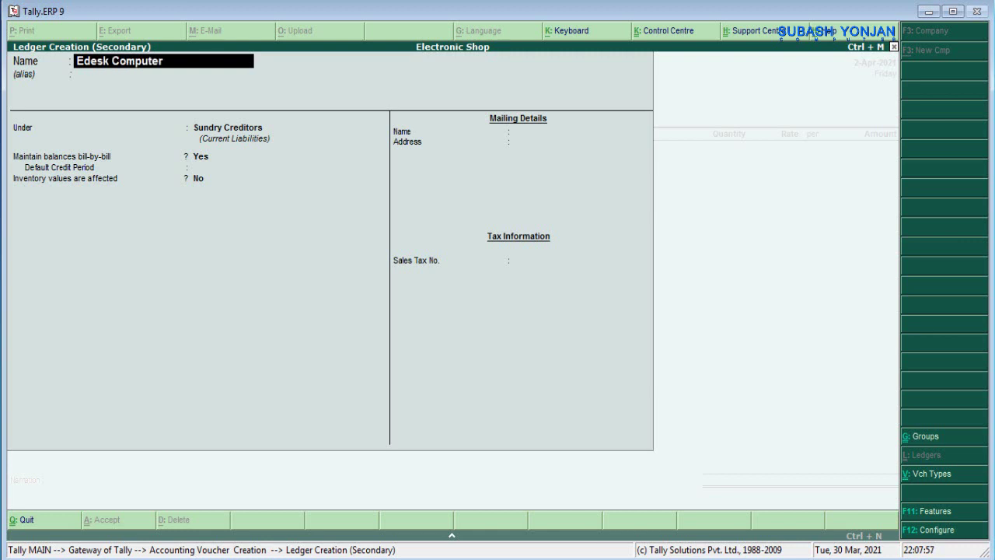
key("Return")
type("Su")
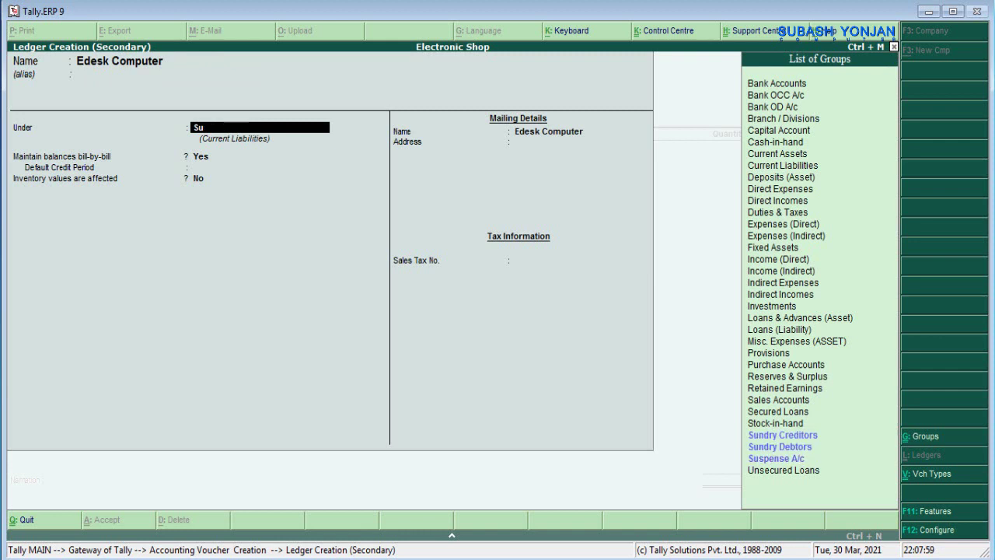
type("ndry c")
key("BackSpace")
type("de")
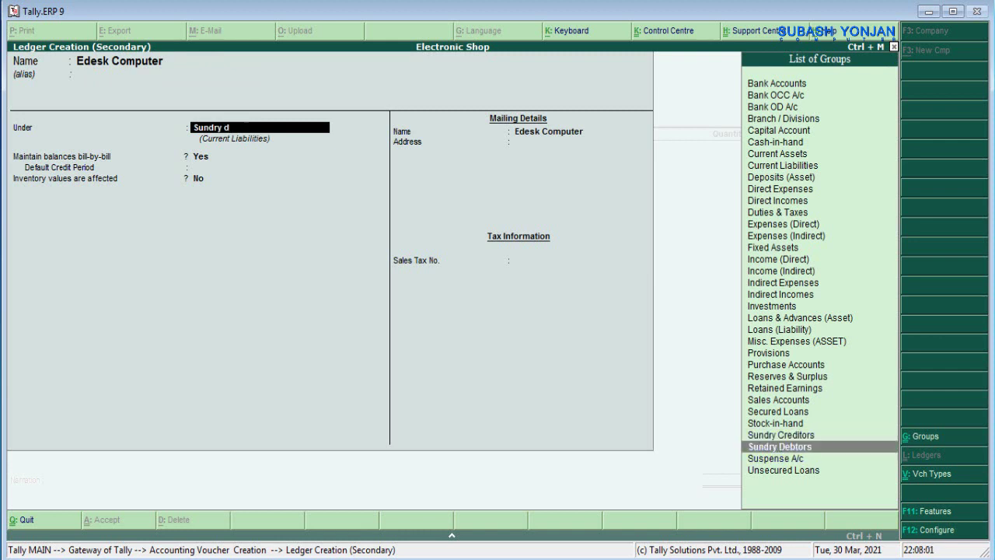
key("BackSpace")
key("BackSpace")
key("BackSpace")
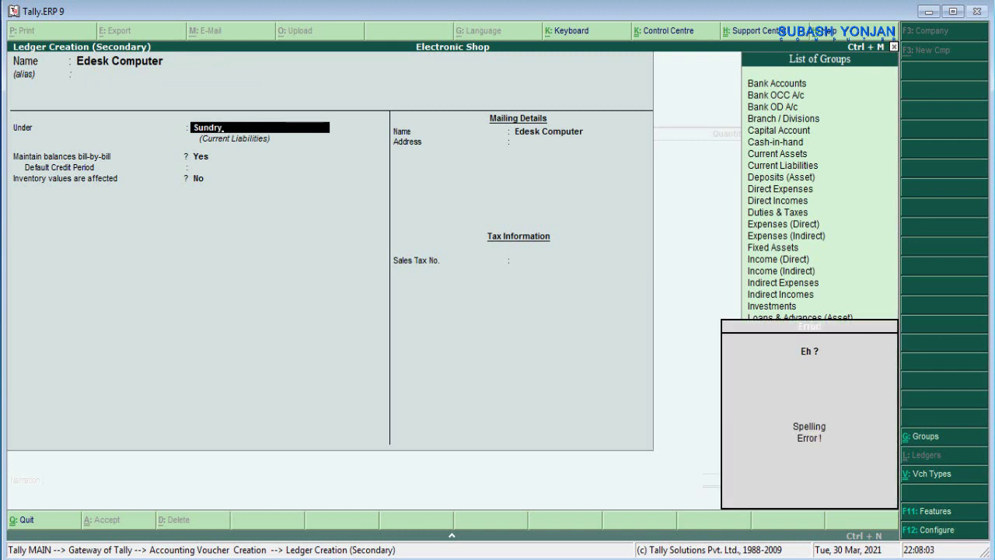
type("de")
key("Return")
key("Return")
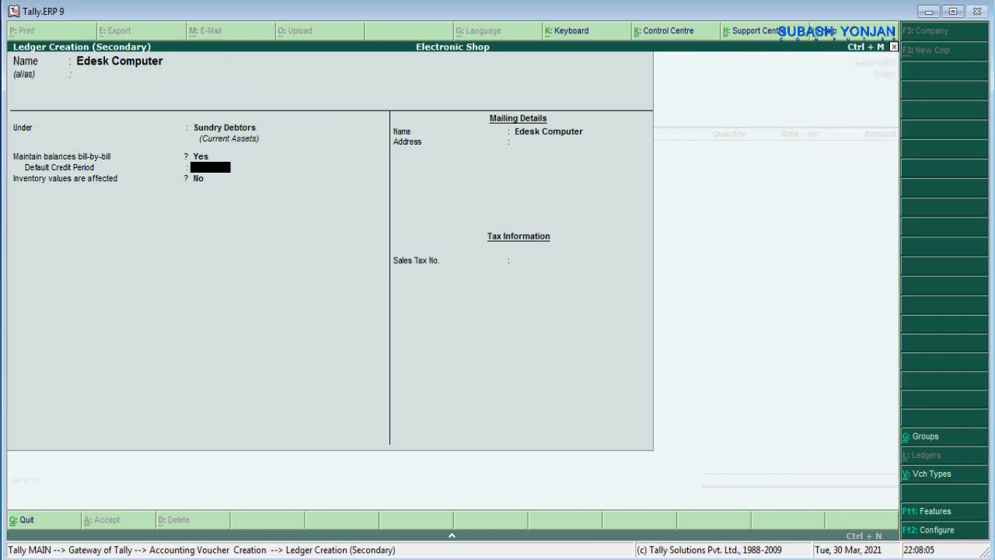
key("Return")
key("Return")
key("Return")
key("Return")
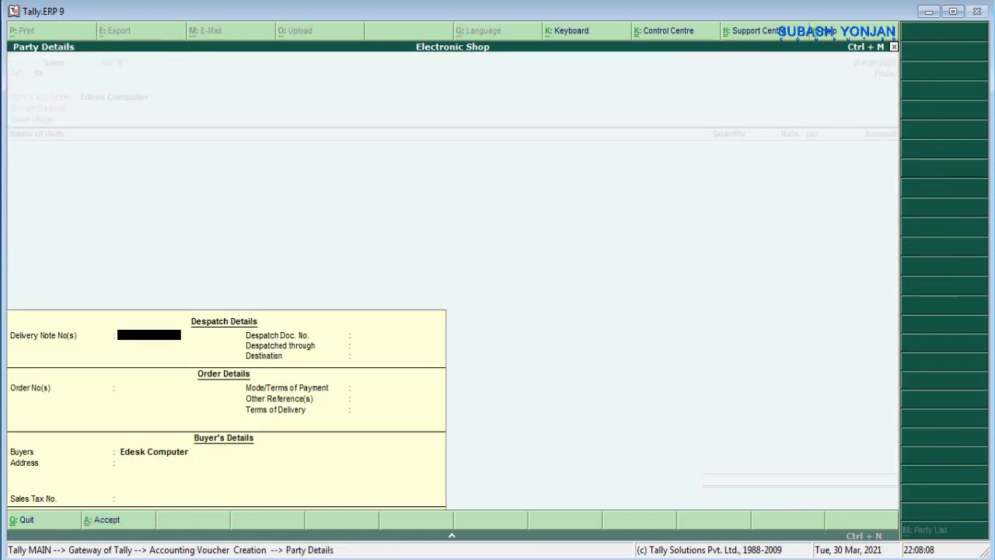
- Skip the delivery and despatch details to set Edesk Computer as the voucher's party
key("Return")
key("Return")
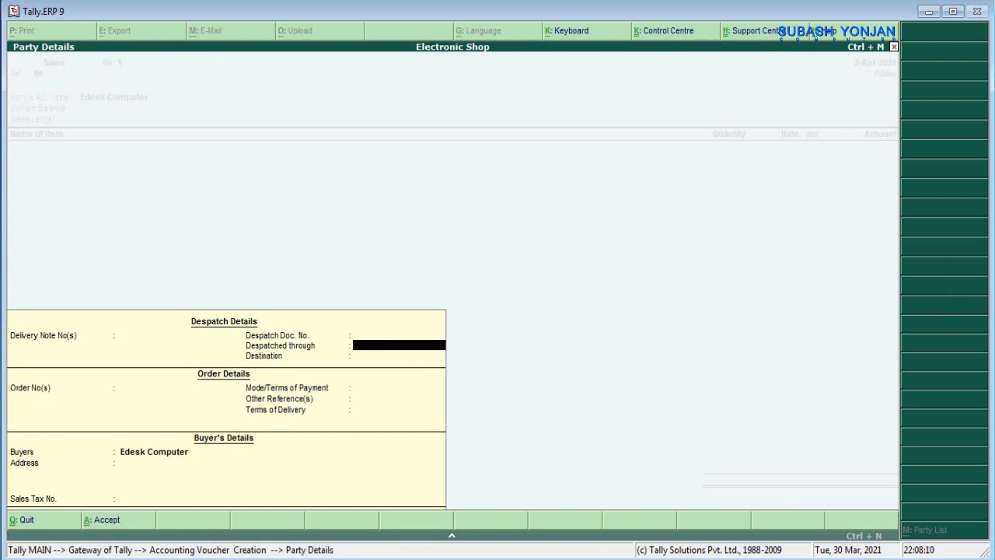
key("Return")
key("Return")
key("Return")
key("Return")
key("Return")
key("Return")
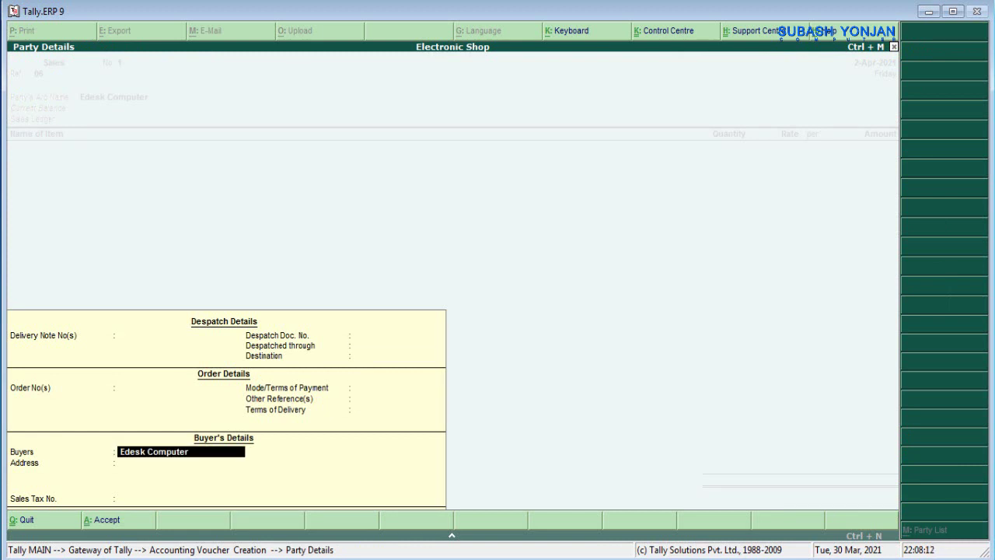
key("Return")
key("Return")
key("Return")
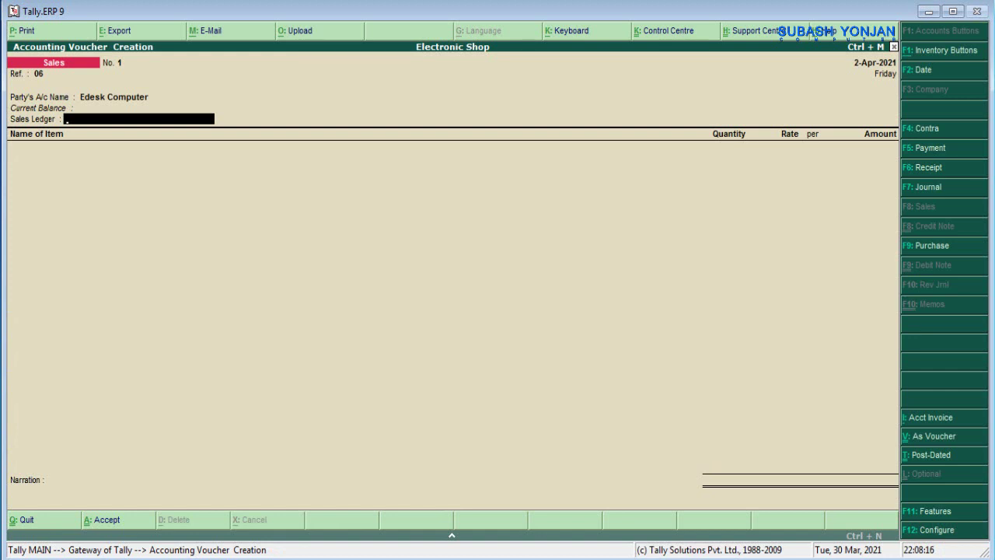
- Create a Sales ledger under Sales Accounts as the sales ledger
key("alt+c")
type("S")
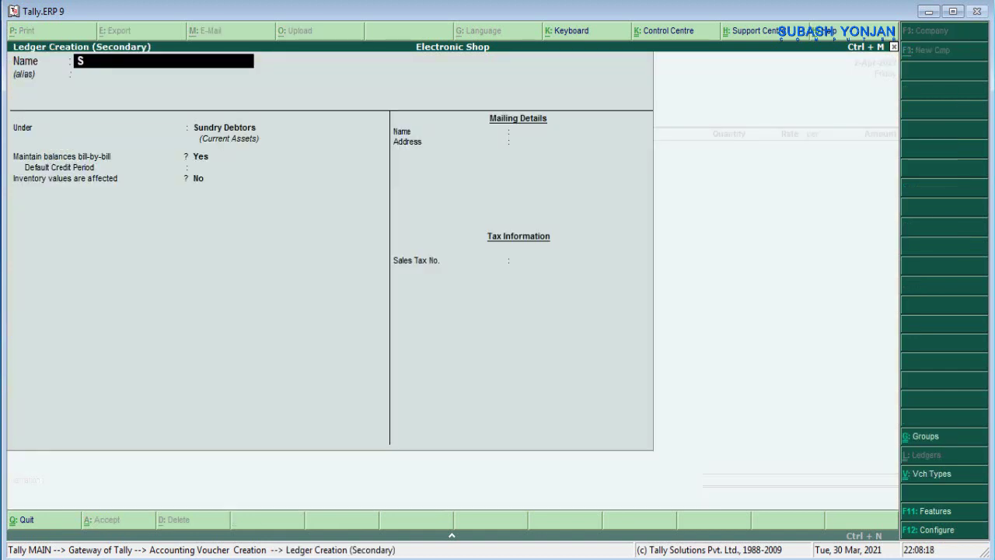
type("ales")
key("Return")
type("Sa")
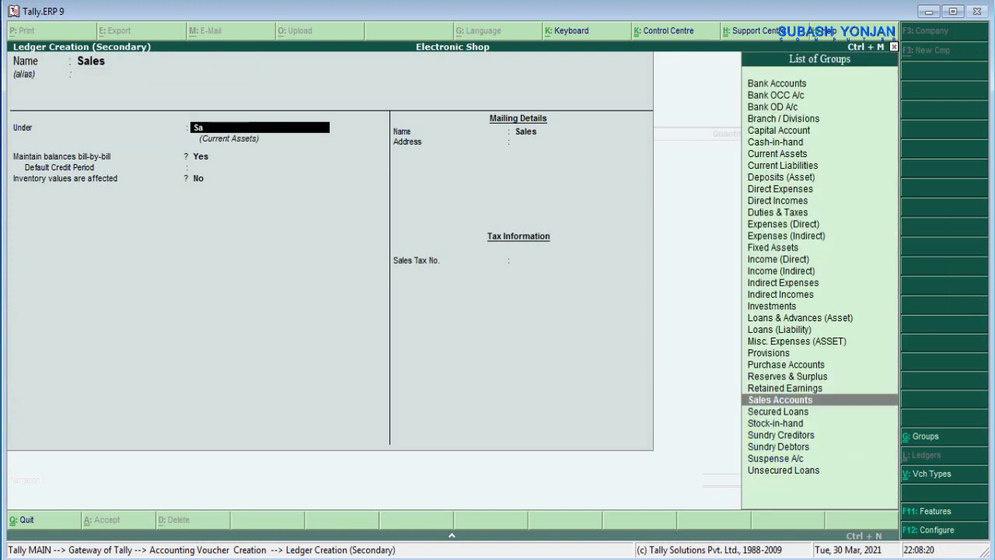
type("les")
key("Return")
key("Return")
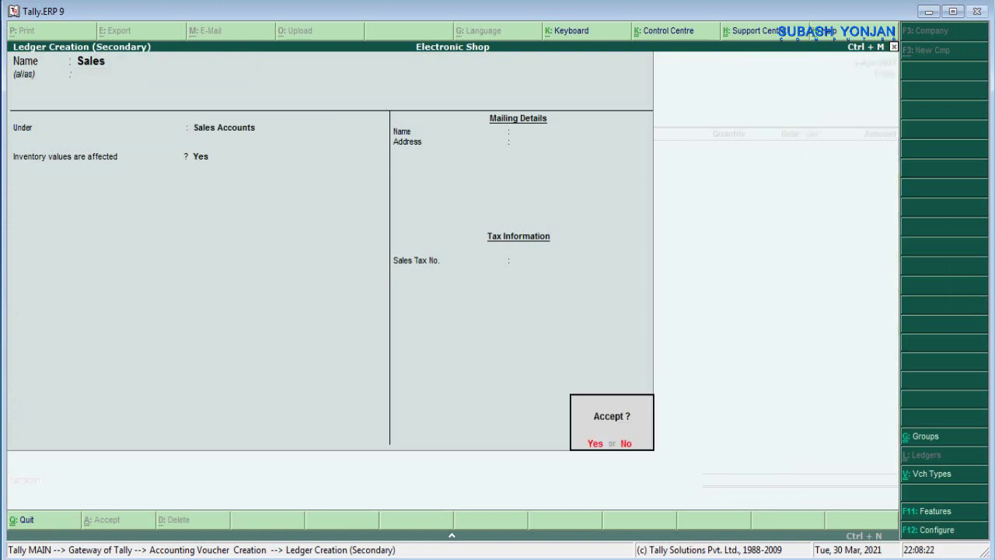
key("Return")
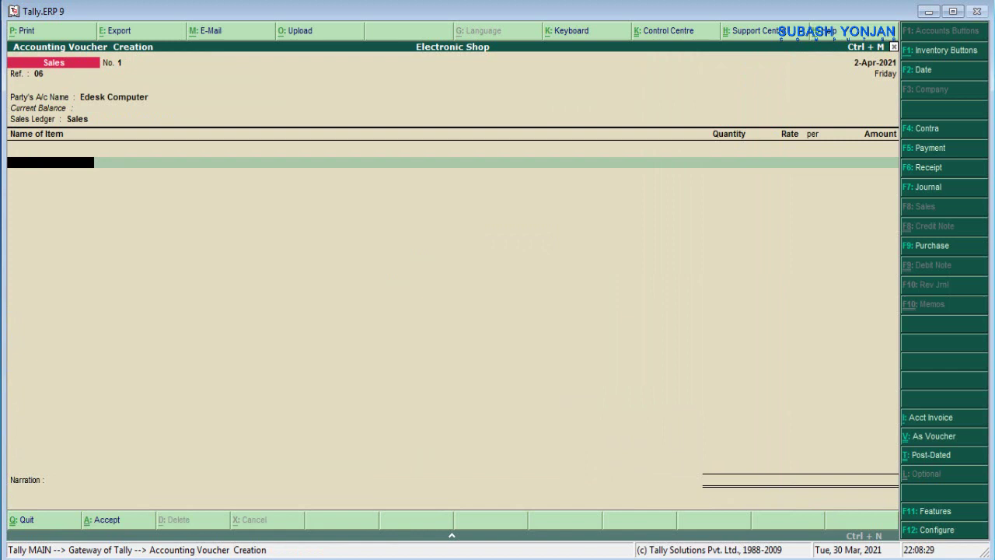
- Add 1 Fridge at a rate of 45,000 to the sales voucher
type("F")
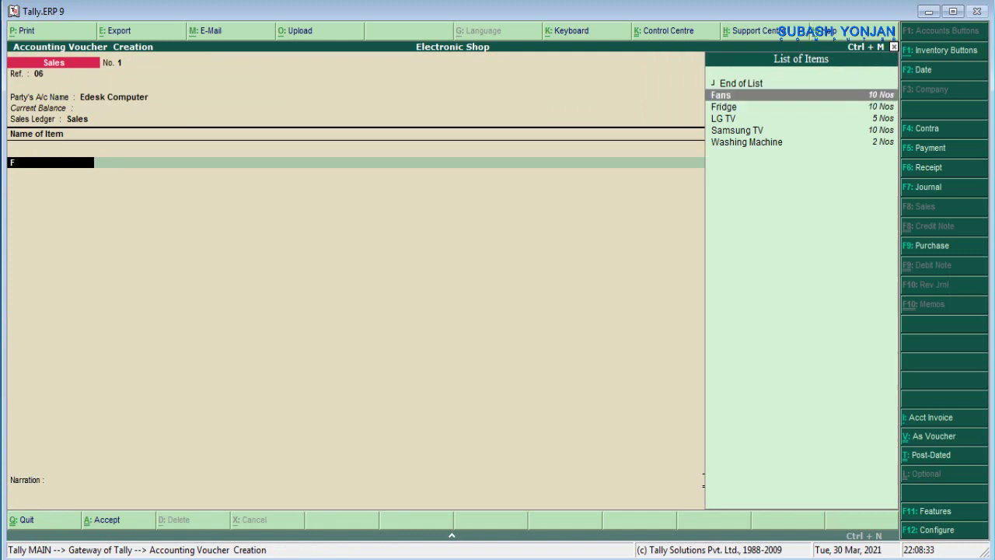
key("Down")
key("Return")
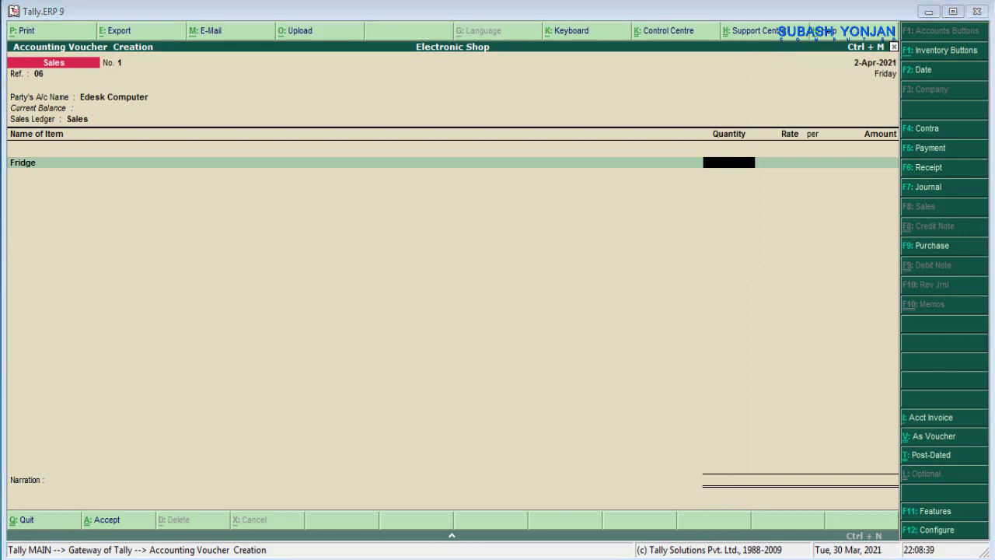
key("alt+Tab")
key("alt+Tab")
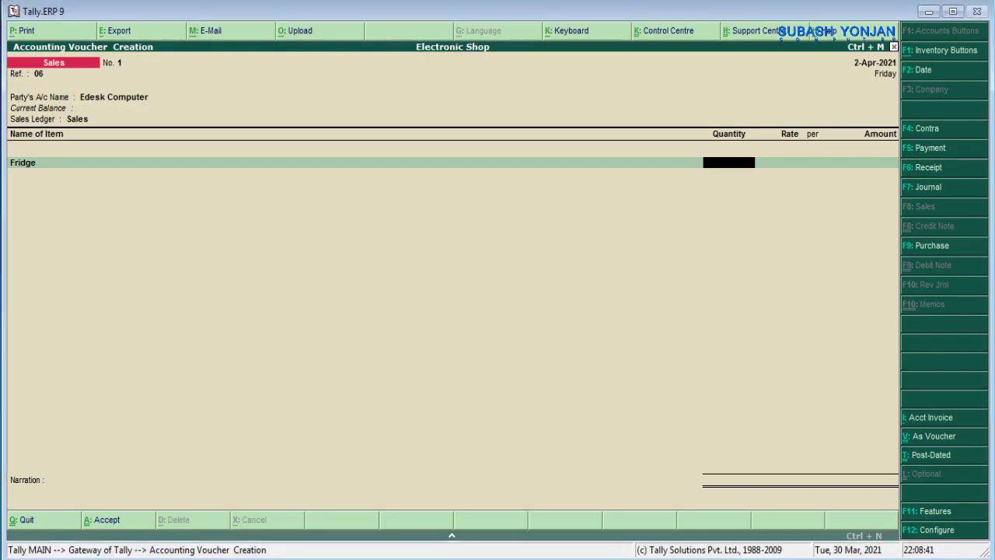
type("1")
key("Return")
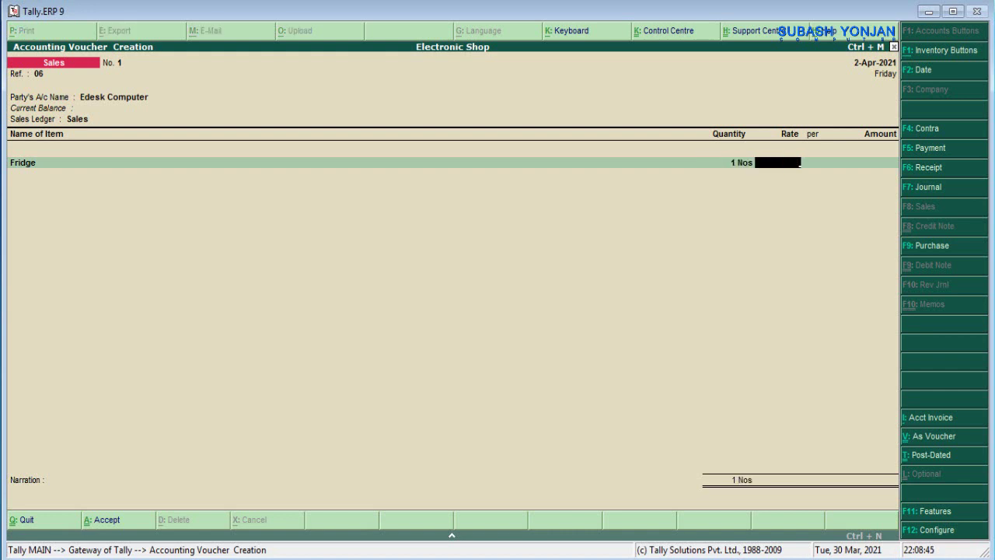
type("45000")
key("Return")
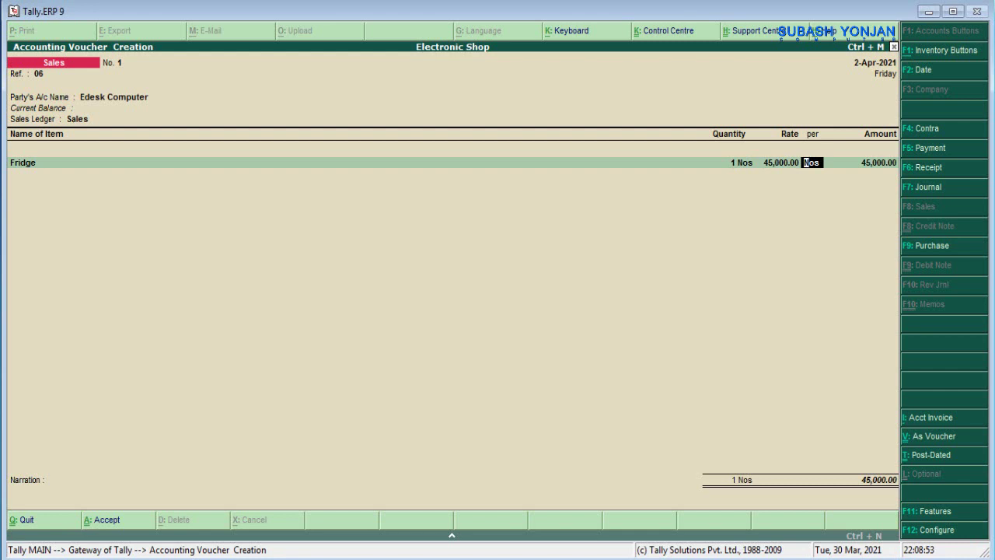
key("Return")
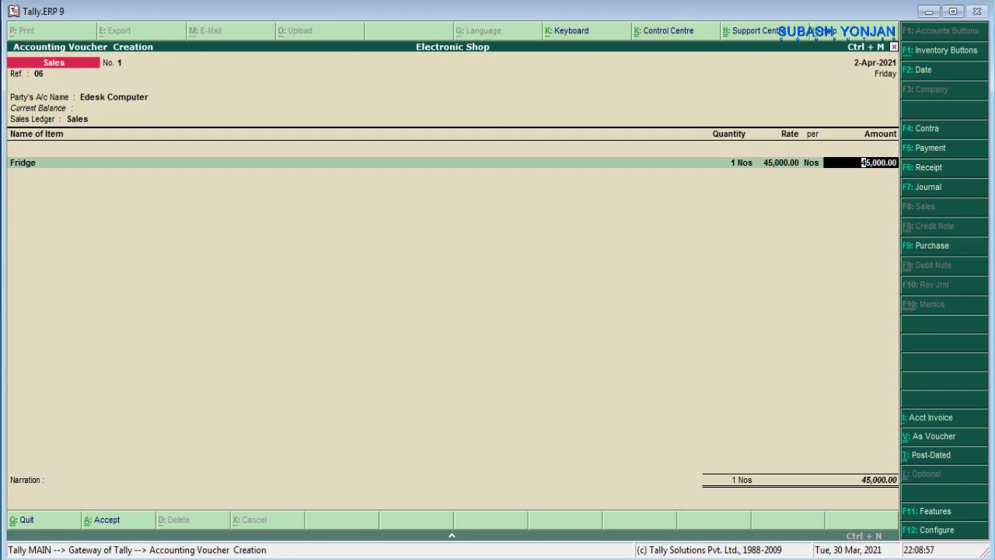
key("Return")
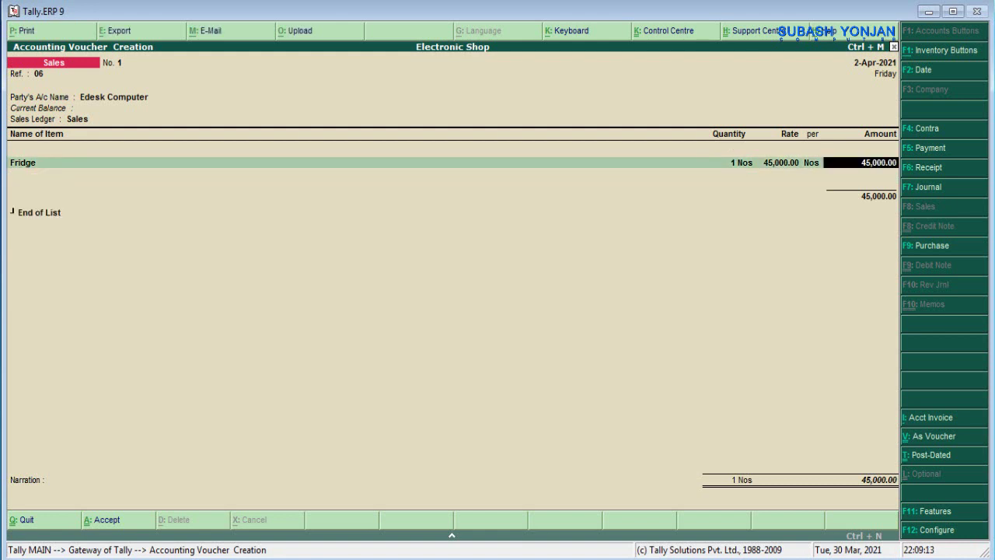
key("Return")
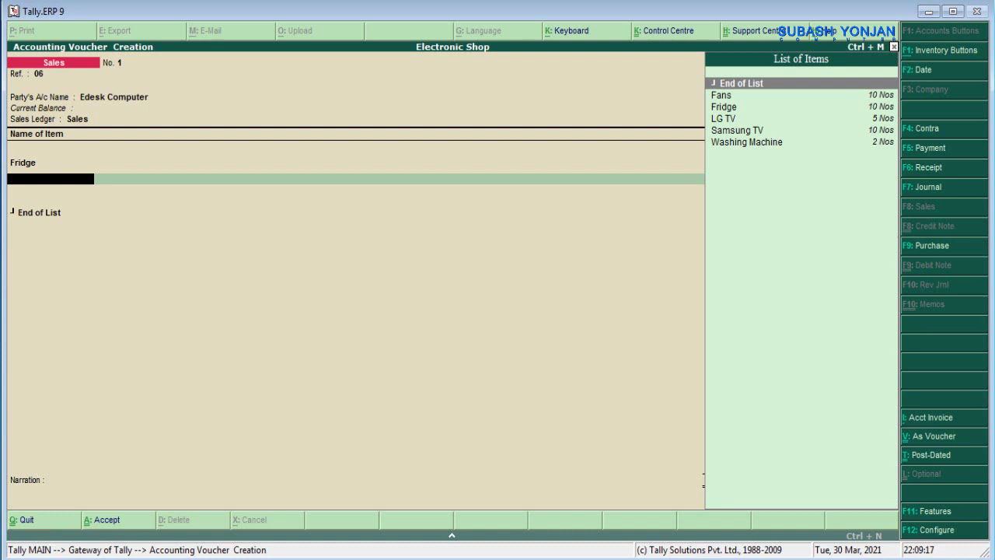
- End the item list, add the narration 'being goods sold', and save the voucher
key("Return")
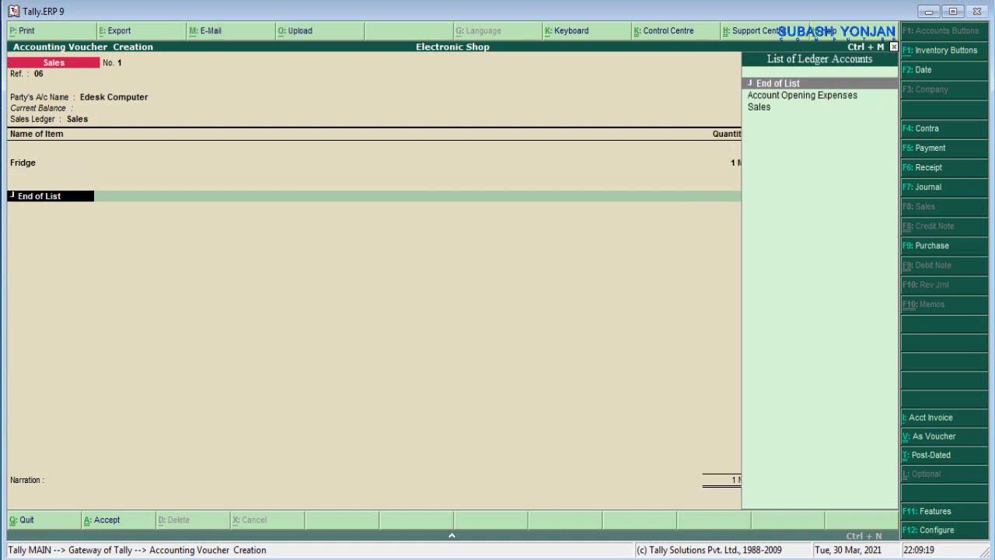
key("Return")
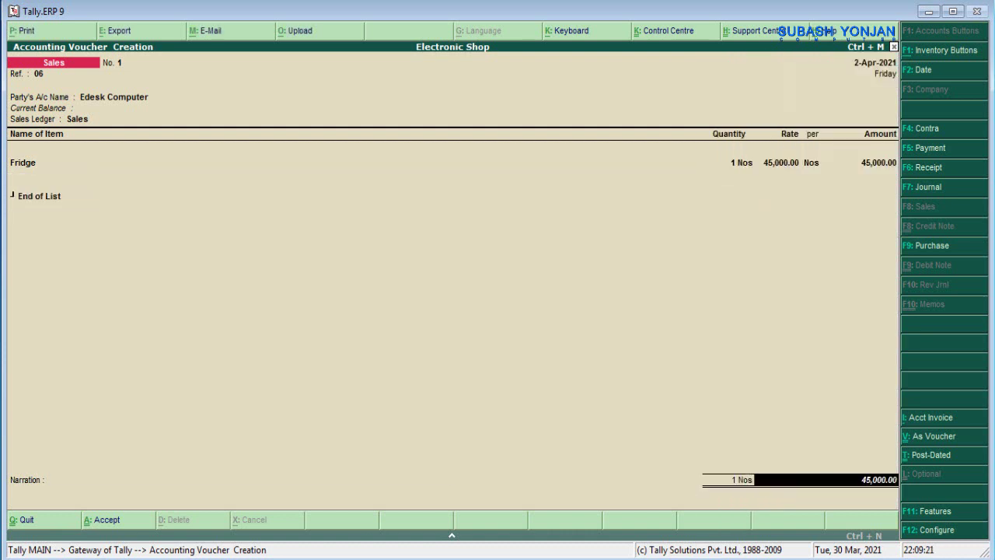
key("Return")
type("being s")
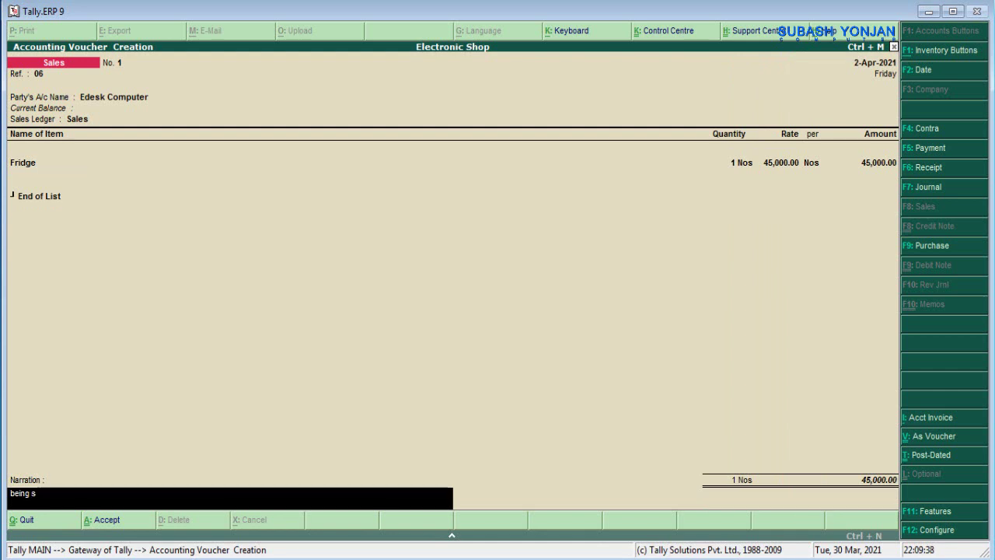
key("BackSpace")
type("goods sol")
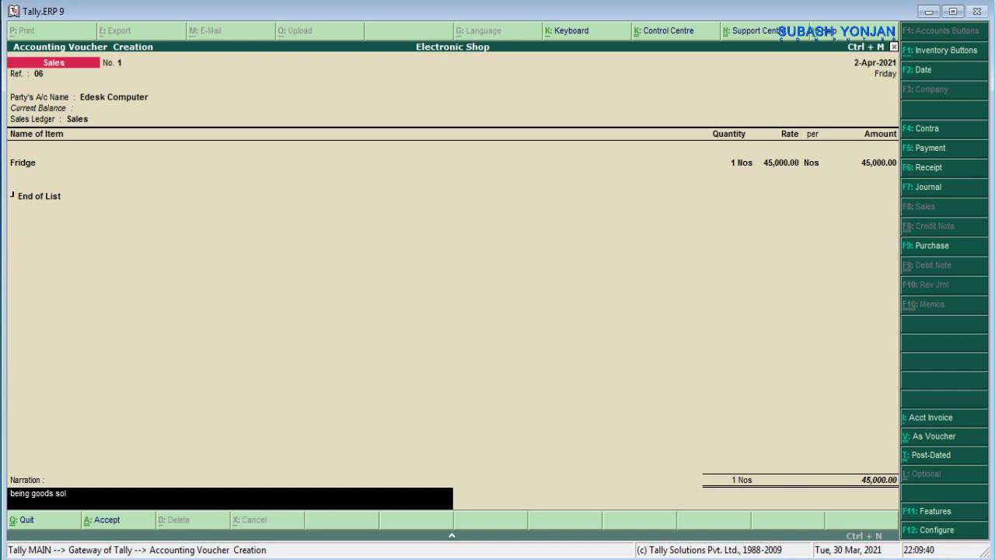
type("d")
key("Return")
key("Return")
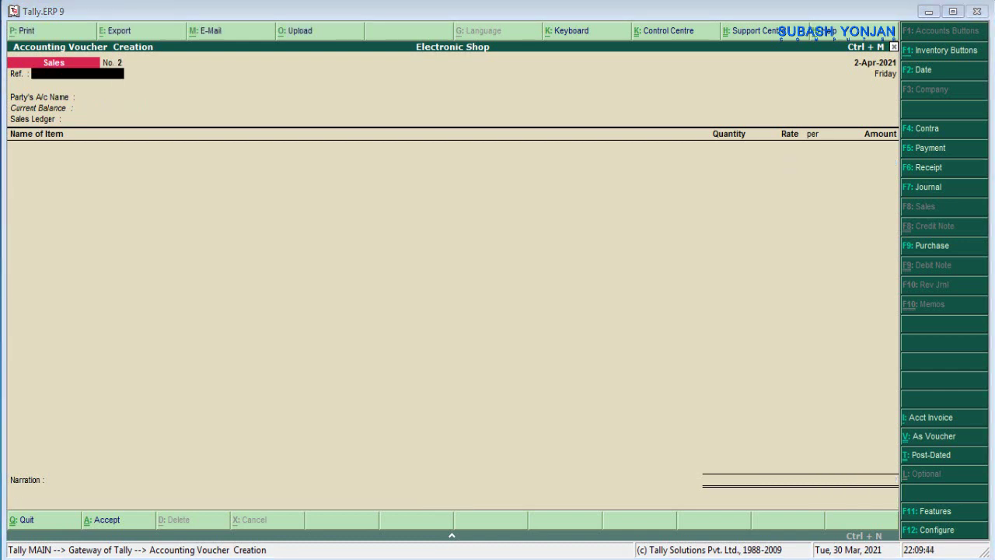
key("alt+Tab")
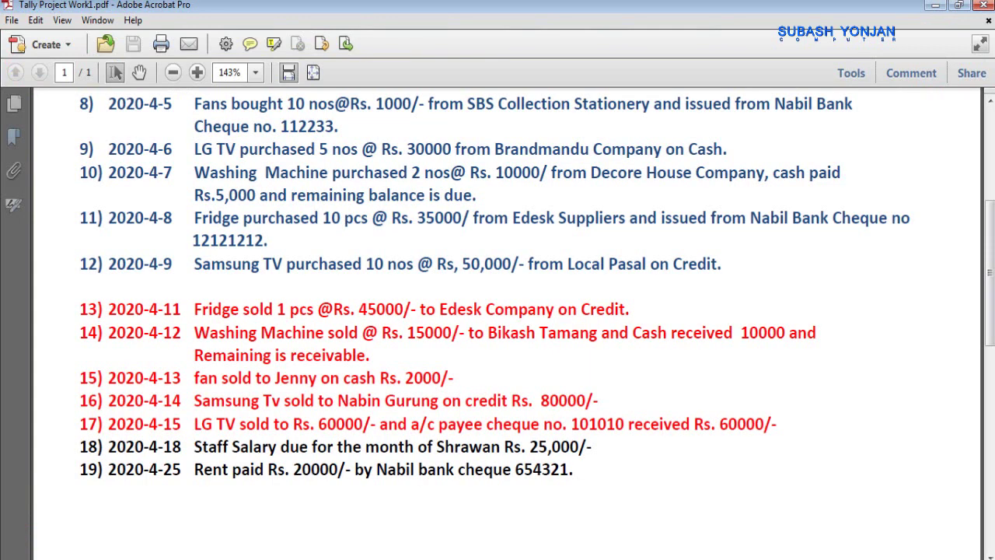
left_click_drag(328, 333, 451, 334)
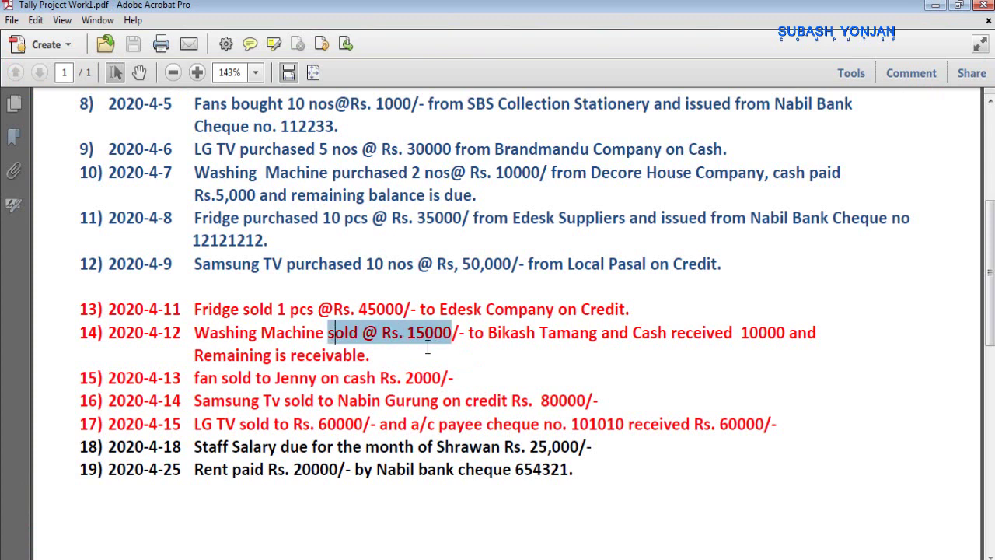
left_click(432, 352)
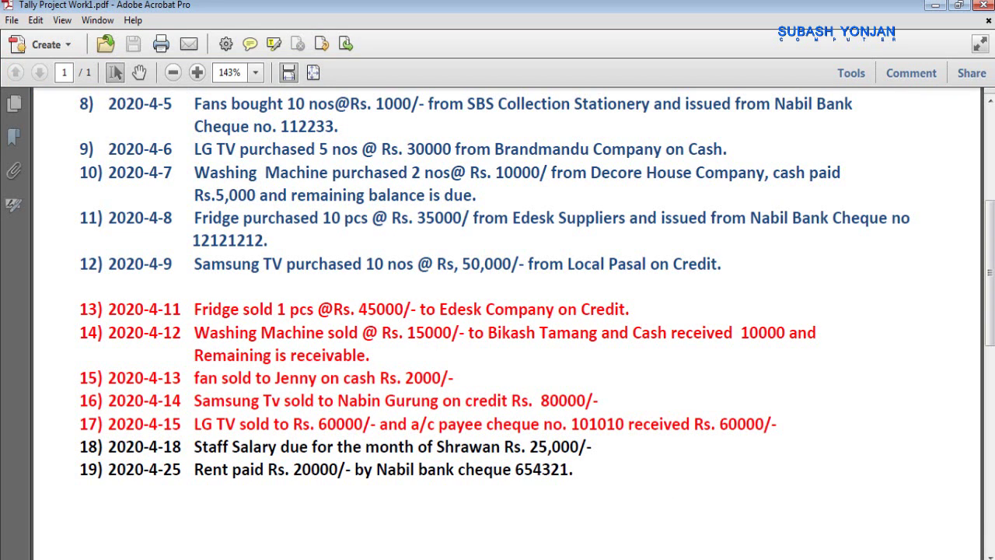
key("alt+Tab")
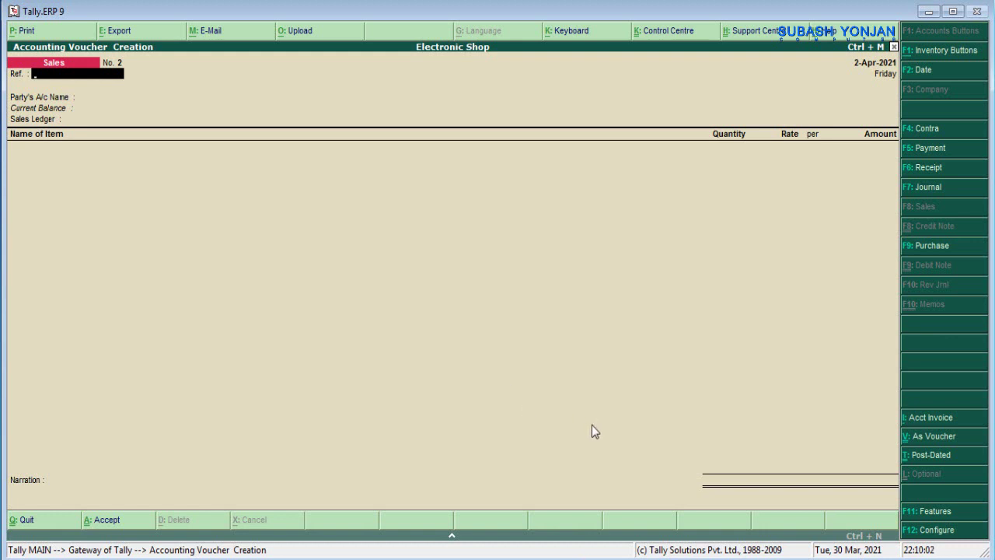
- Set reference 07 and create the buyer's party ledger under Sundry Debtors
type("07")
key("Return")
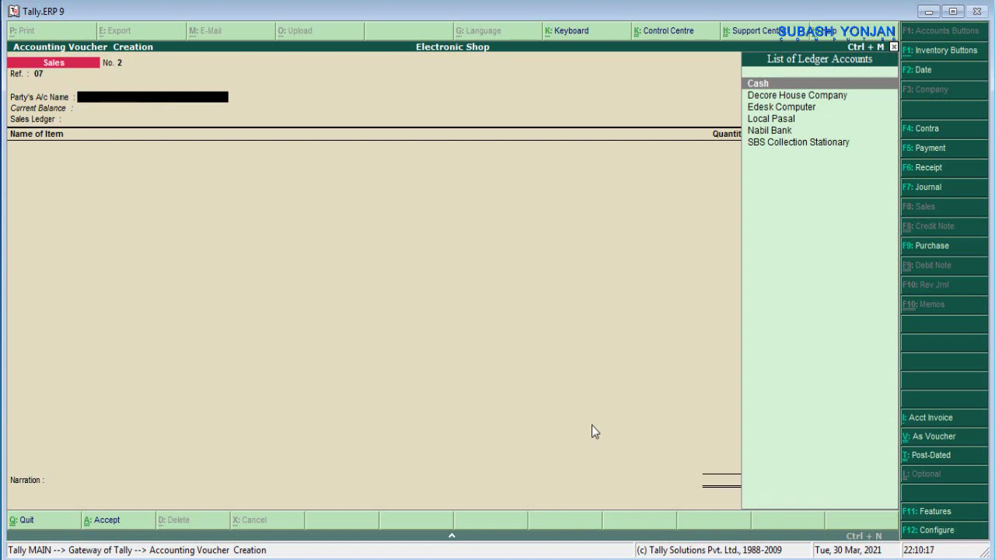
key("alt+c")
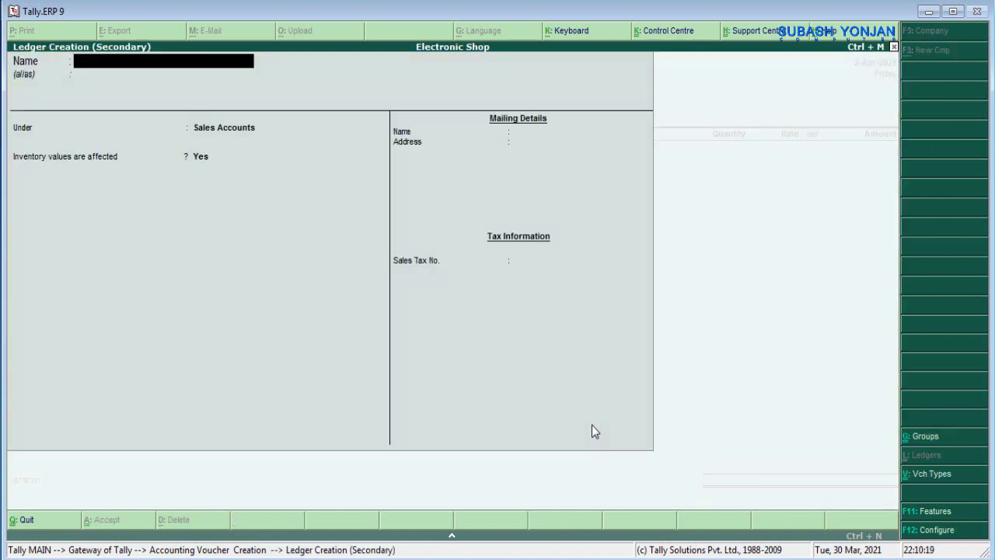
key("Return")
key("Return")
type("S")
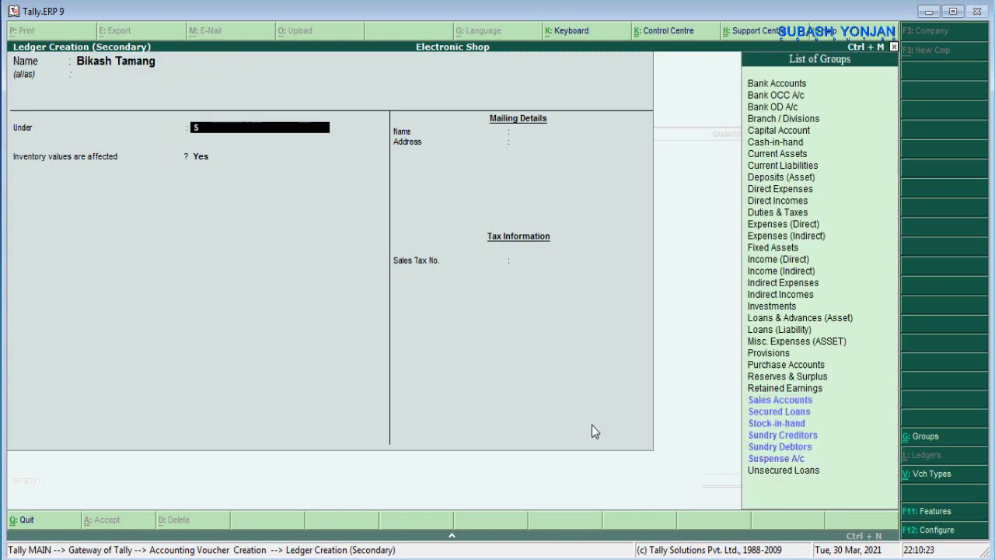
type("undry d")
key("Return")
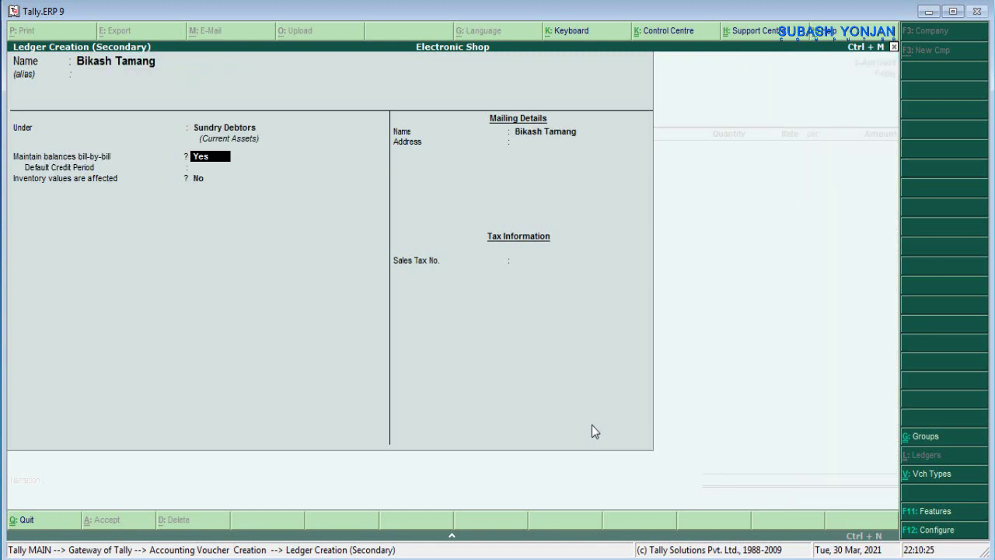
key("Return")
key("Return")
key("Return")
key("Return")
key("Return")
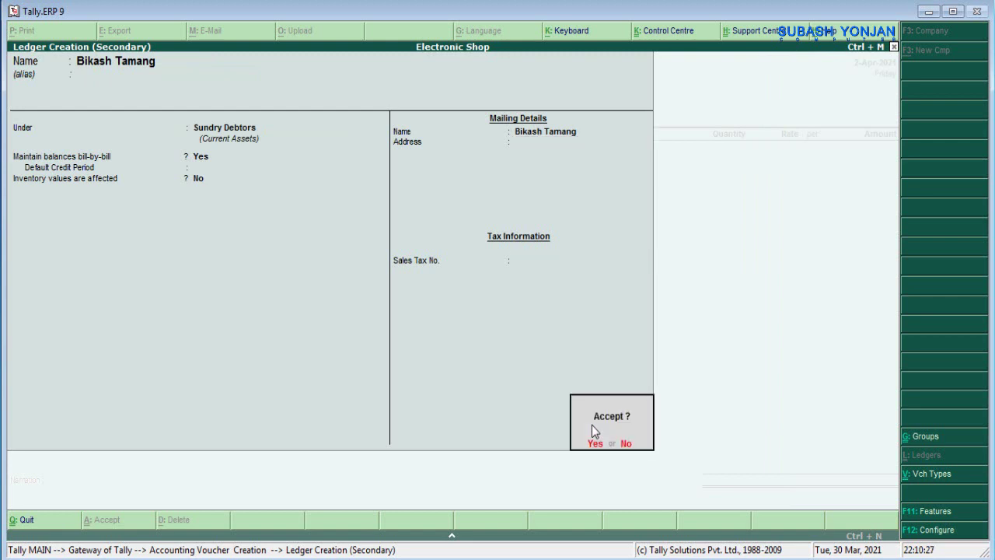
key("Return")
key("Return")
key("Return")
key("Return")
key("Return")
key("Return")
key("Return")
key("Return")
key("Return")
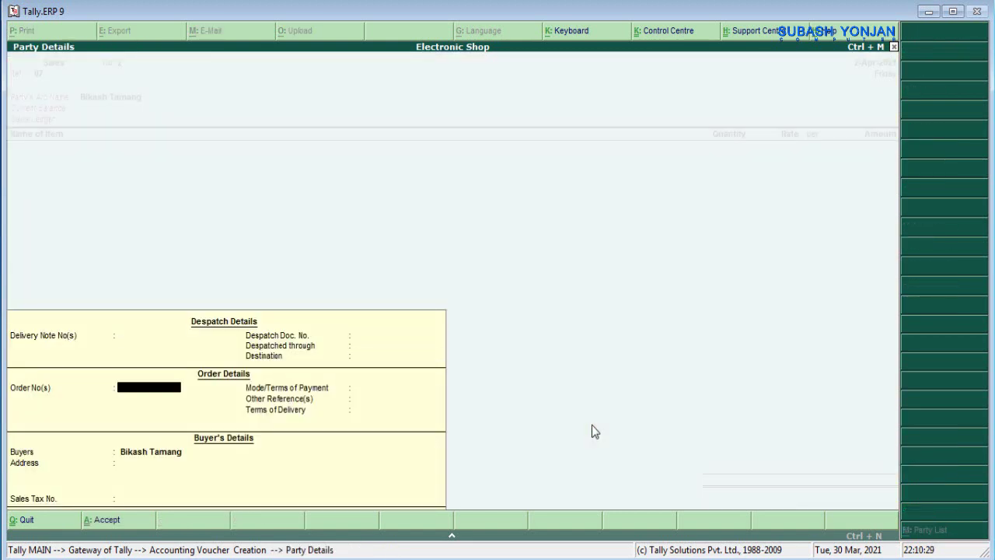
- Choose the Sales ledger and add 1 Washing Machine at 15,000
key("Return")
key("Return")
key("Return")
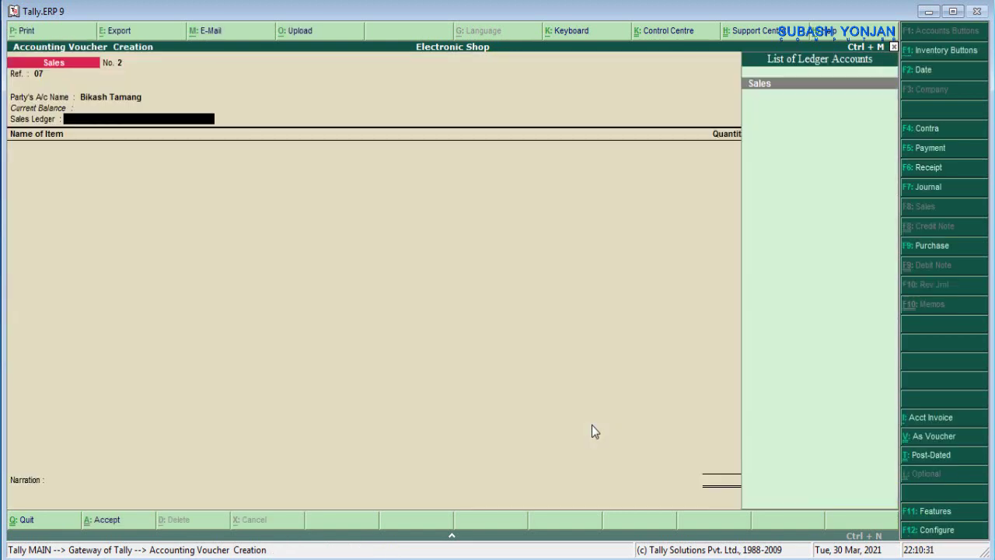
type("Sa")
key("Return")
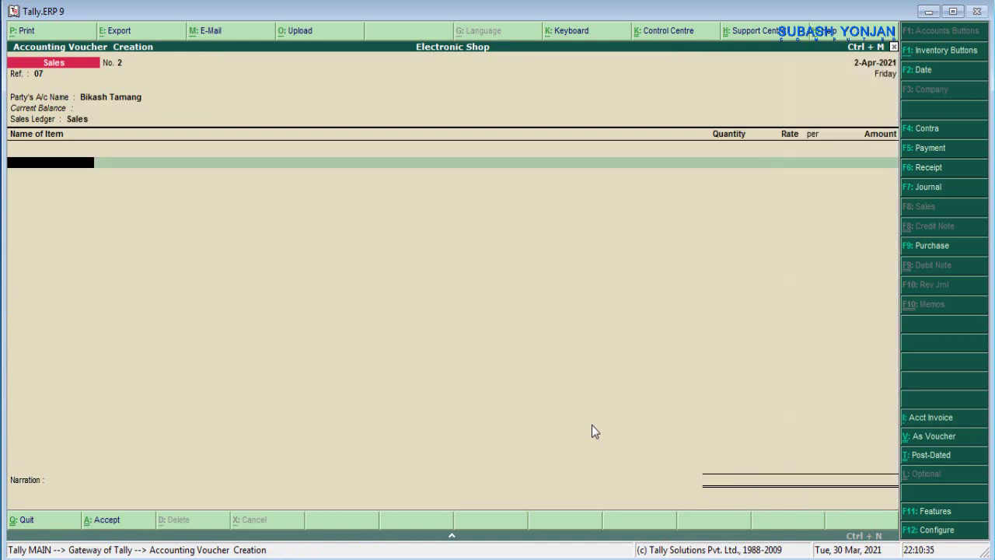
type("Washing m")
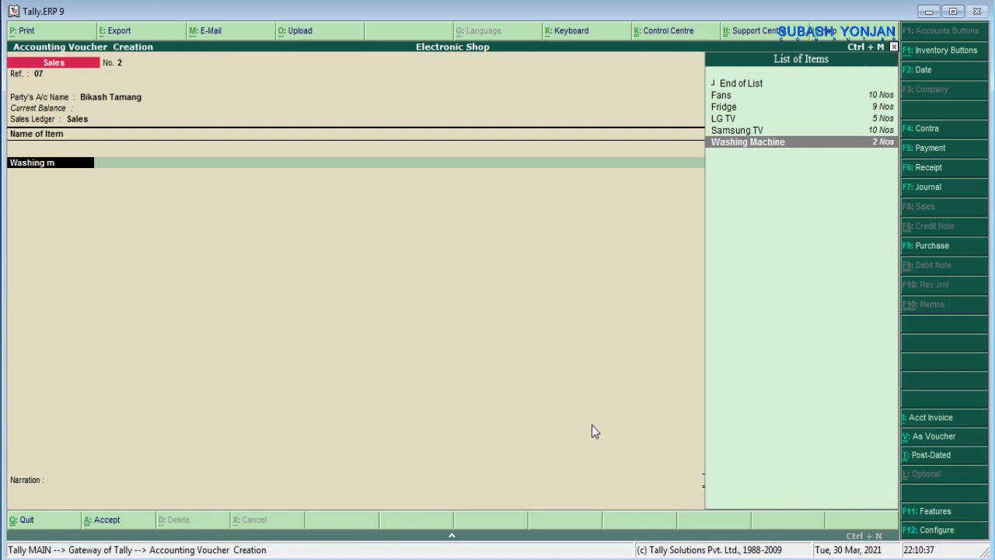
type("achin")
key("Return")
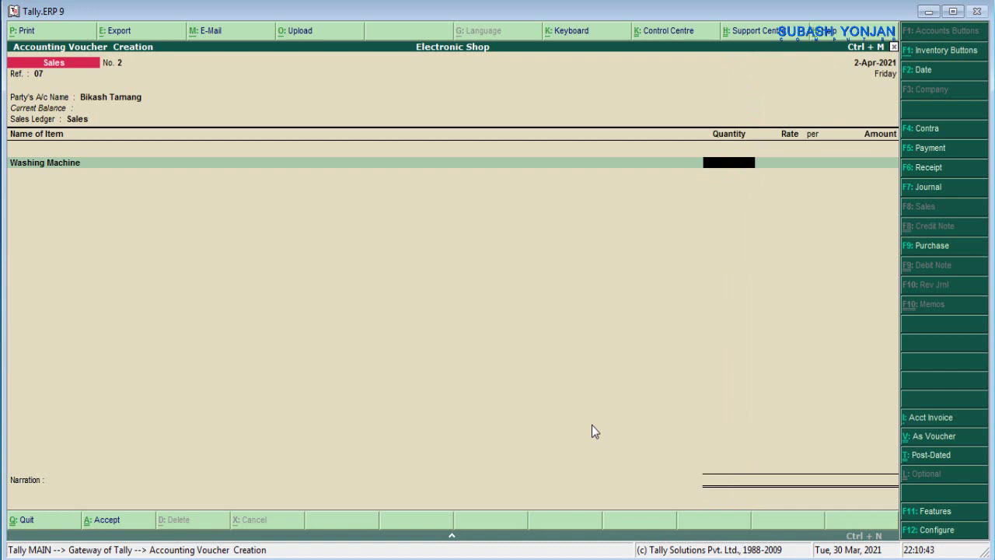
type("1")
key("Return")
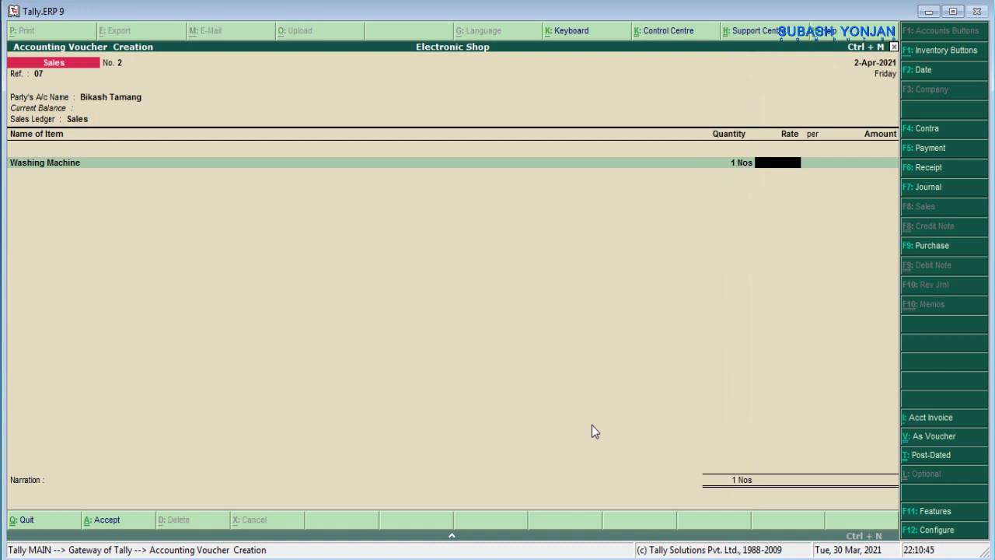
type("15000")
key("Return")
key("Return")
key("Return")
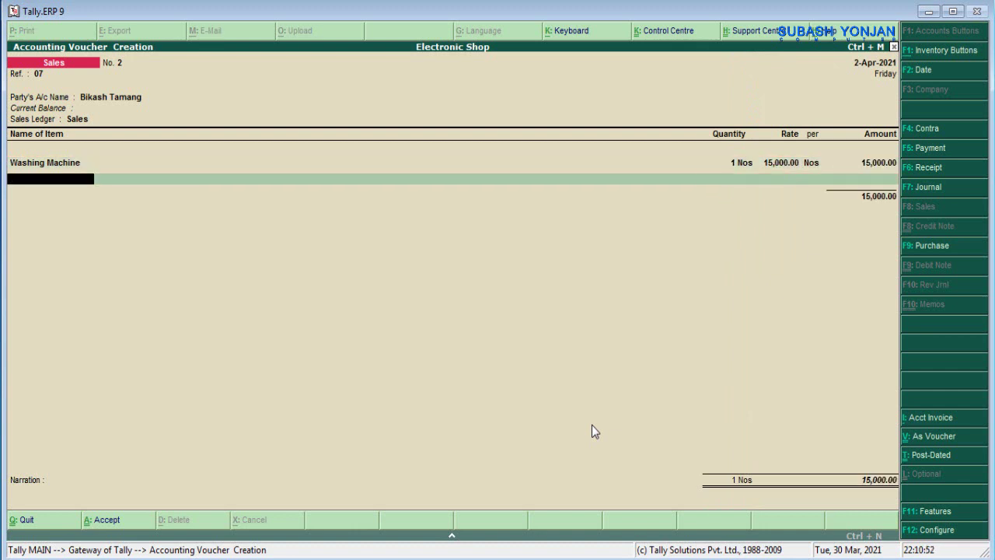
- Narrate 'being goods sold', save Sales voucher No. 2, and return to the PDF
type("a")
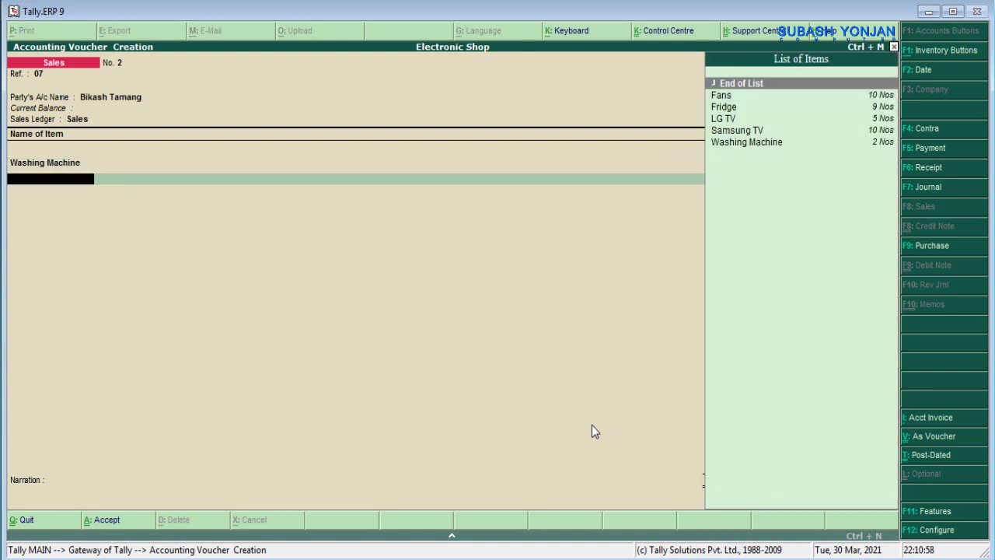
key("Return")
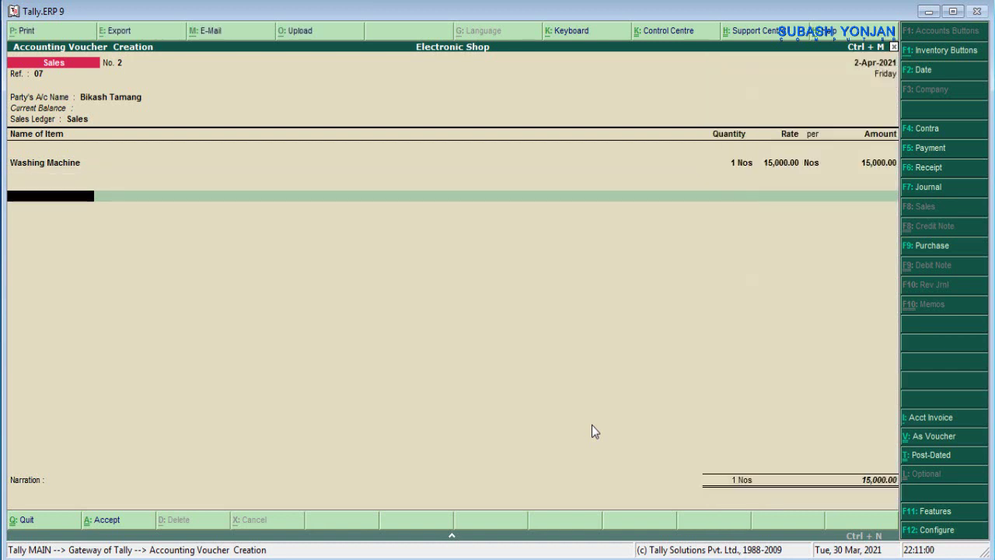
key("Return")
type("being")
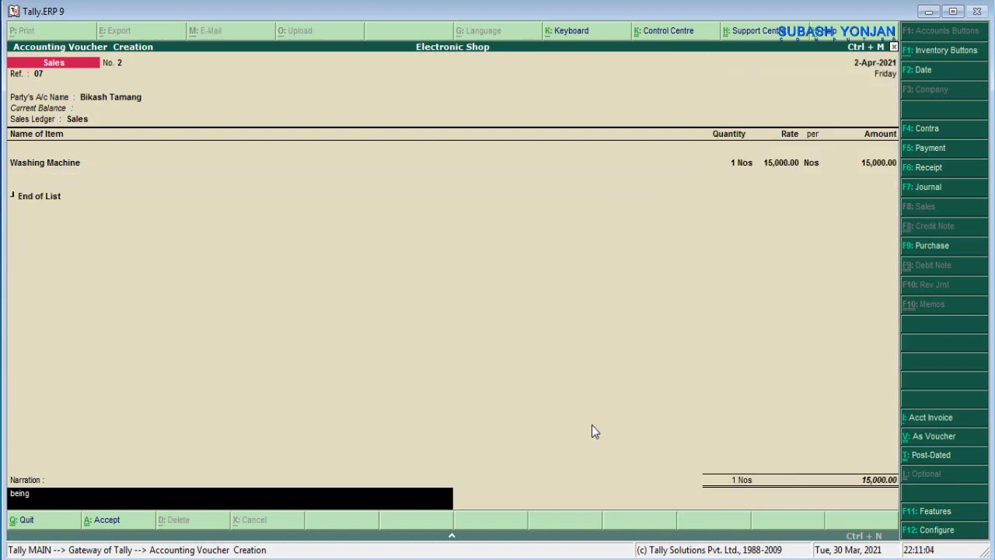
type(" goods sold")
key("Return")
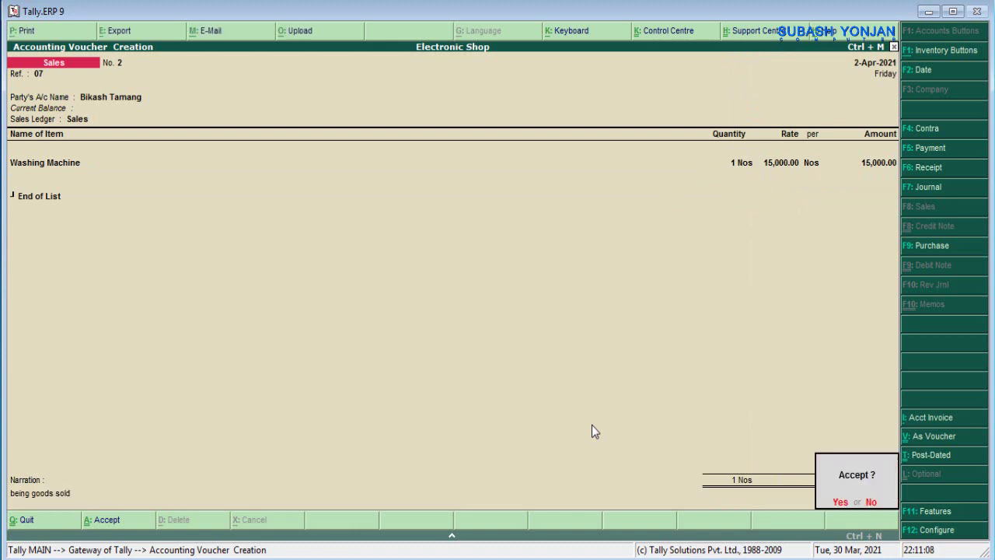
key("Return")
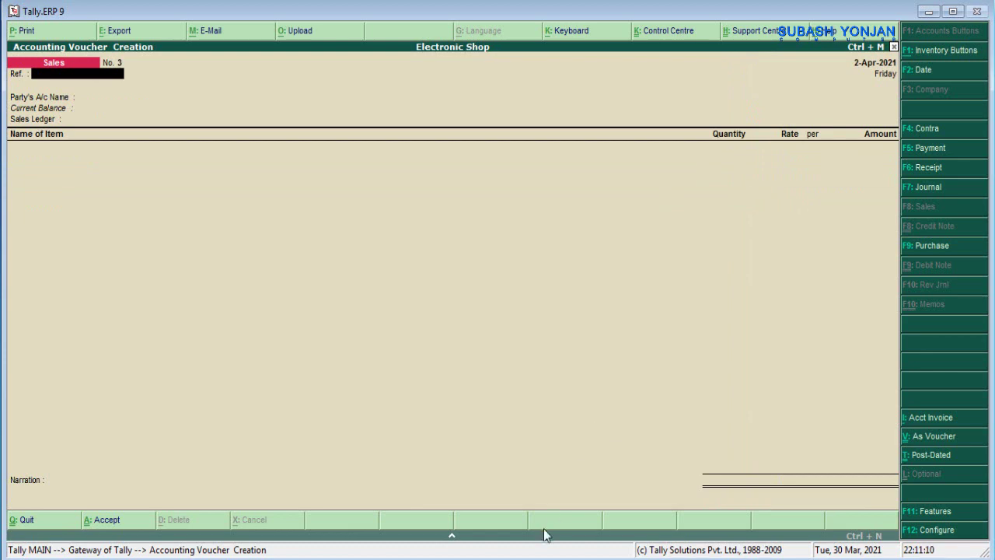
key("alt+Tab")
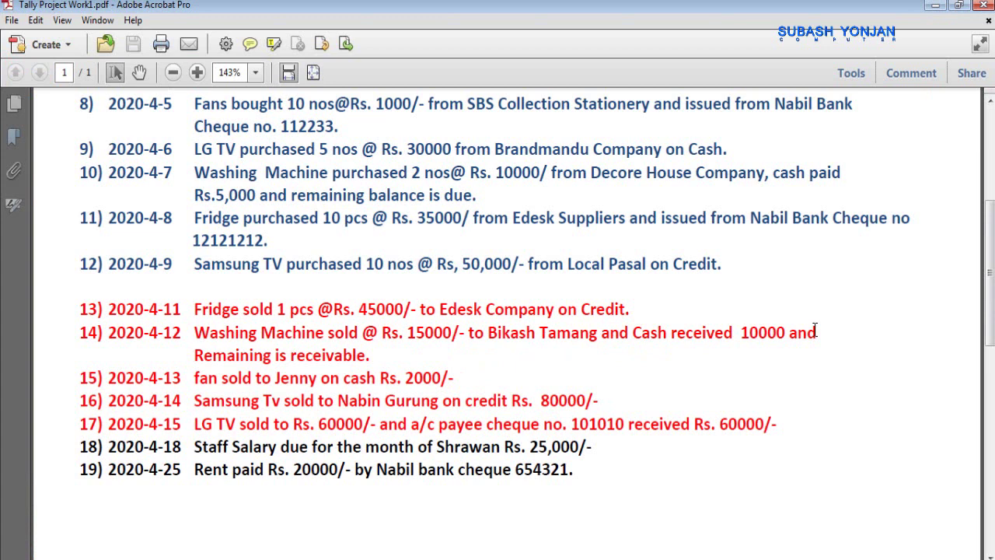
- Minimize the transaction list PDF and open a new Receipt voucher No. 2 in Tally
left_click(933, 7)
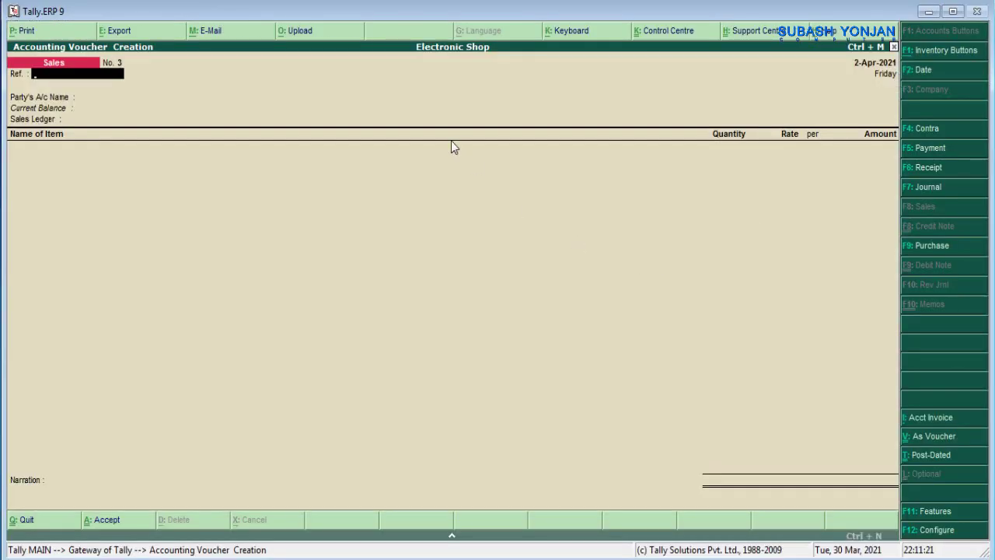
left_click(926, 169)
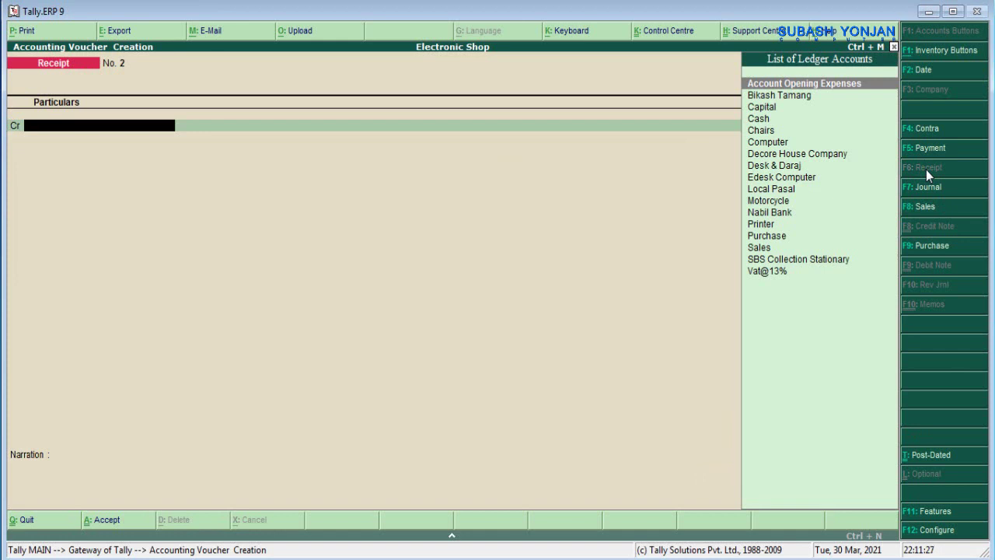
- Credit the customer's ledger with 10,000, settled against existing bill reference 2
key("Down")
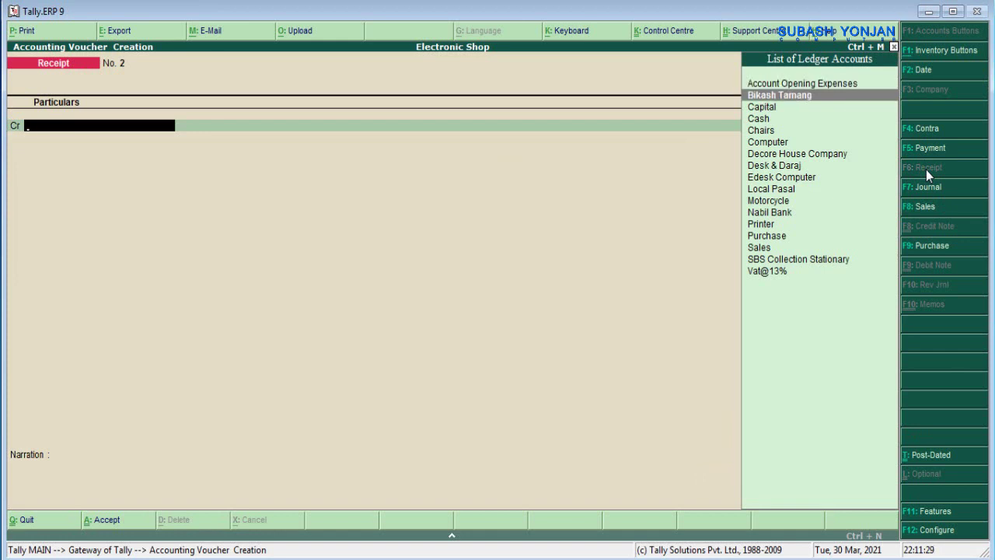
key("Return")
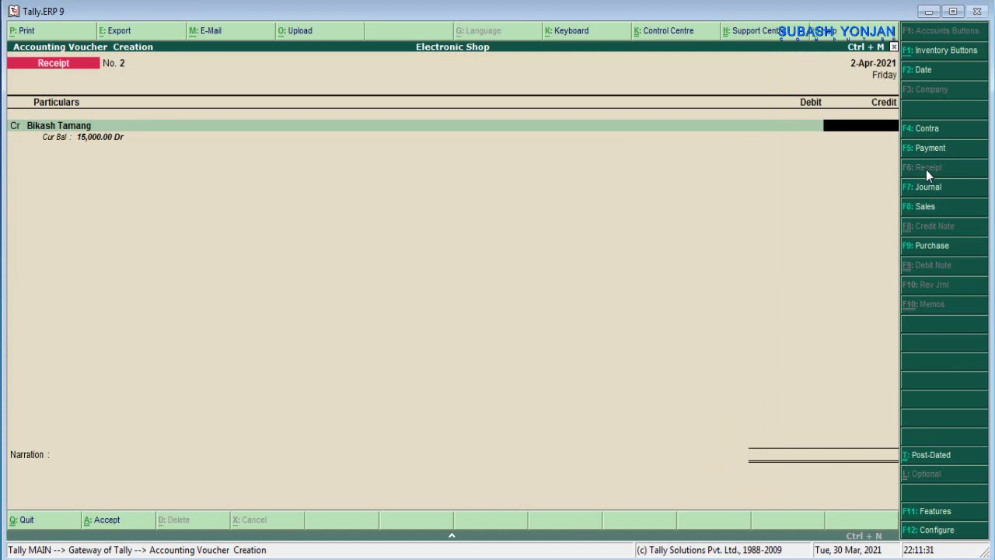
type("10000")
key("Return")
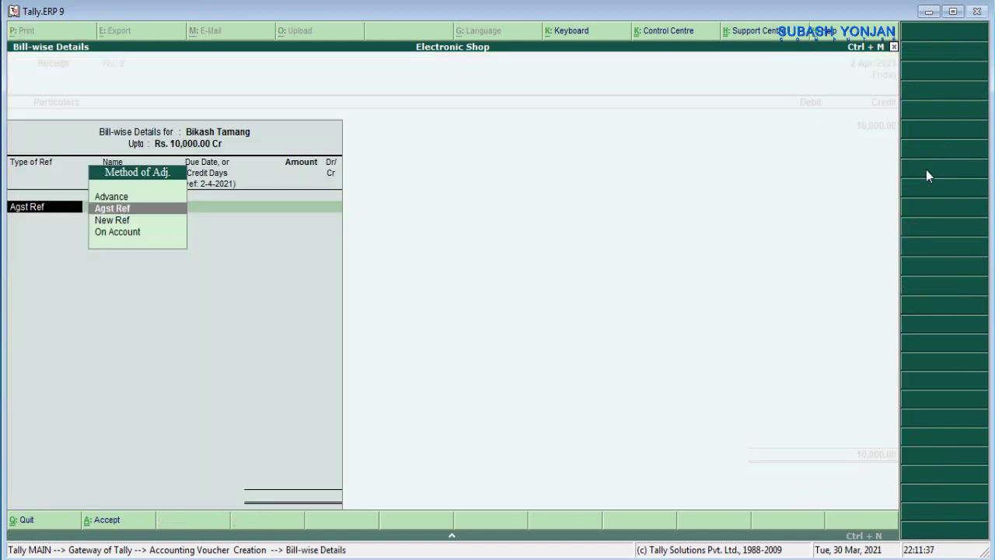
key("Return")
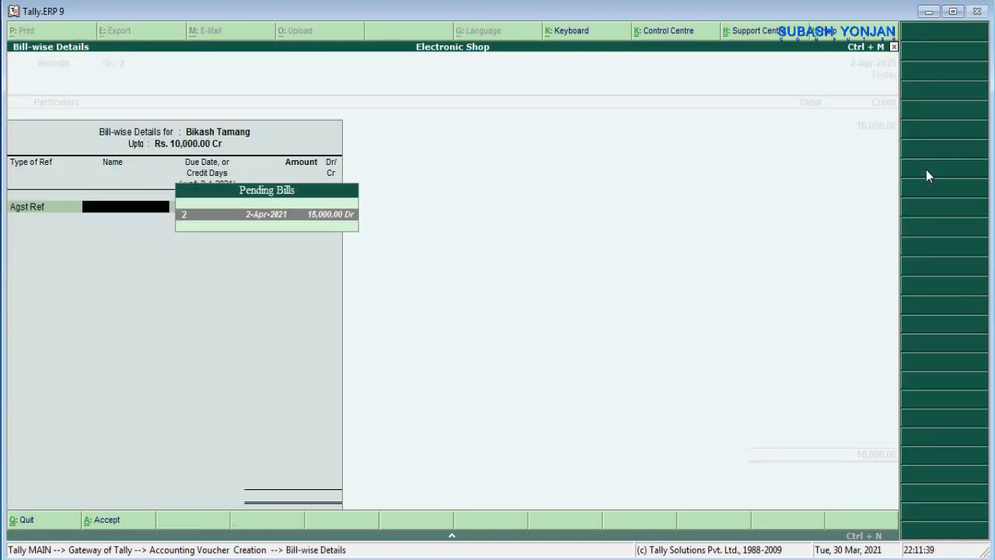
key("Return")
key("Return")
key("Return")
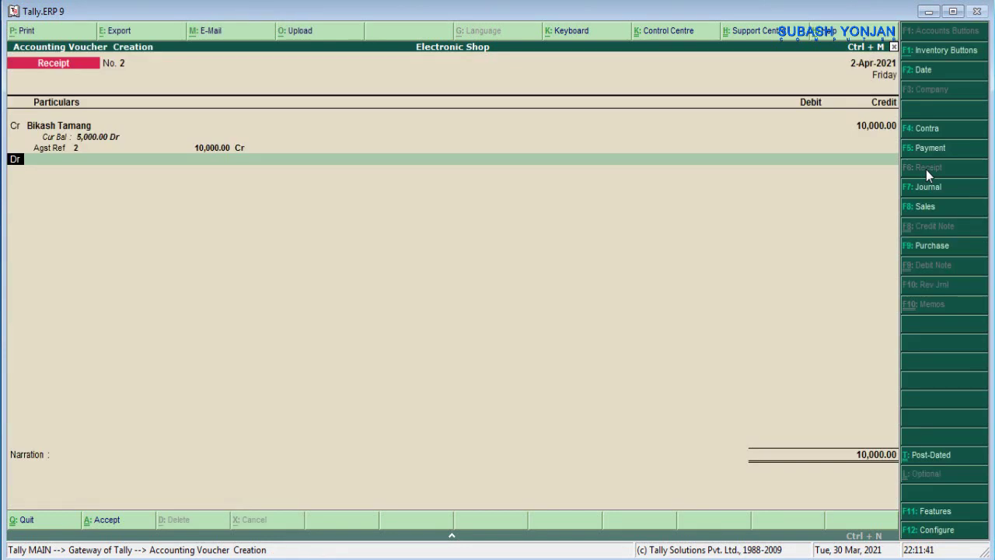
key("Return")
- Debit Cash, add the narration 'being cash received', and save the receipt
key("Down")
key("Down")
key("Down")
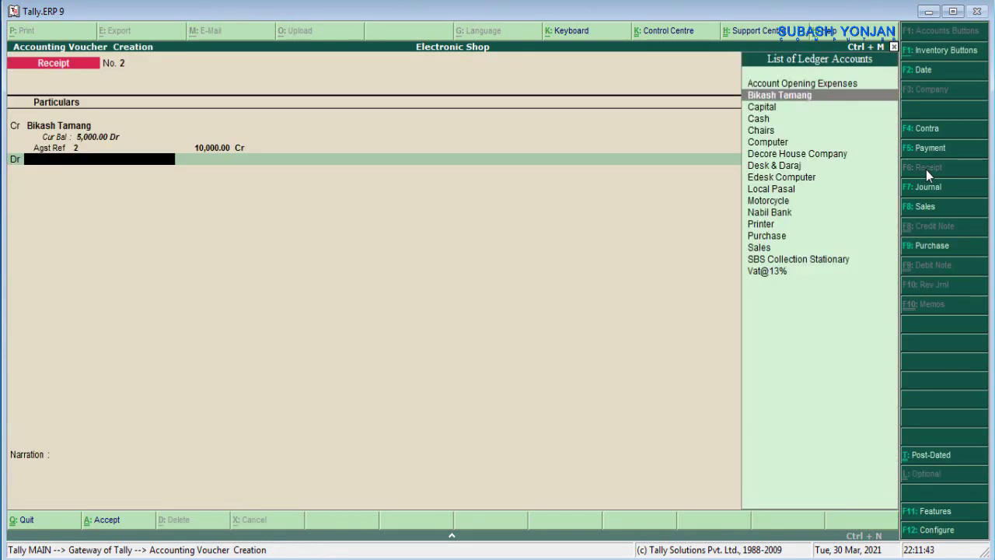
key("Return")
key("Return")
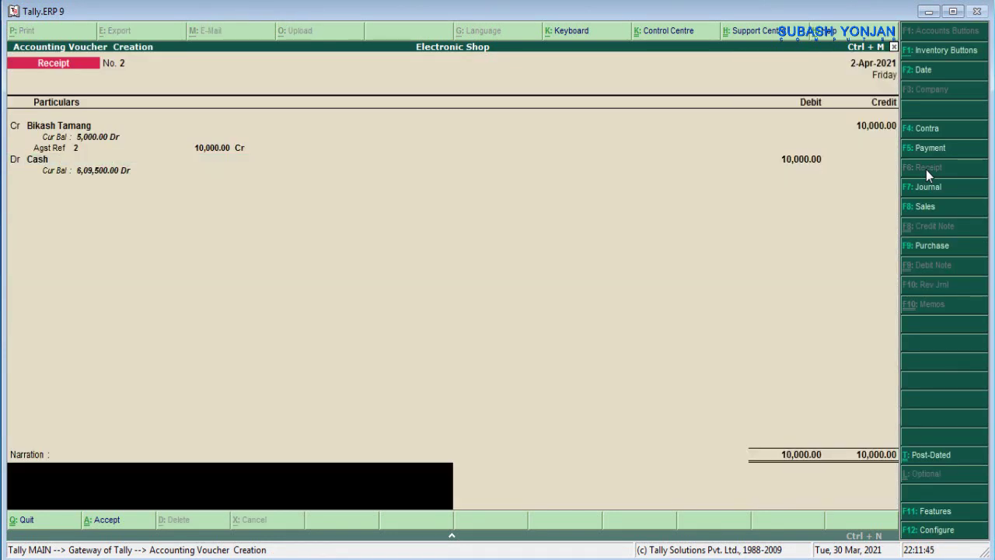
type("being cash received")
key("BackSpace")
key("BackSpace")
key("BackSpace")
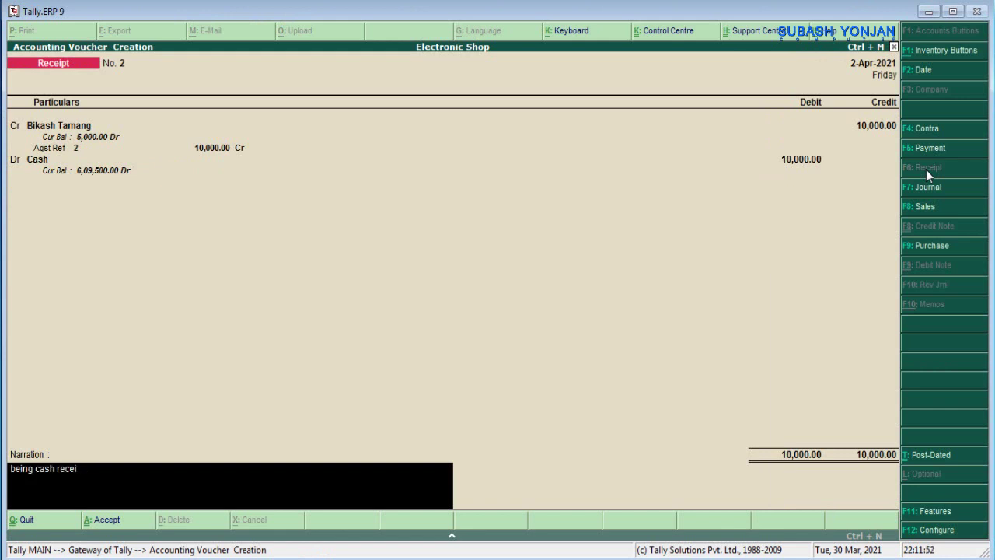
type("ved")
key("Return")
key("Return")
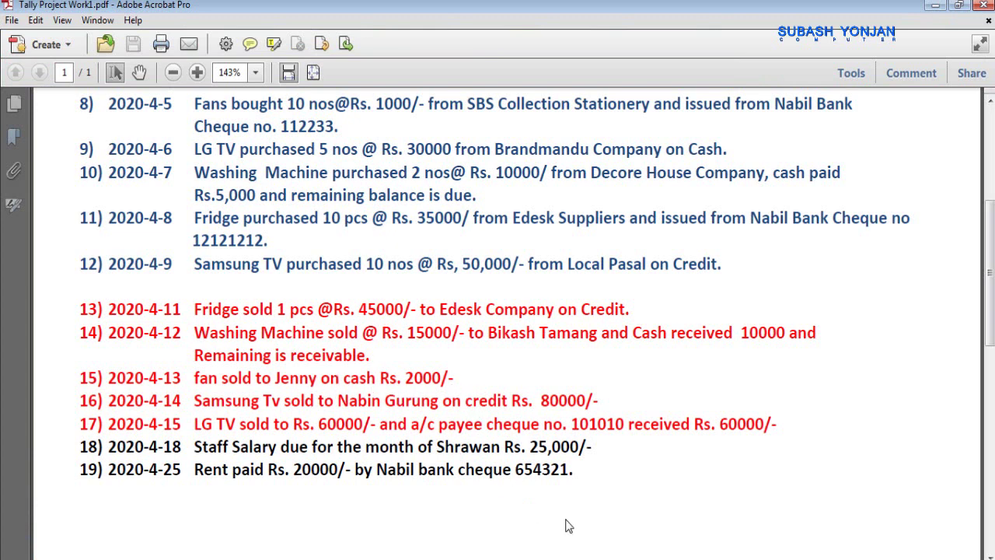
left_click(576, 555)
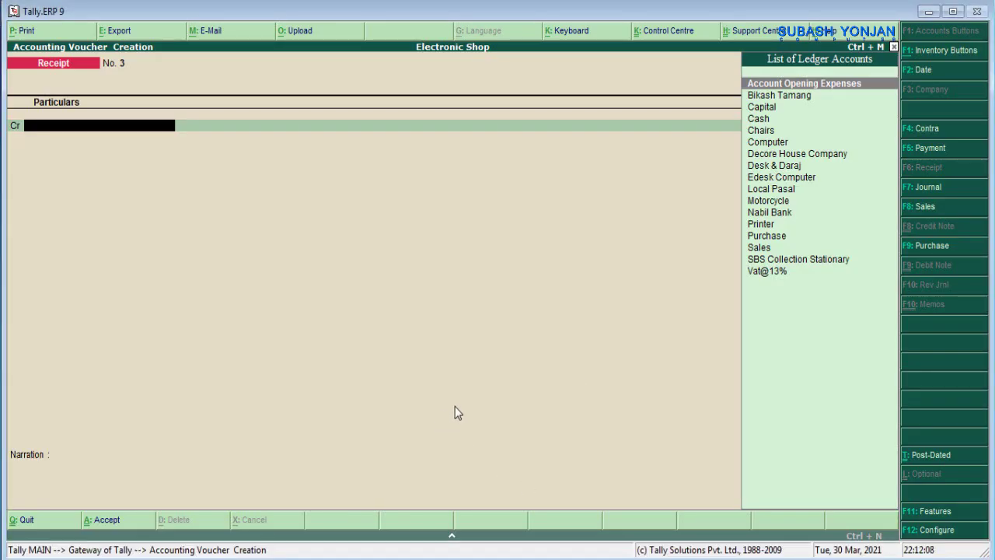
- Start a sales voucher with reference 08 and Cash as the party account
left_click(935, 208)
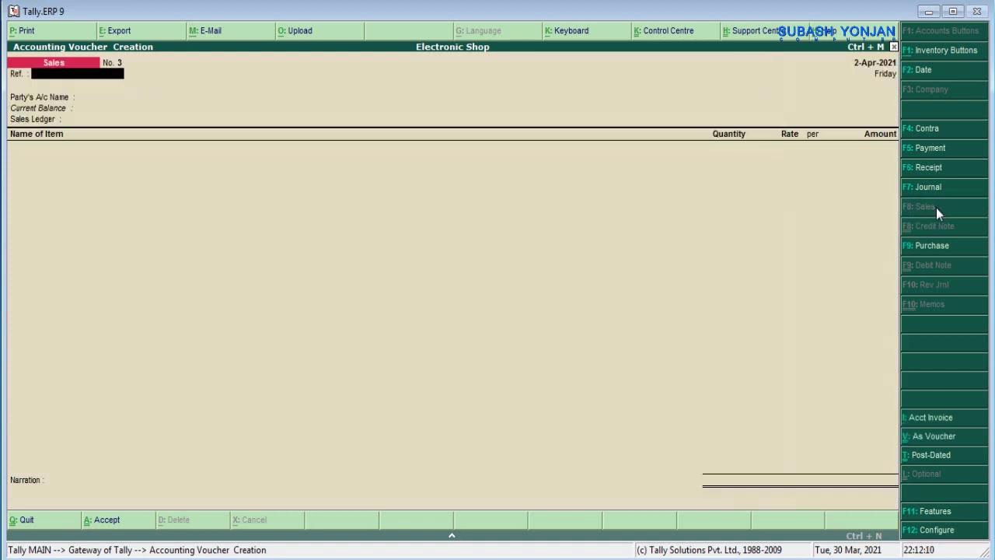
type("08")
key("Return")
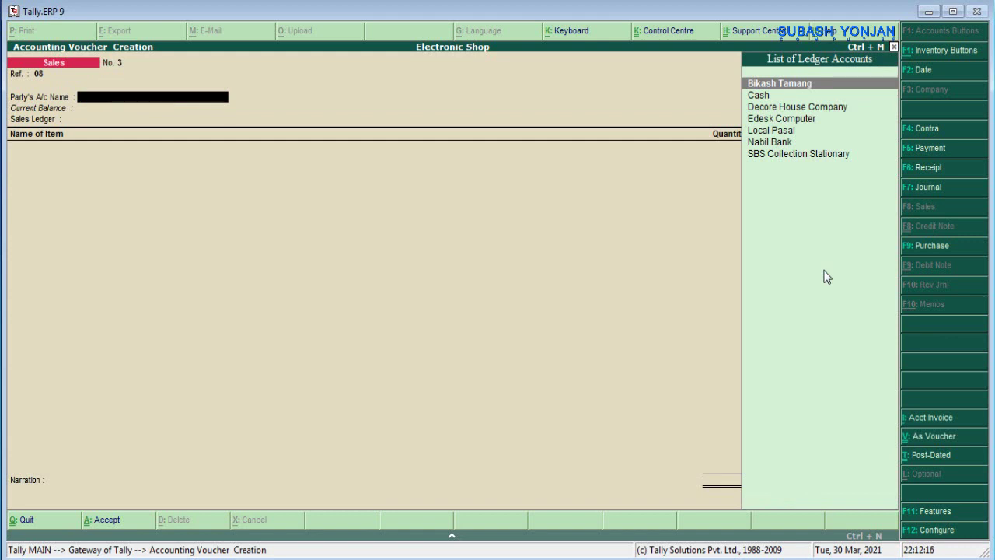
key("Down")
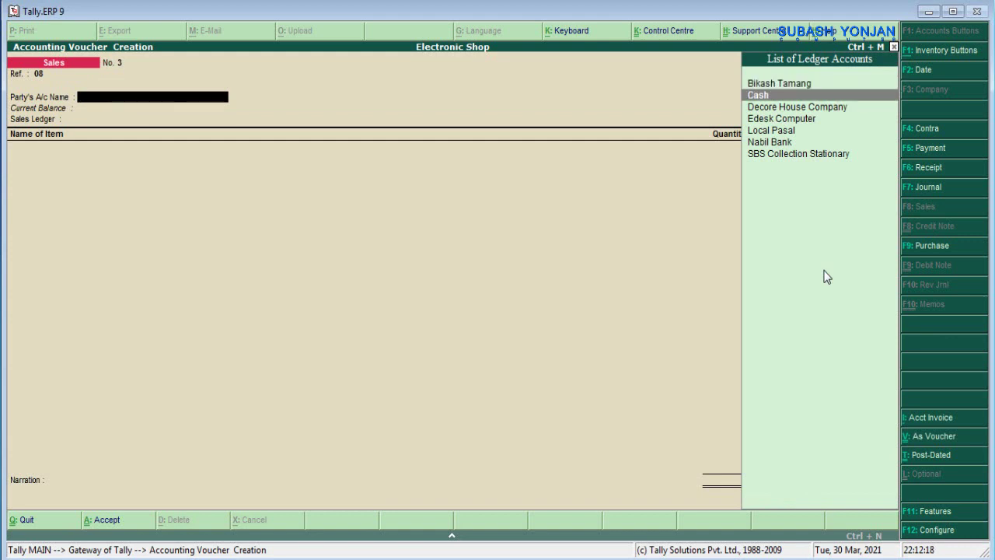
key("Return")
key("Return")
key("Return")
key("Return")
key("Return")
key("Return")
key("Return")
key("Return")
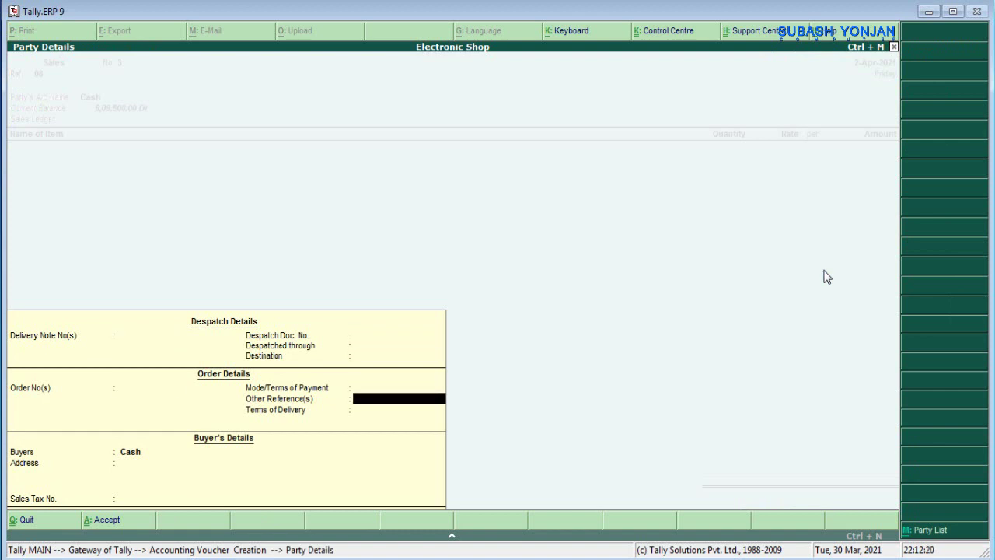
key("Return")
key("Return")
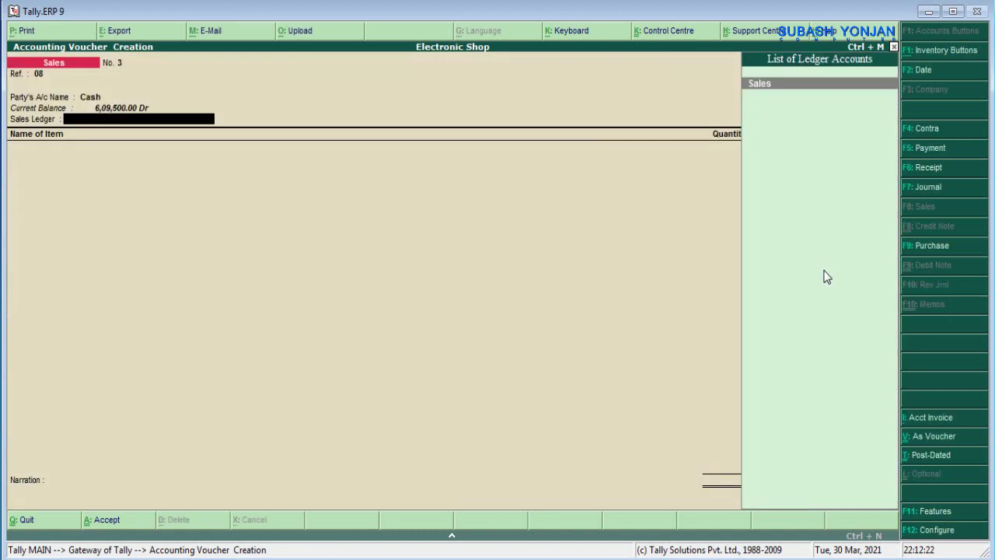
key("Return")
- Sell 1 Nos of Fans at 2,000, narrated 'being goods sold', and save the voucher
type("F")
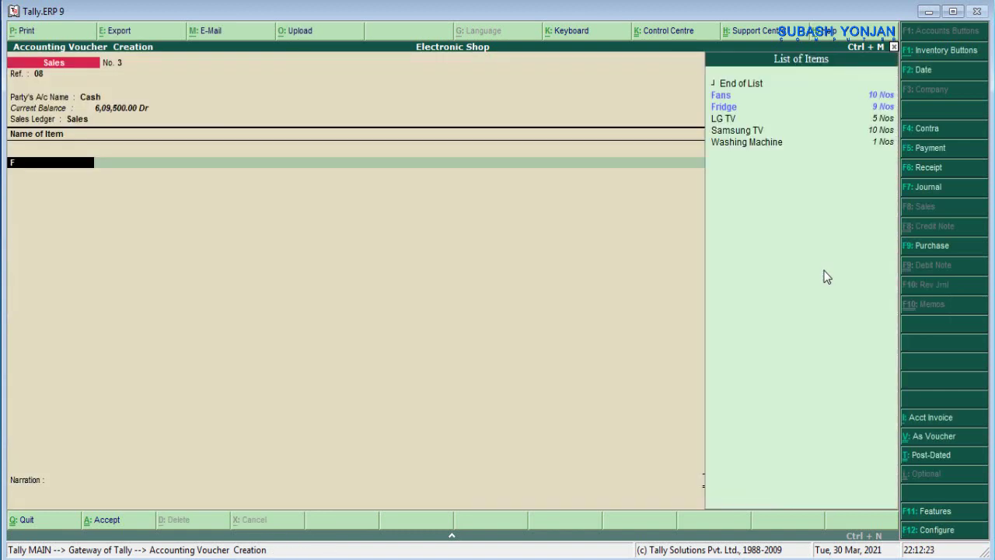
type("a")
key("Return")
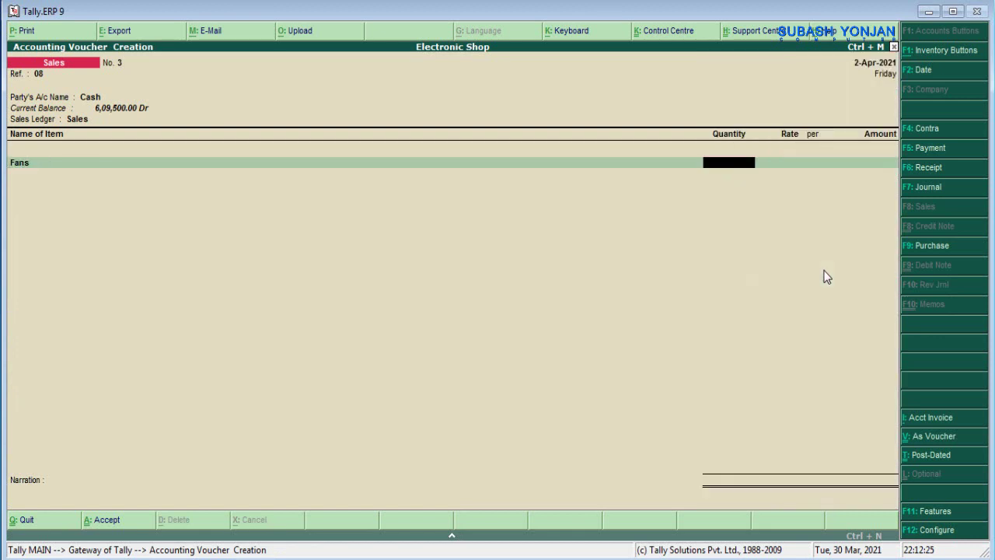
type("1")
key("Return")
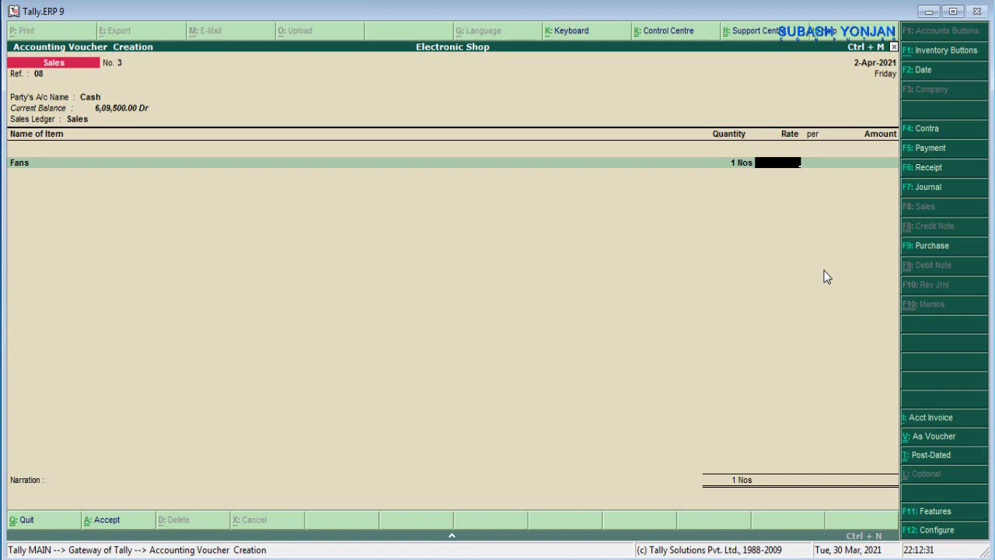
type("2000")
key("Return")
key("Return")
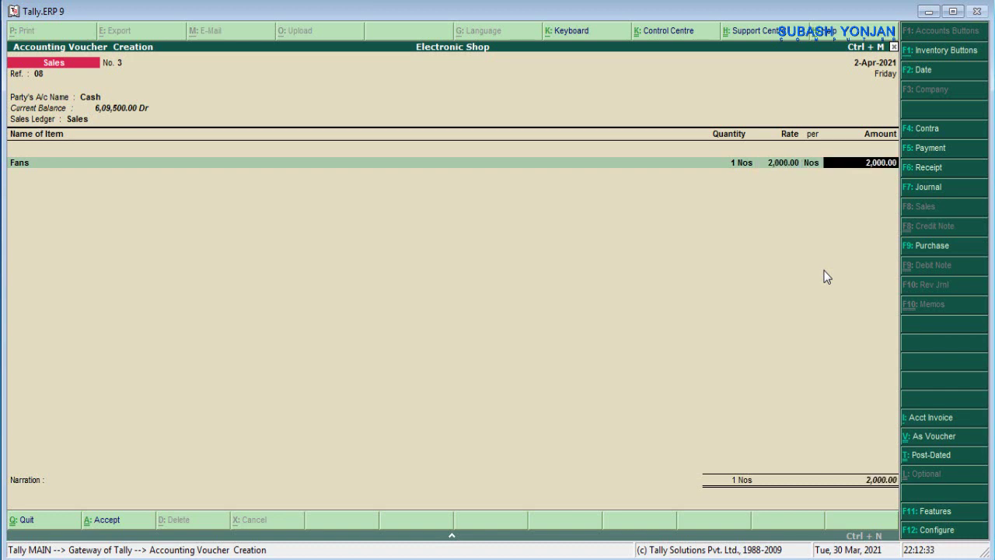
key("Return")
key("Return")
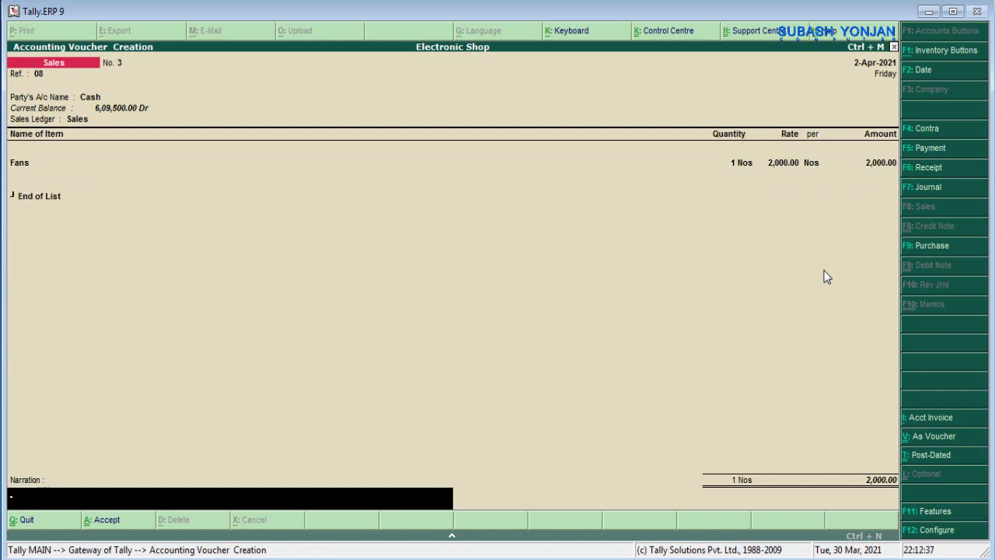
type("being goods sold")
key("Return")
key("Return")
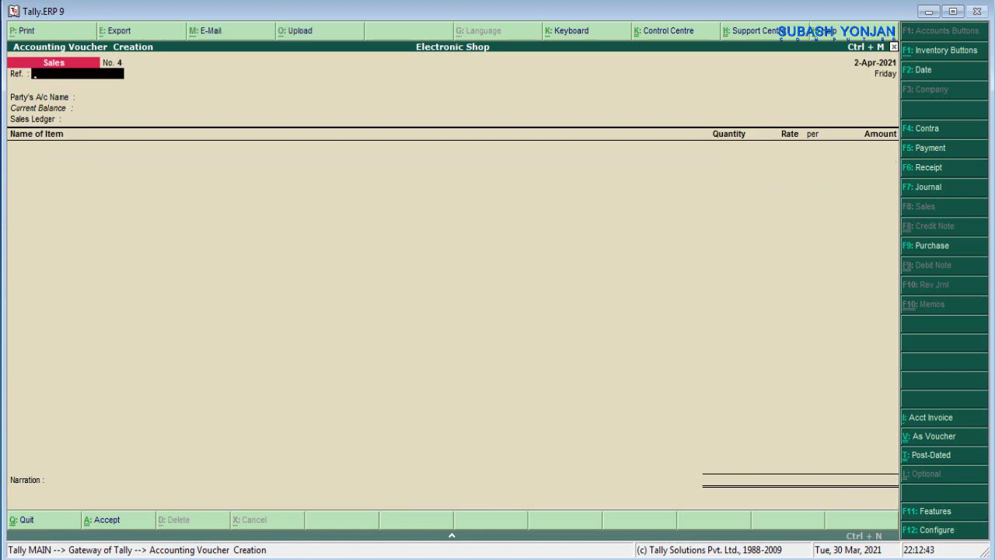
key("alt+Tab")
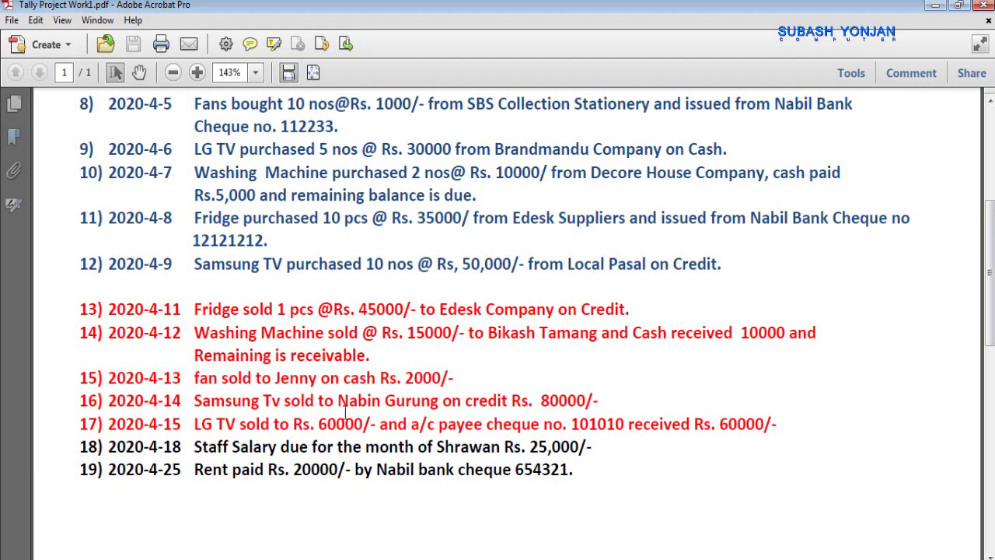
- Minimize the transaction list PDF to bring Tally back to the front
left_click(935, 6)
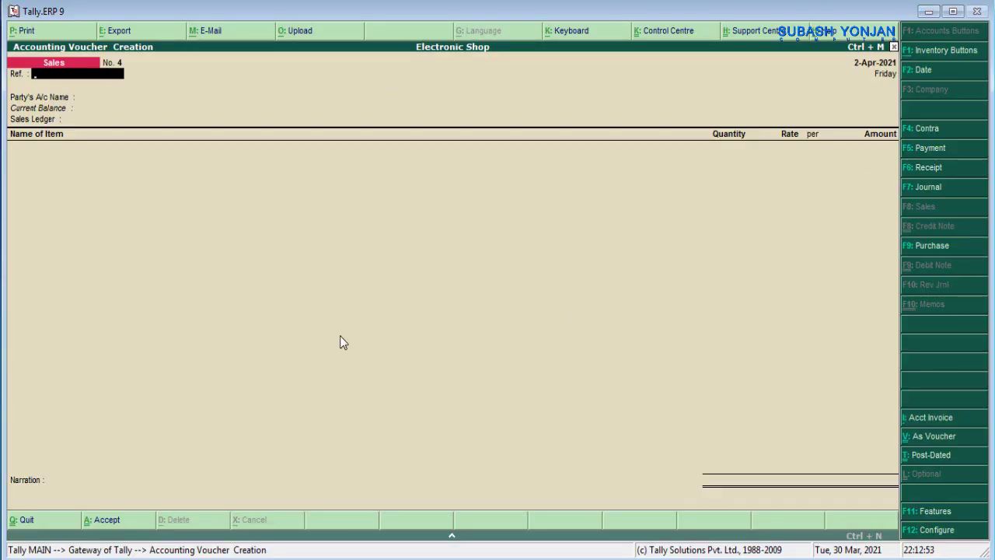
- Enter reference 09 on Sales voucher No. 4, checking the transaction list PDF
type("09")
key("Return")
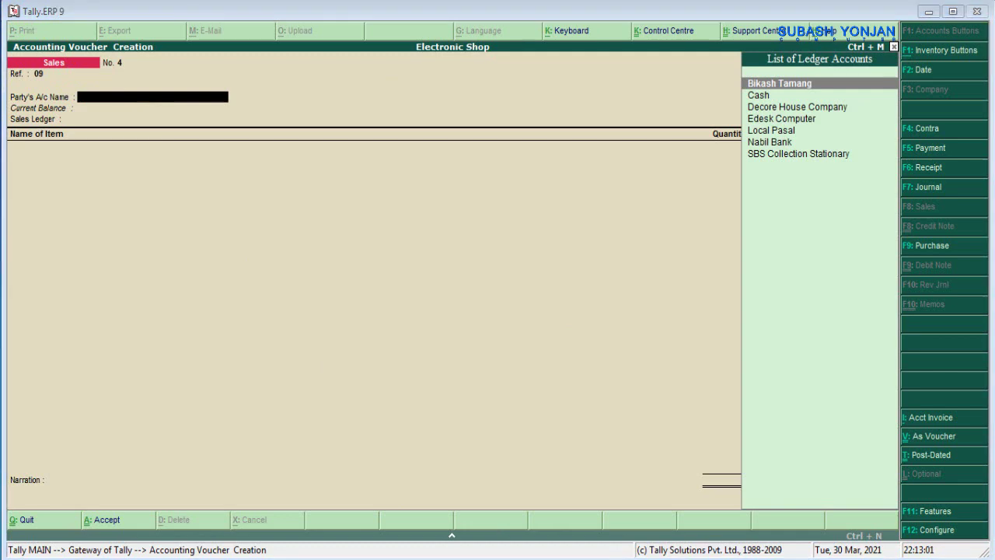
key("alt+Tab")
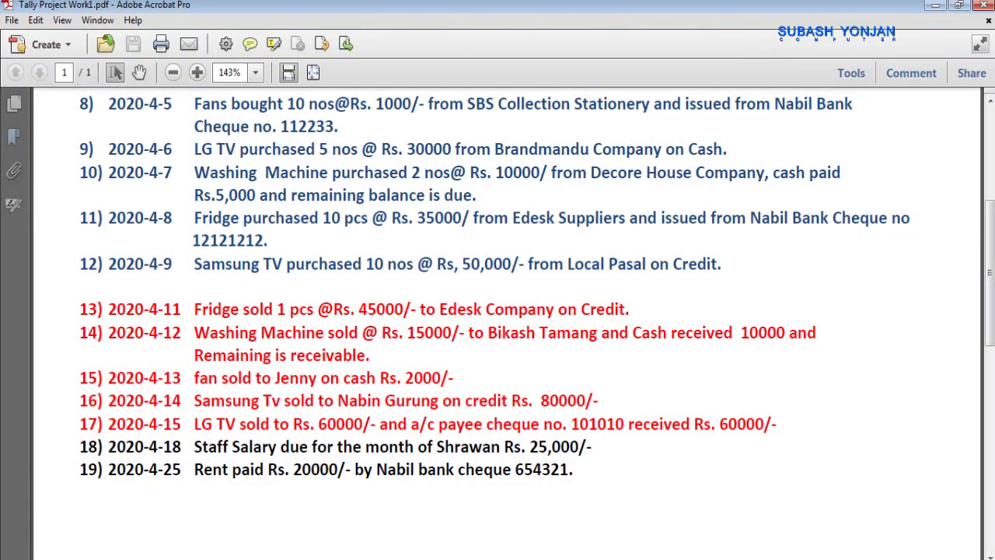
key("alt+Tab")
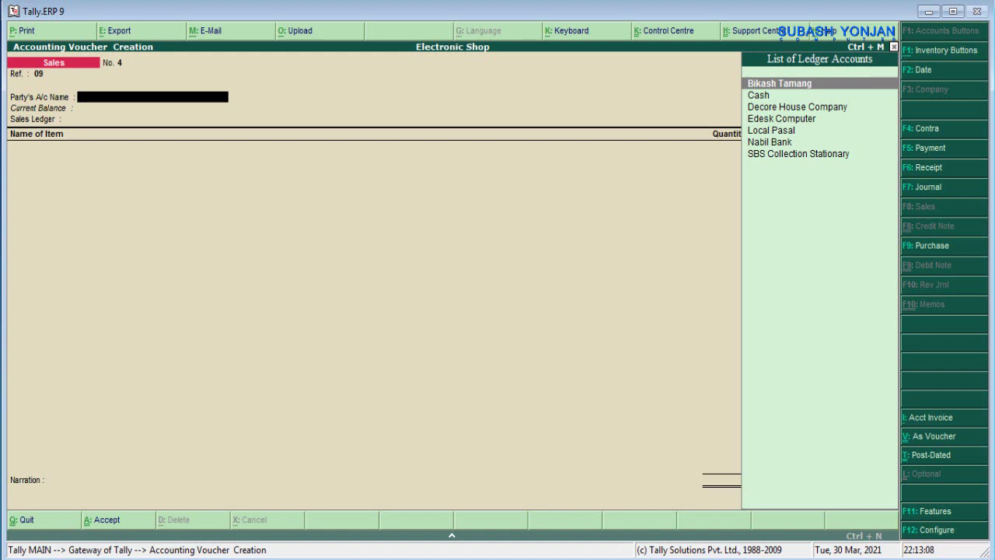
- Create a ledger for the credit customer under Sundry Debtors, entering the customer's name
key("alt+c")
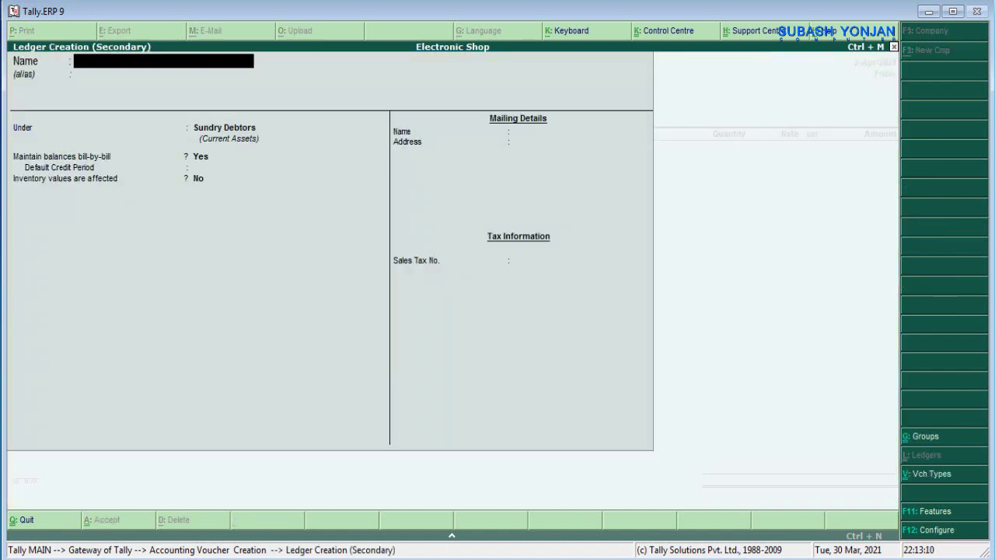
key("Return")
key("Return")
key("Return")
key("Return")
key("Return")
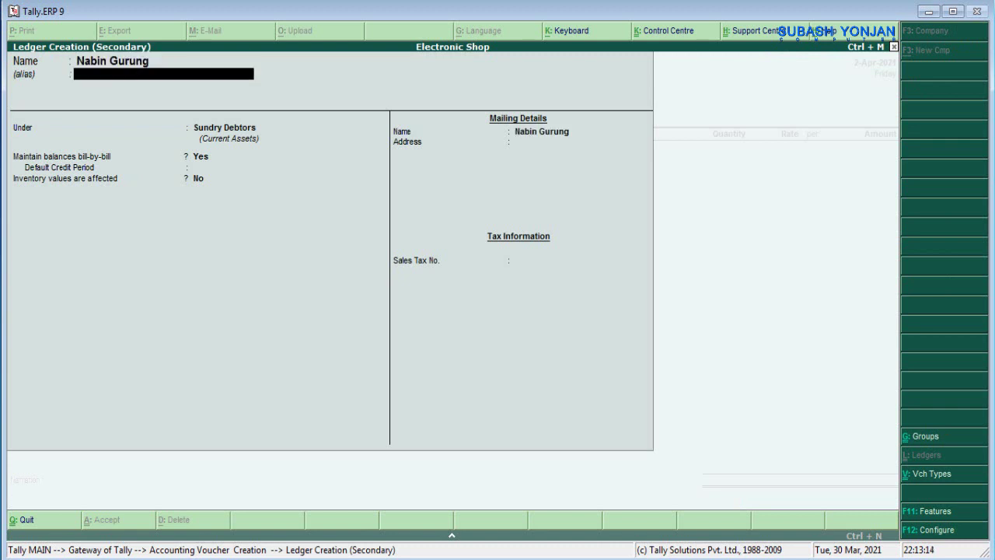
key("Return")
key("Return")
key("Return")
key("Return")
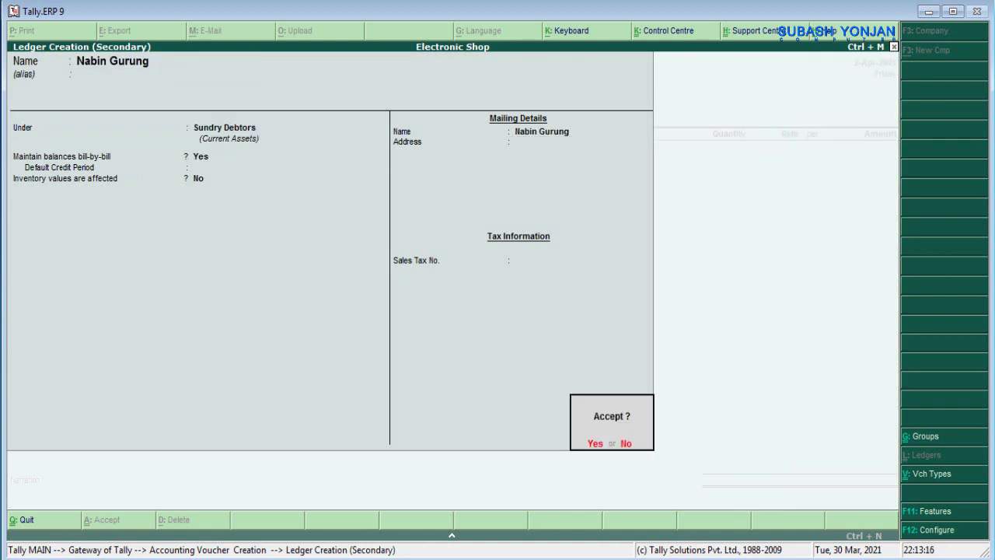
- Add 1 Samsung TV at 80,000 to the voucher under the Sales ledger
key("Return")
key("Return")
key("Return")
key("Return")
key("Return")
key("Return")
key("Return")
key("Return")
key("Return")
key("Return")
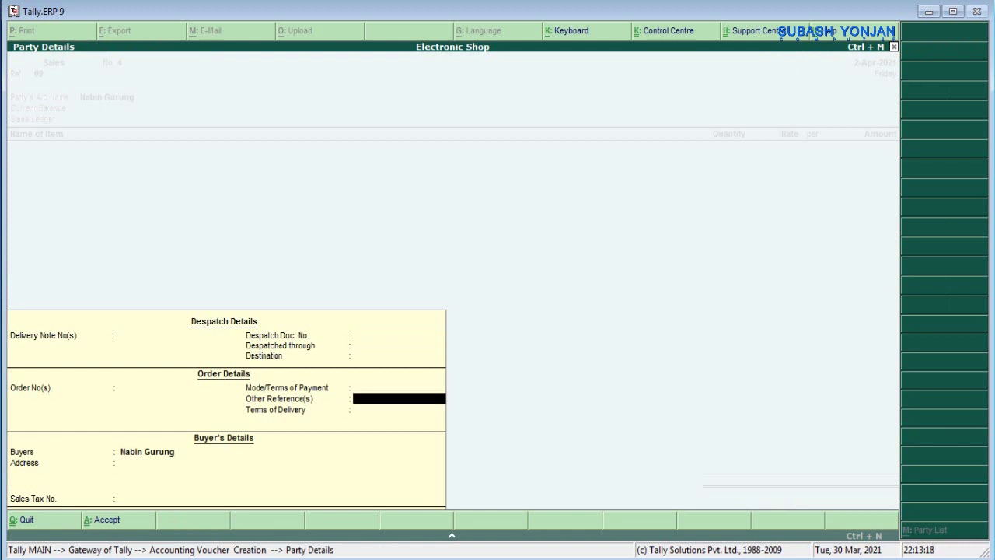
key("Return")
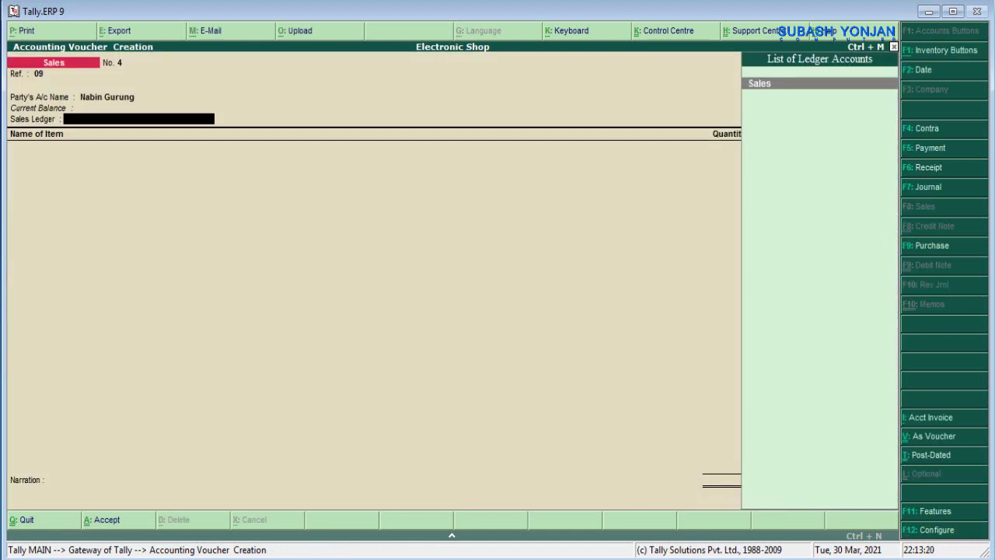
key("Return")
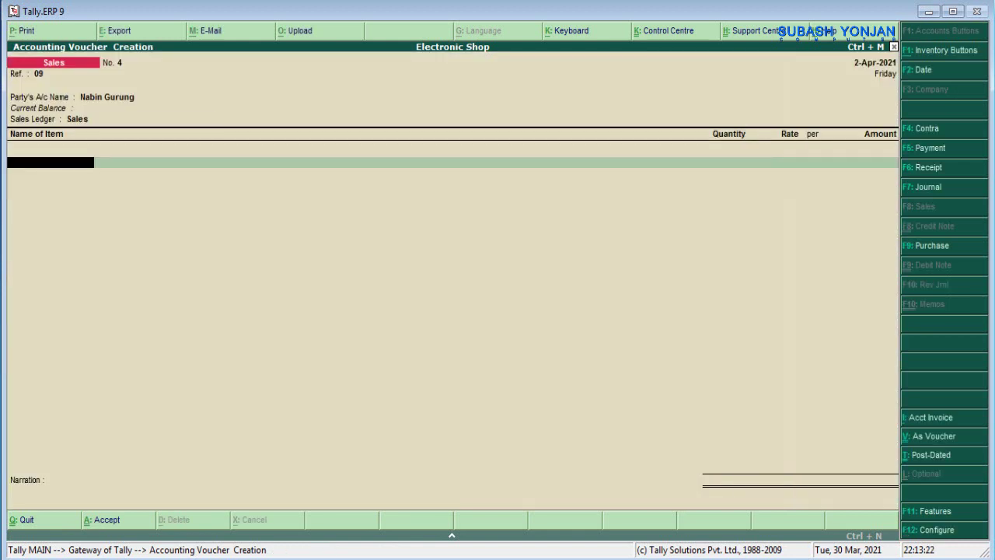
type("S")
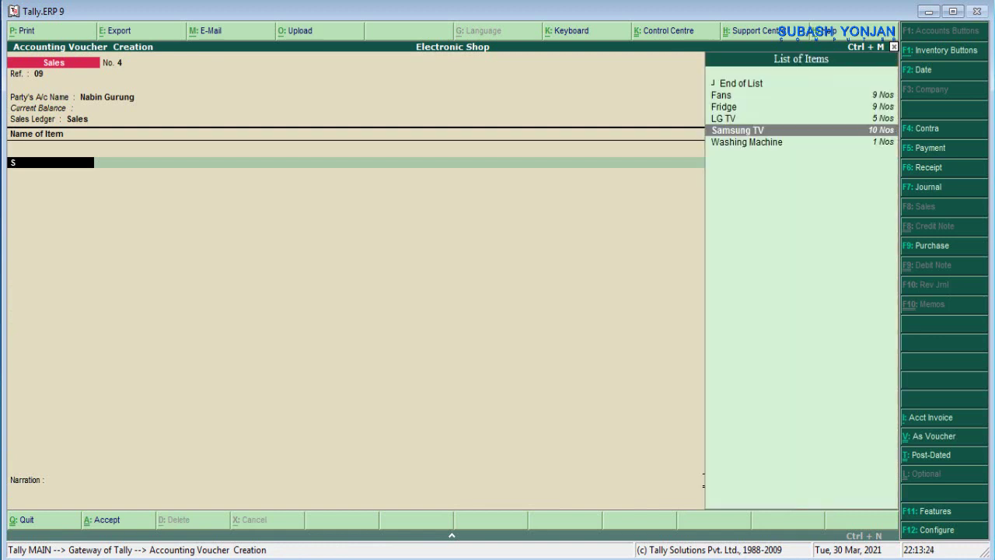
key("Return")
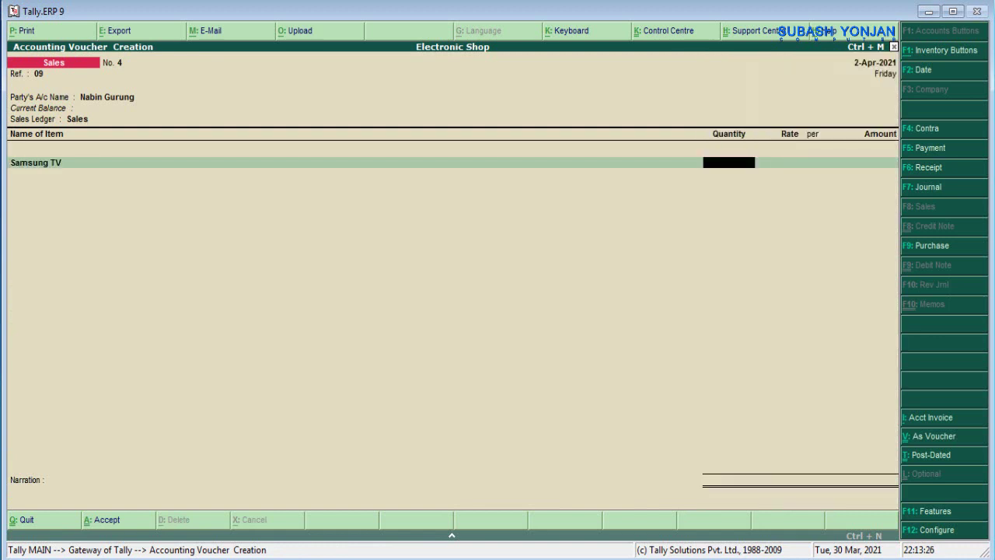
type("1")
key("Return")
type("80000")
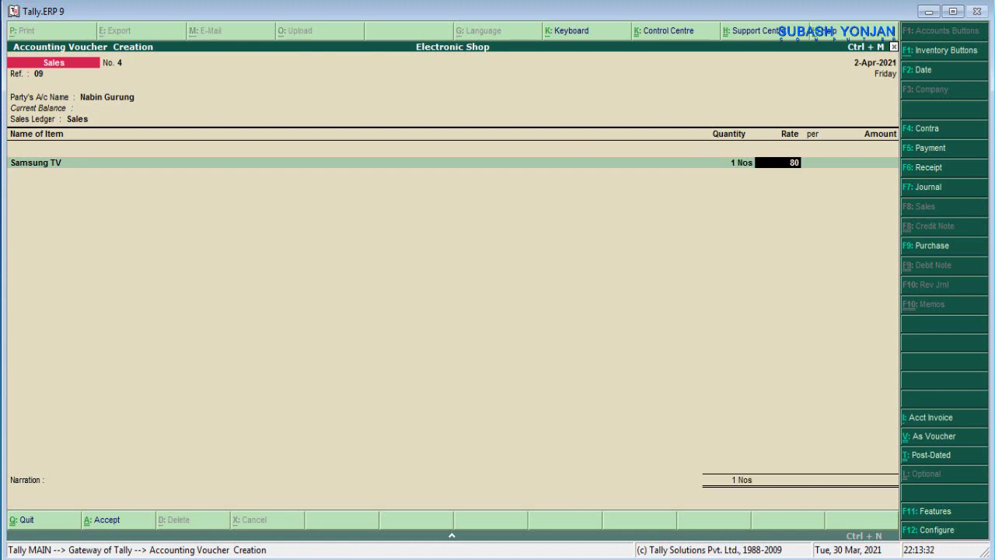
key("Return")
key("Return")
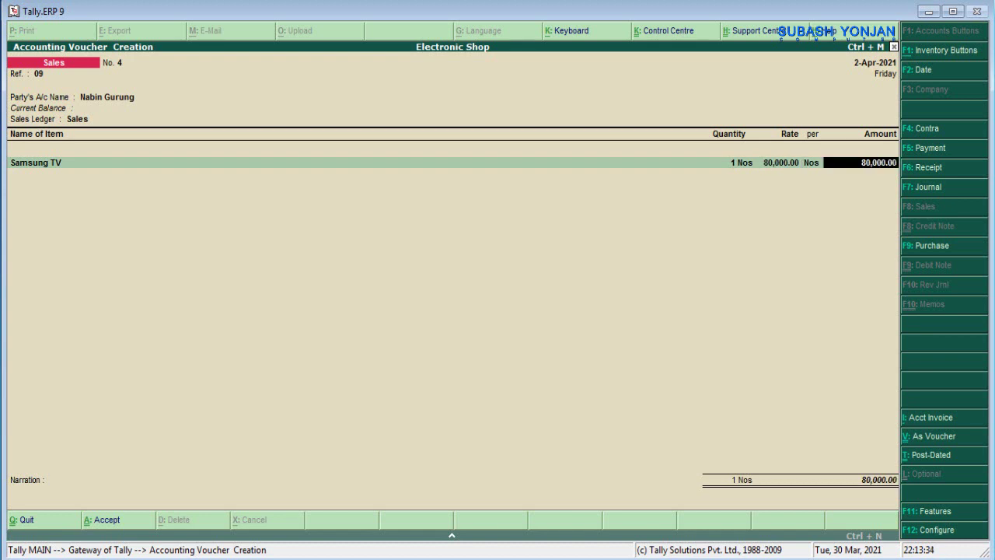
key("Return")
- Narrate 'being goods sold' and save Sales voucher No. 4
key("Return")
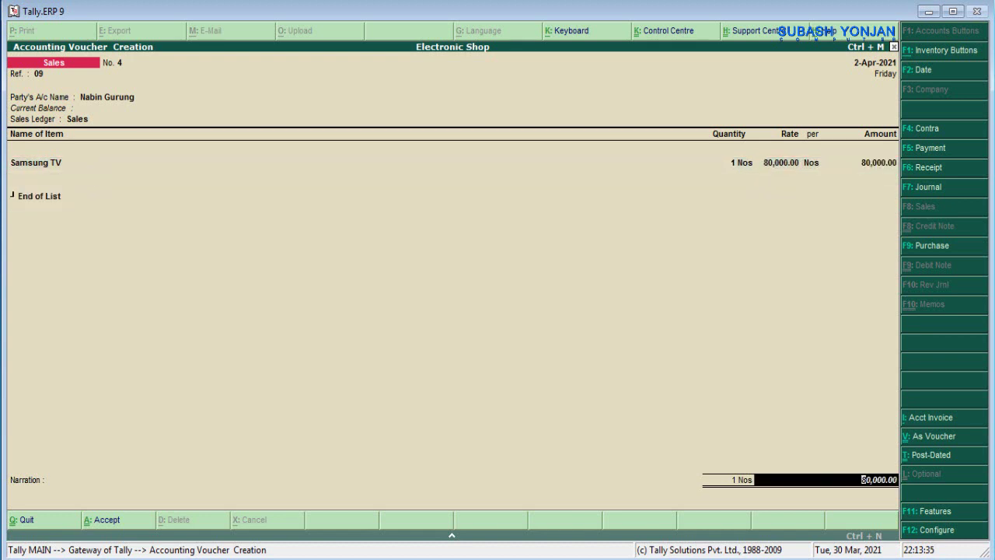
key("Return")
type("being")
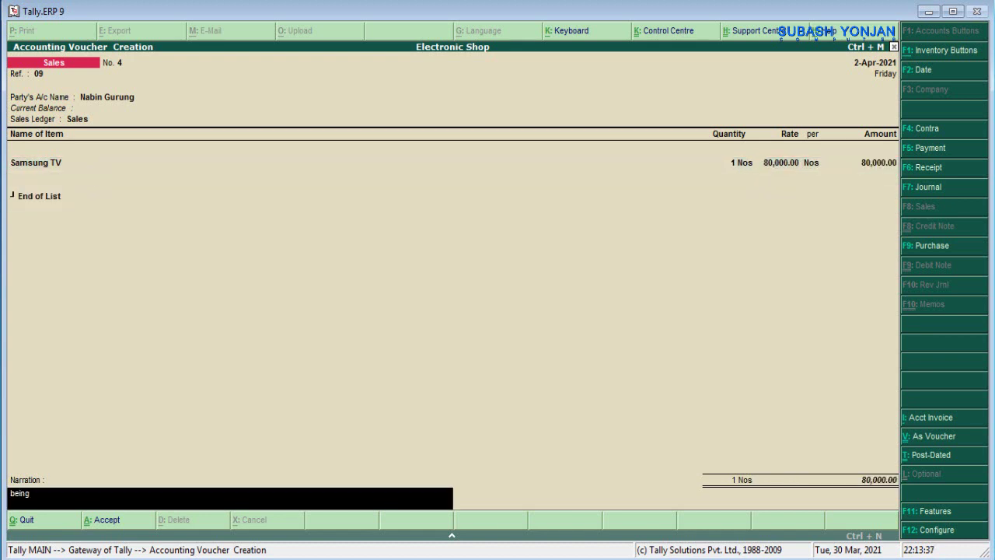
type(" goods sold")
key("Return")
key("Return")
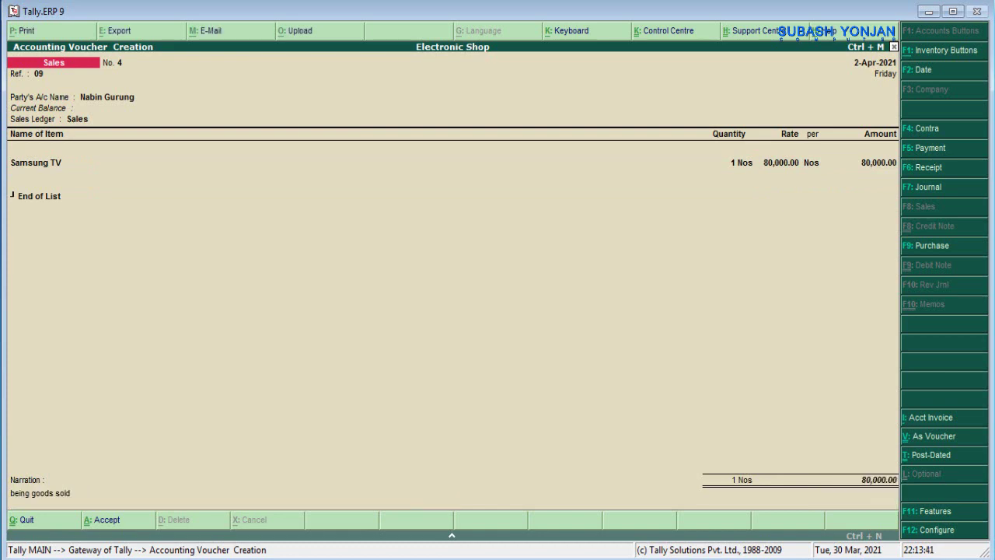
key("alt+Tab")
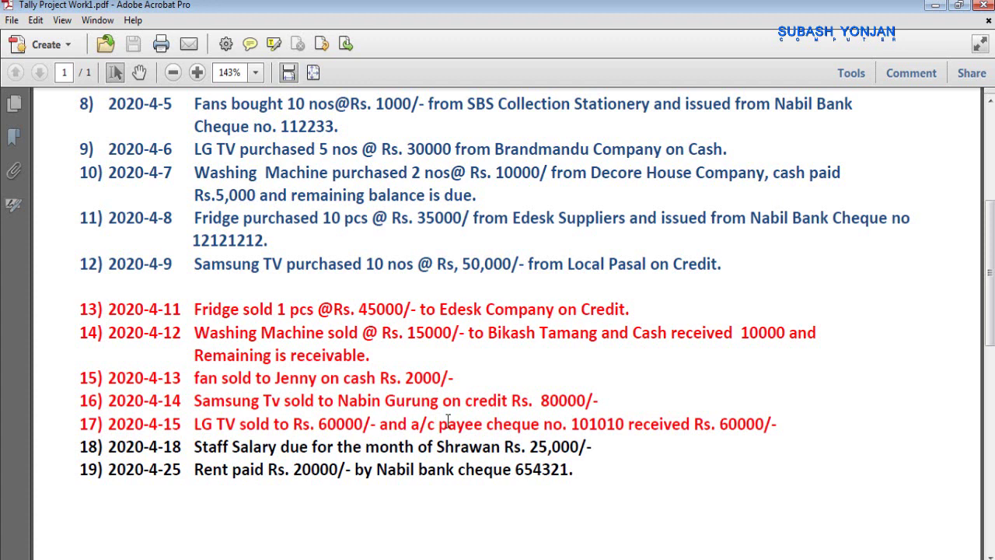
- Select the cheque number in transaction 17 of the PDF
left_click_drag(589, 424, 578, 424)
key("alt+Tab")
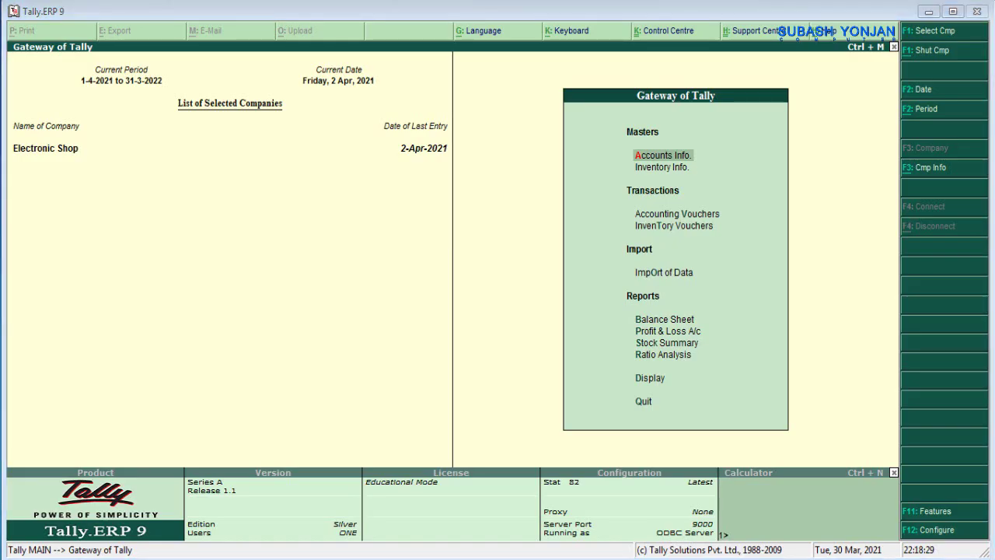
- Start a sales voucher with reference 10, Nabil Bank as party, and the Sales ledger
key("alt+Tab")
key("alt+Tab")
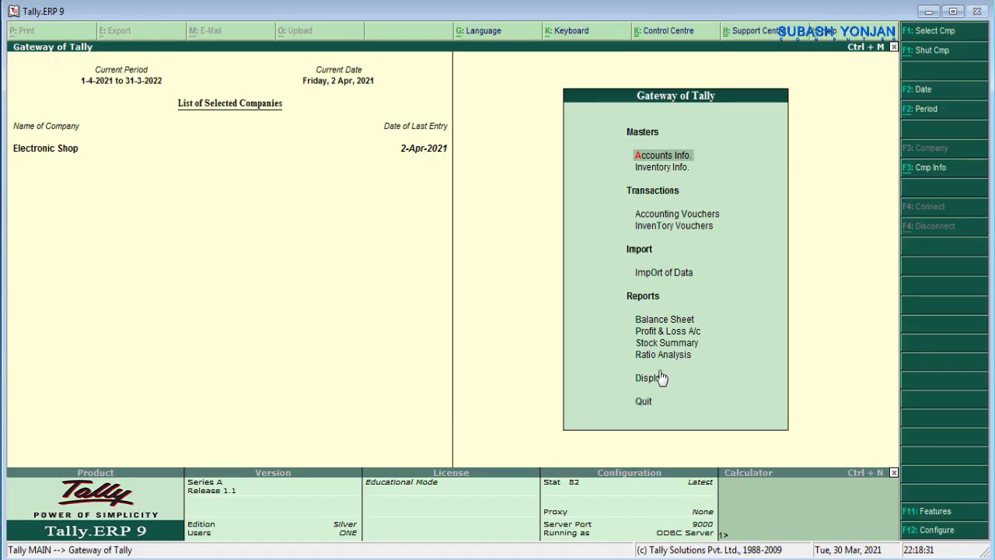
left_click(660, 219)
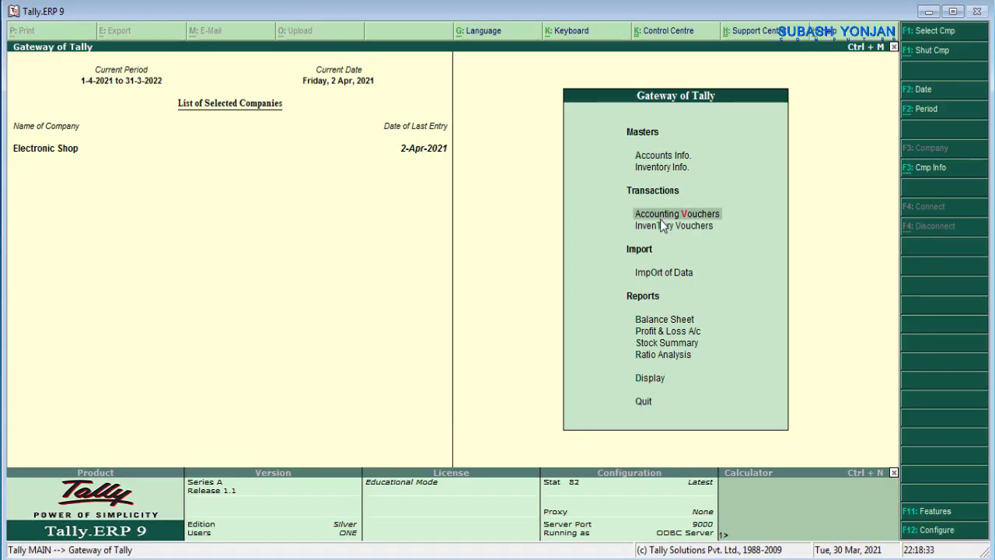
left_click(660, 219)
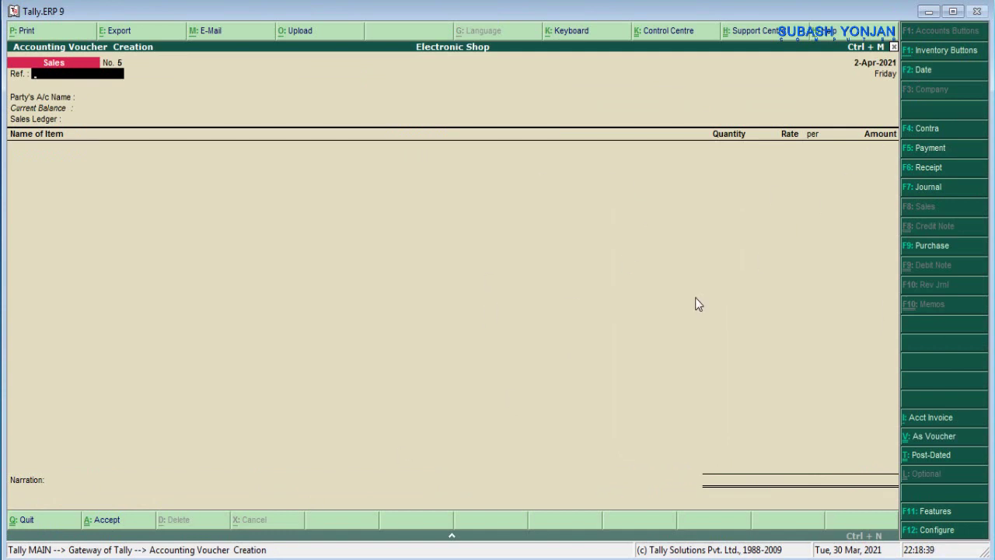
type("10")
key("Return")
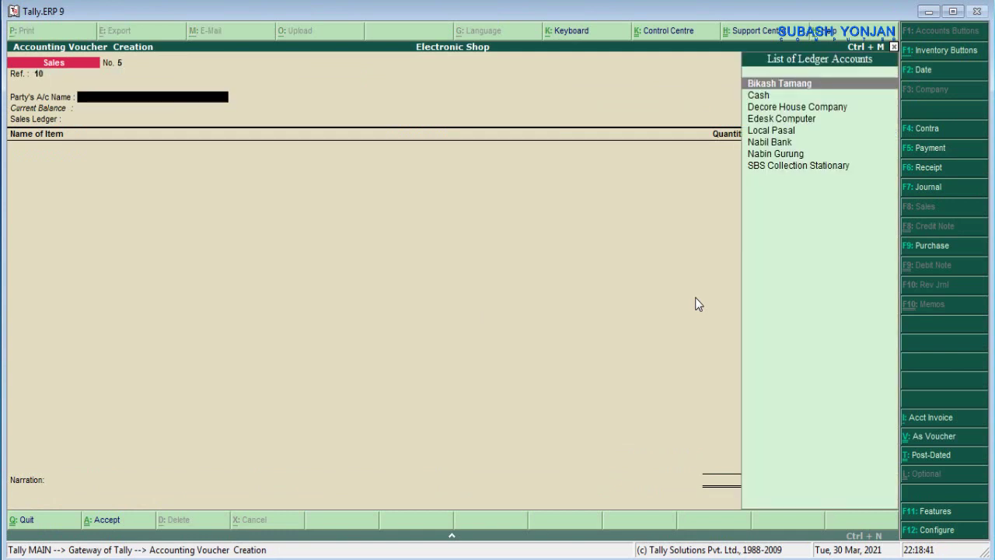
key("Down")
key("Down")
key("Down")
key("Down")
key("Down")
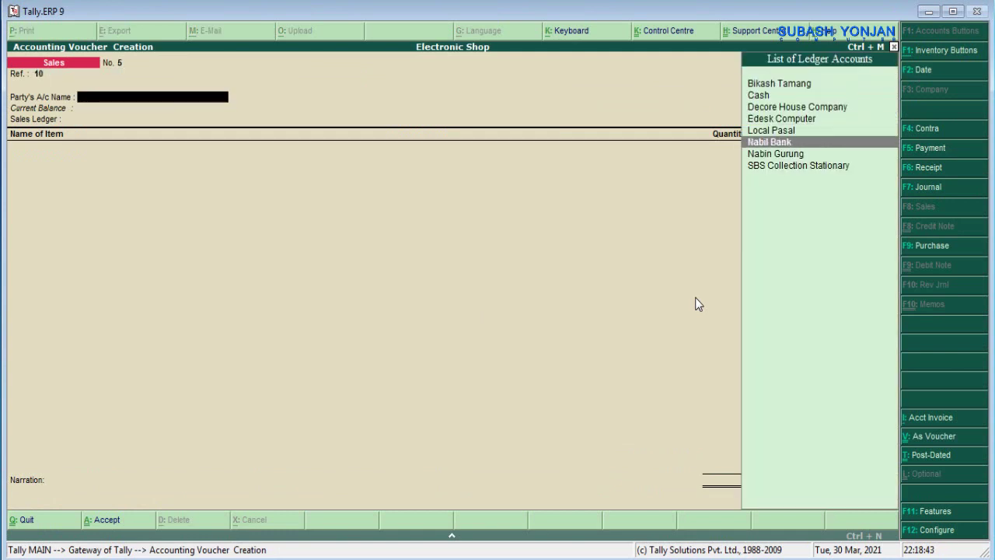
key("Return")
key("Return")
key("Return")
key("Return")
key("Return")
key("Return")
key("Return")
key("Return")
key("Return")
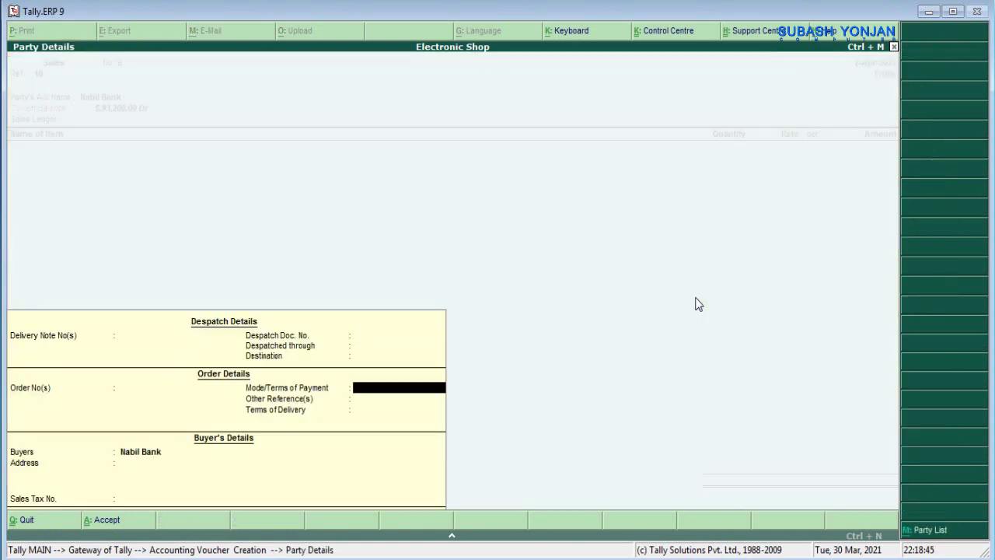
key("Return")
key("Return")
key("Return")
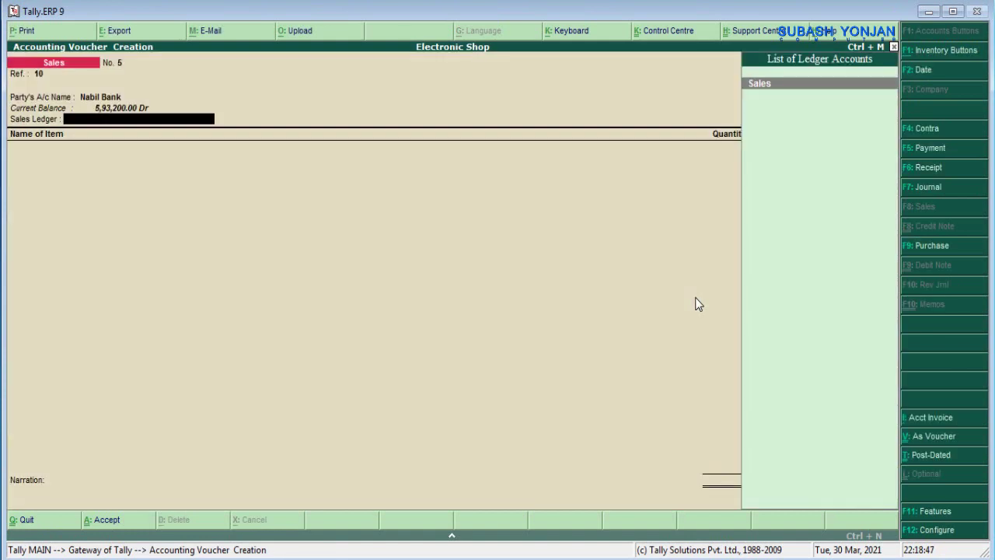
key("Return")
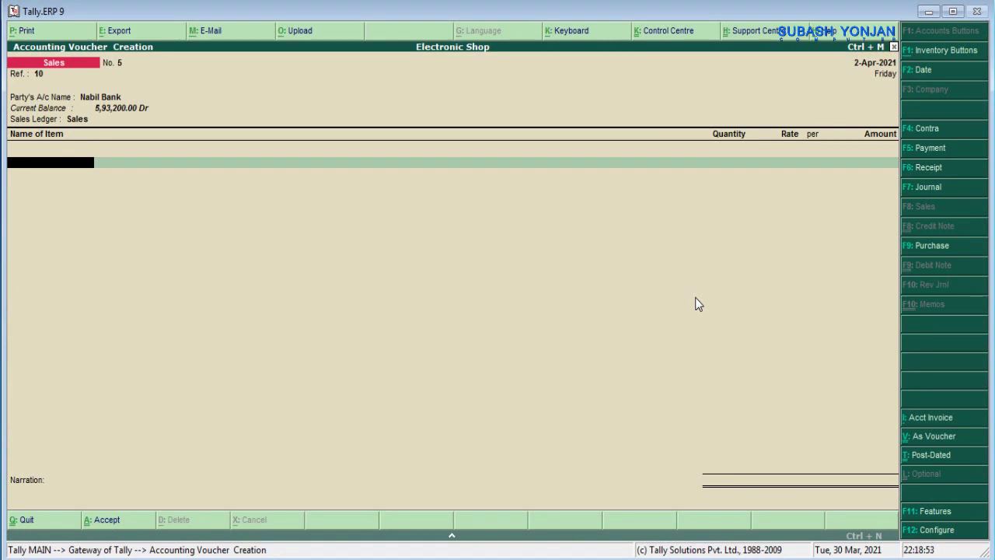
- Add 1 LG TV at a rate of 60,000 to the voucher
type("L")
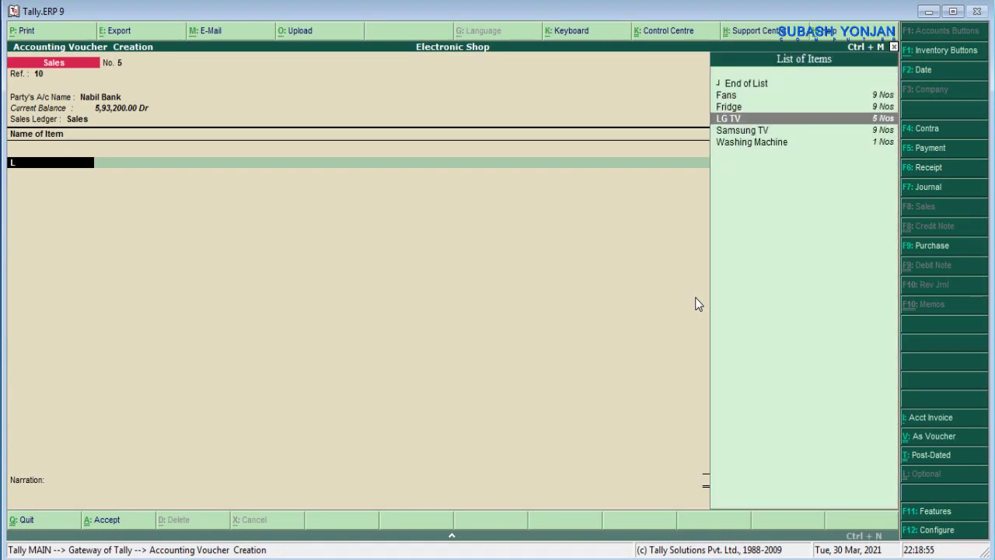
key("Return")
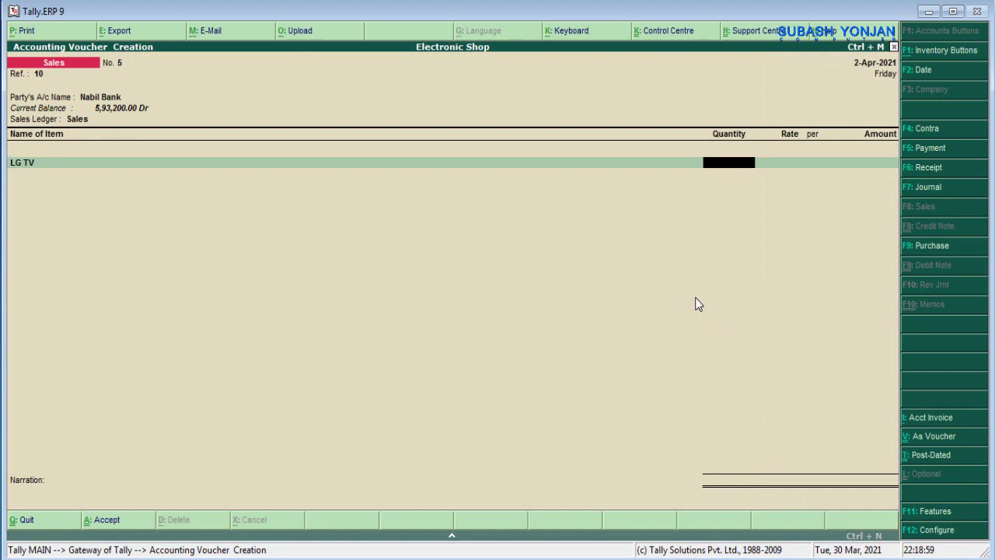
type("1")
key("Return")
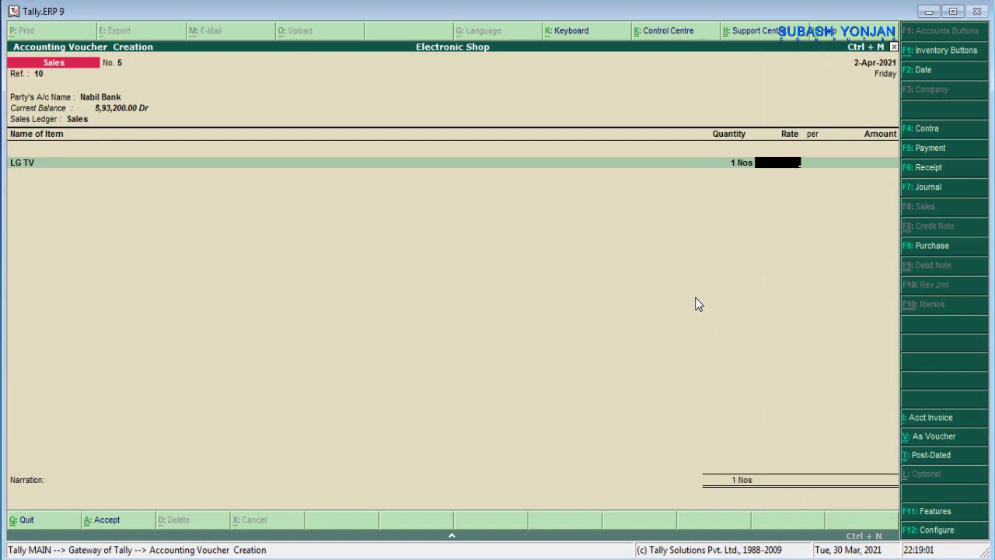
type("60,000")
key("Return")
key("Return")
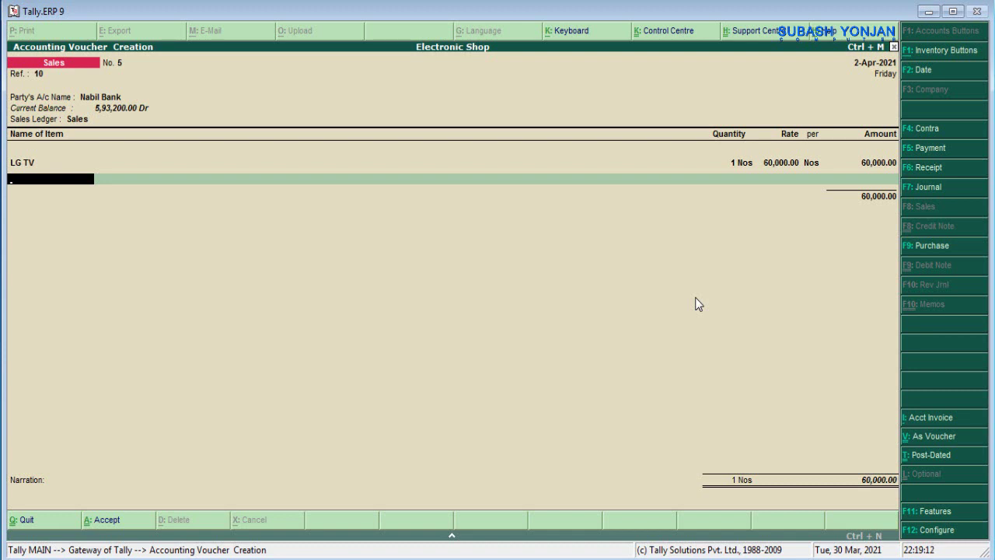
key("Return")
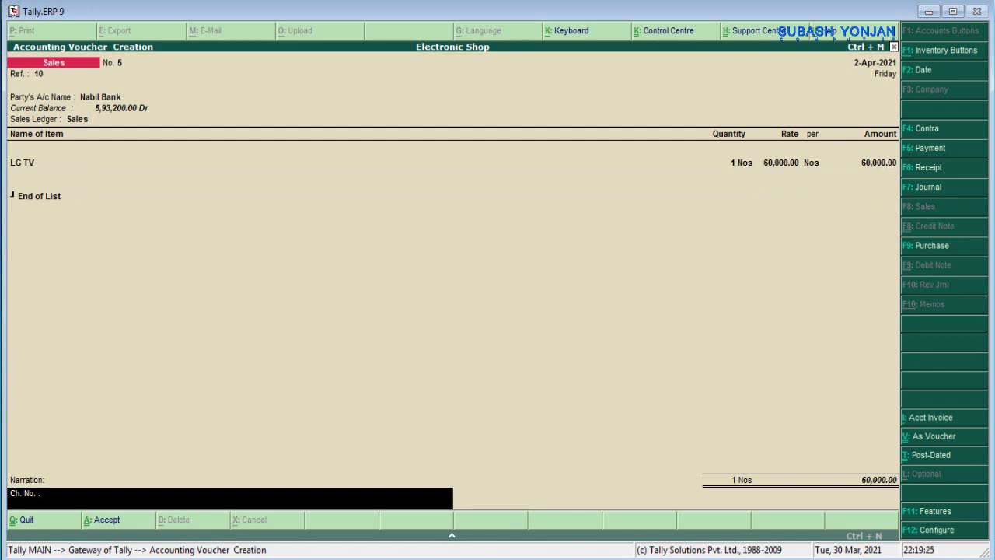
- Narrate cheque 101010 received and save the sales voucher
key("alt+Tab")
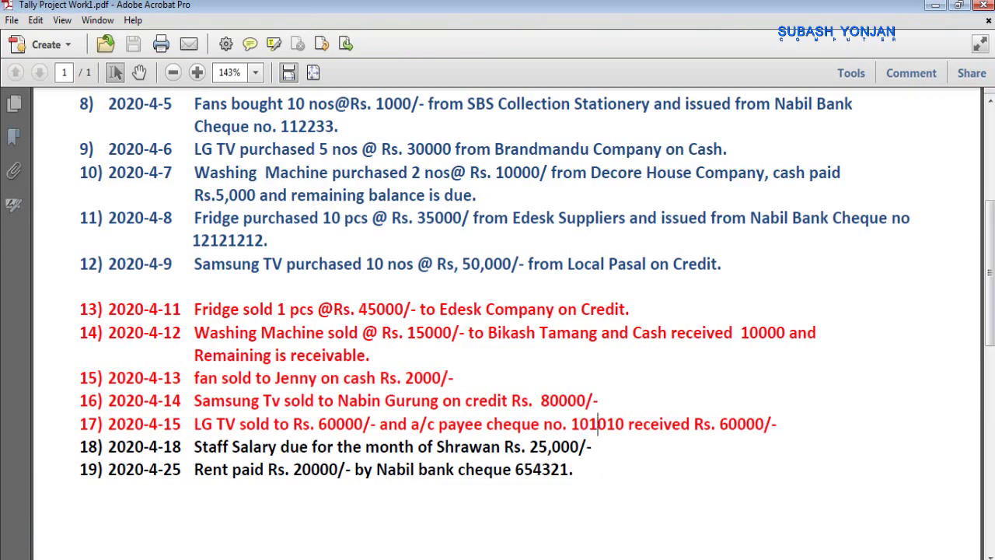
key("alt+Tab")
type("10")
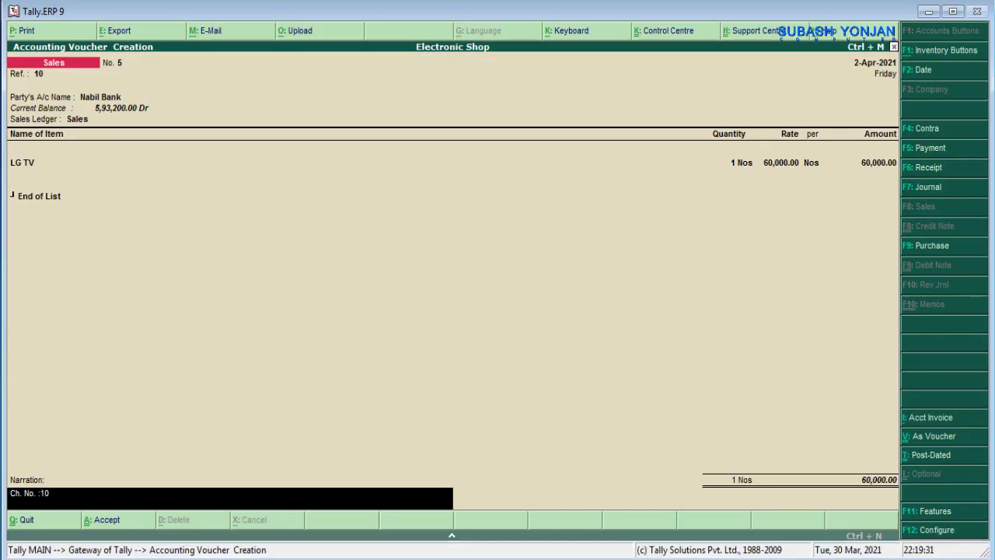
type("1010 received")
key("Return")
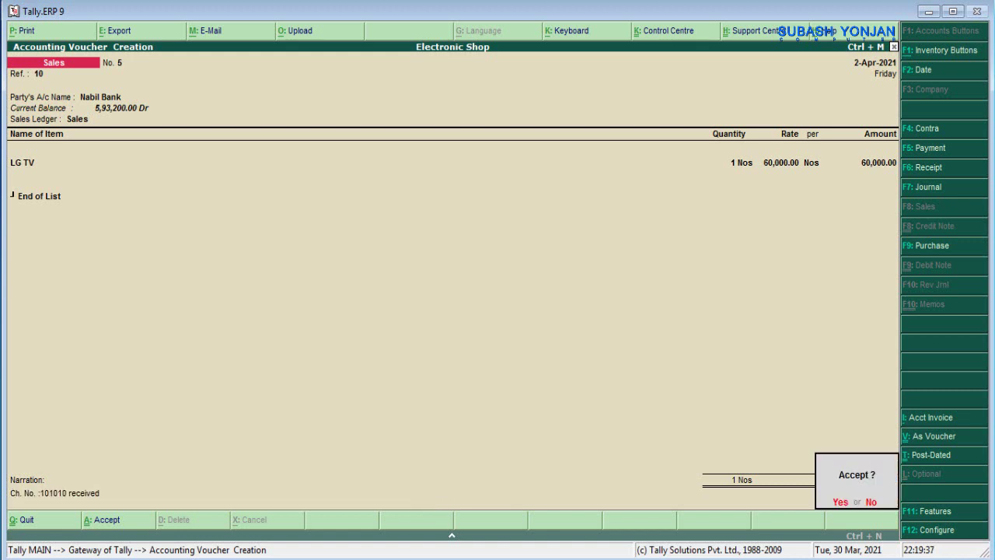
key("Return")
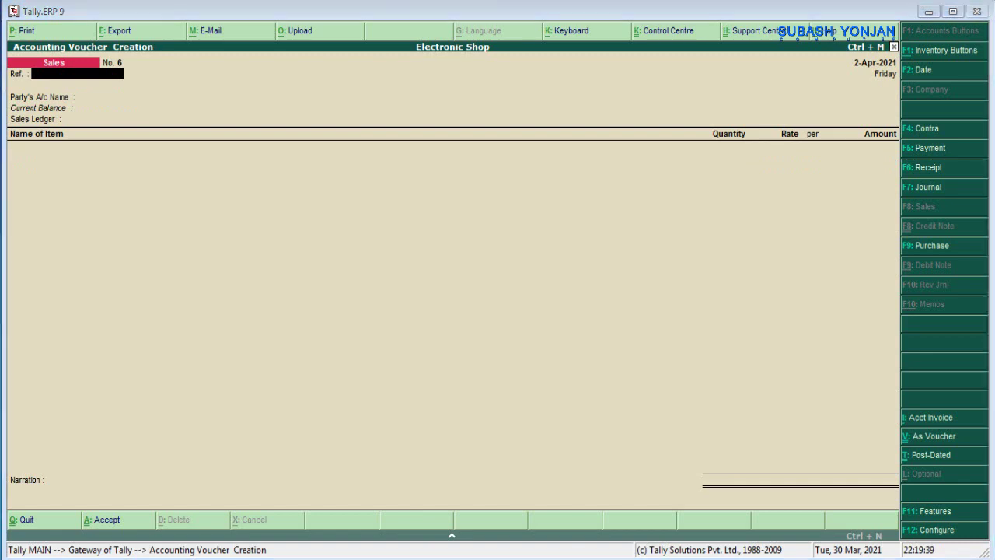
key("alt+Tab")
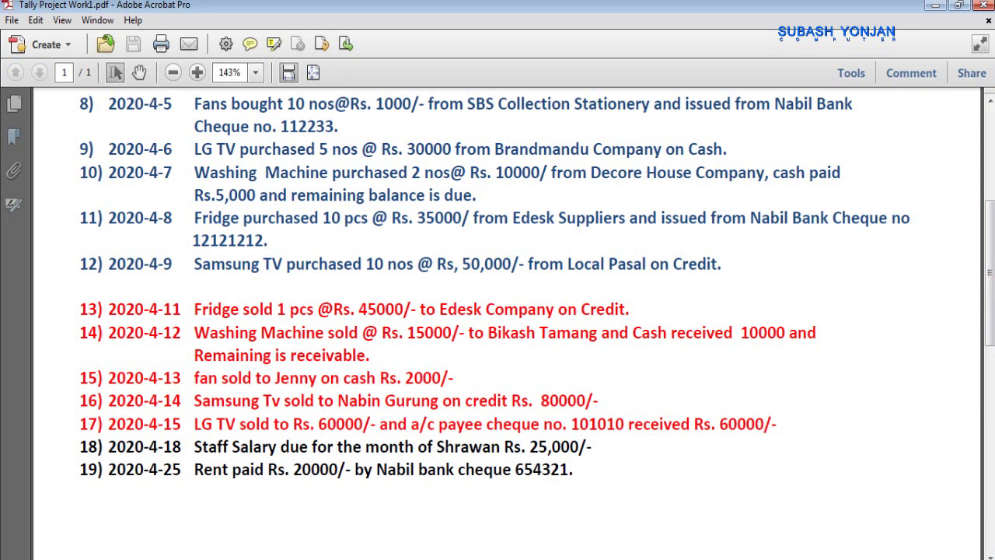
key("alt+Tab")
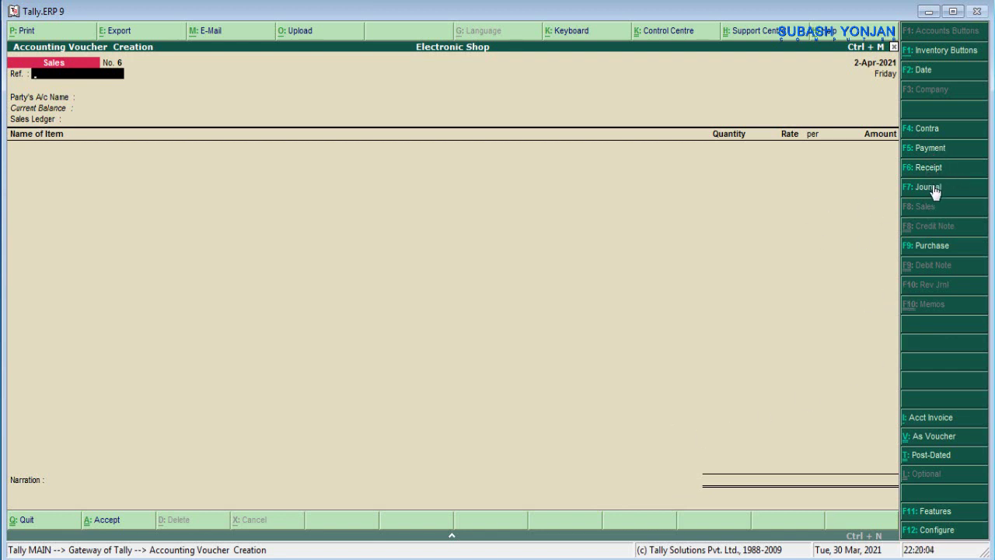
left_click(934, 189)
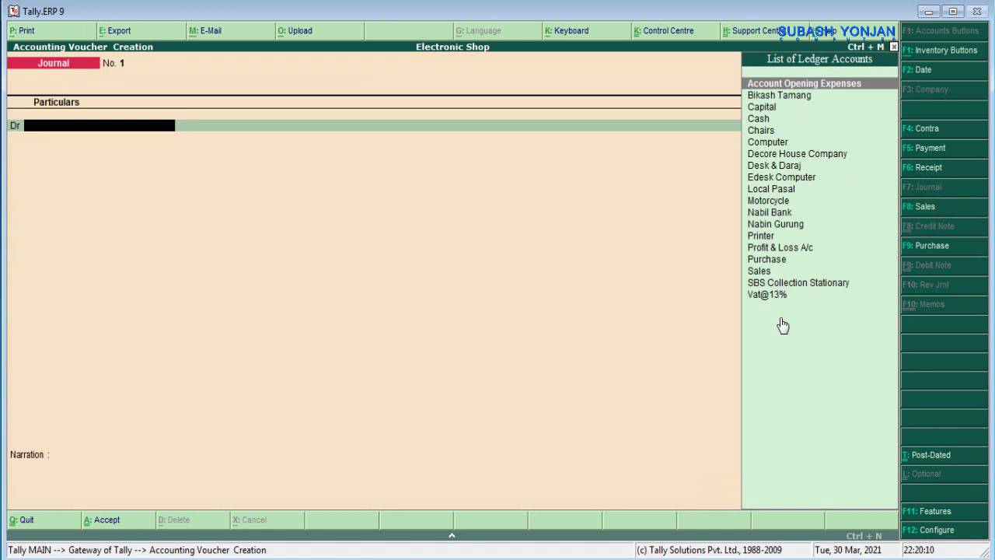
- Create a Salary ledger under Indirect Expenses, replacing the default Sundry Debtors group
key("alt+c")
type("Sa")
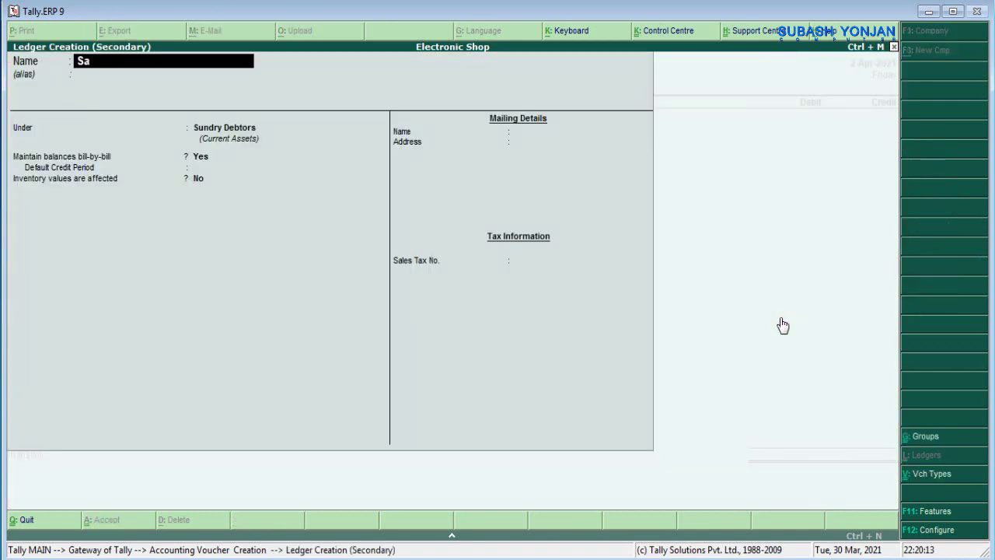
type("lary")
key("Return")
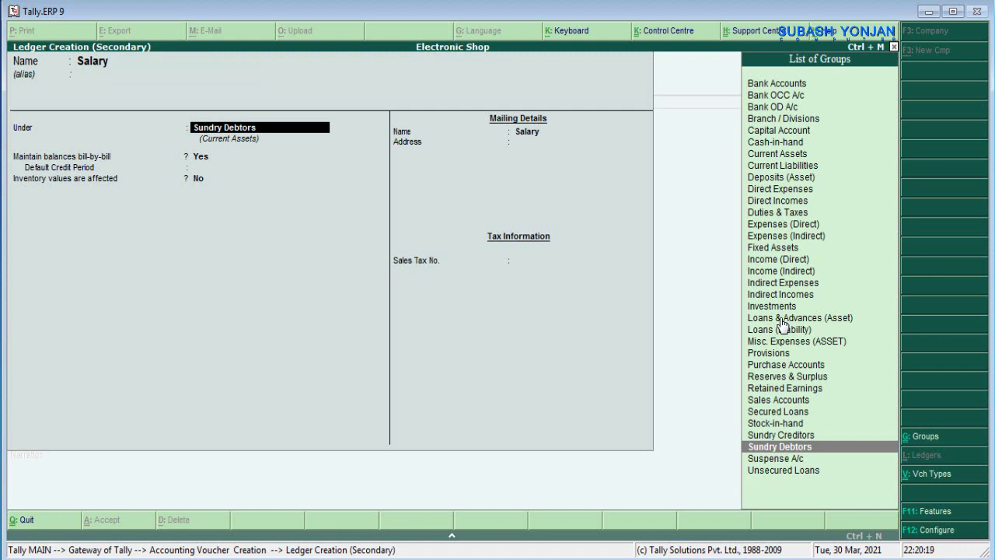
key("space")
key("Return")
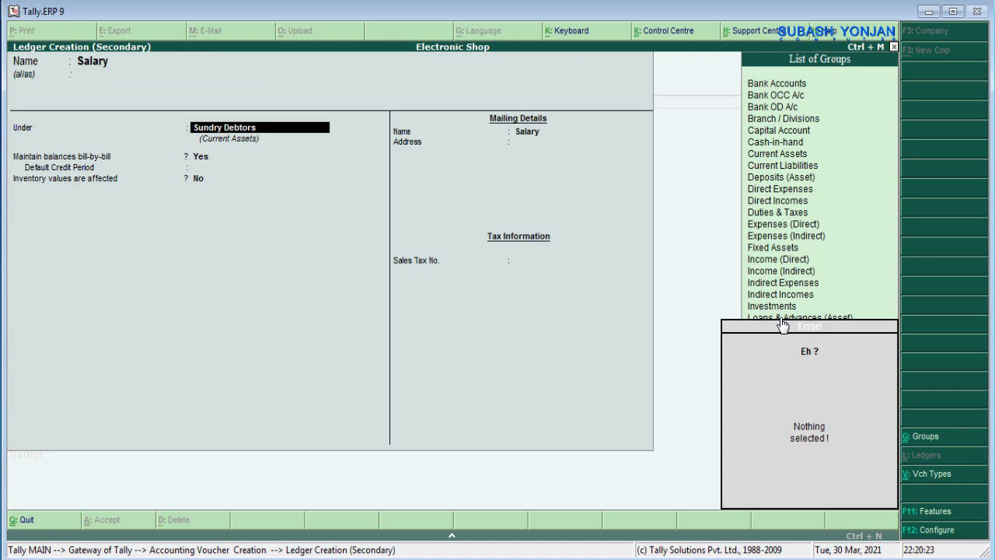
key("BackSpace")
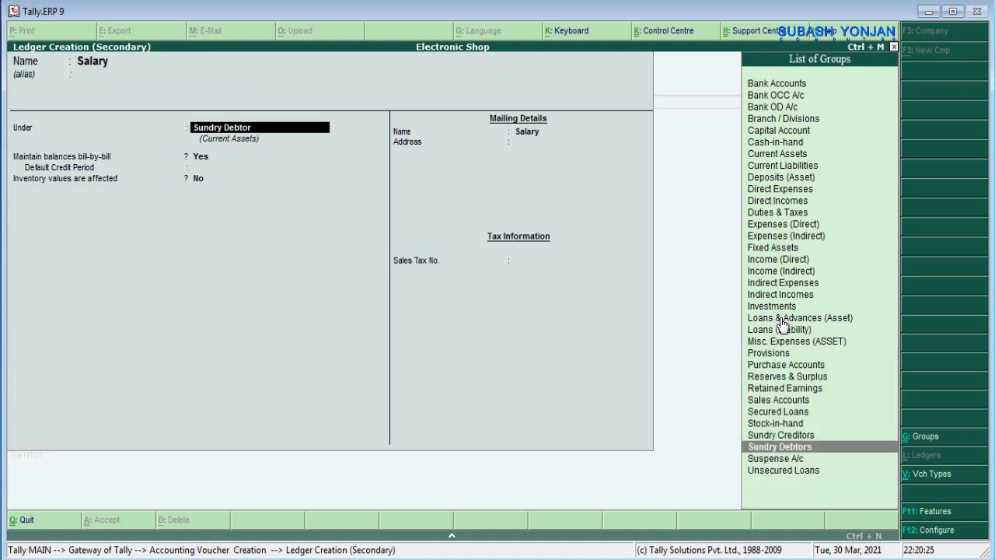
key("BackSpace")
key("BackSpace")
key("BackSpace")
key("BackSpace")
key("BackSpace")
key("BackSpace")
key("BackSpace")
key("BackSpace")
key("BackSpace")
key("BackSpace")
key("BackSpace")
key("BackSpace")
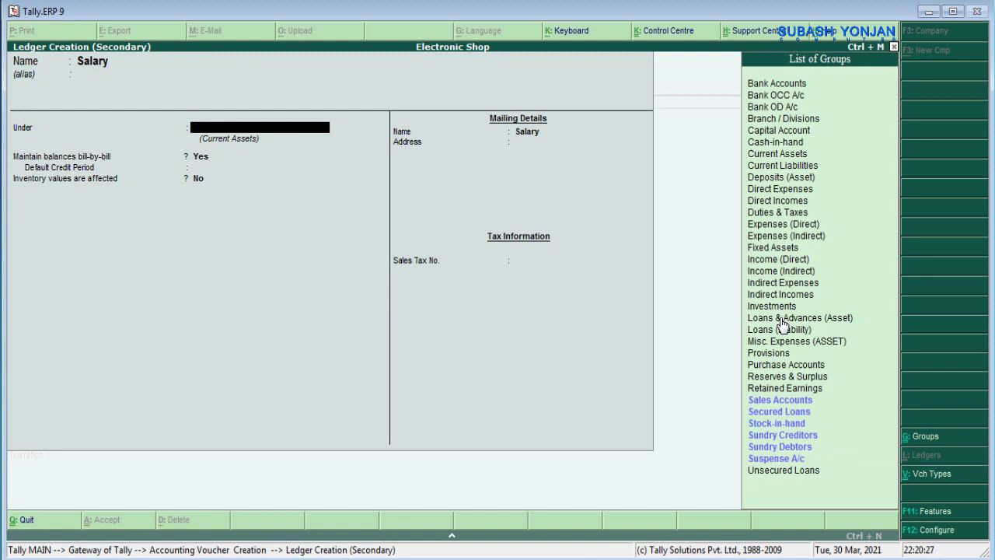
type("In")
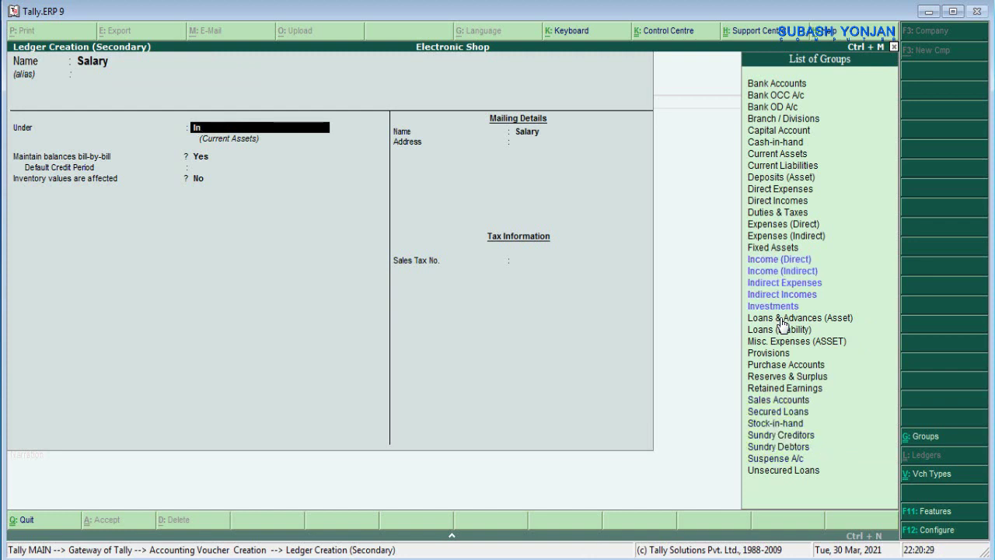
type("direct")
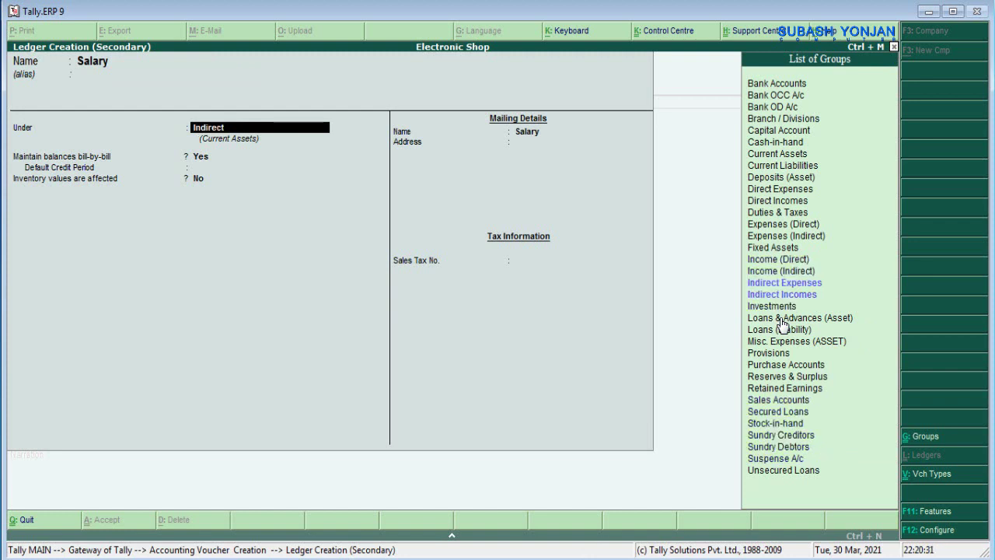
type(" ex")
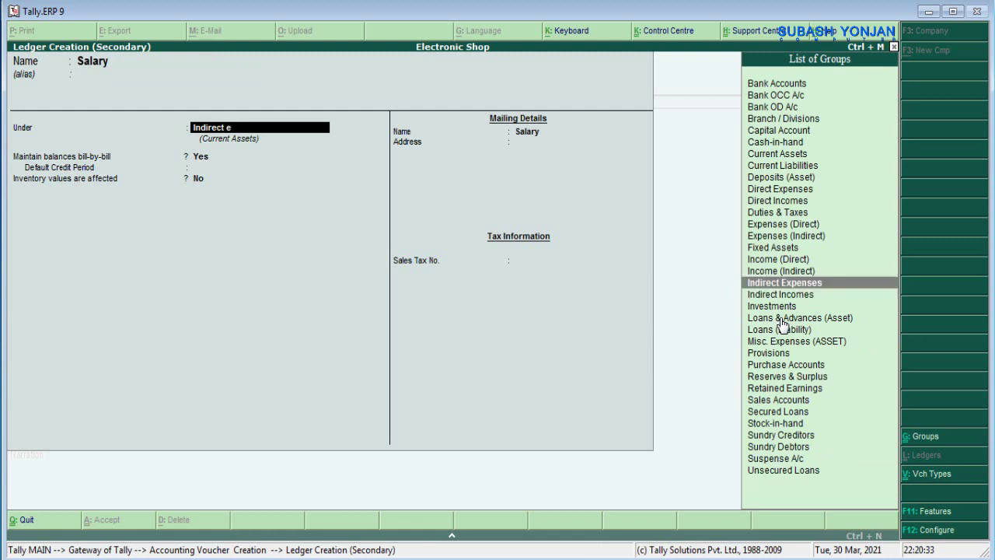
key("Return")
key("Return")
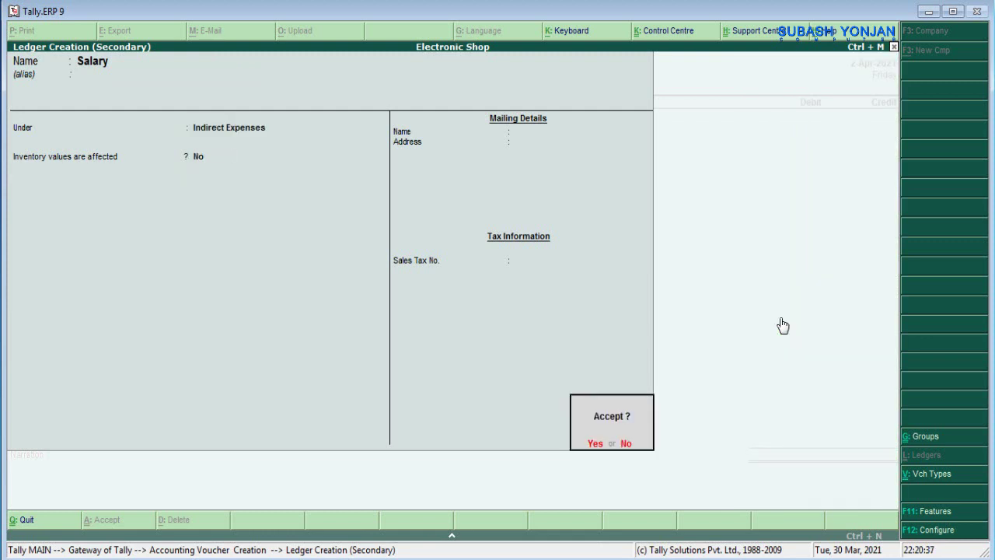
key("Return")
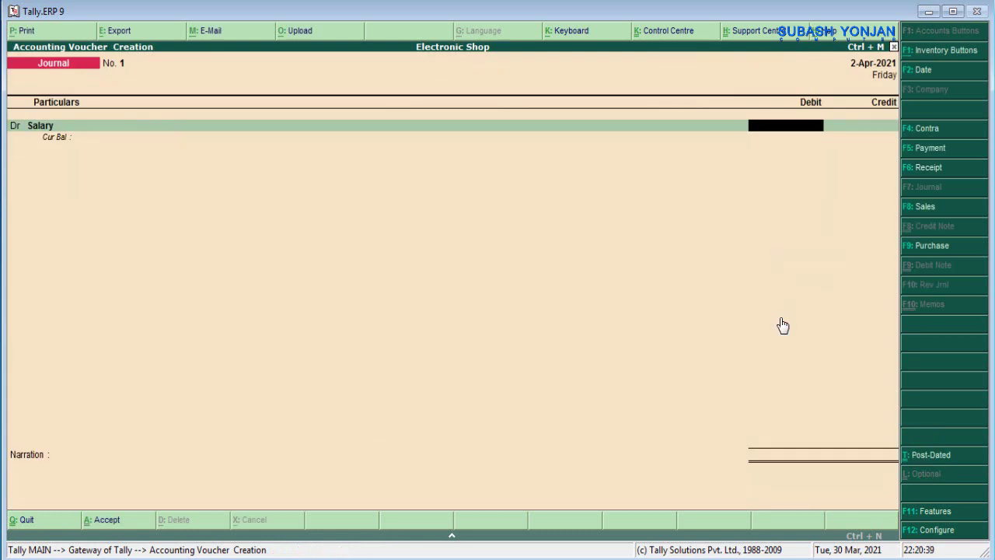
- Enter 25,000 as the Salary debit and move on to the credit line
type("25")
type("000")
key("Return")
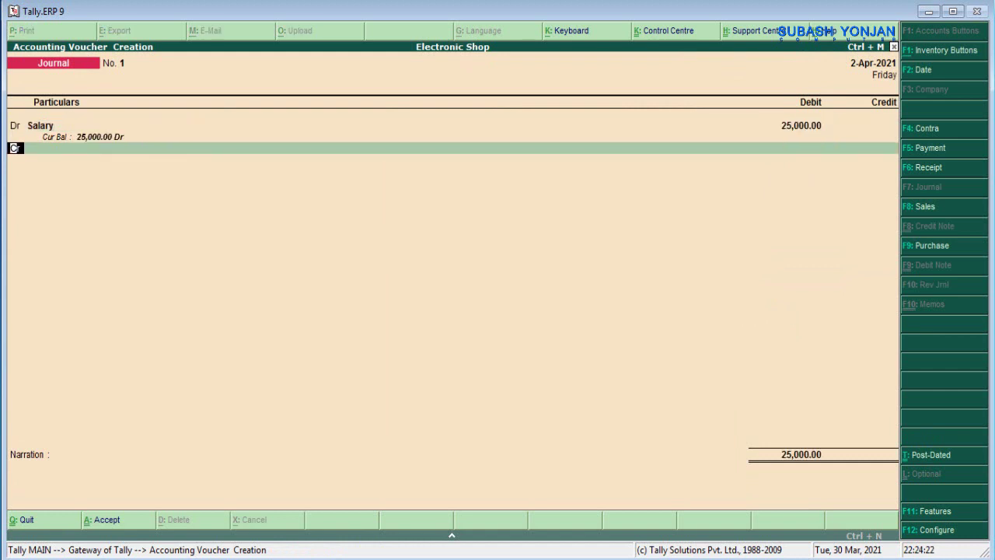
key("Return")
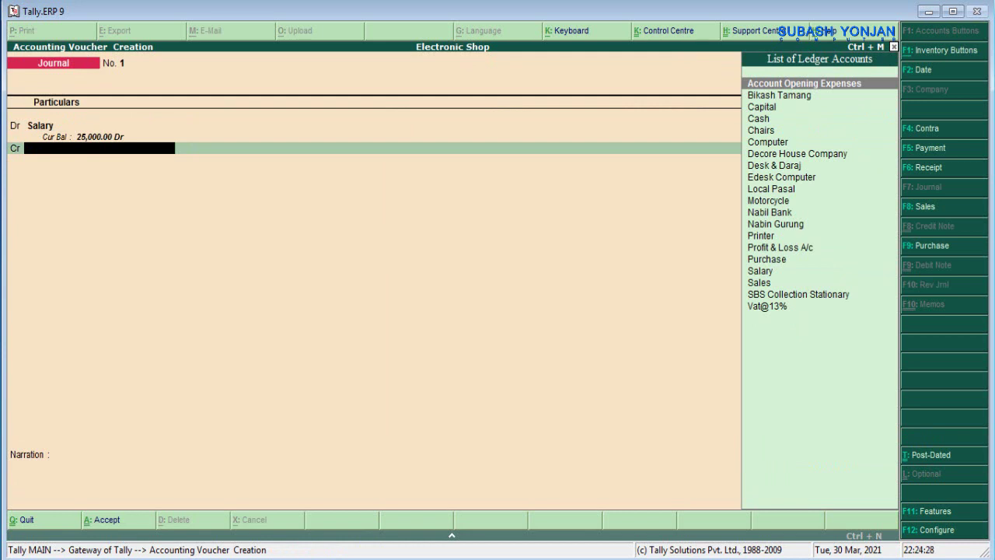
- Create an Outstanding Salary ledger under Current Liabilities and credit it with 25,000
key("alt+c")
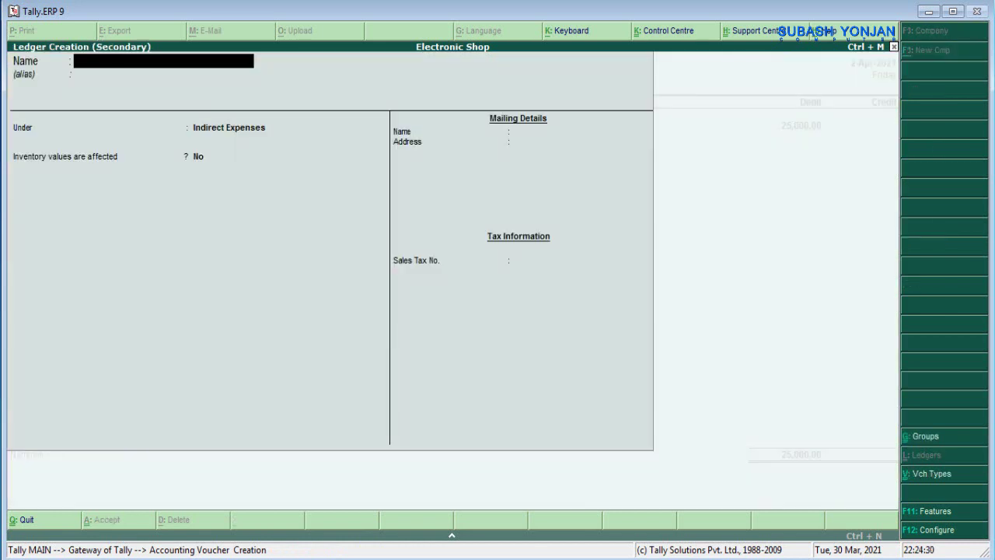
type("Out")
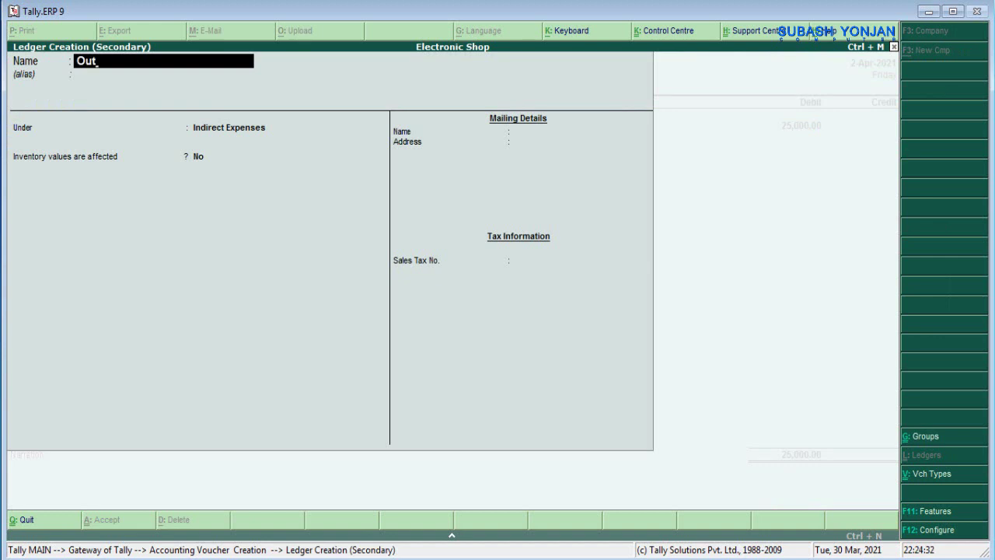
type("stana")
key("BackSpace")
type("ding Salary")
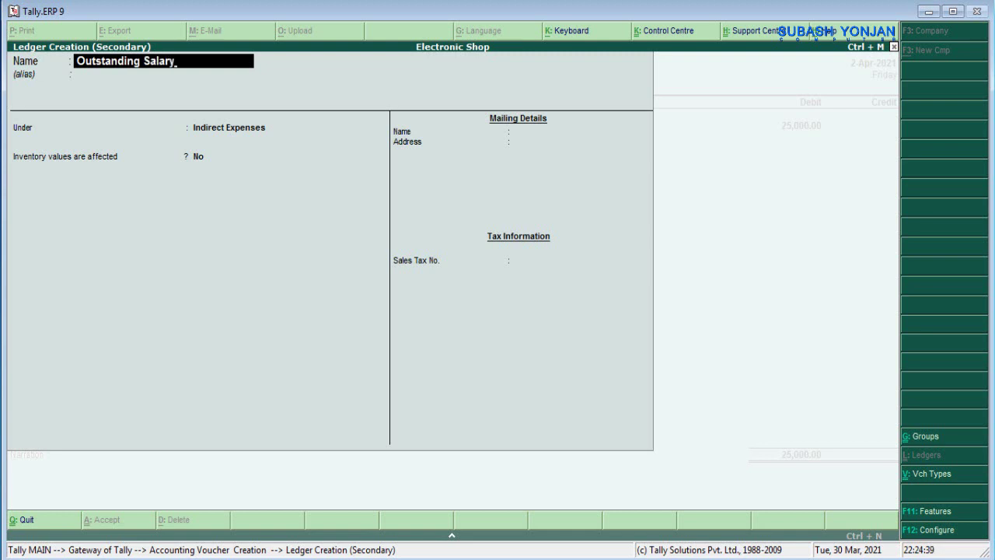
key("Return")
key("Return")
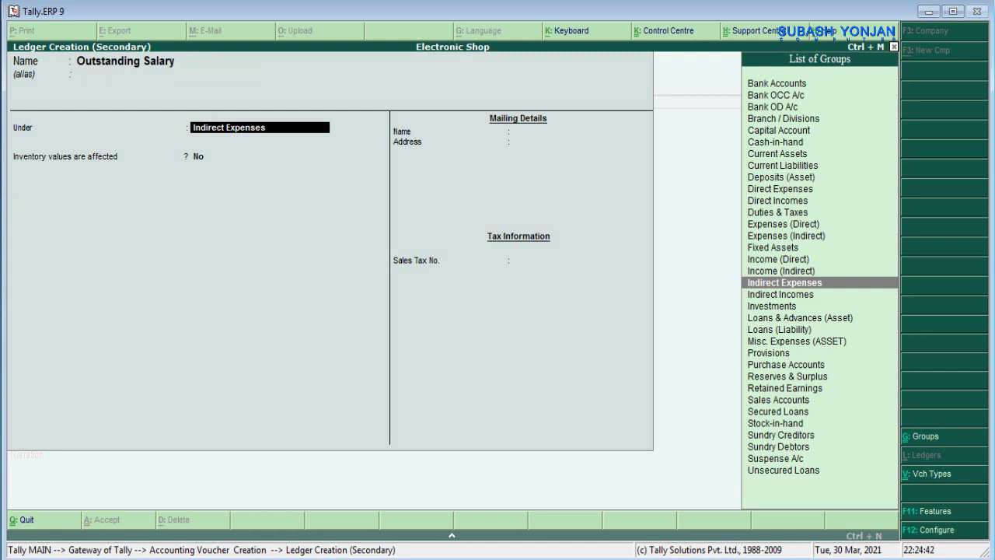
key("Up")
key("Up")
key("Up")
key("Up")
key("Up")
key("Up")
key("Up")
key("Up")
key("Up")
key("Up")
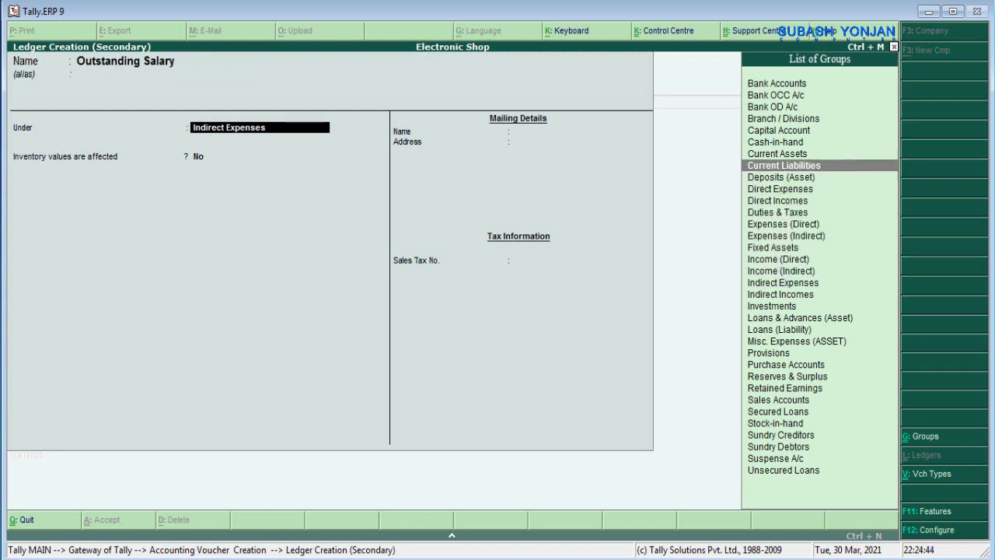
key("Return")
key("Return")
key("Return")
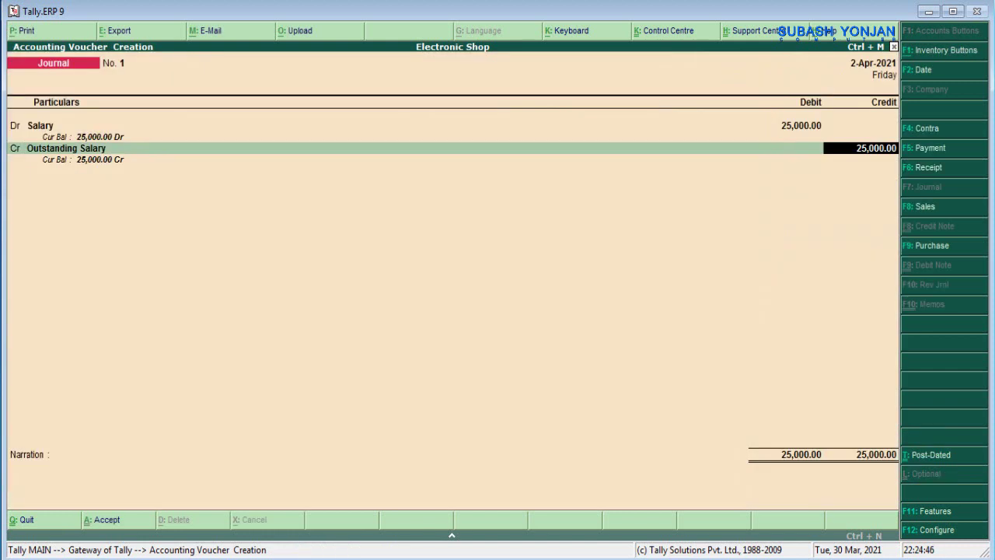
key("Return")
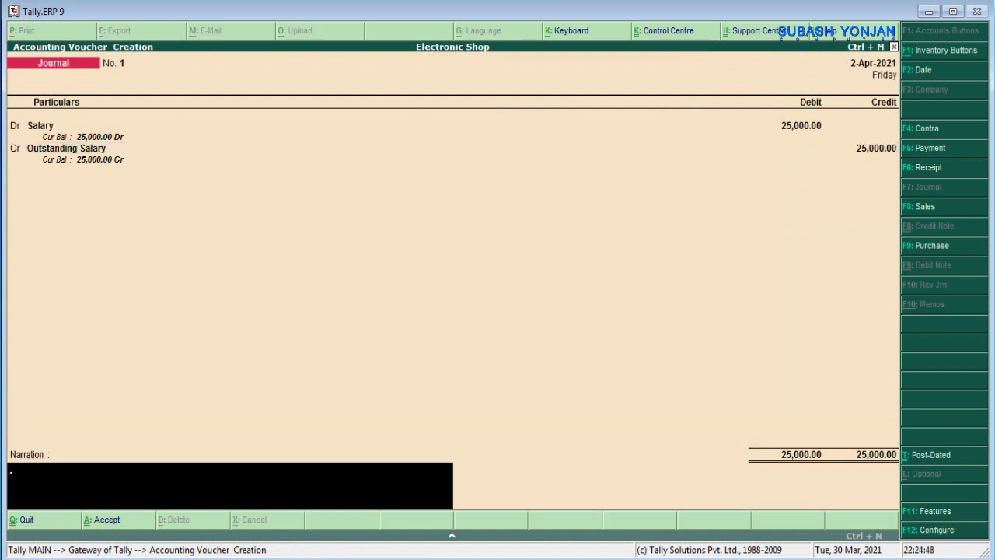
- Save Journal No. 1 with the narration 'being salary paid', then switch to the transaction list PDF
type("being sar")
key("BackSpace")
type("lary paid")
key("Return")
key("Return")
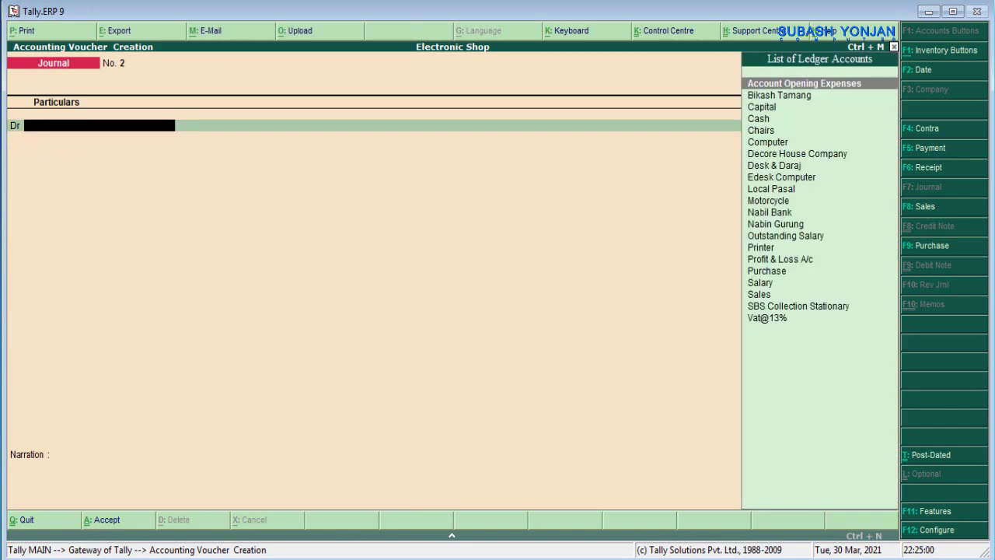
key("alt+Tab")
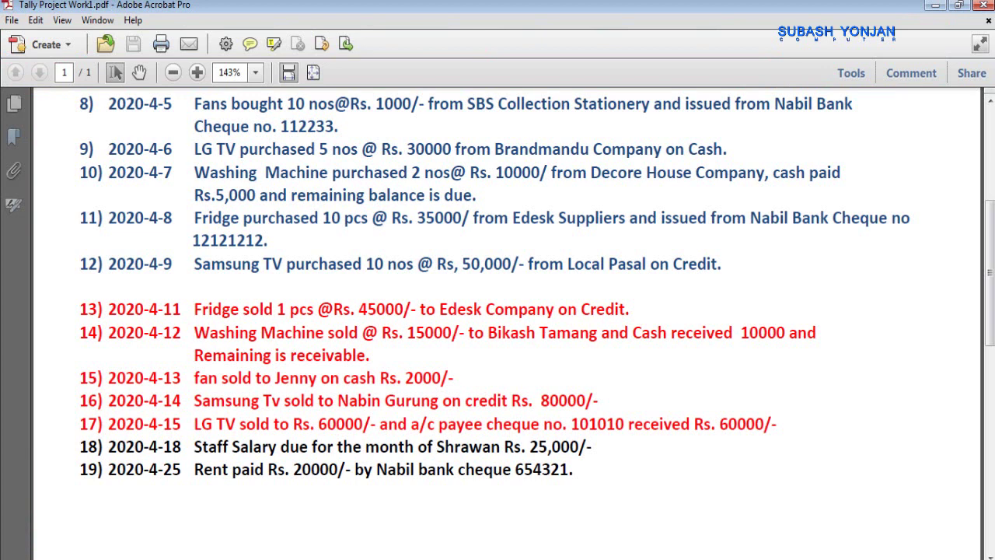
- Return from the transaction list PDF to Tally's blank Journal voucher No. 2
key("alt+Tab")
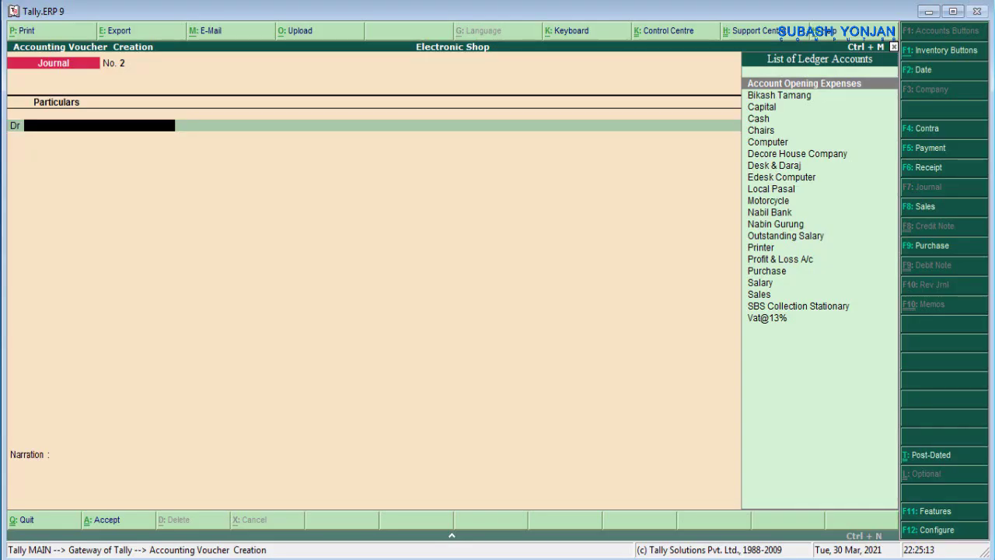
- Switch to a Payment voucher and debit a newly created Rent ledger under Indirect Expenses
left_click(929, 147)
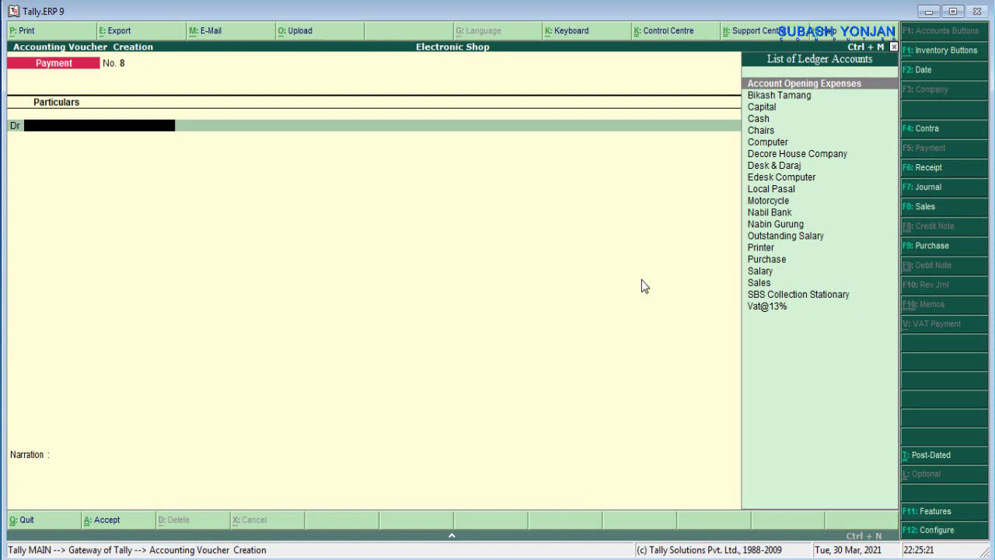
key("alt+c")
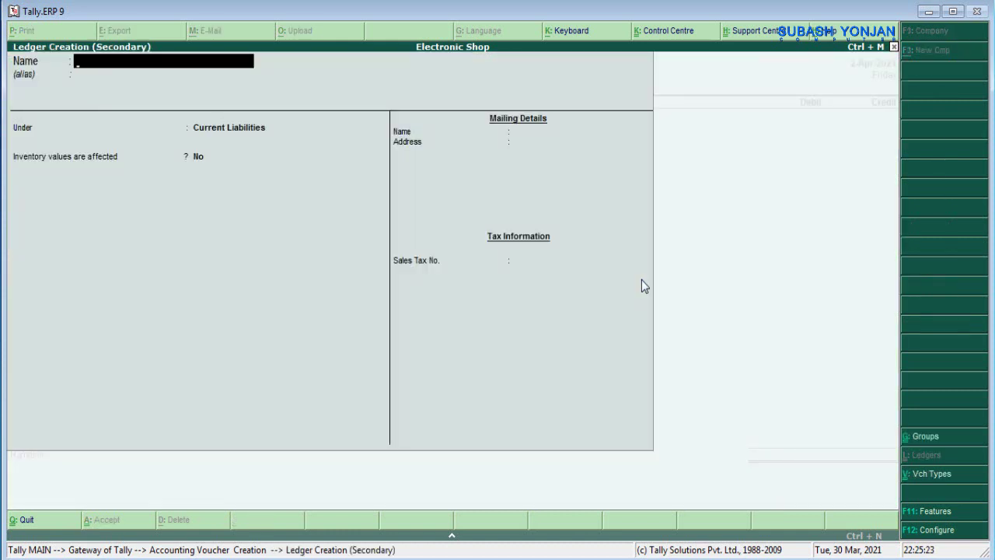
type("Rent")
key("Return")
key("Return")
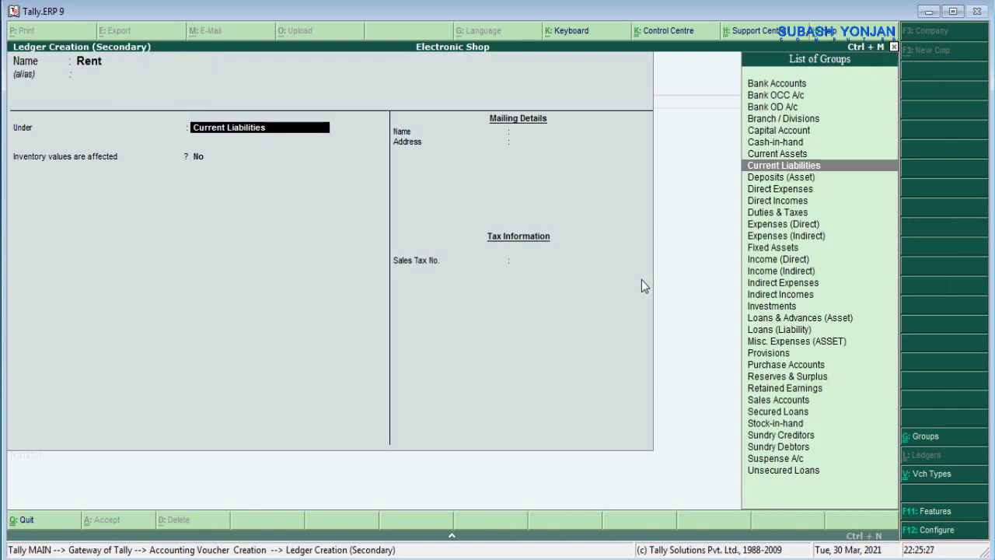
type("Ind")
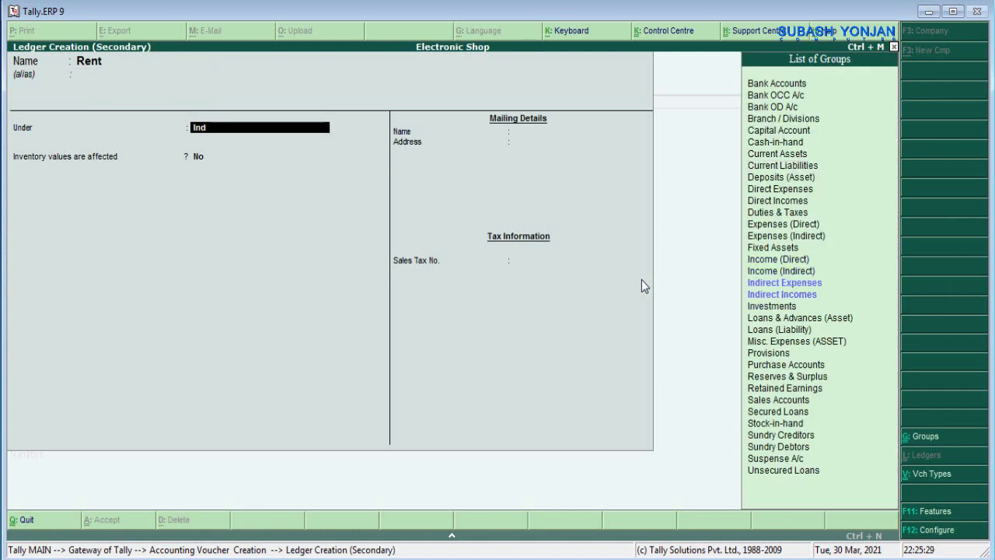
type("irect Ex")
key("Return")
key("Return")
key("Return")
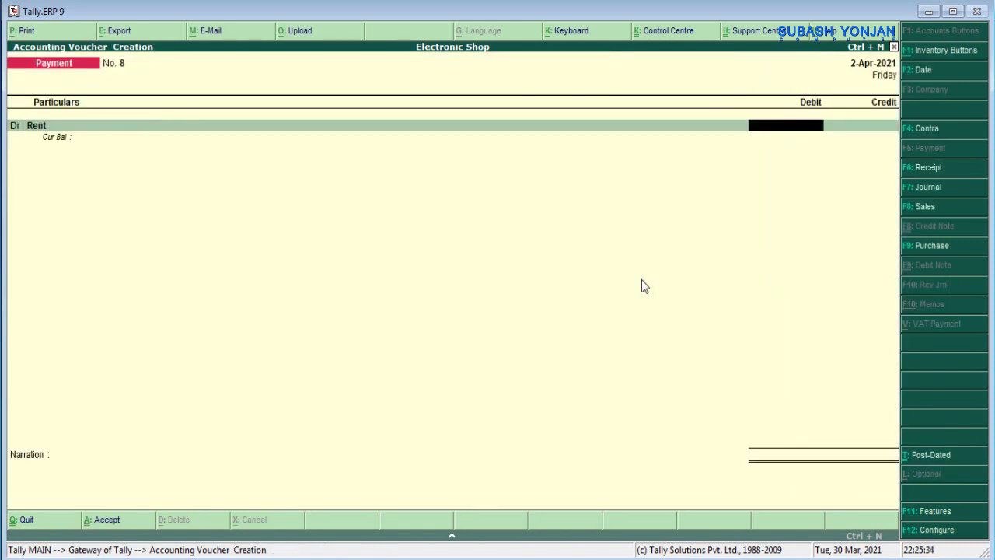
- Debit Rent 20,000, credit Nabil Bank, note cheque 654321, and save Payment No. 8
type("20000")
key("Return")
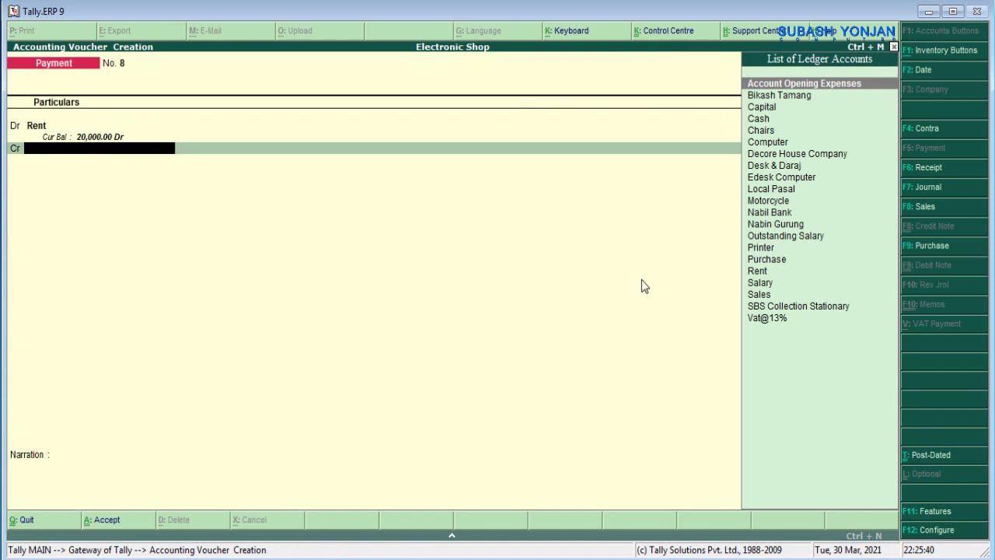
type("Nab")
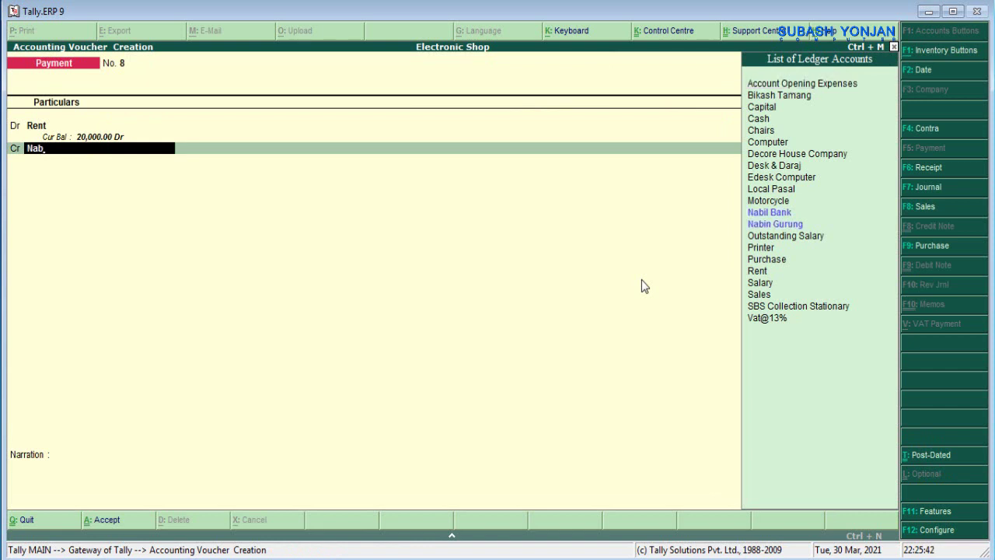
type("il")
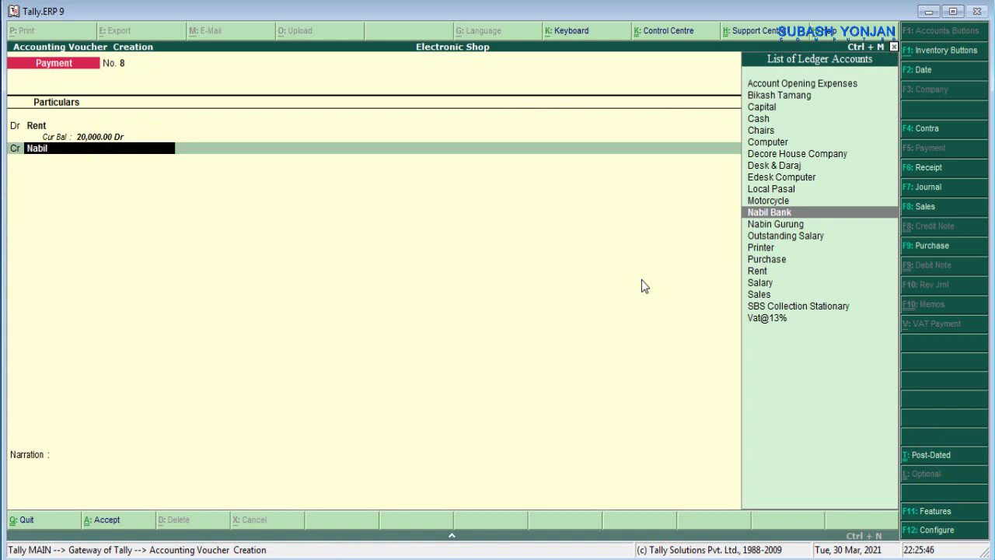
key("Return")
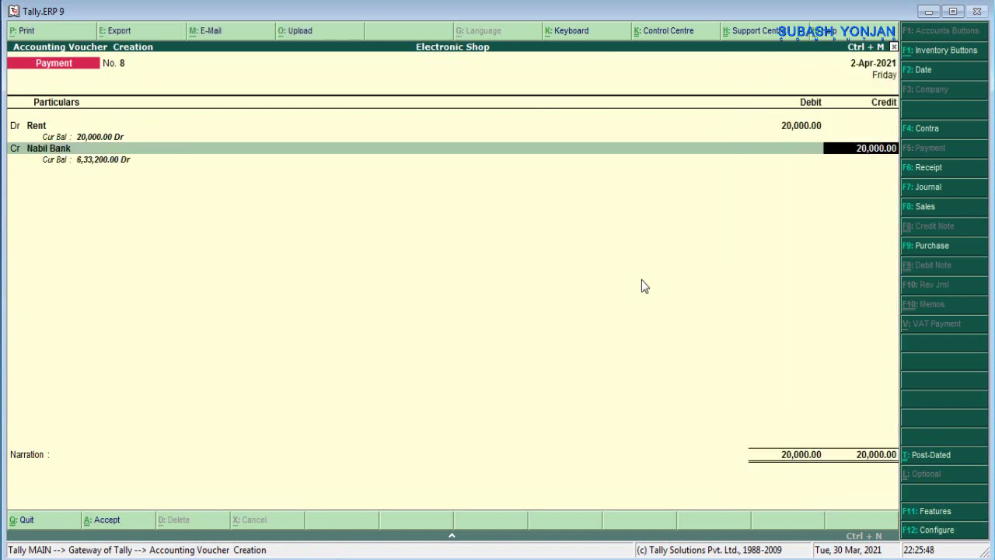
key("Return")
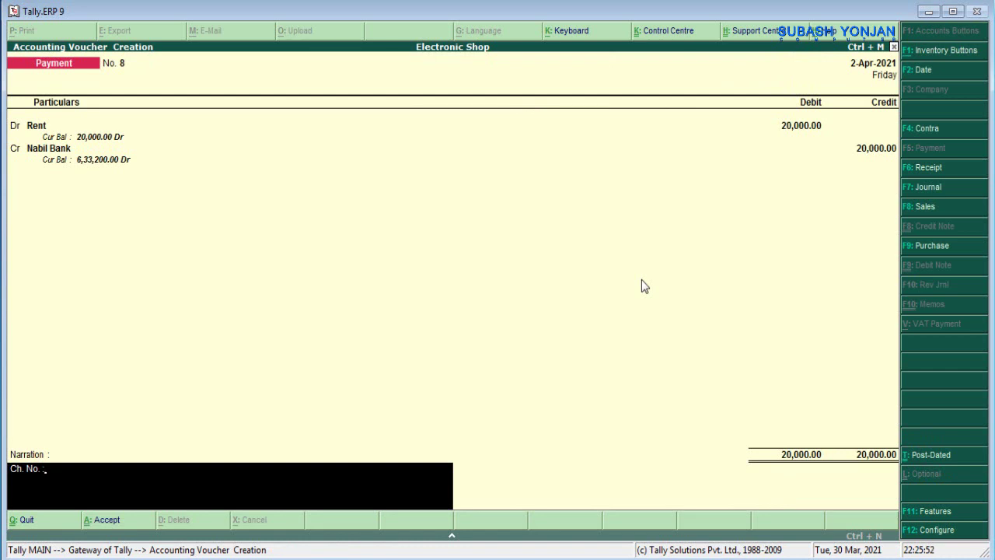
type("654321")
key("Return")
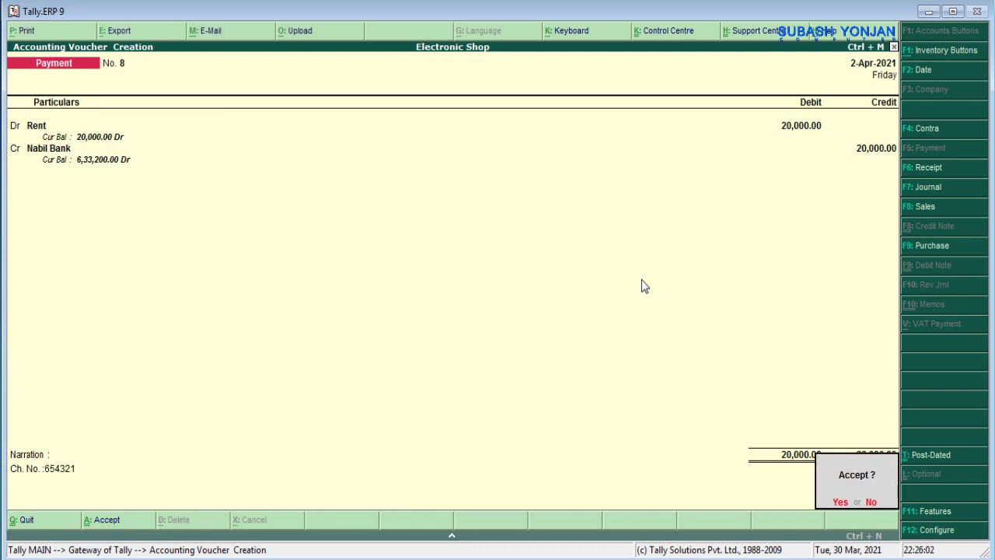
key("Return")
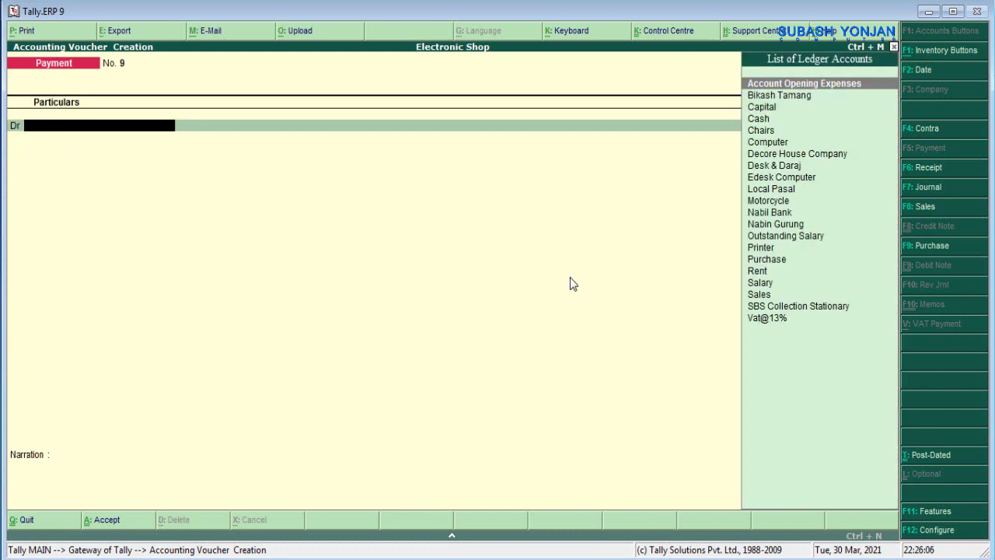
- Quit voucher entry and view the 26,07,600.00 Balance Sheet detailed and condensed before closing it
key("Escape")
key("y")
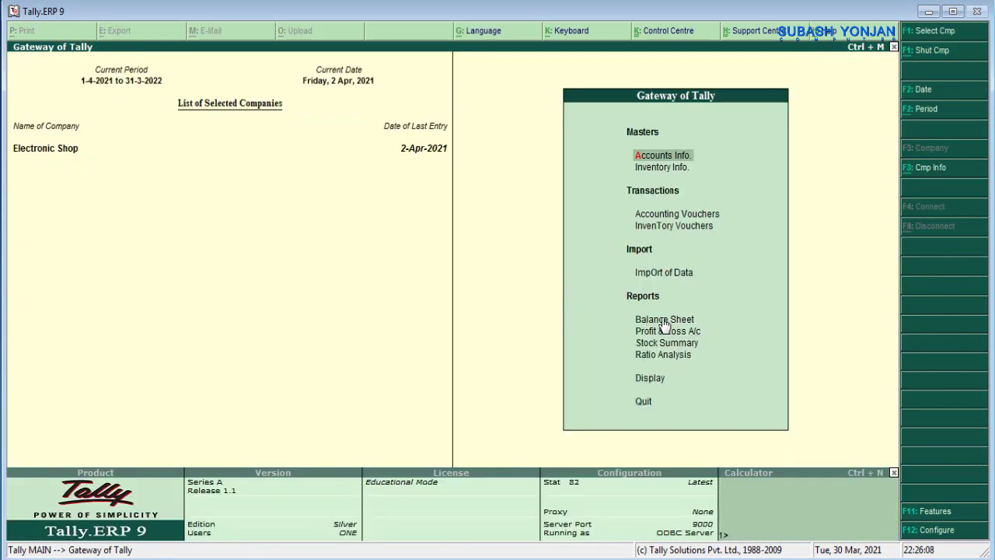
double_click(664, 322)
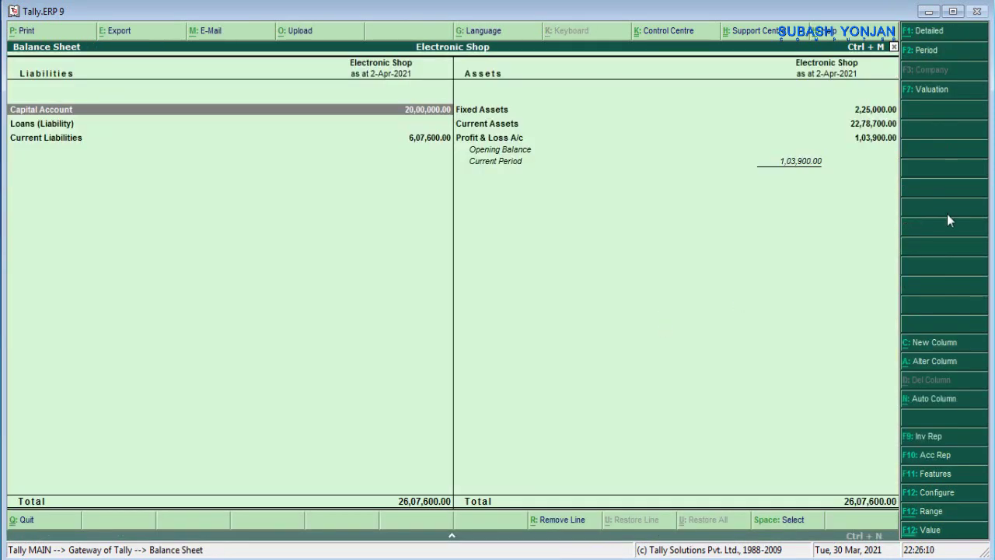
left_click(913, 32)
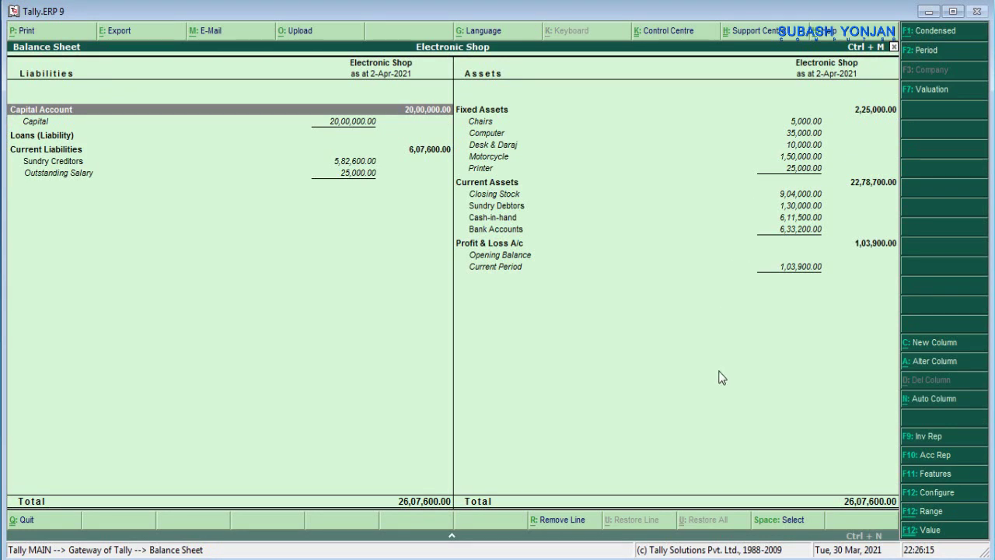
left_click(909, 33)
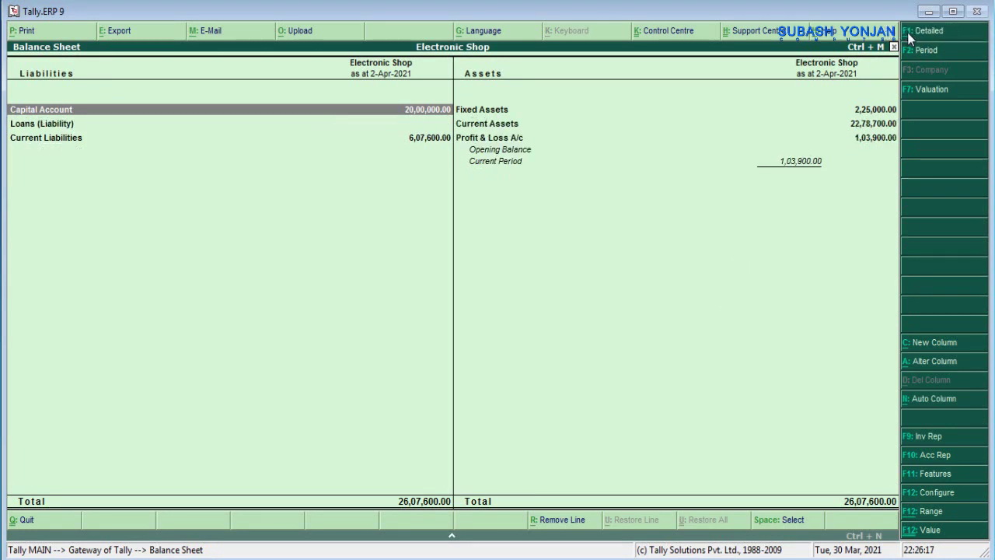
key("Escape")
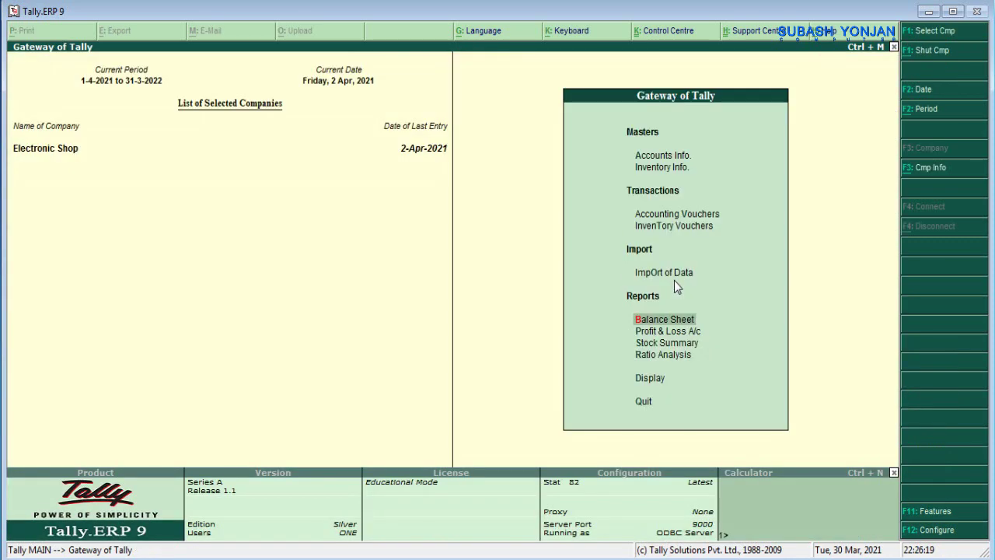
- Open the ledger report under Display > Account Books and review the Cash ledger's vouchers
left_click(651, 376)
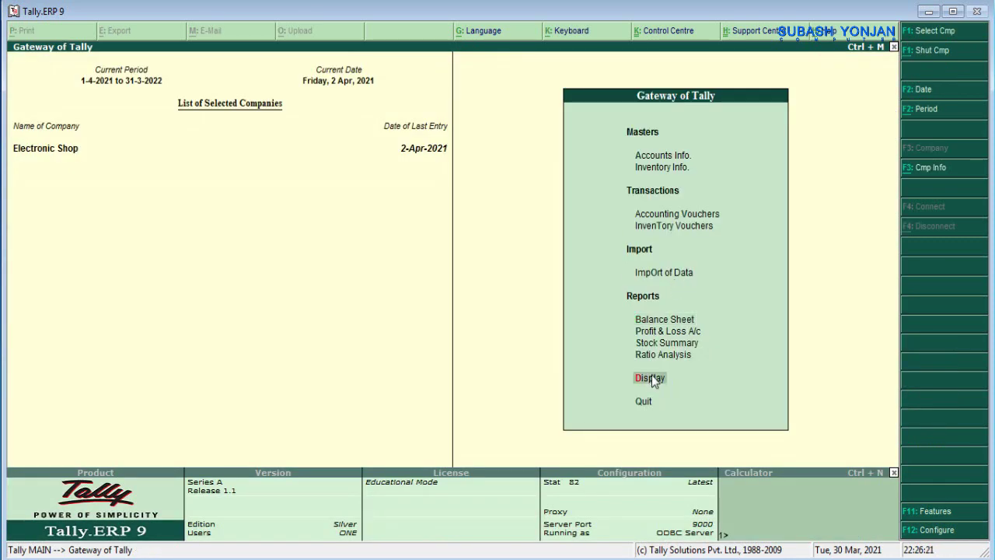
left_click(652, 376)
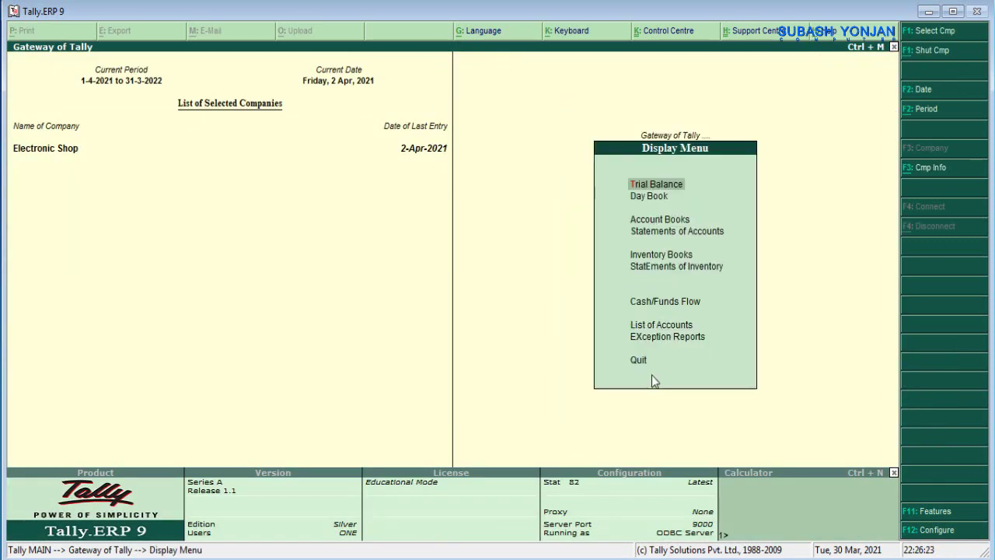
key("Down")
key("Down")
key("Return")
key("Down")
key("Return")
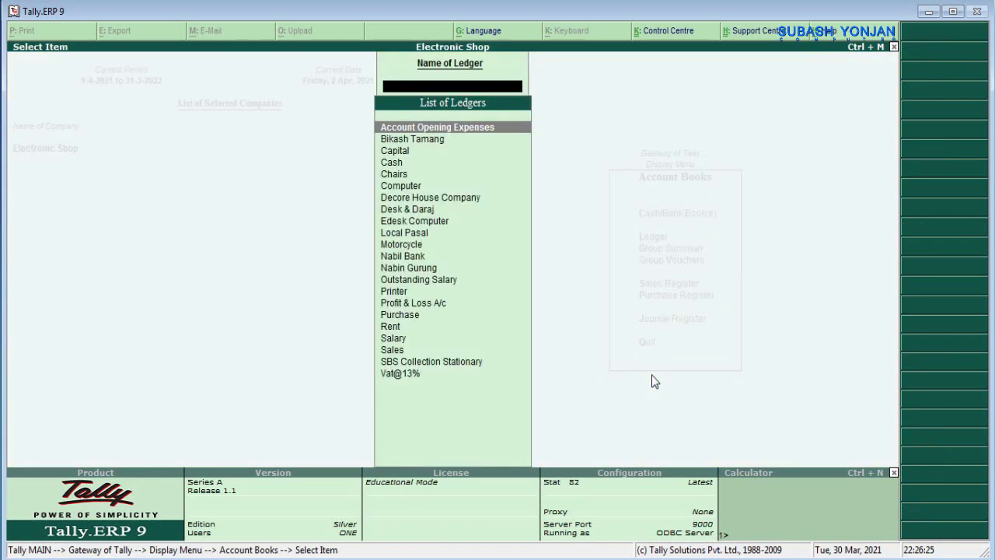
key("Down")
key("Down")
key("Down")
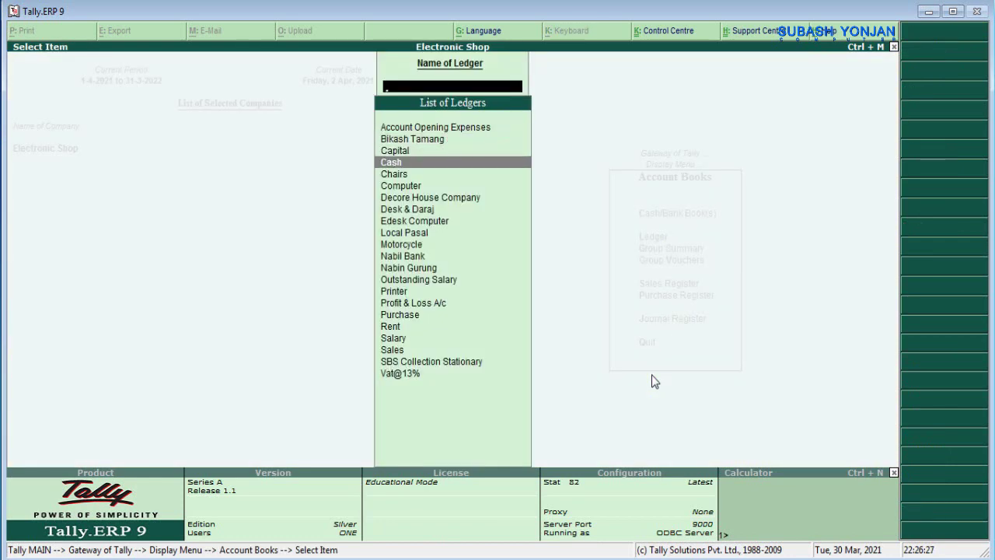
key("Return")
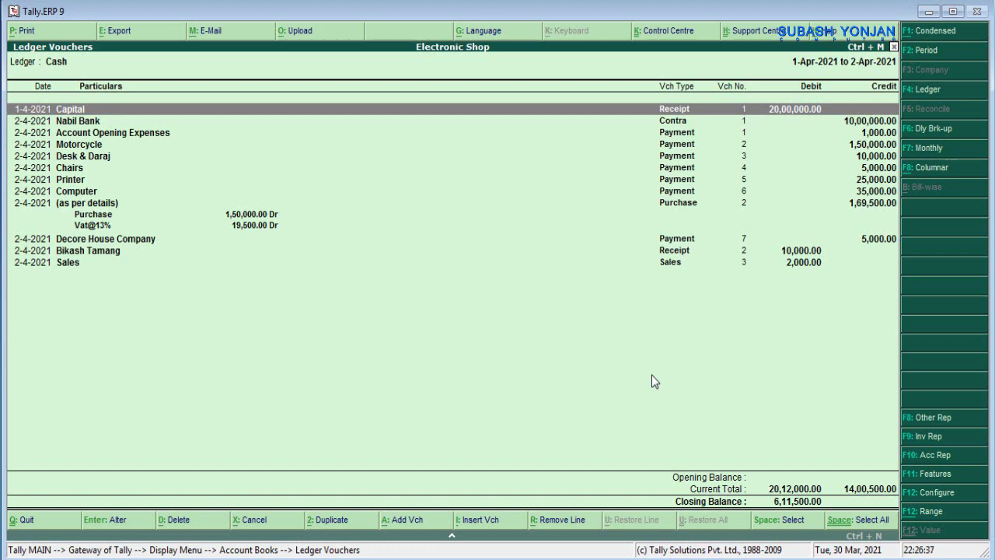
key("Escape")
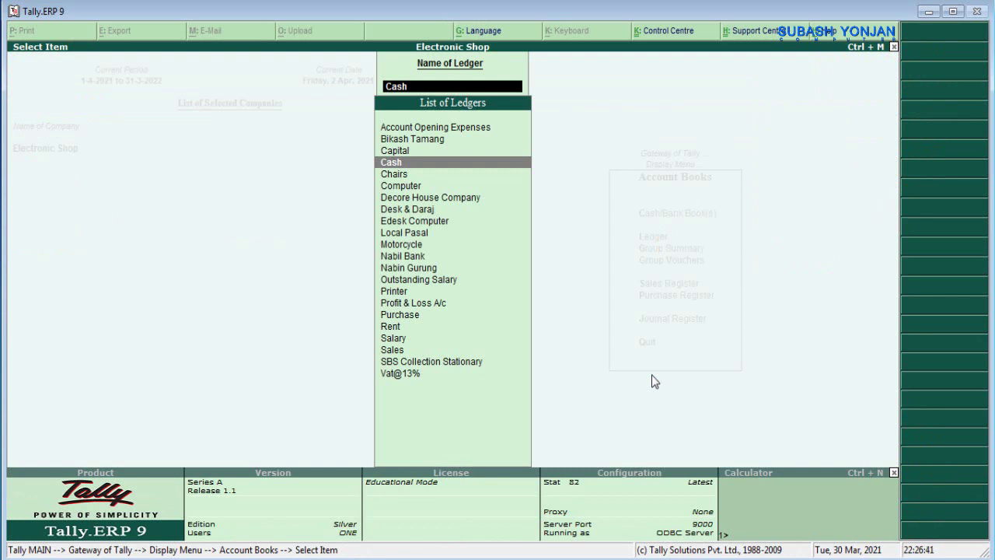
- View the Capital ledger's 20,00,000 receipt, then open the Sales ledger totalling 2,02,000.00
key("Up")
key("Return")
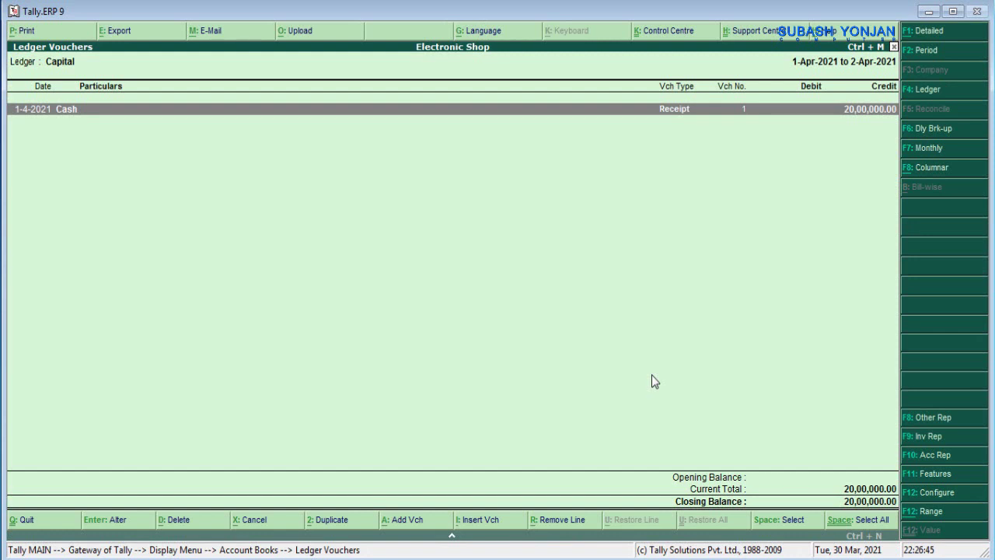
key("Escape")
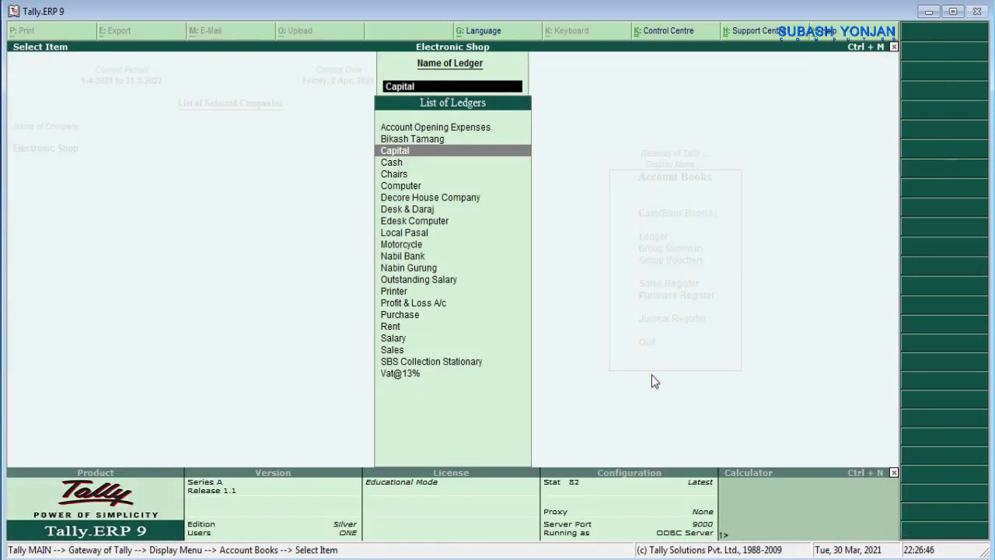
key("Down")
key("Down")
key("Down")
key("Down")
key("Down")
key("Down")
key("Down")
key("Down")
key("Down")
key("Down")
key("Down")
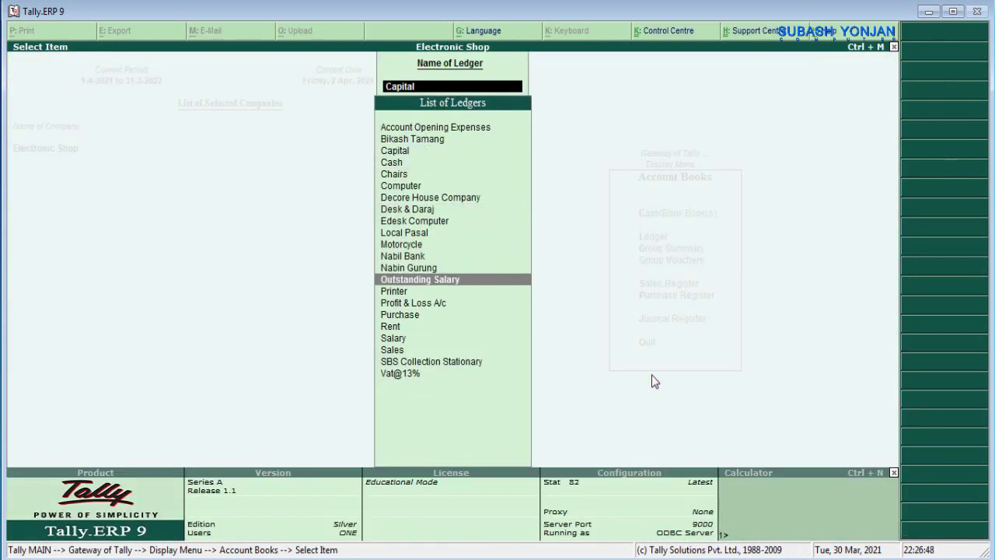
key("Down")
key("Down")
key("Down")
key("Down")
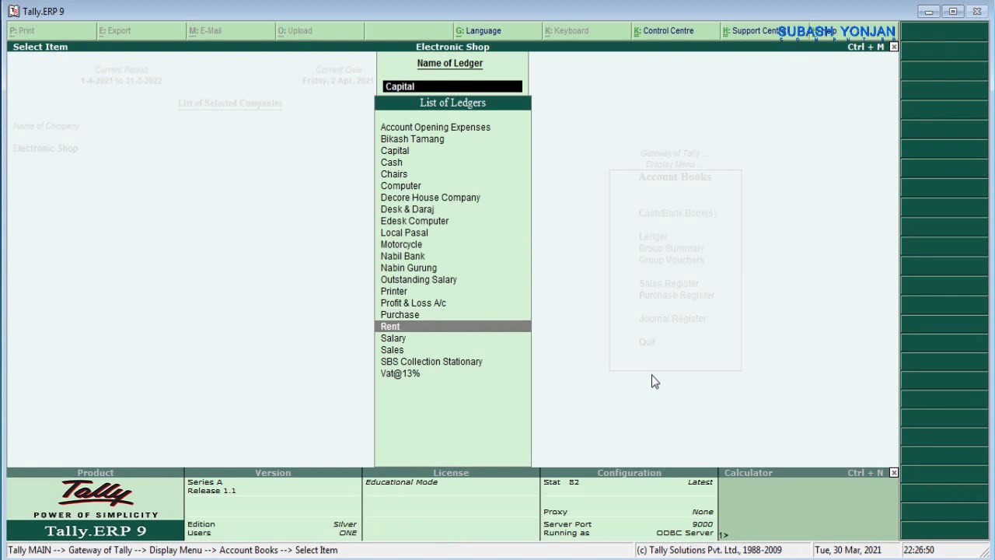
key("Down")
key("Down")
key("Return")
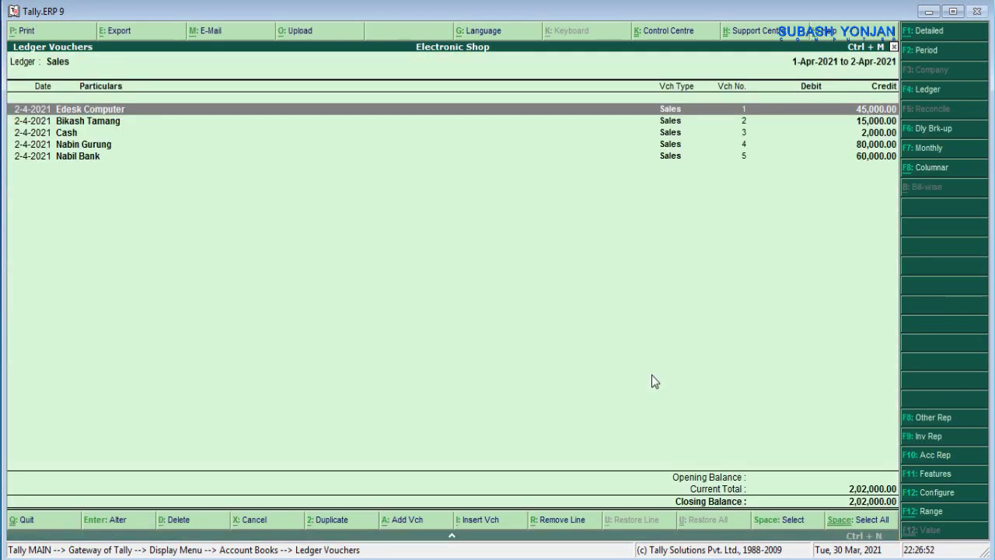